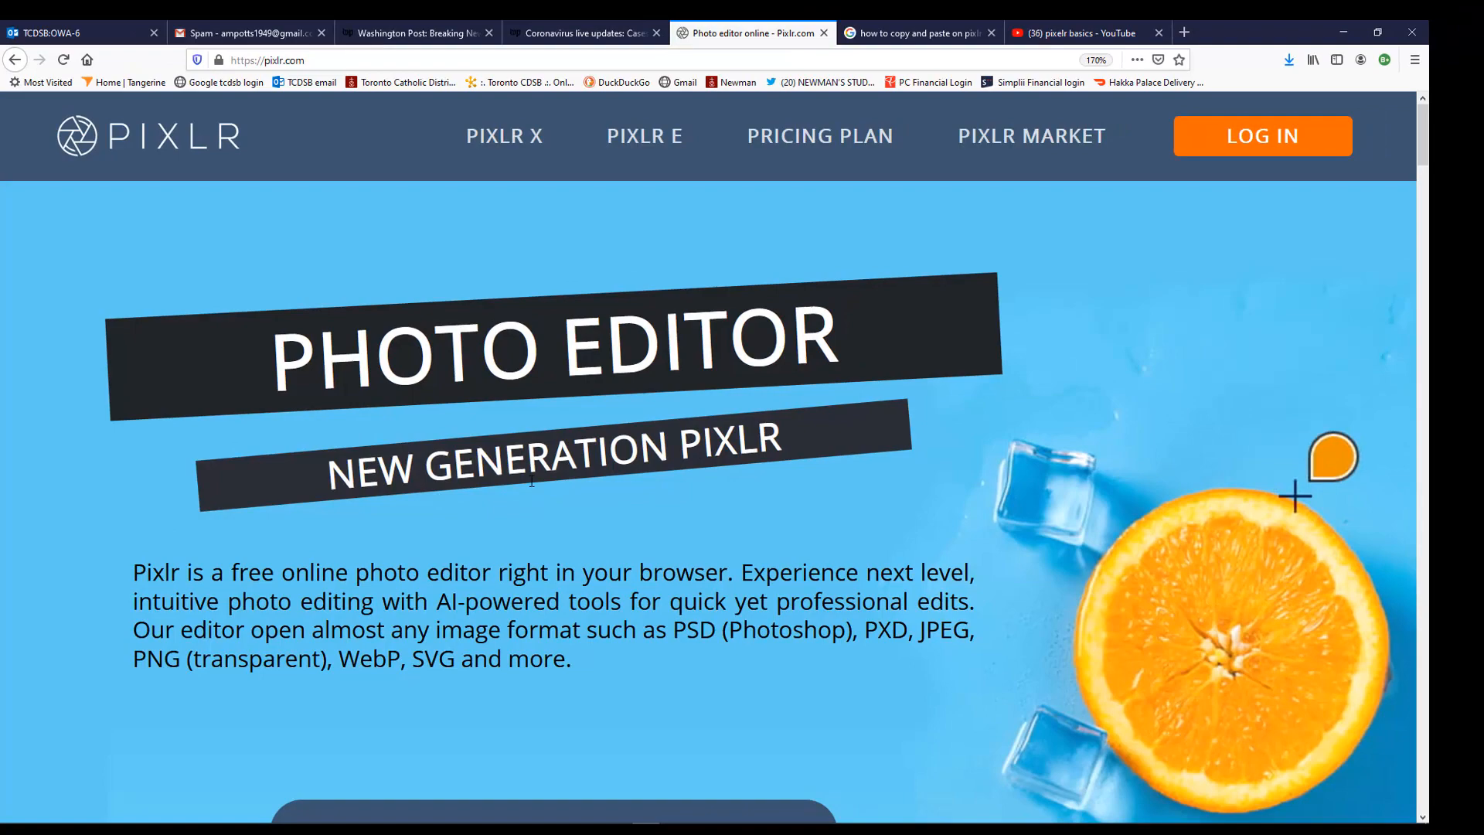
Launch the advanced Pixlr E editor and open the image Mr Fruithead Start 1 April 2020.jpg.
{"action": "scroll", "coordinate": [532, 480], "scroll_direction": "down", "scroll_amount": 5}
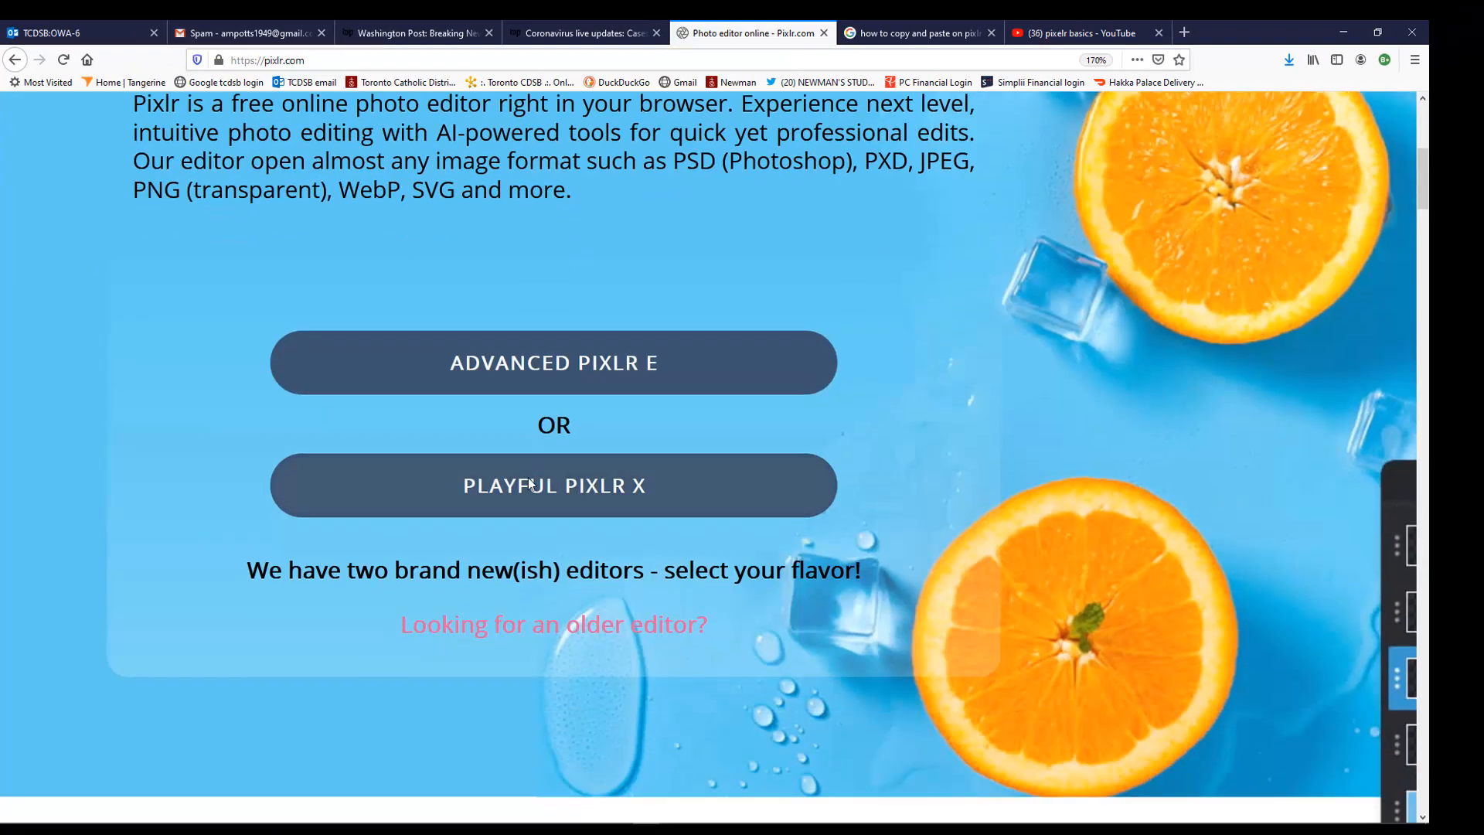
{"action": "left_click", "coordinate": [679, 362]}
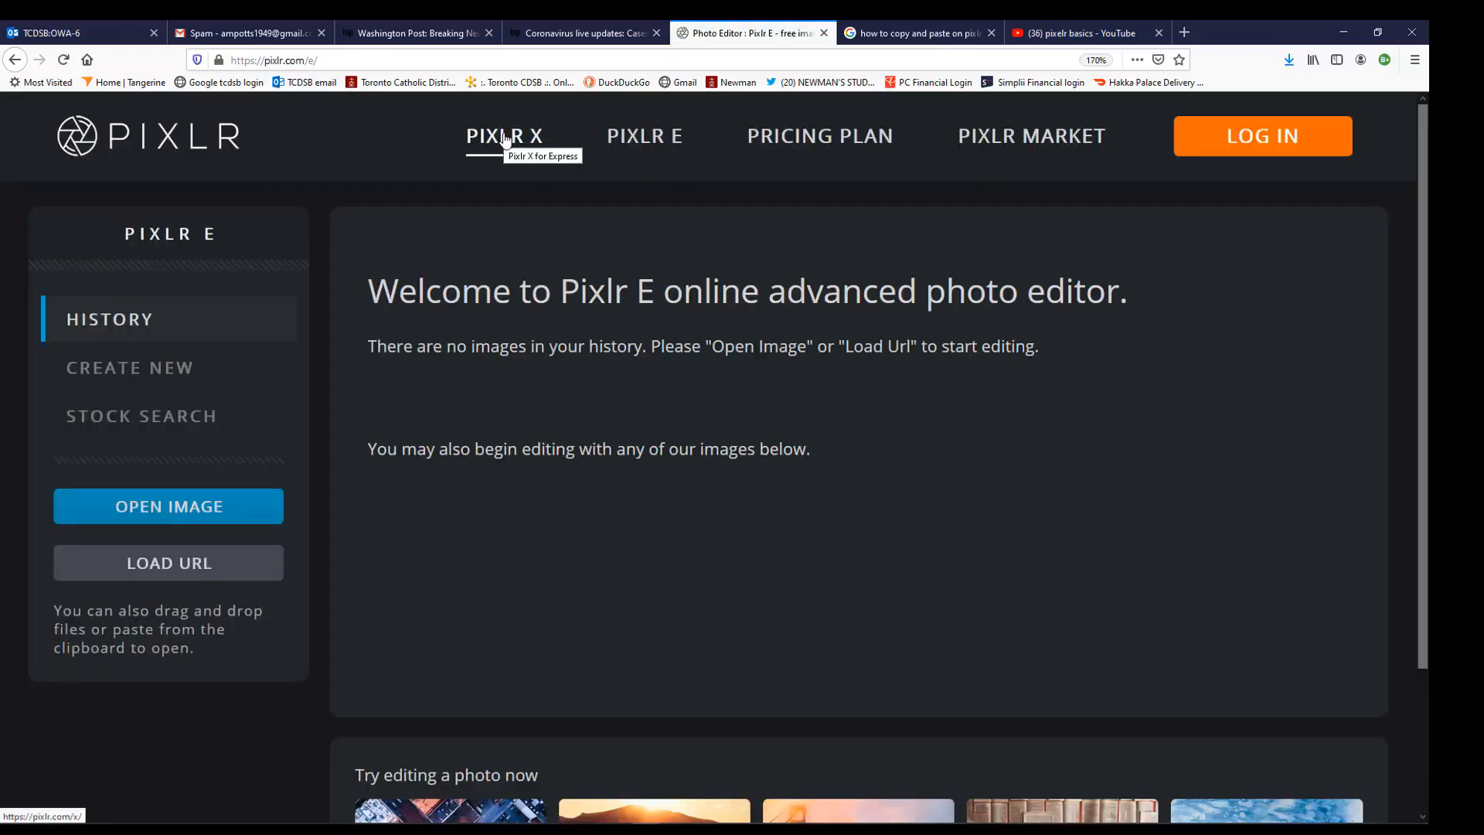
{"action": "left_click", "coordinate": [651, 141]}
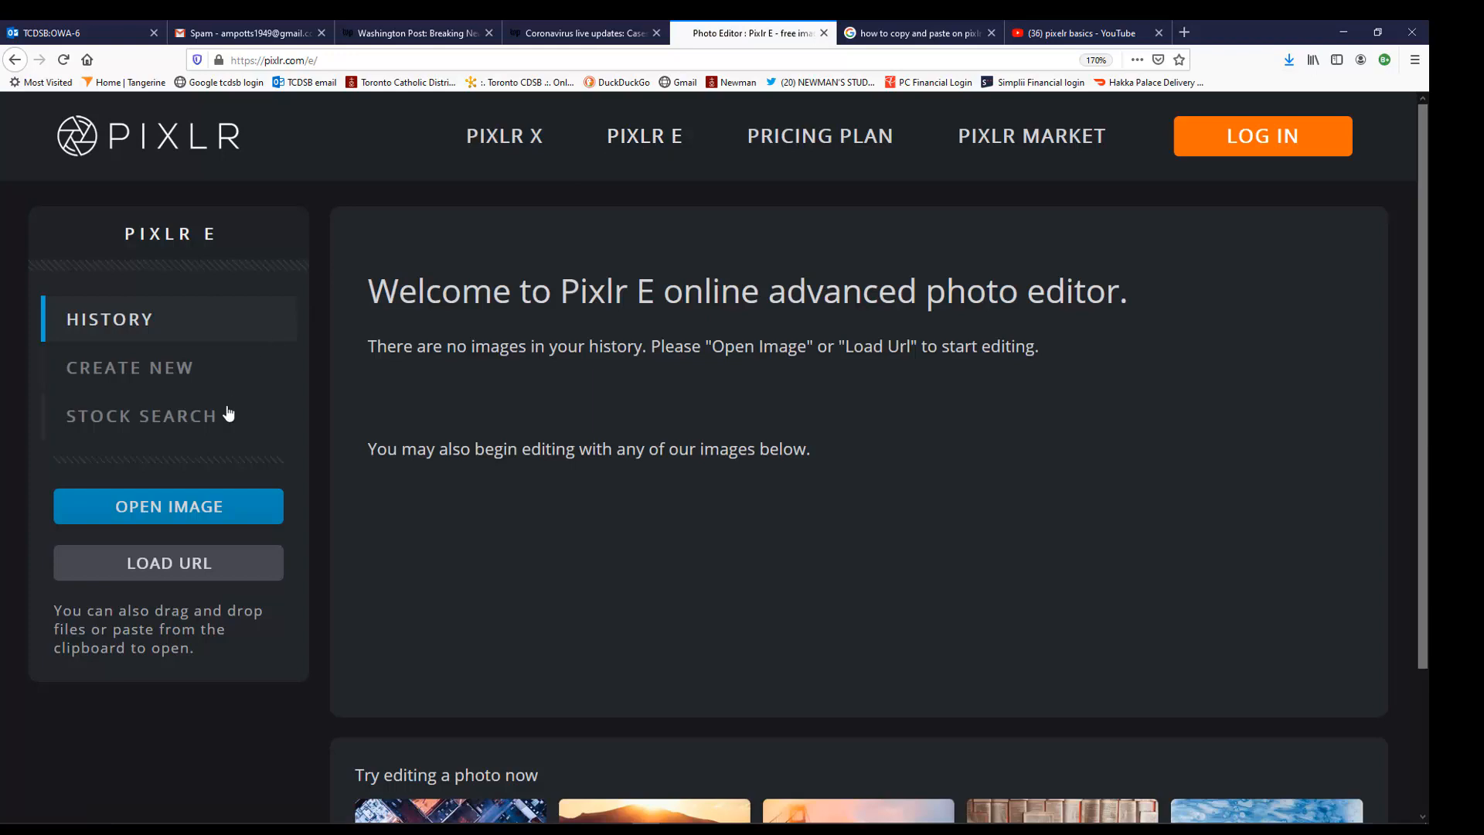
{"action": "left_click", "coordinate": [139, 512]}
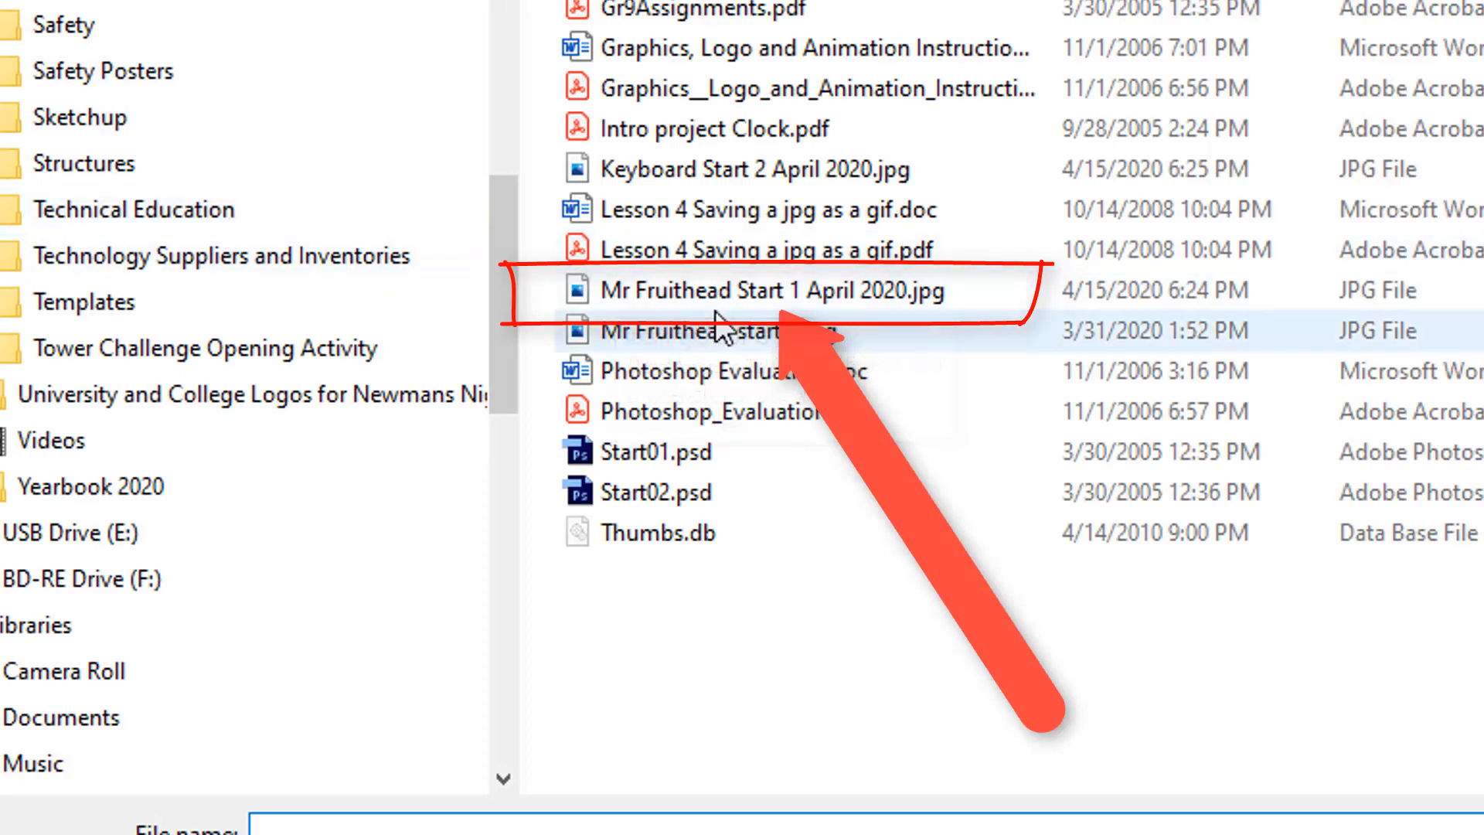
{"action": "left_click", "coordinate": [730, 285]}
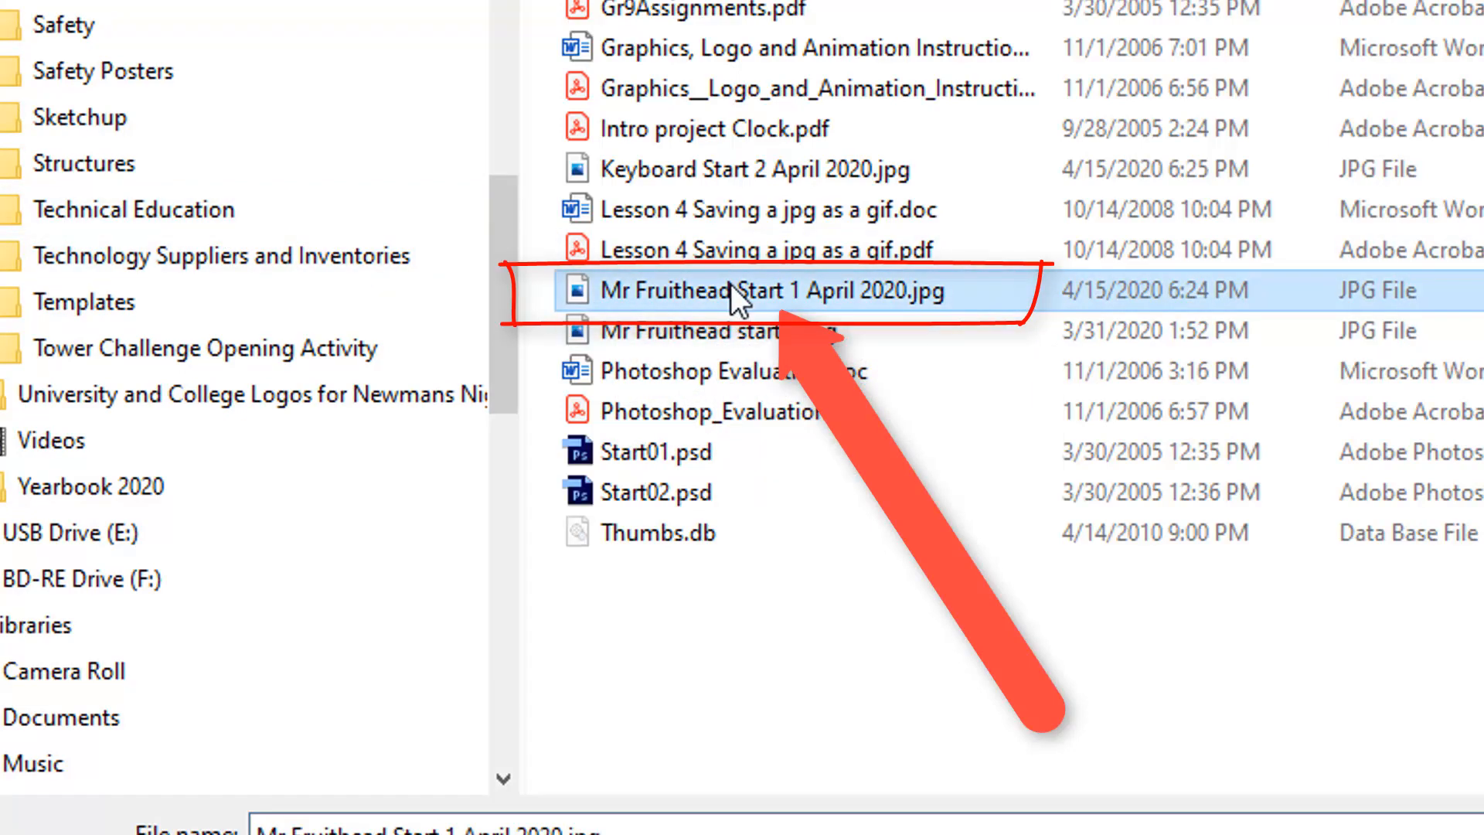
{"action": "left_click", "coordinate": [1218, 778]}
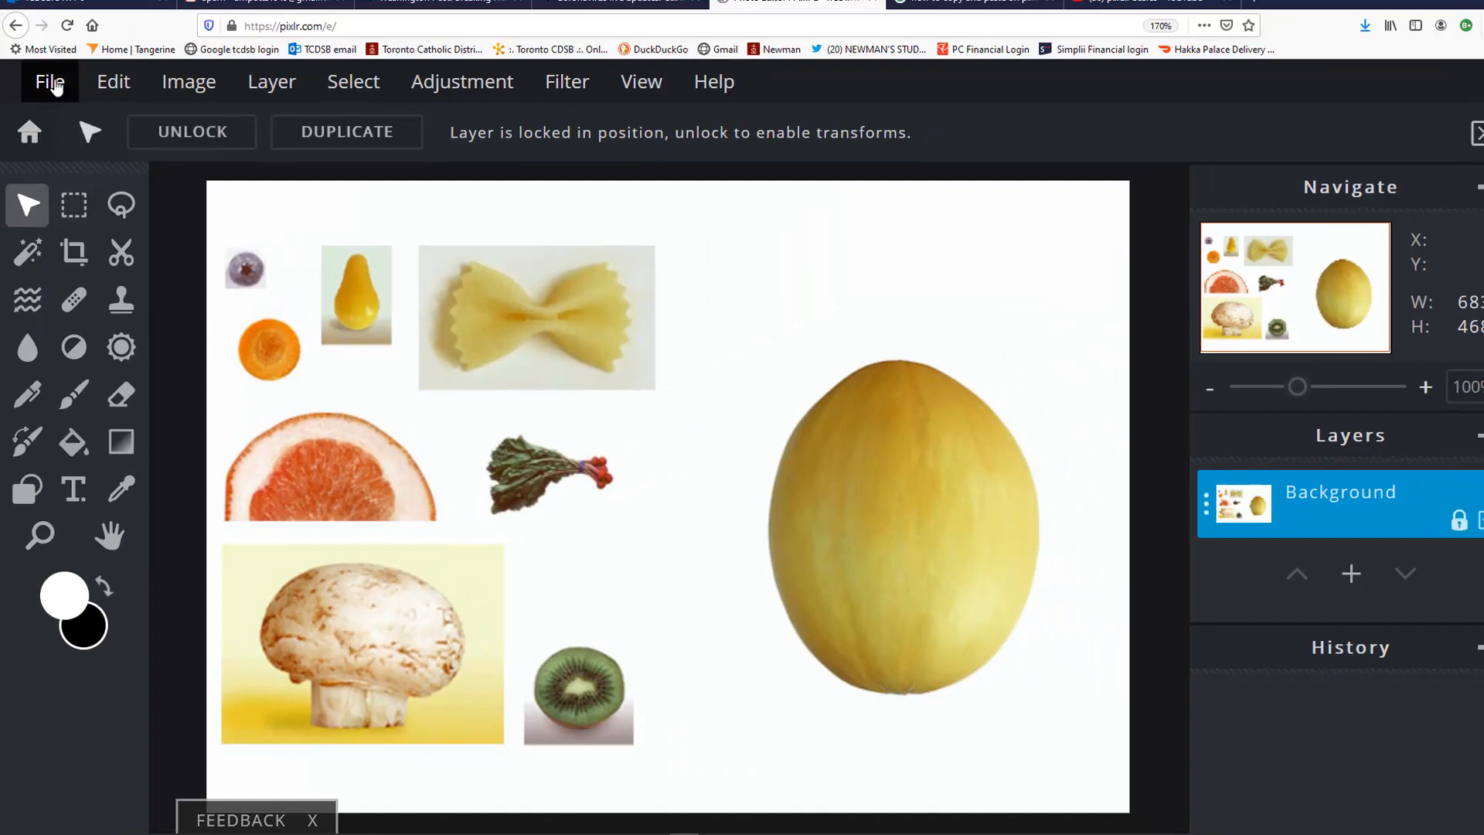
Unlock the position of the Background layer.
{"action": "left_click", "coordinate": [108, 85]}
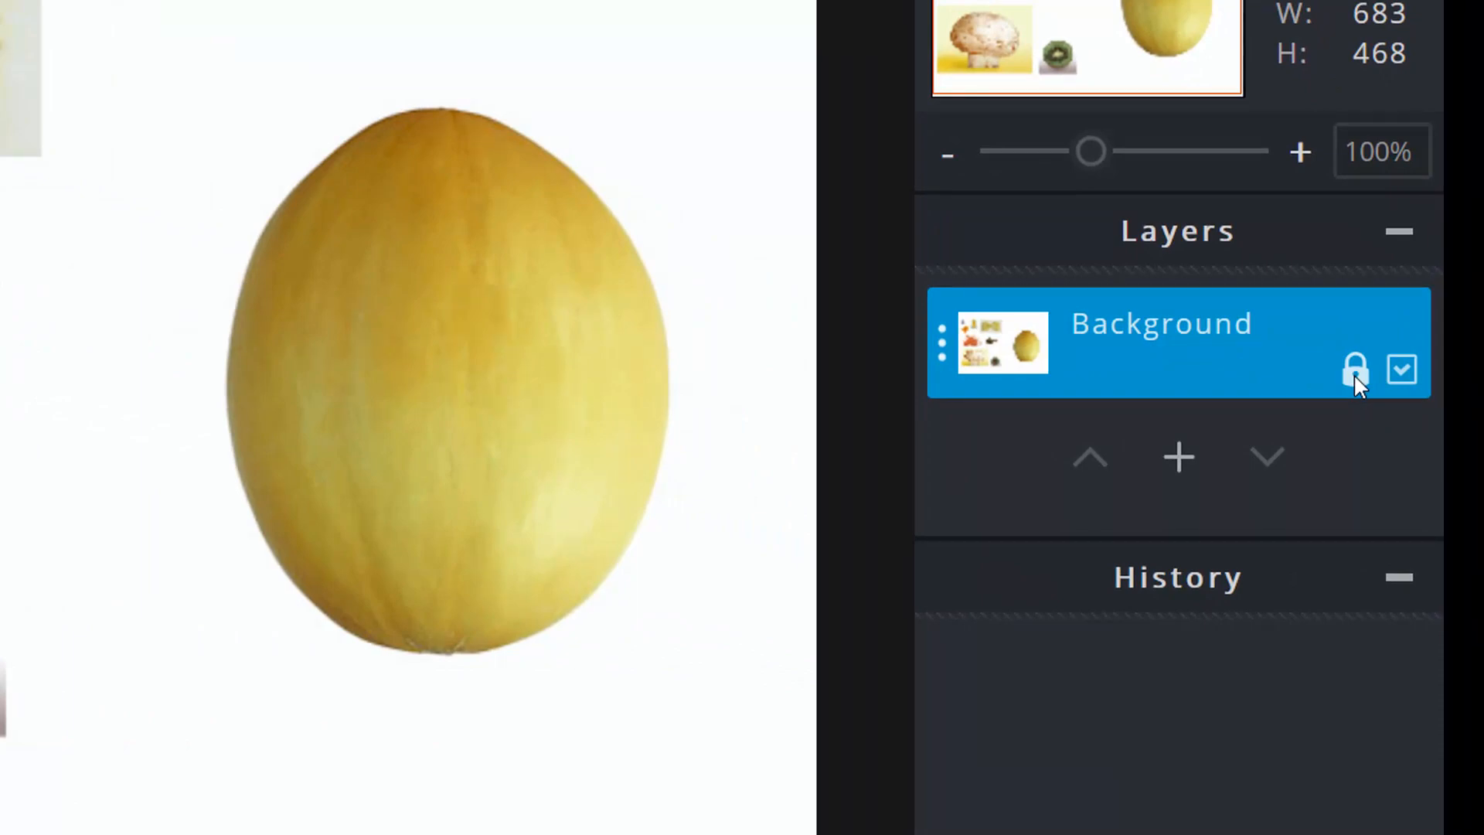
{"action": "left_click", "coordinate": [1354, 375]}
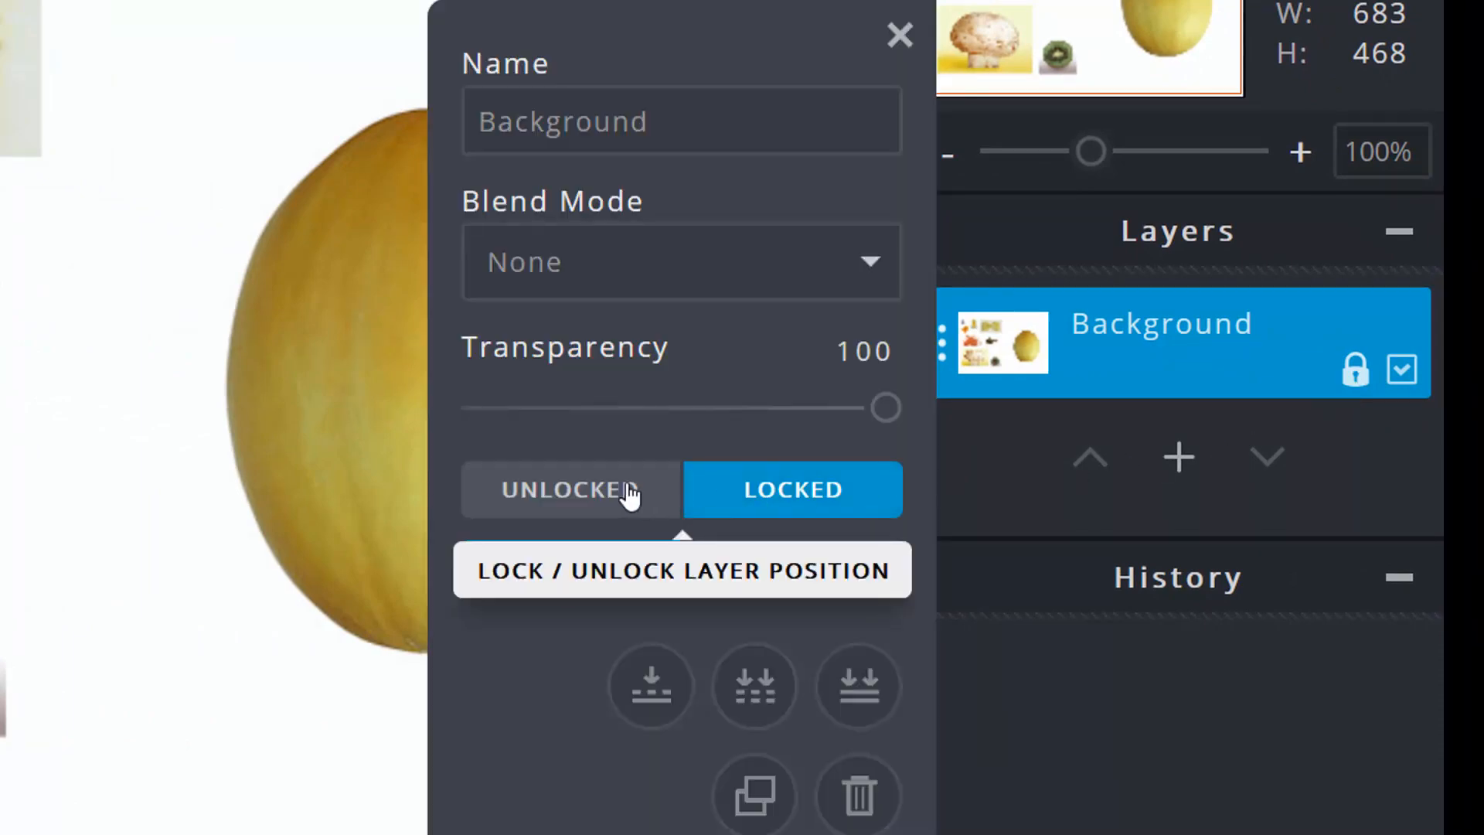
{"action": "left_click", "coordinate": [651, 492]}
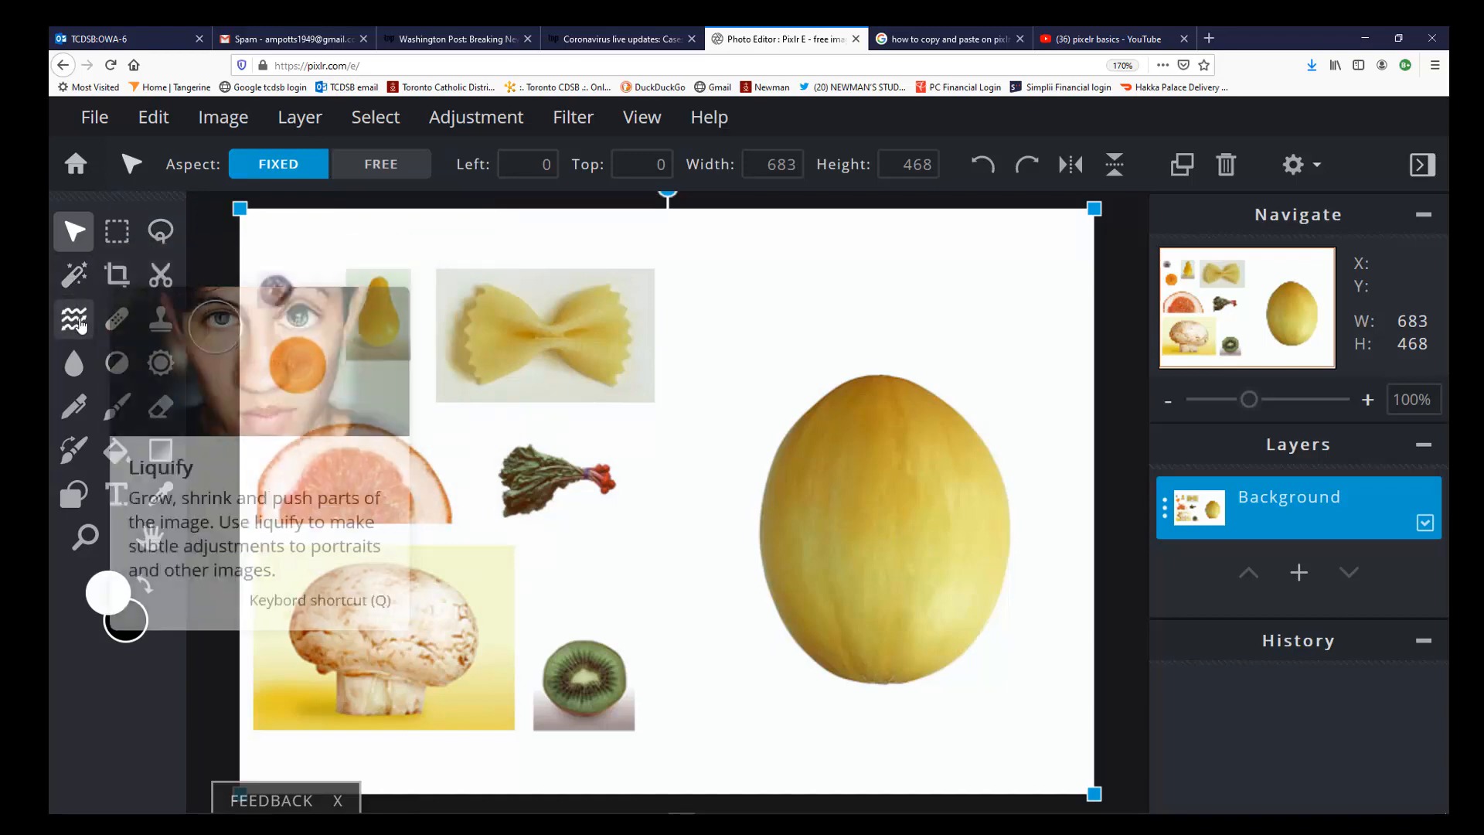
Enlarge the view of the small fruit and make an elliptical selection about 24 by 22 pixels around the blueberry.
{"action": "left_click", "coordinate": [119, 231]}
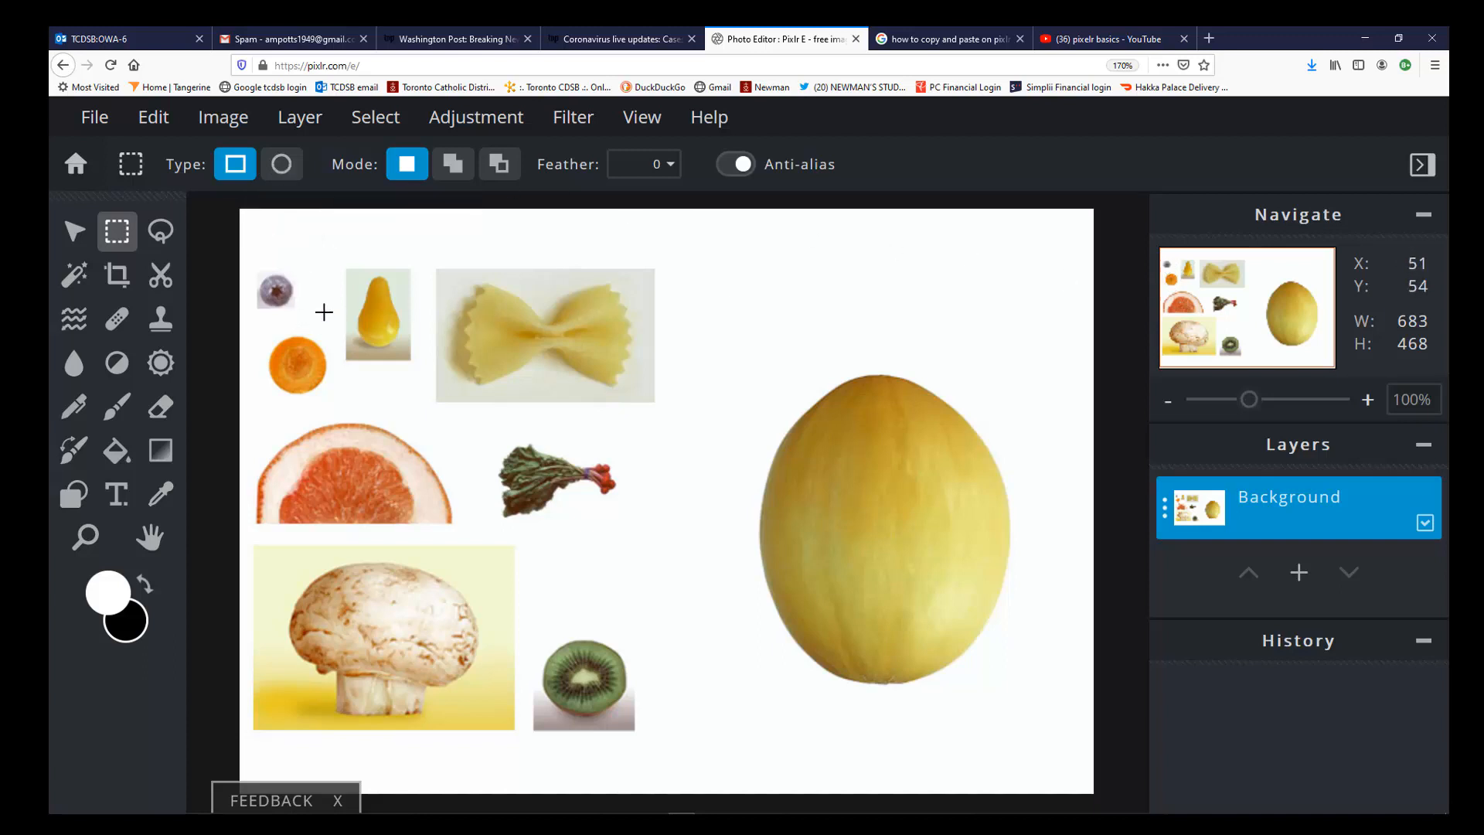
{"action": "left_click_drag", "start_coordinate": [1250, 402], "coordinate": [1265, 399]}
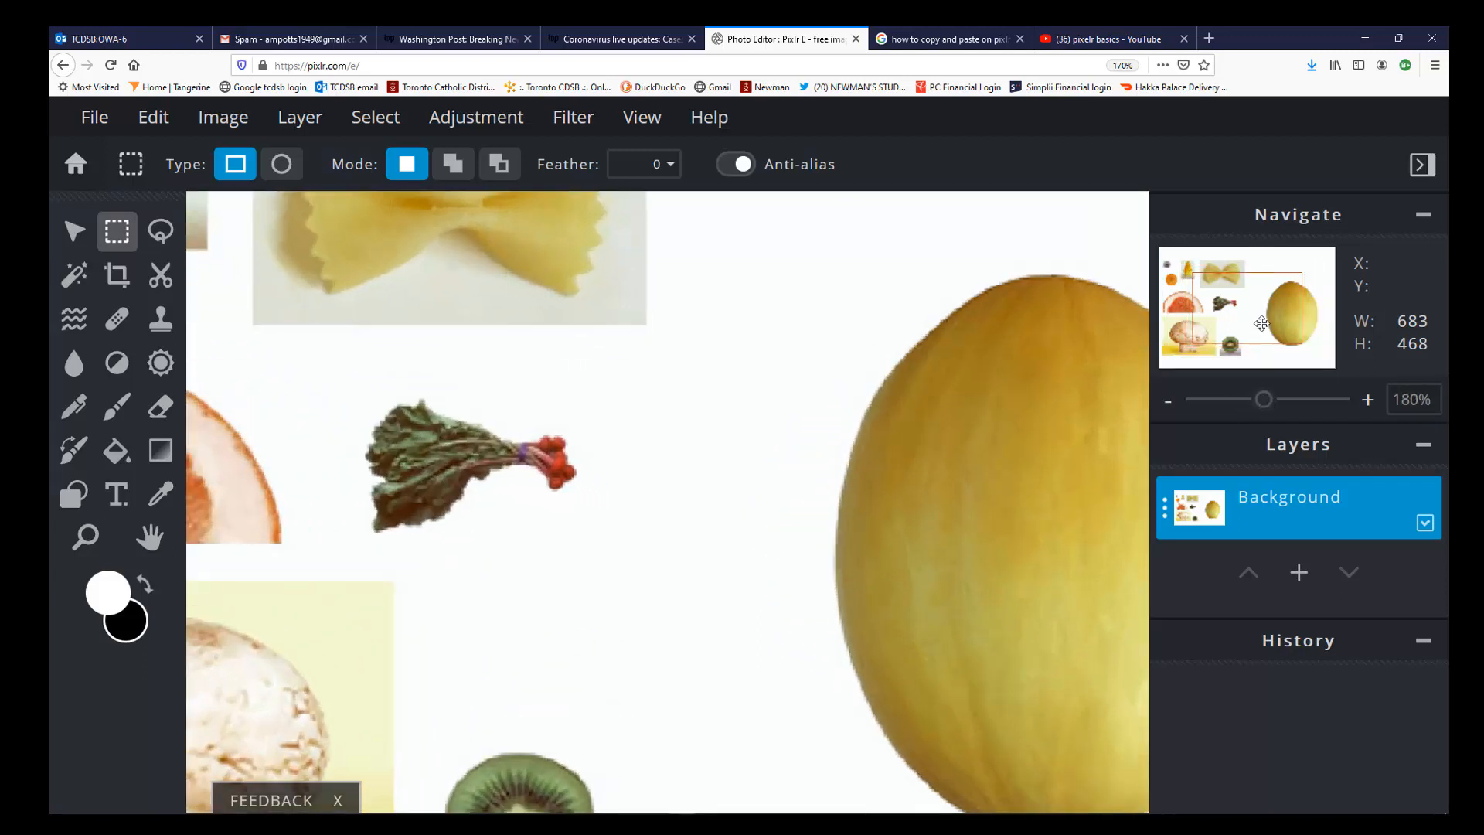
{"action": "left_click_drag", "start_coordinate": [1261, 323], "coordinate": [1222, 298]}
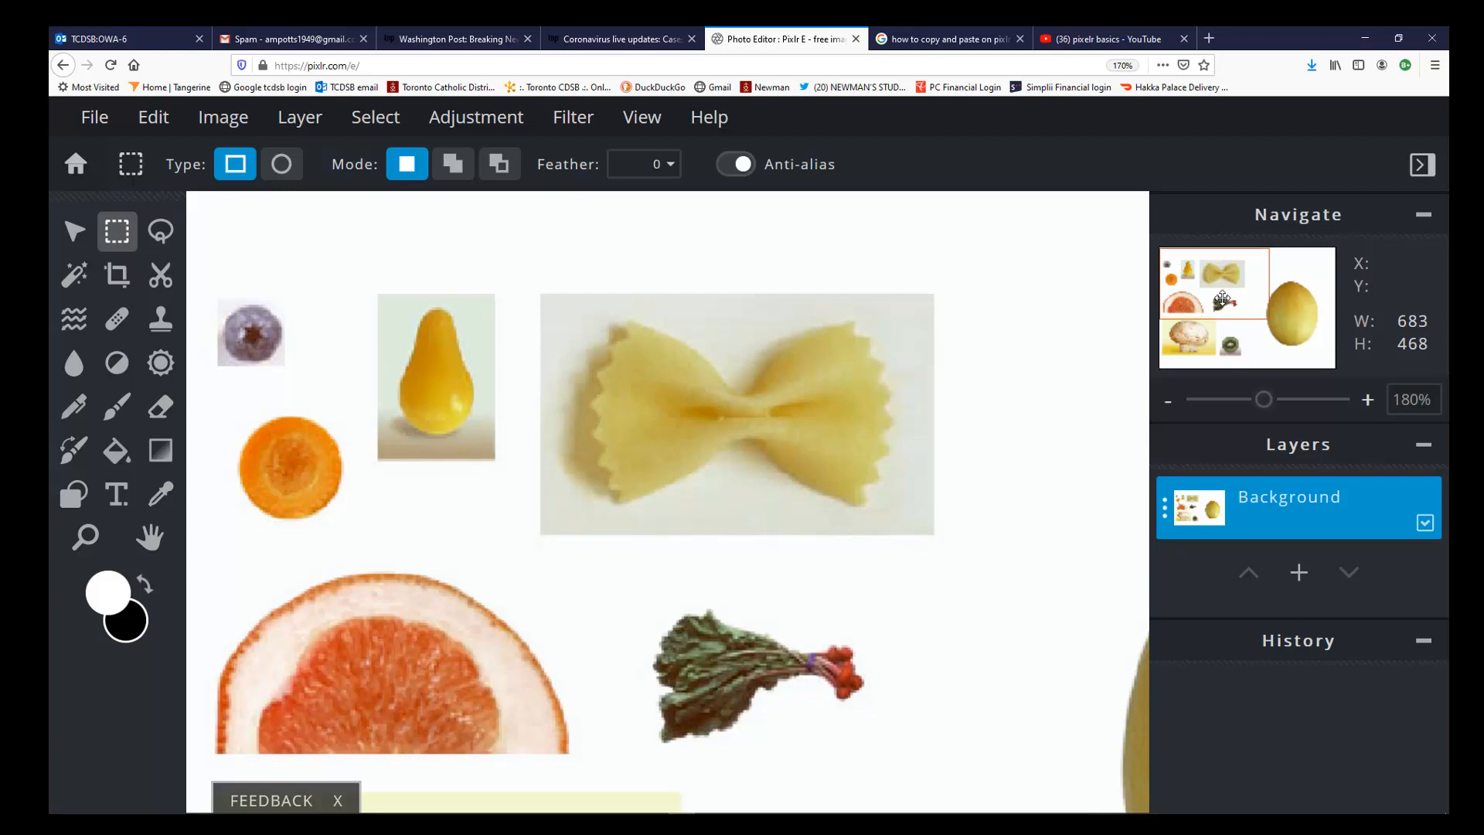
{"action": "left_click", "coordinate": [281, 165]}
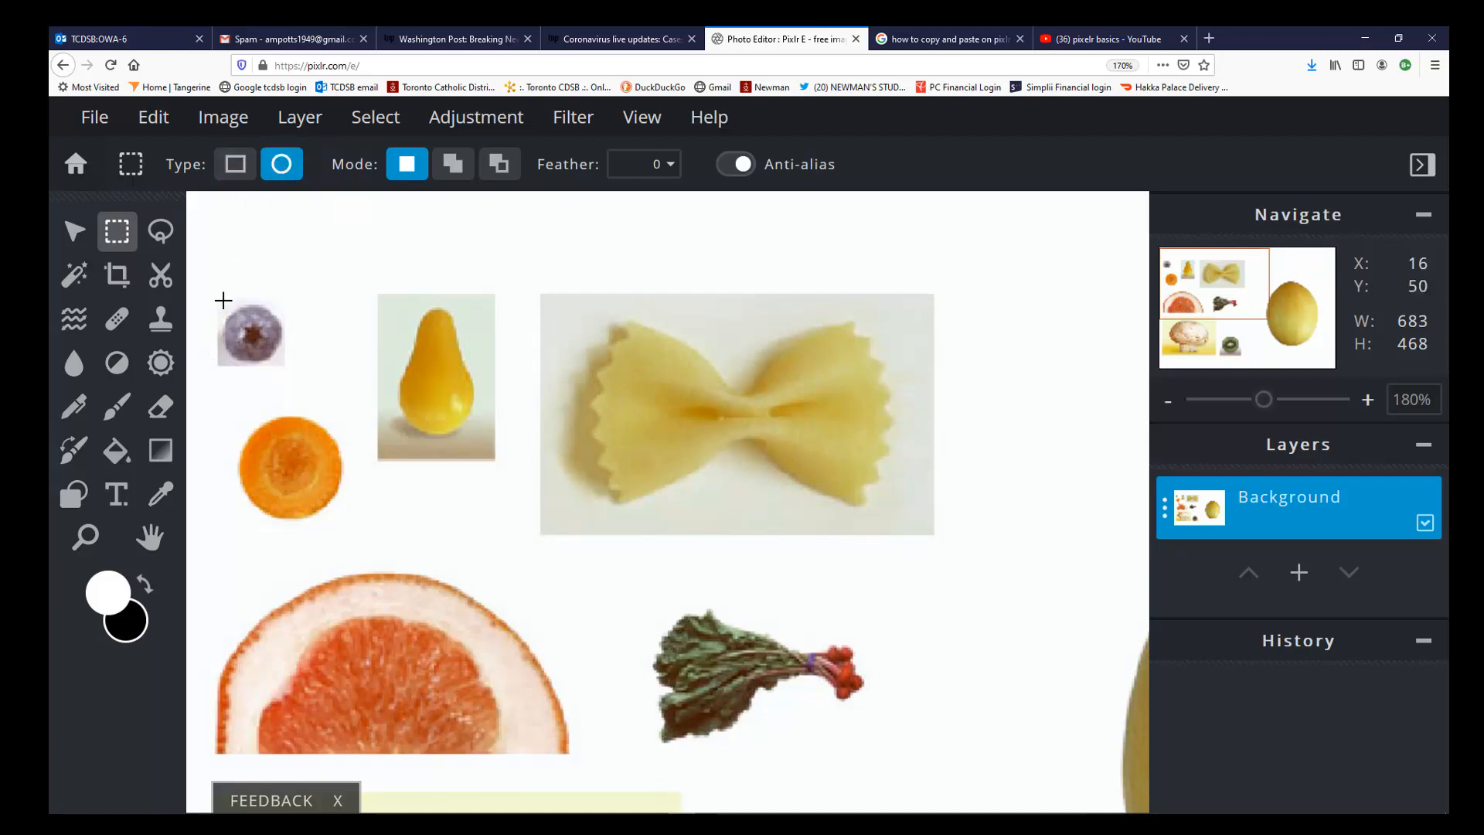
{"action": "left_click_drag", "start_coordinate": [226, 303], "coordinate": [278, 354]}
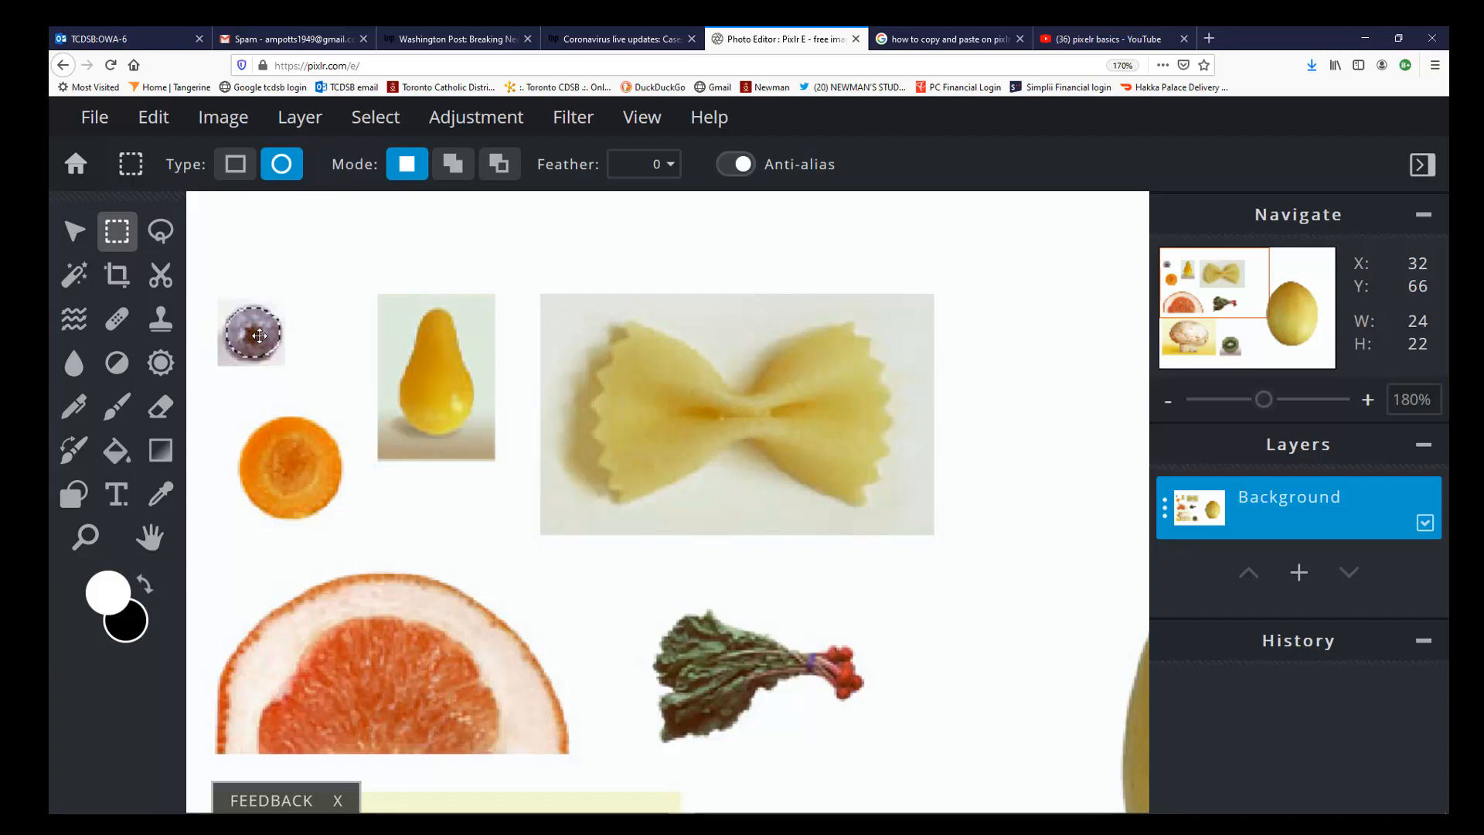
Copy the selected blueberry, paste it onto a new layer, and toggle the Background layer's visibility to check the copy.
{"action": "left_click", "coordinate": [154, 120]}
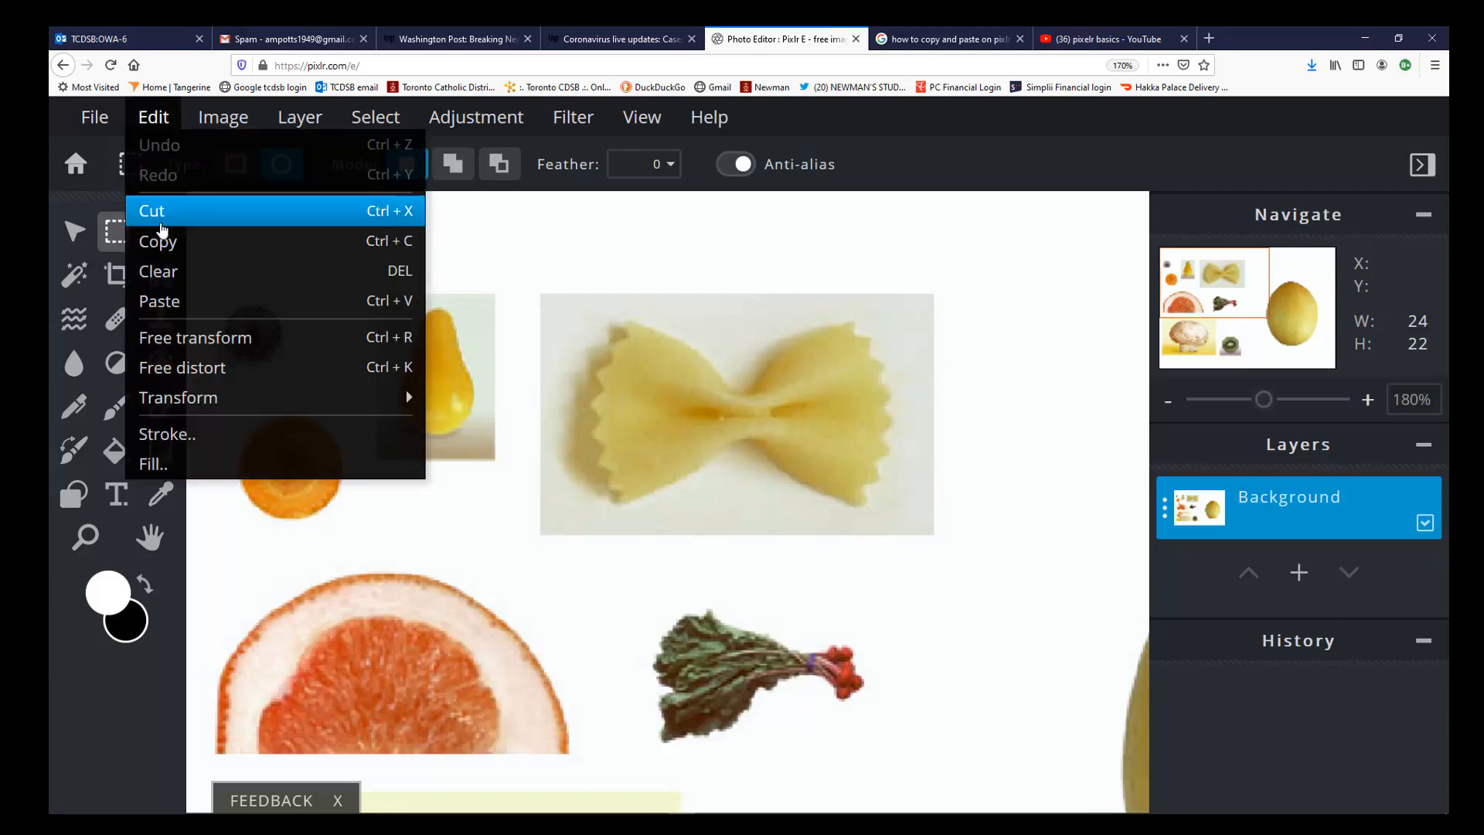
{"action": "left_click", "coordinate": [157, 241]}
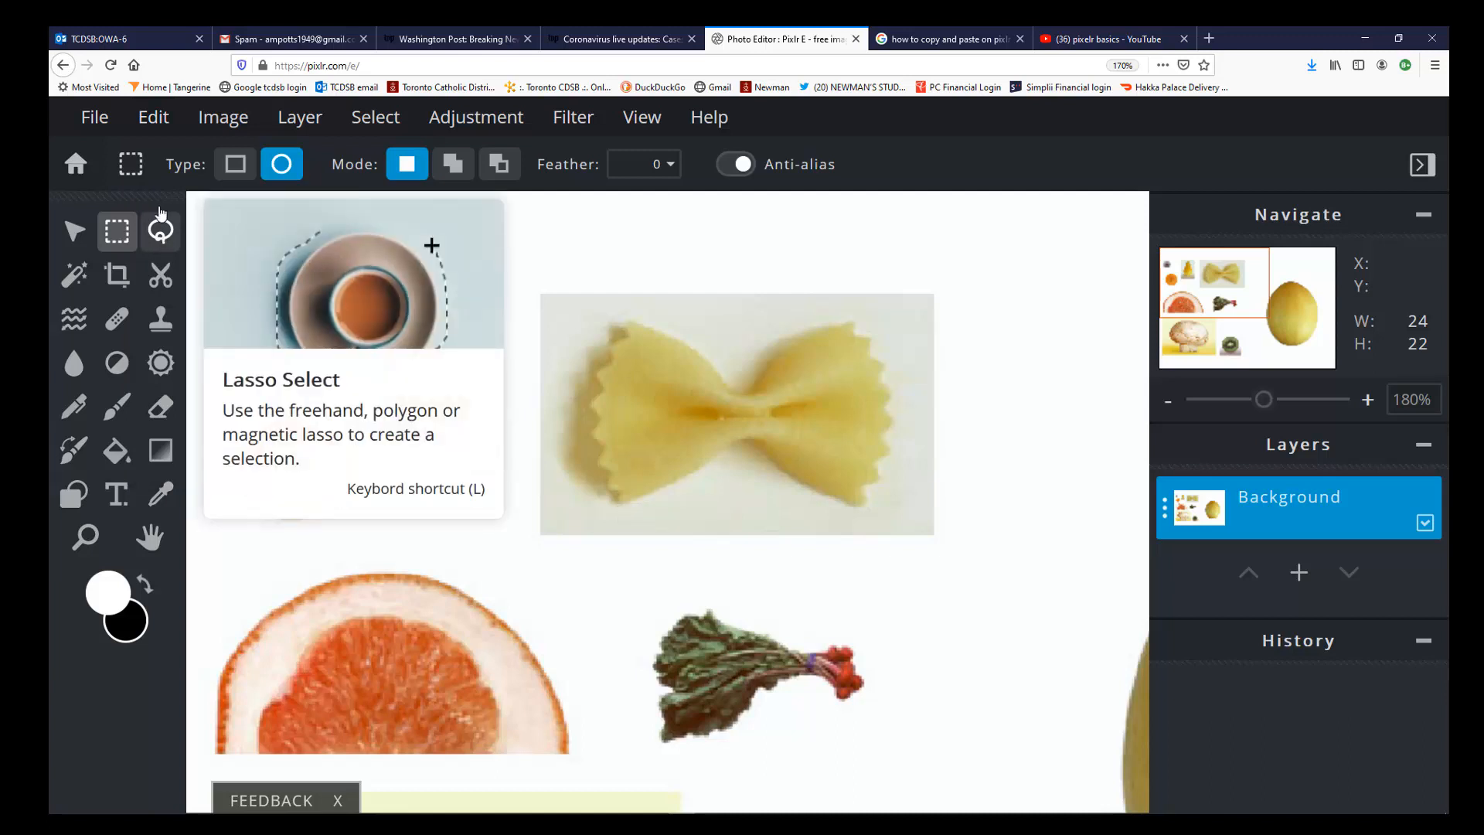
{"action": "left_click", "coordinate": [155, 118]}
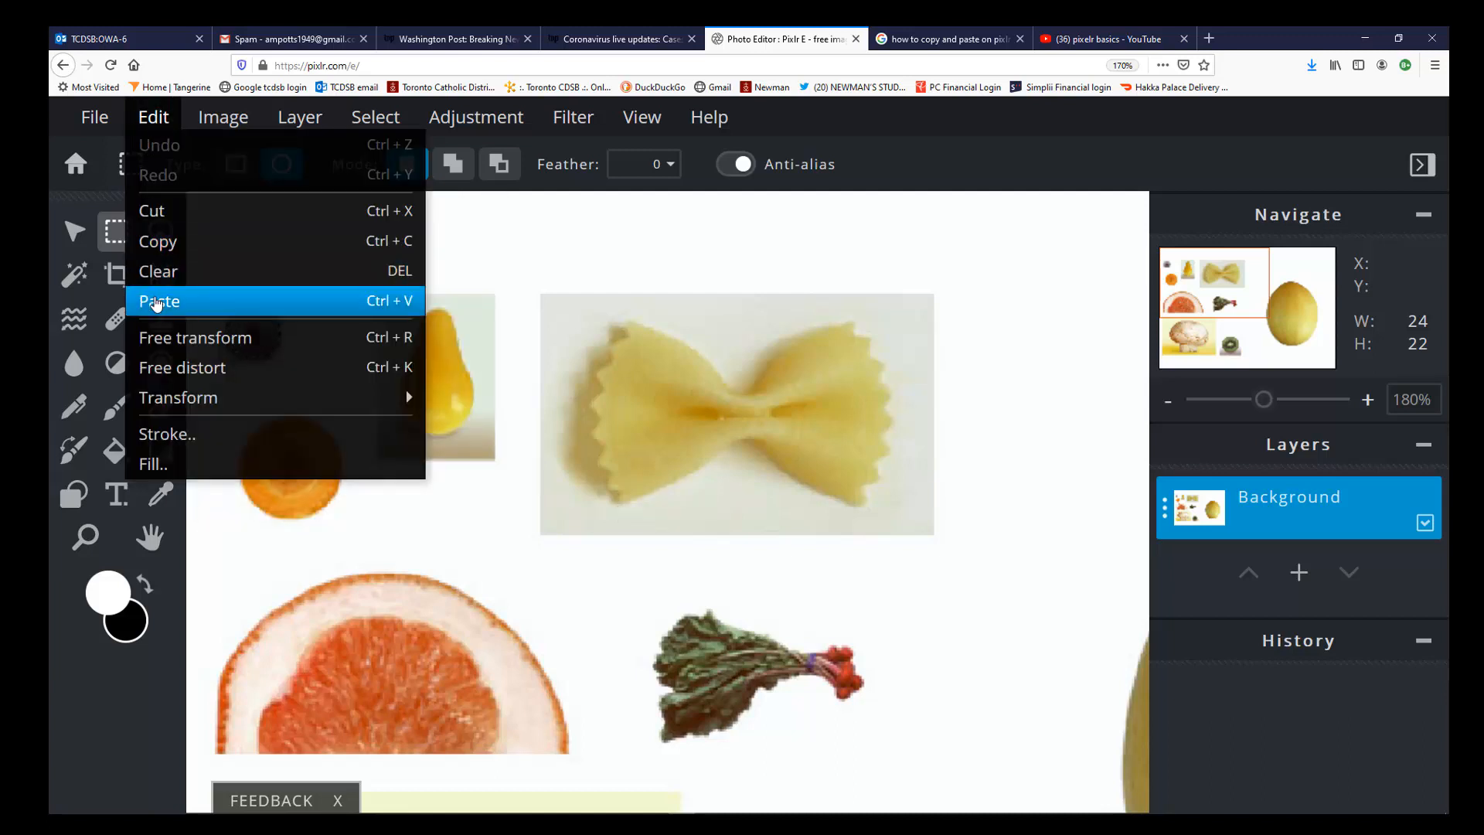
{"action": "left_click", "coordinate": [157, 303]}
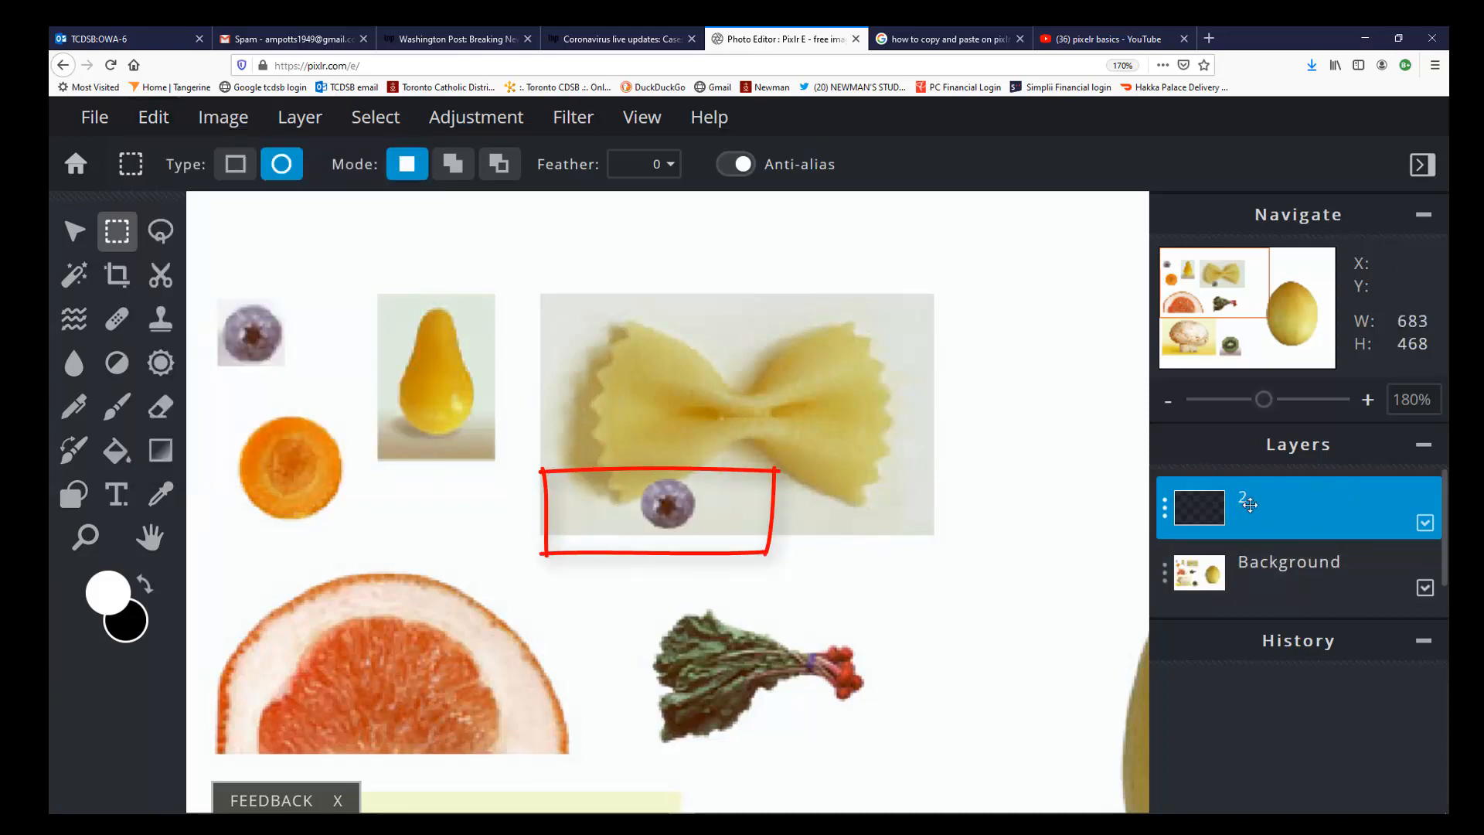
{"action": "left_click", "coordinate": [1424, 589]}
{"action": "left_click", "coordinate": [1424, 588]}
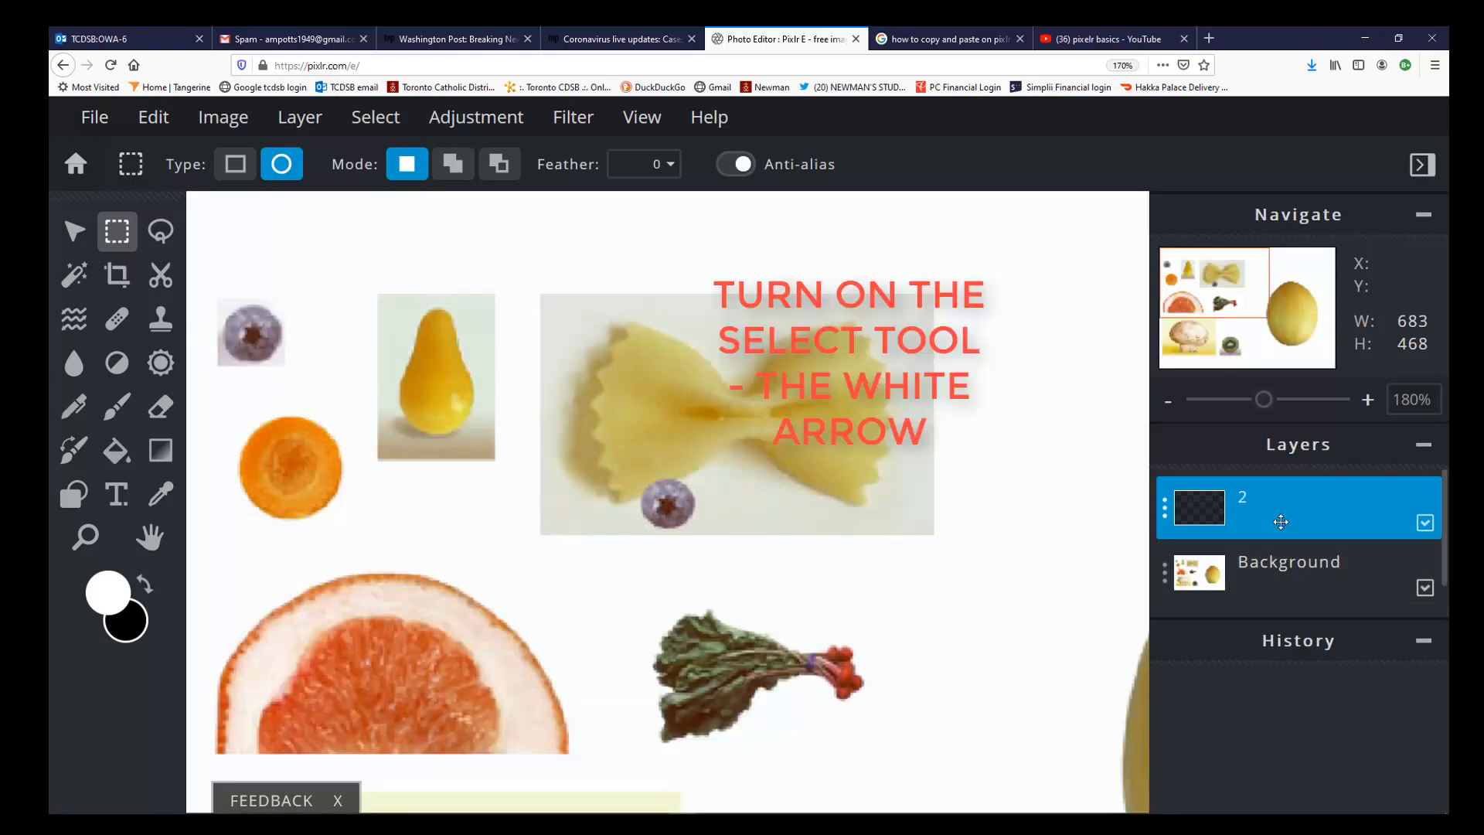
Move the pasted blueberry onto the centre of the orange carrot slice, at about left 36, top 114.
{"action": "left_click", "coordinate": [90, 248]}
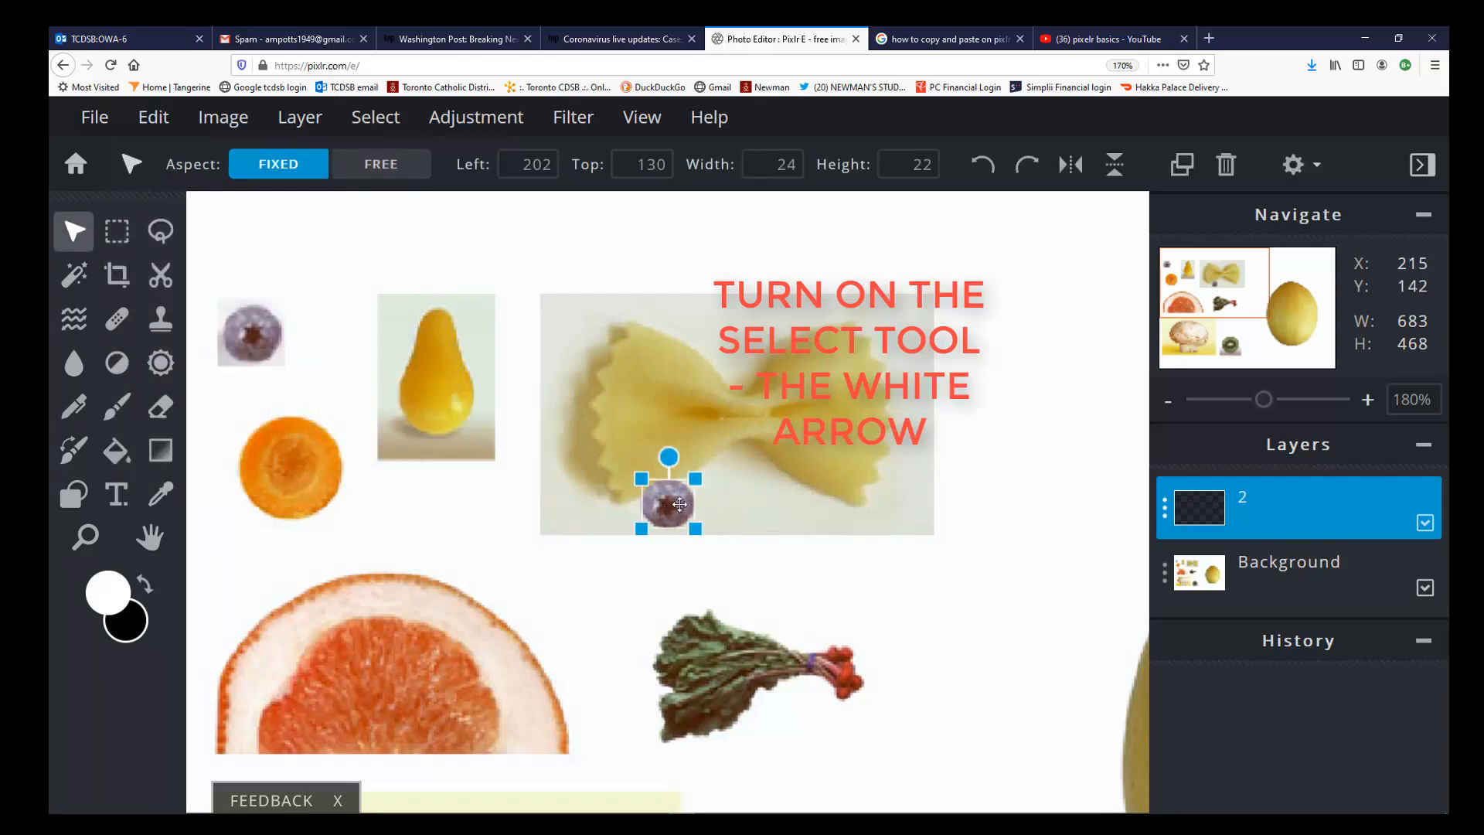
{"action": "mouse_move", "coordinate": [1267, 408]}
{"action": "left_mouse_down"}
{"action": "mouse_move", "coordinate": [1281, 408]}
{"action": "mouse_move", "coordinate": [1254, 407]}
{"action": "left_mouse_up"}
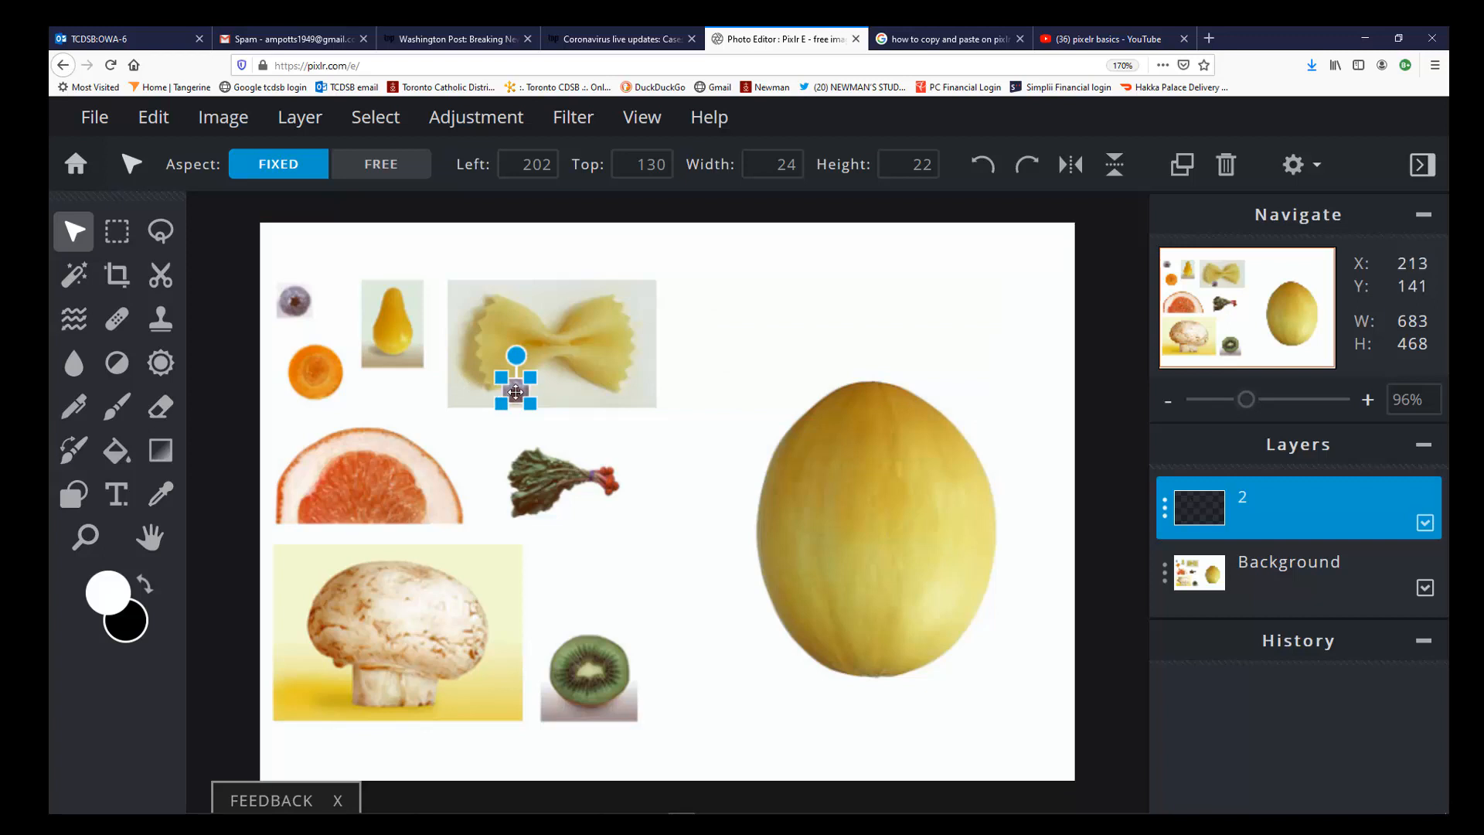
{"action": "left_click_drag", "start_coordinate": [512, 391], "coordinate": [316, 373]}
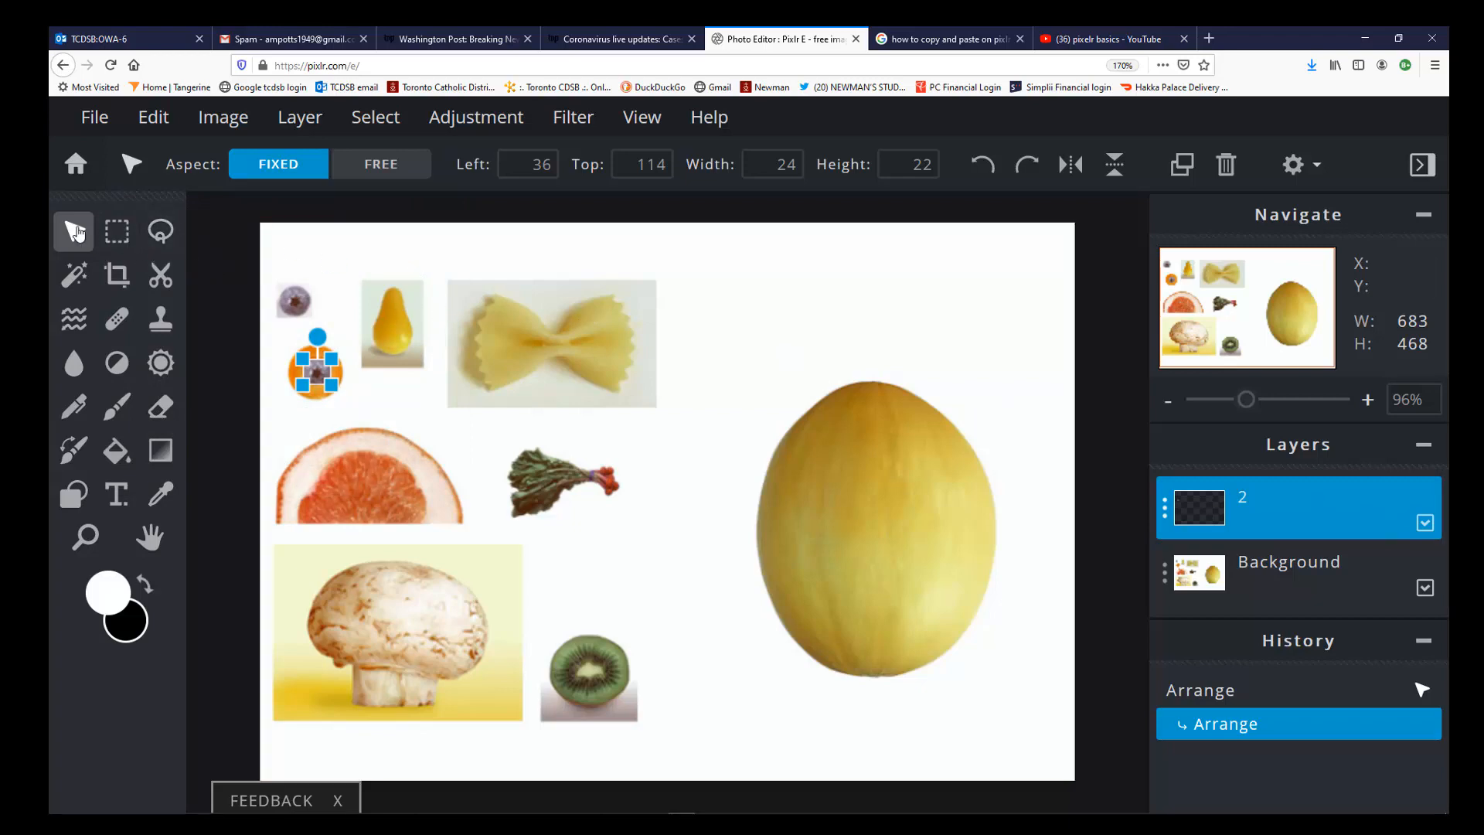
Merge the blueberry layer down into the Background layer.
{"action": "left_click", "coordinate": [117, 231]}
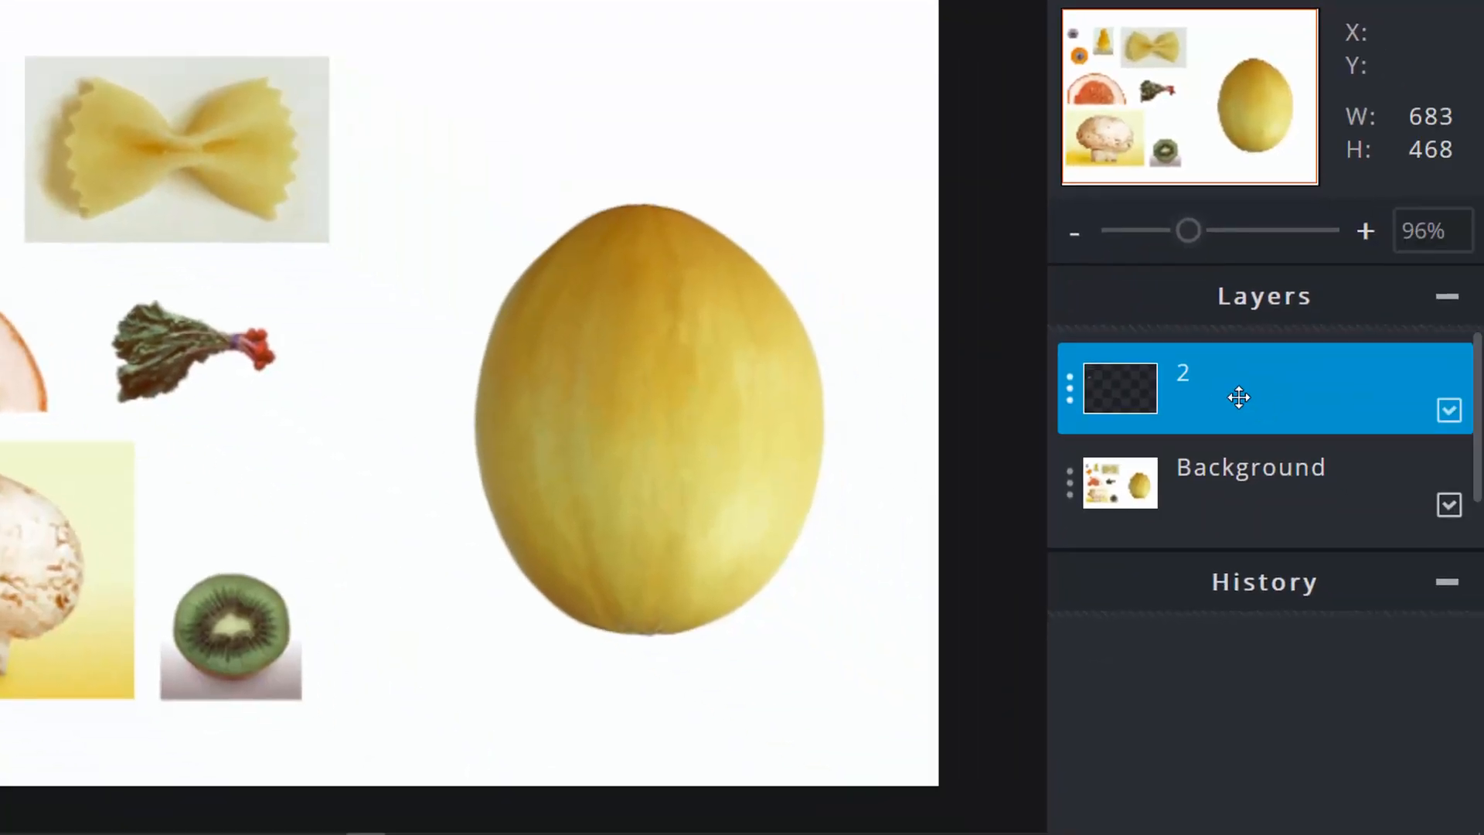
{"action": "left_click", "coordinate": [1237, 396]}
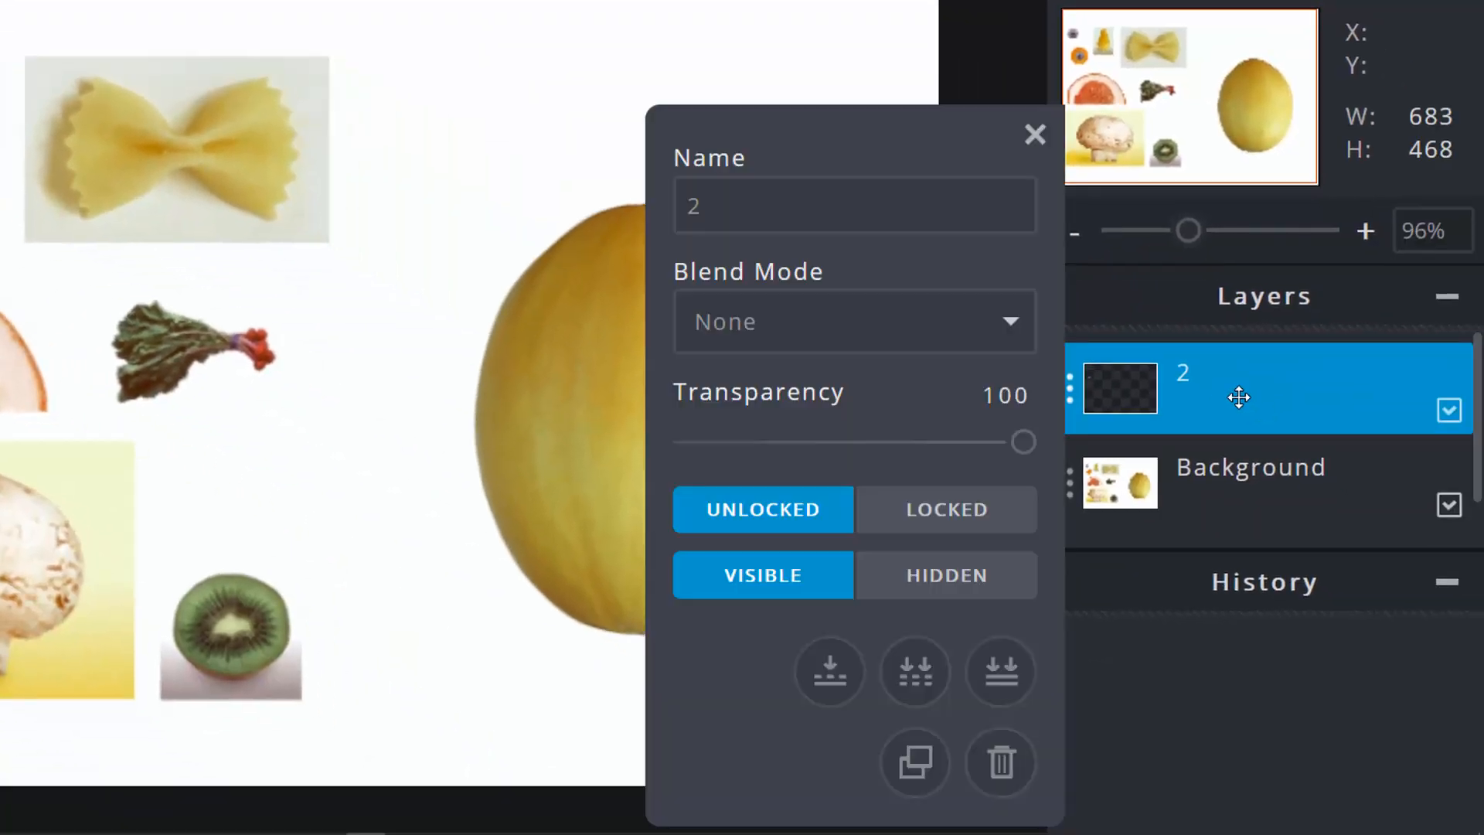
{"action": "left_click", "coordinate": [832, 691]}
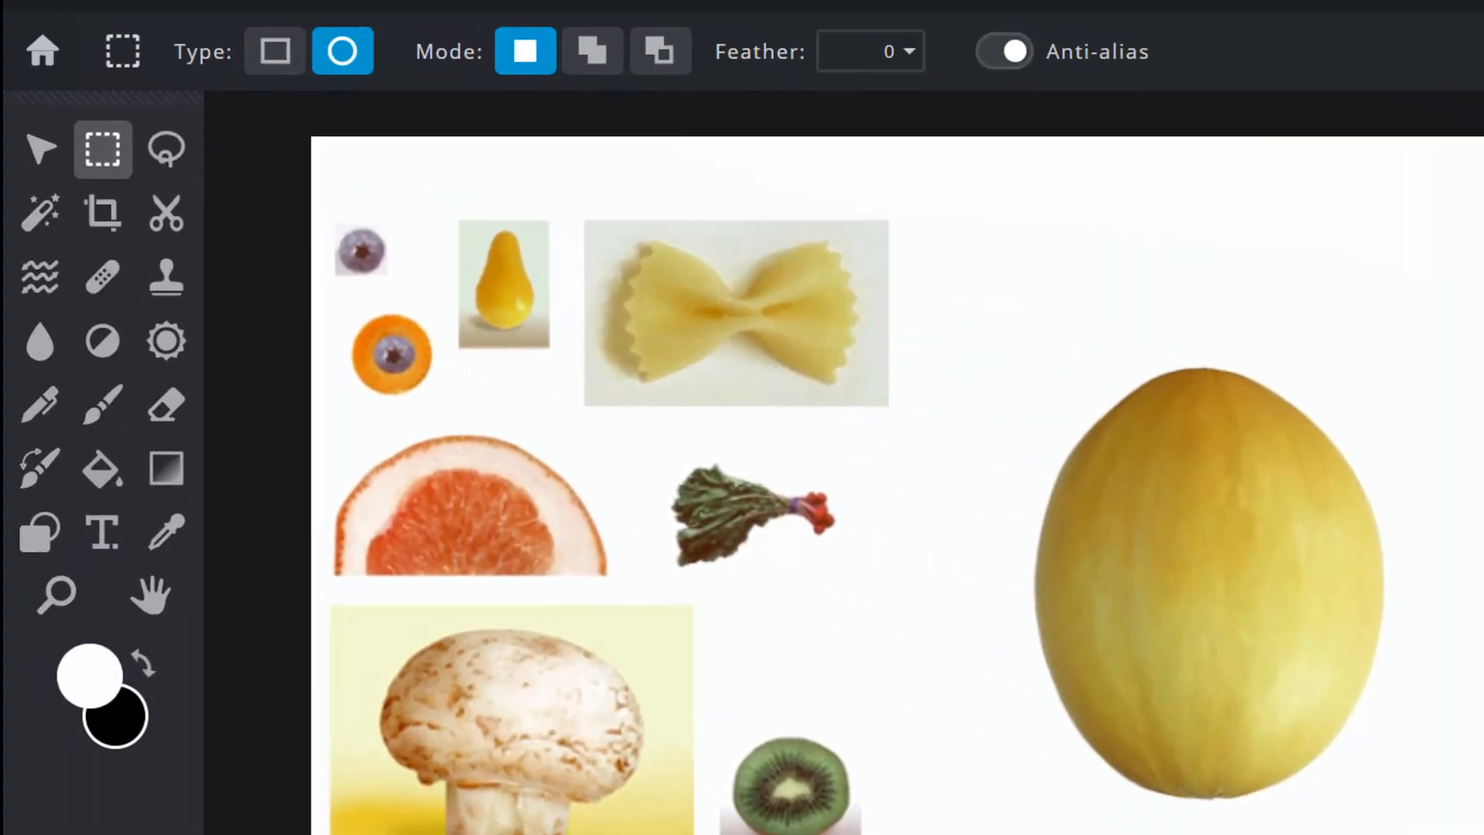
Fit an elliptical selection of about 44 by 44 pixels closely around the carrot slice with the blueberry in it.
{"action": "scroll", "coordinate": [920, 641], "scroll_direction": "down", "scroll_amount": 1}
{"action": "scroll", "coordinate": [533, 402], "scroll_direction": "up", "scroll_amount": 8}
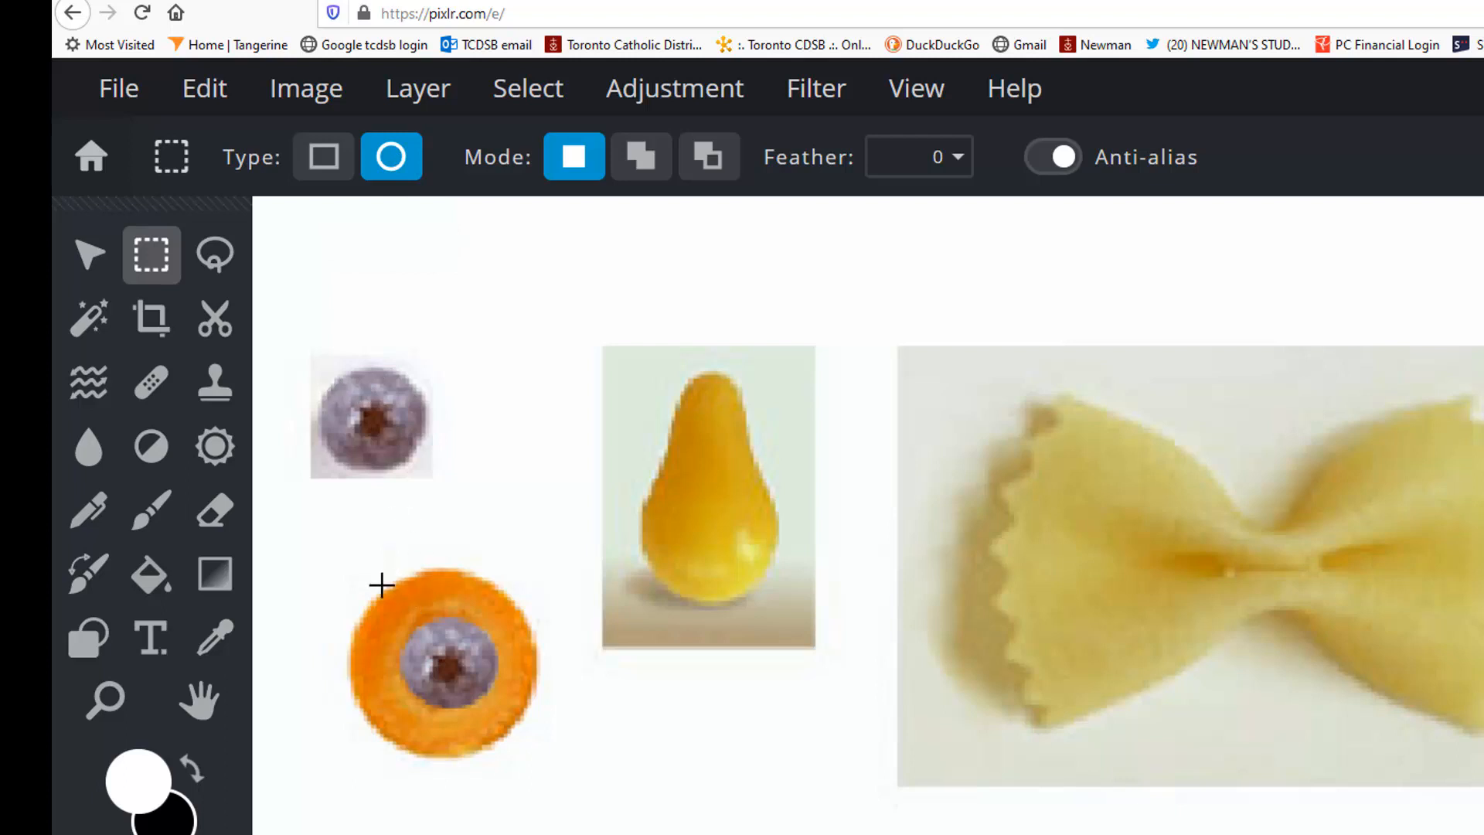
{"action": "left_click_drag", "start_coordinate": [381, 588], "coordinate": [554, 752]}
{"action": "left_click_drag", "start_coordinate": [486, 683], "coordinate": [458, 679]}
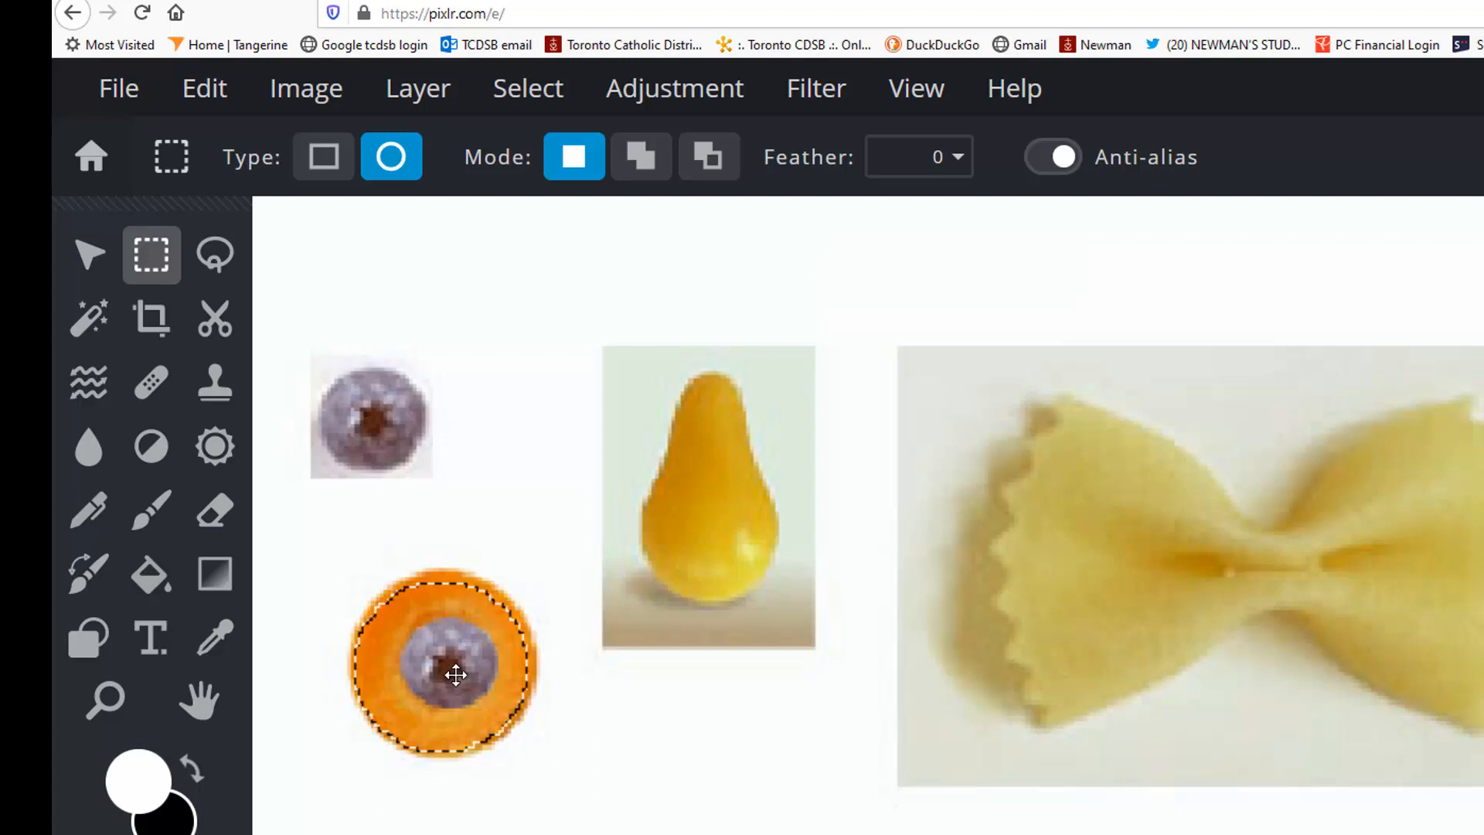
{"action": "left_click_drag", "start_coordinate": [331, 566], "coordinate": [485, 723]}
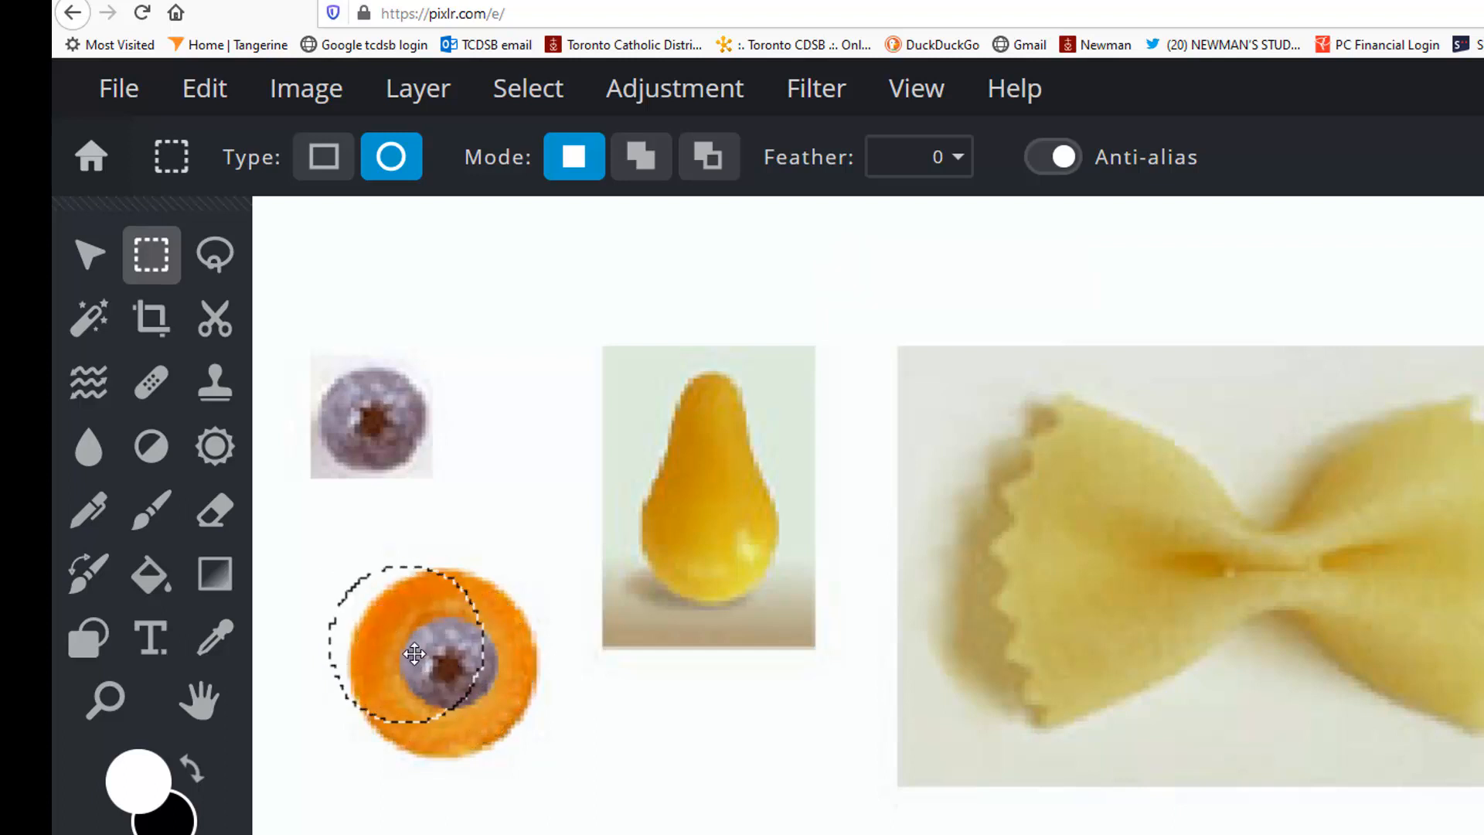
{"action": "left_click_drag", "start_coordinate": [414, 654], "coordinate": [459, 672]}
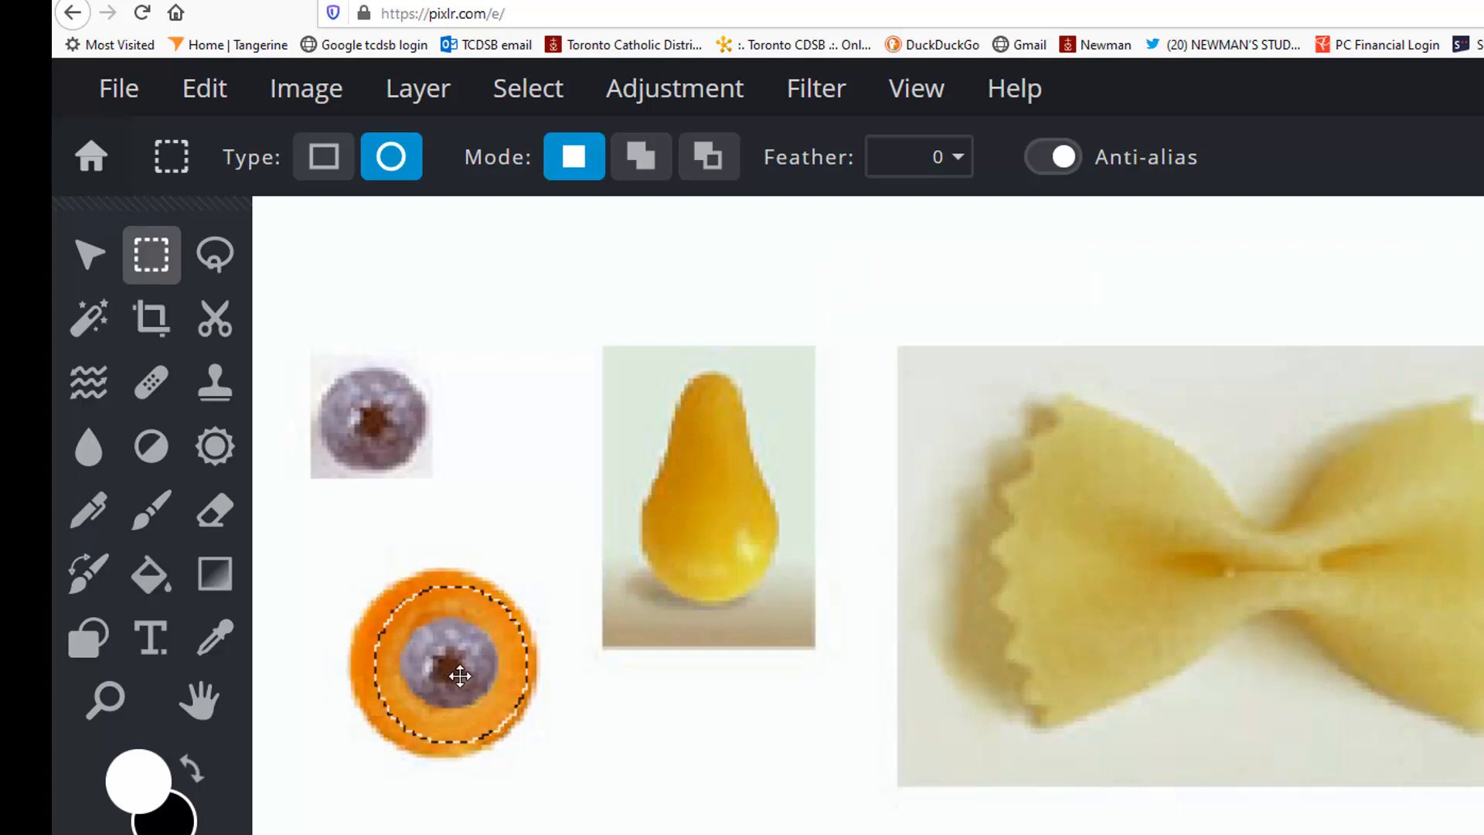
{"action": "left_click", "coordinate": [361, 589]}
{"action": "left_click_drag", "start_coordinate": [354, 587], "coordinate": [534, 762]}
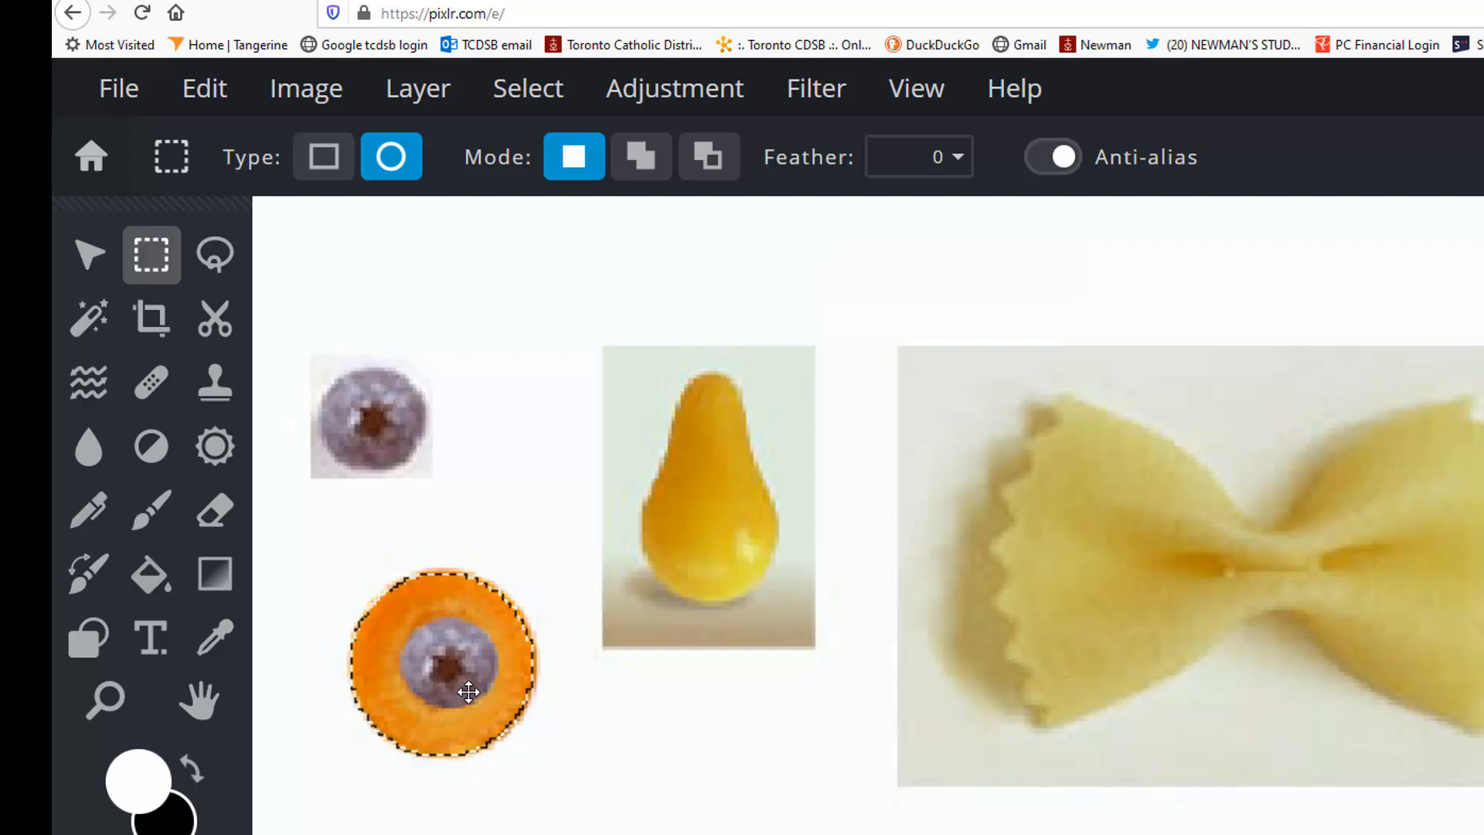
Copy the selected carrot-and-blueberry eye, paste it onto a new layer, and toggle layer 2's visibility to check the copy.
{"action": "left_click", "coordinate": [197, 91]}
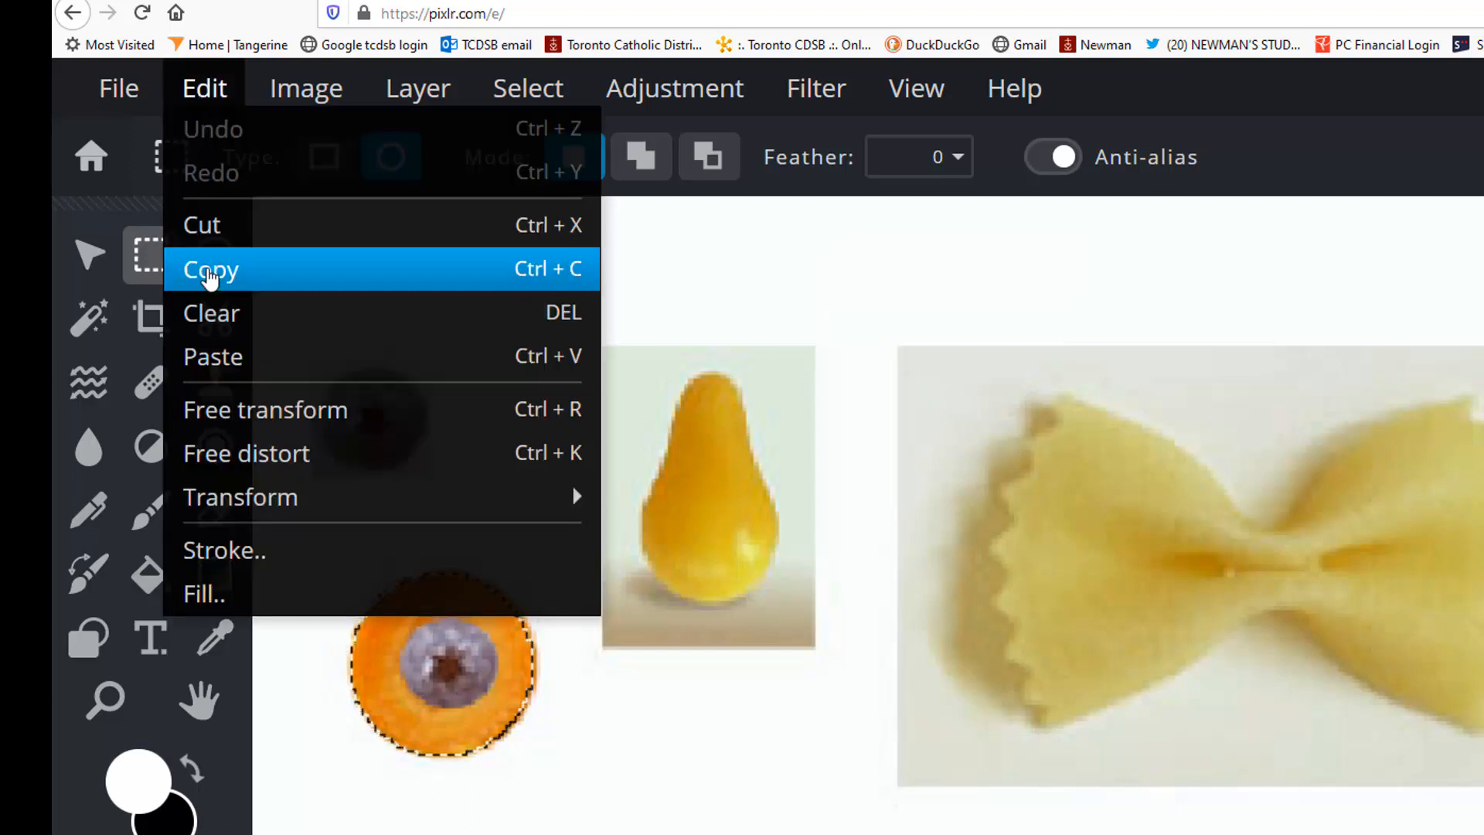
{"action": "left_click", "coordinate": [207, 268]}
{"action": "left_click", "coordinate": [204, 90]}
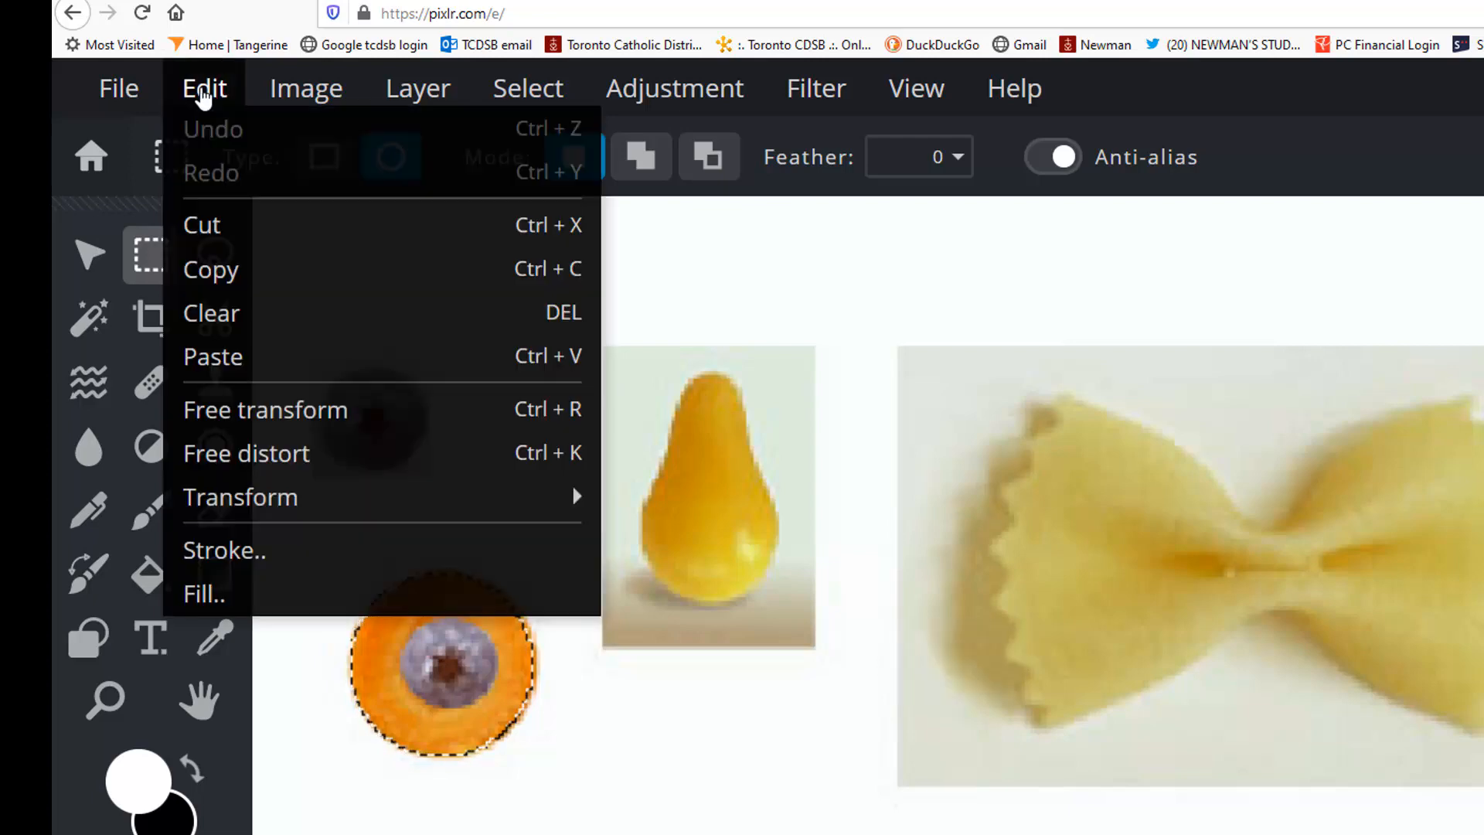
{"action": "left_click", "coordinate": [217, 353]}
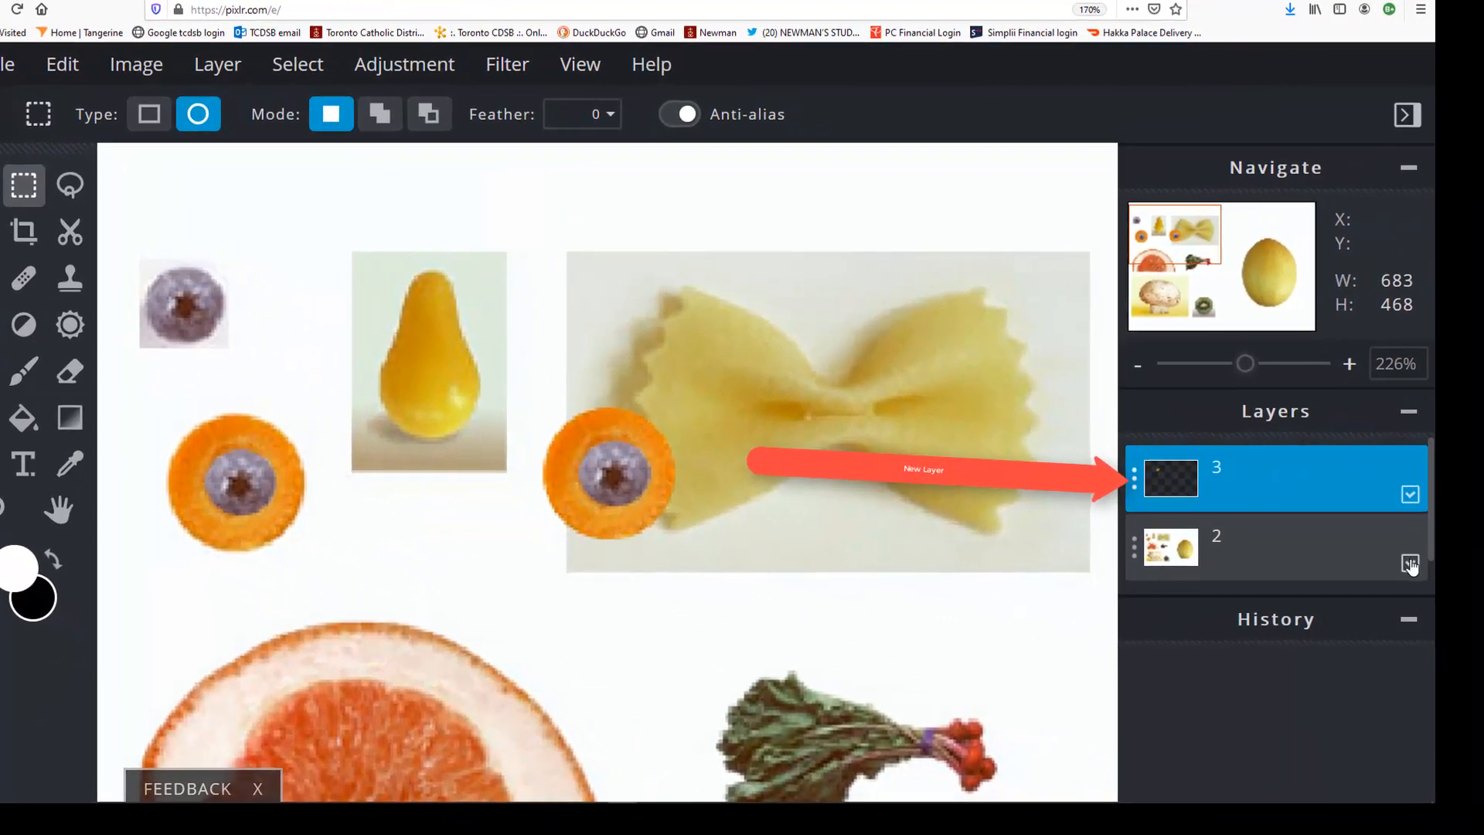
{"action": "left_click", "coordinate": [1483, 586]}
{"action": "left_click", "coordinate": [1410, 565]}
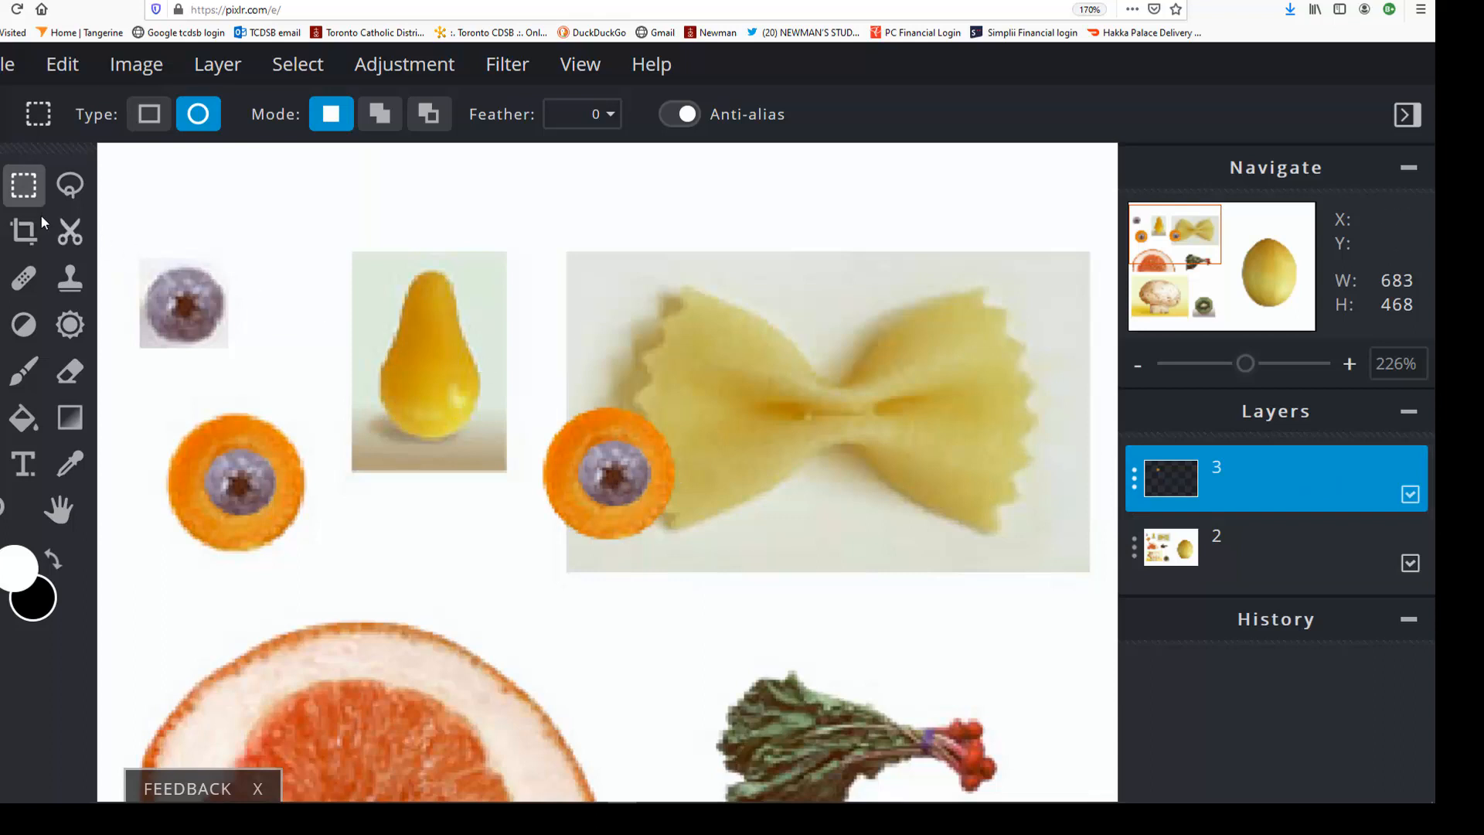
Move the pasted carrot-and-blueberry eye onto the melon as its left eye, at about left 453, top 212.
{"action": "left_click", "coordinate": [1, 187]}
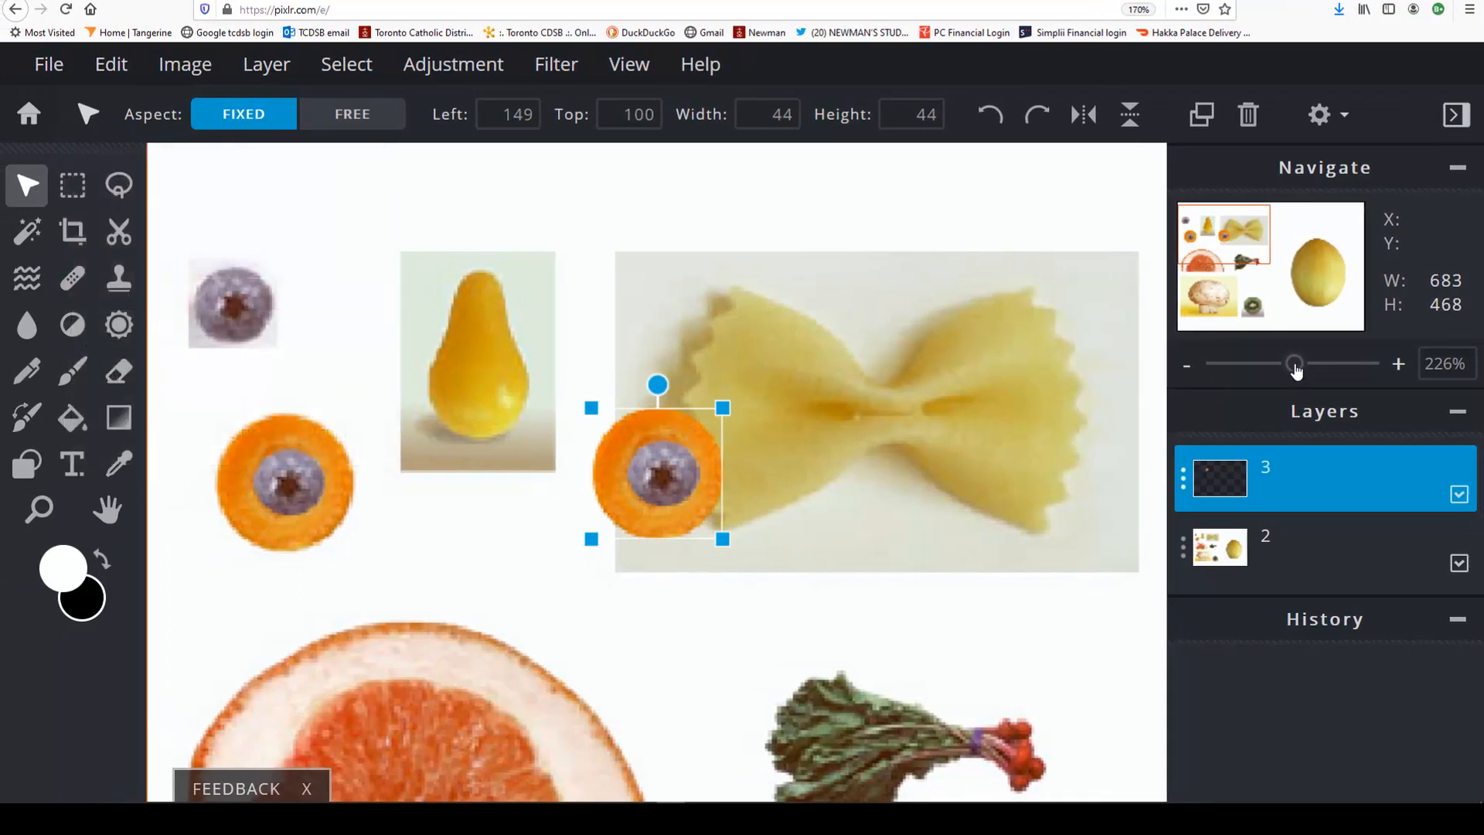
{"action": "mouse_move", "coordinate": [1293, 364]}
{"action": "left_mouse_down"}
{"action": "mouse_move", "coordinate": [1310, 364]}
{"action": "mouse_move", "coordinate": [1269, 365]}
{"action": "left_mouse_up"}
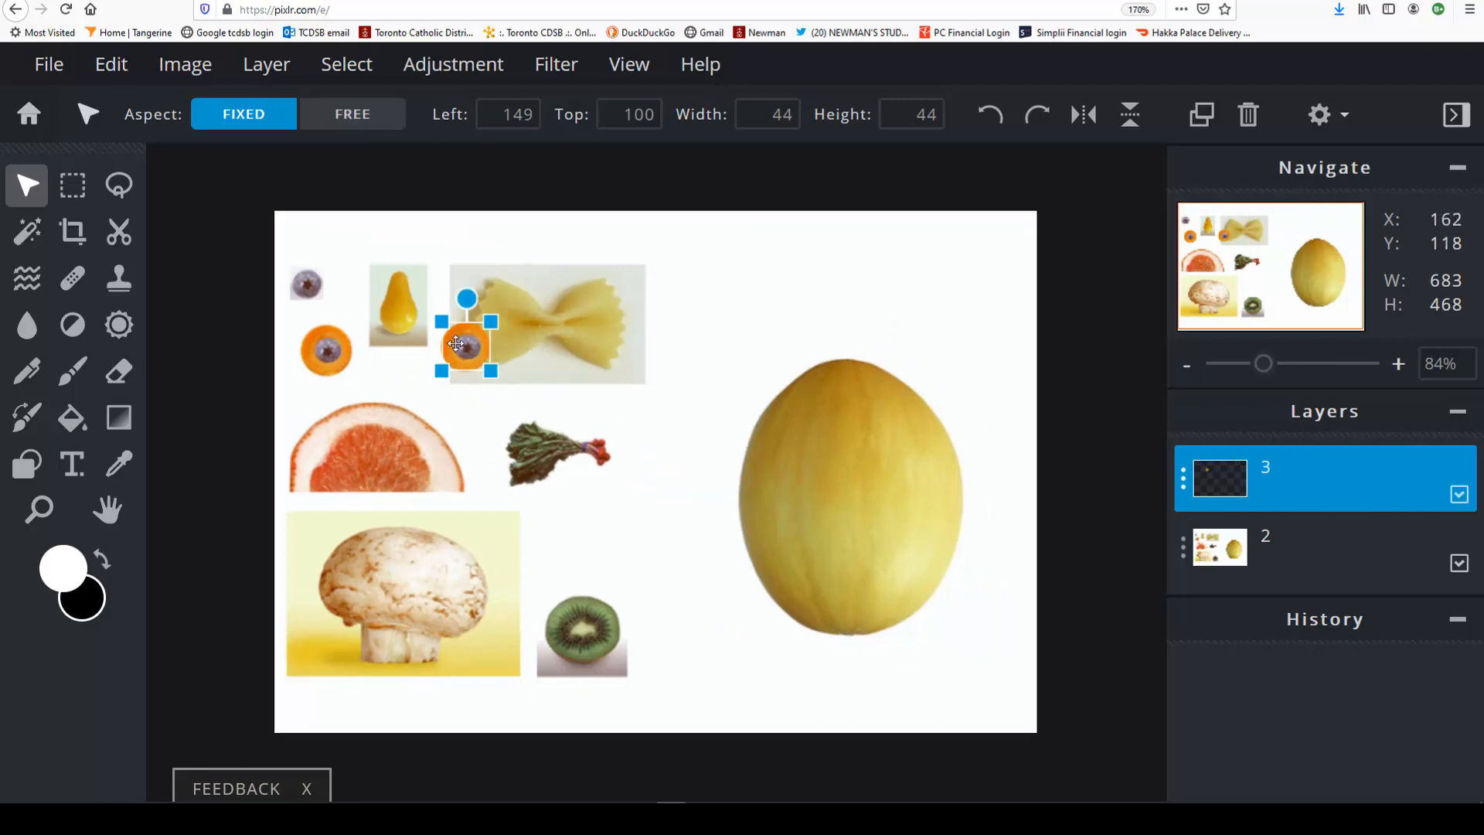
{"action": "left_click_drag", "start_coordinate": [456, 343], "coordinate": [796, 473]}
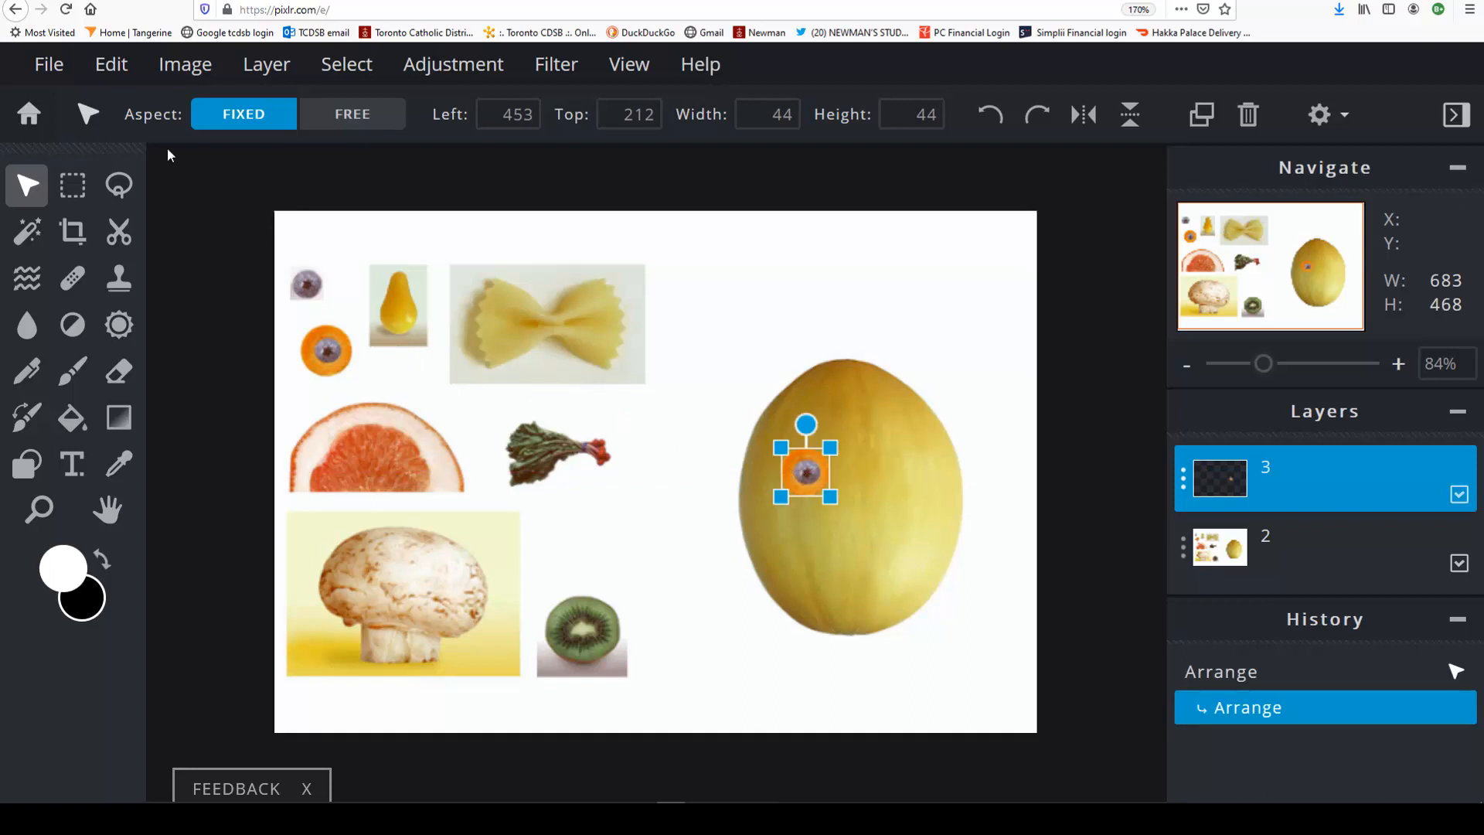
Paste a second carrot-and-blueberry eye and place it level with the first on the melon, at about left 531, top 212.
{"action": "left_click", "coordinate": [106, 69]}
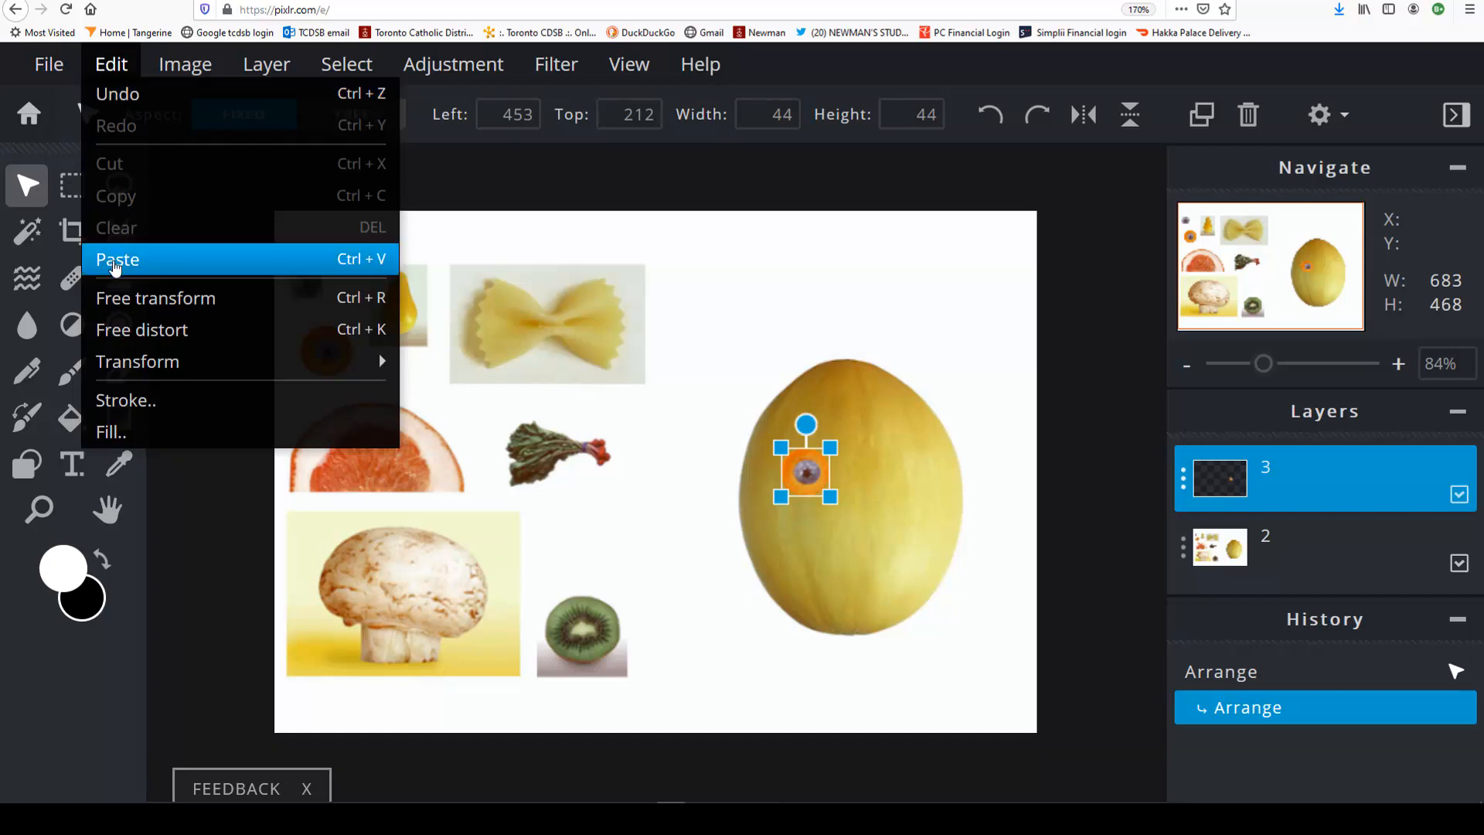
{"action": "left_click", "coordinate": [116, 261]}
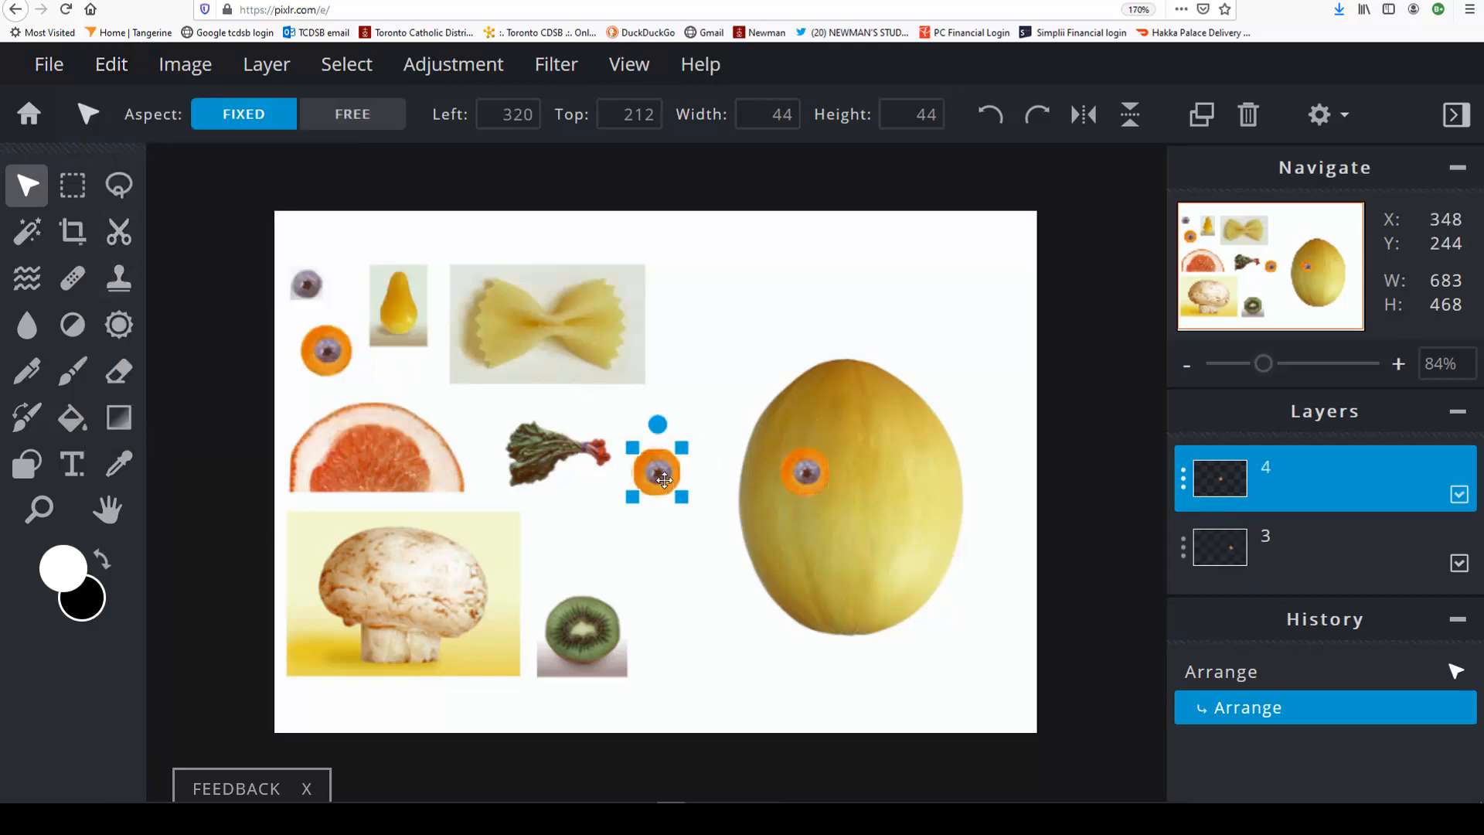
{"action": "left_click_drag", "start_coordinate": [662, 475], "coordinate": [896, 473]}
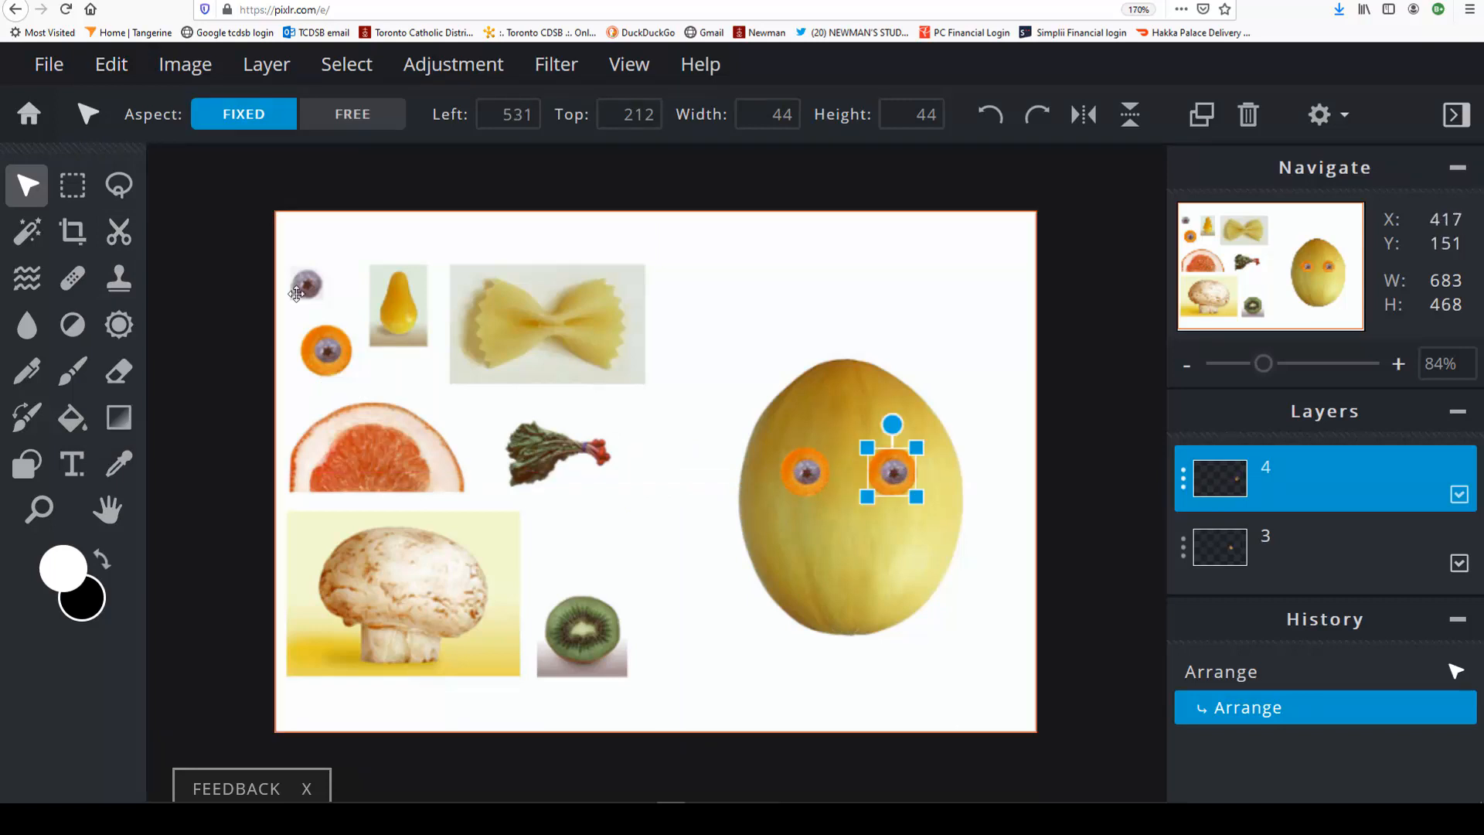
Merge the two eye layers, 3 and 4, down into the background image one after the other.
{"action": "left_click", "coordinate": [684, 405]}
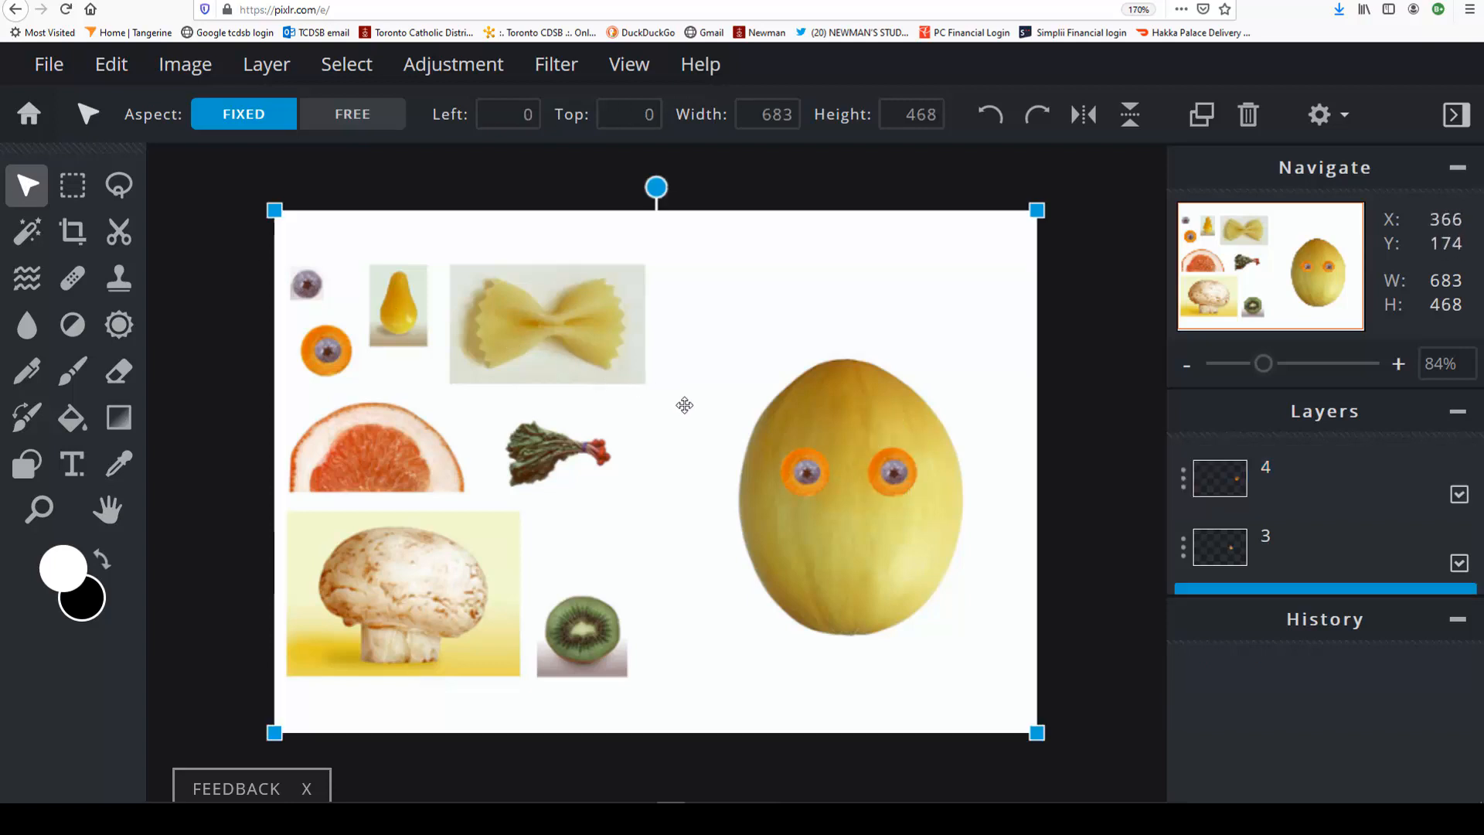
{"action": "left_click", "coordinate": [1360, 550]}
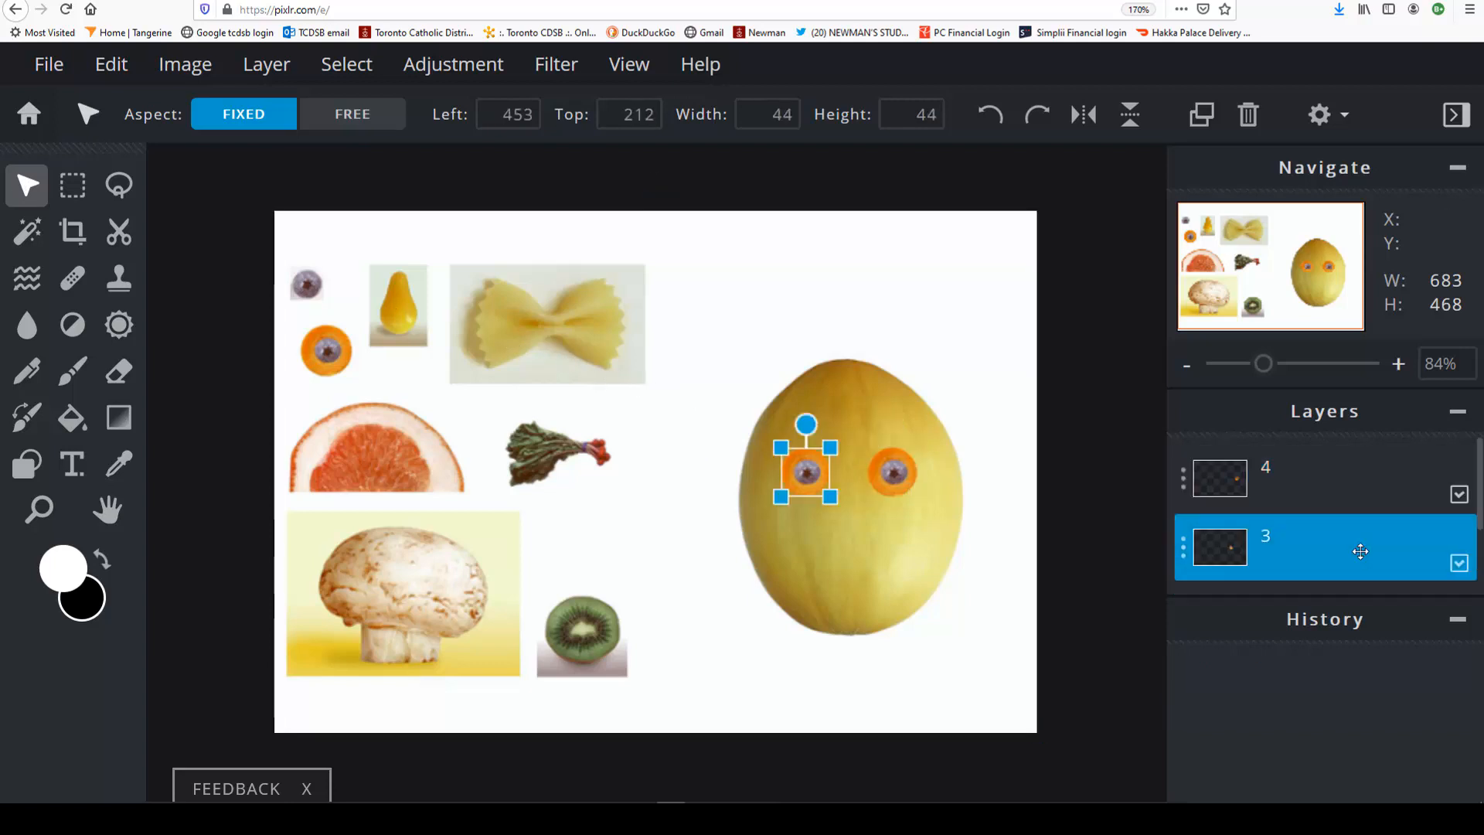
{"action": "left_click", "coordinate": [1360, 550]}
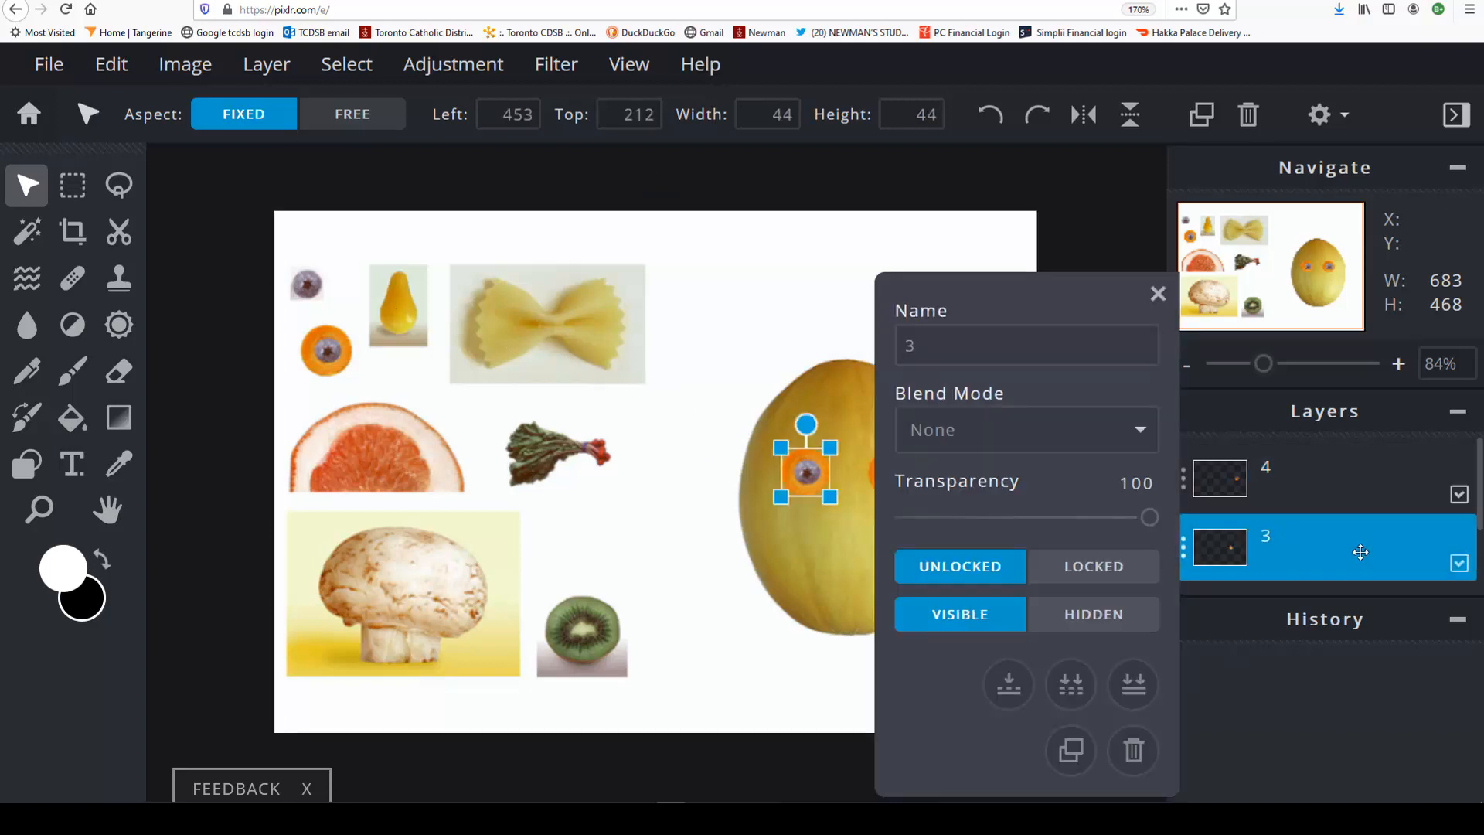
{"action": "left_click", "coordinate": [1009, 691]}
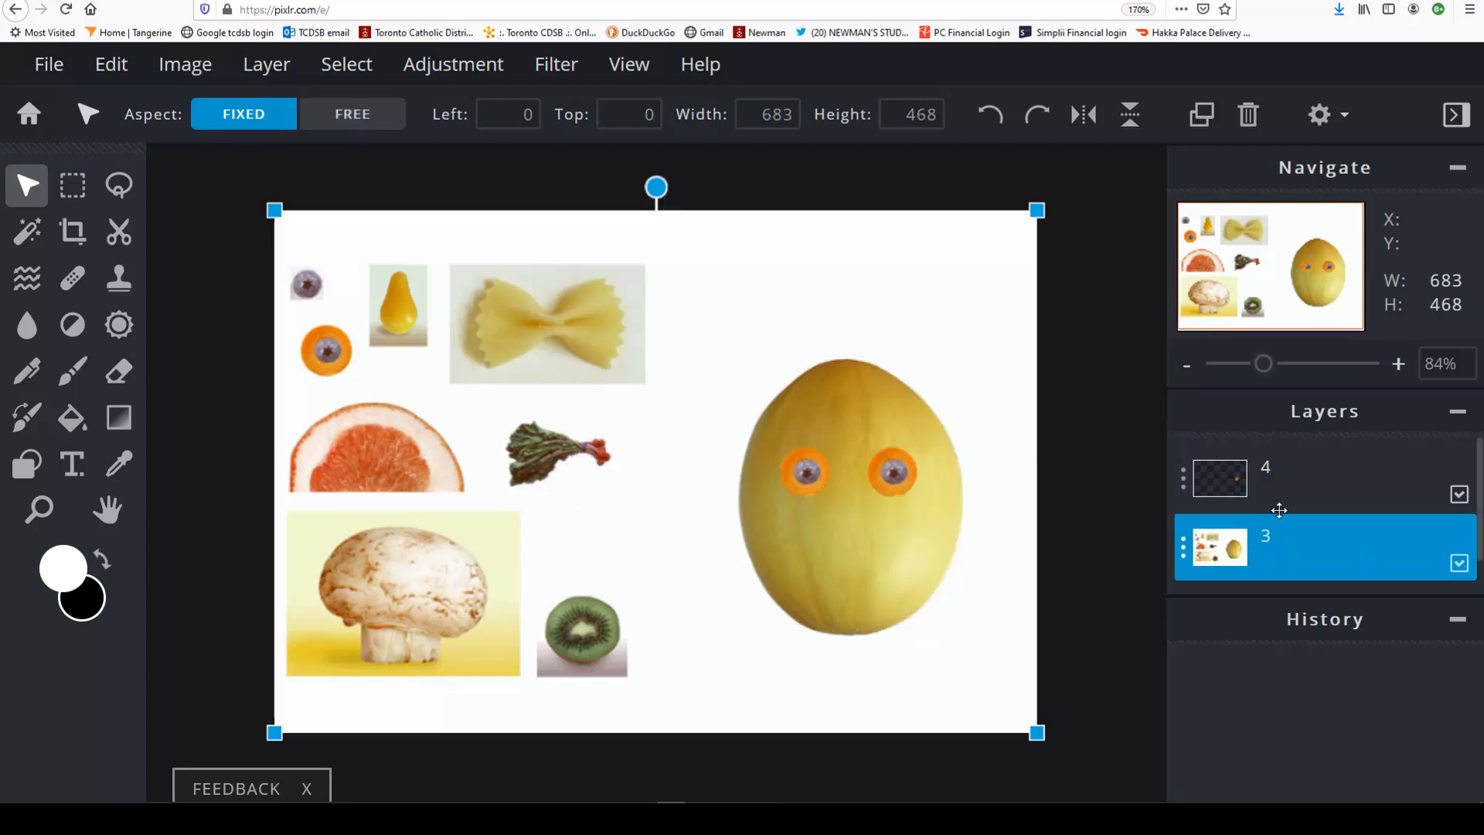
{"action": "left_click", "coordinate": [1301, 482]}
{"action": "left_click", "coordinate": [1300, 480]}
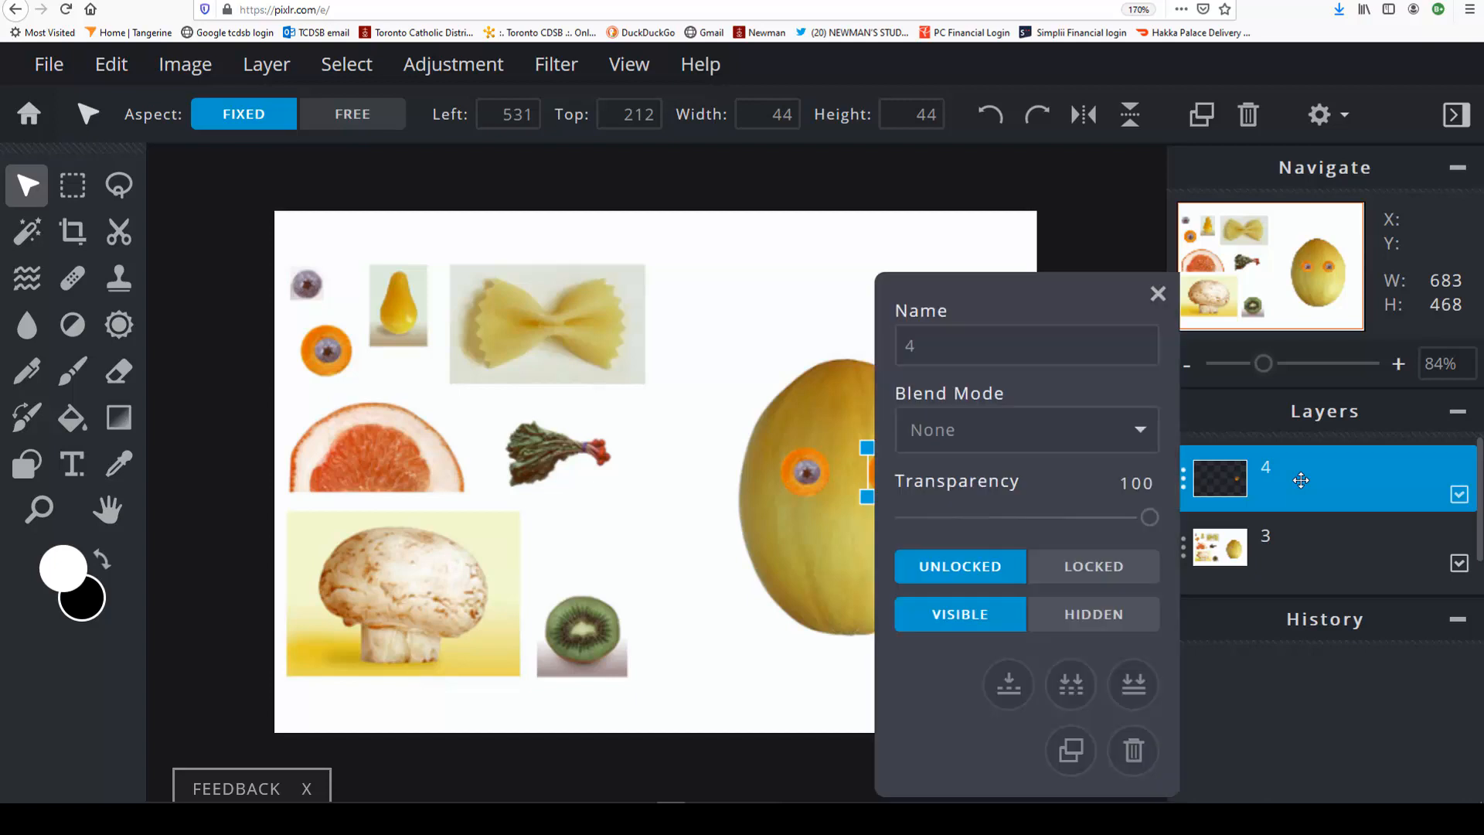
{"action": "left_click", "coordinate": [1008, 684]}
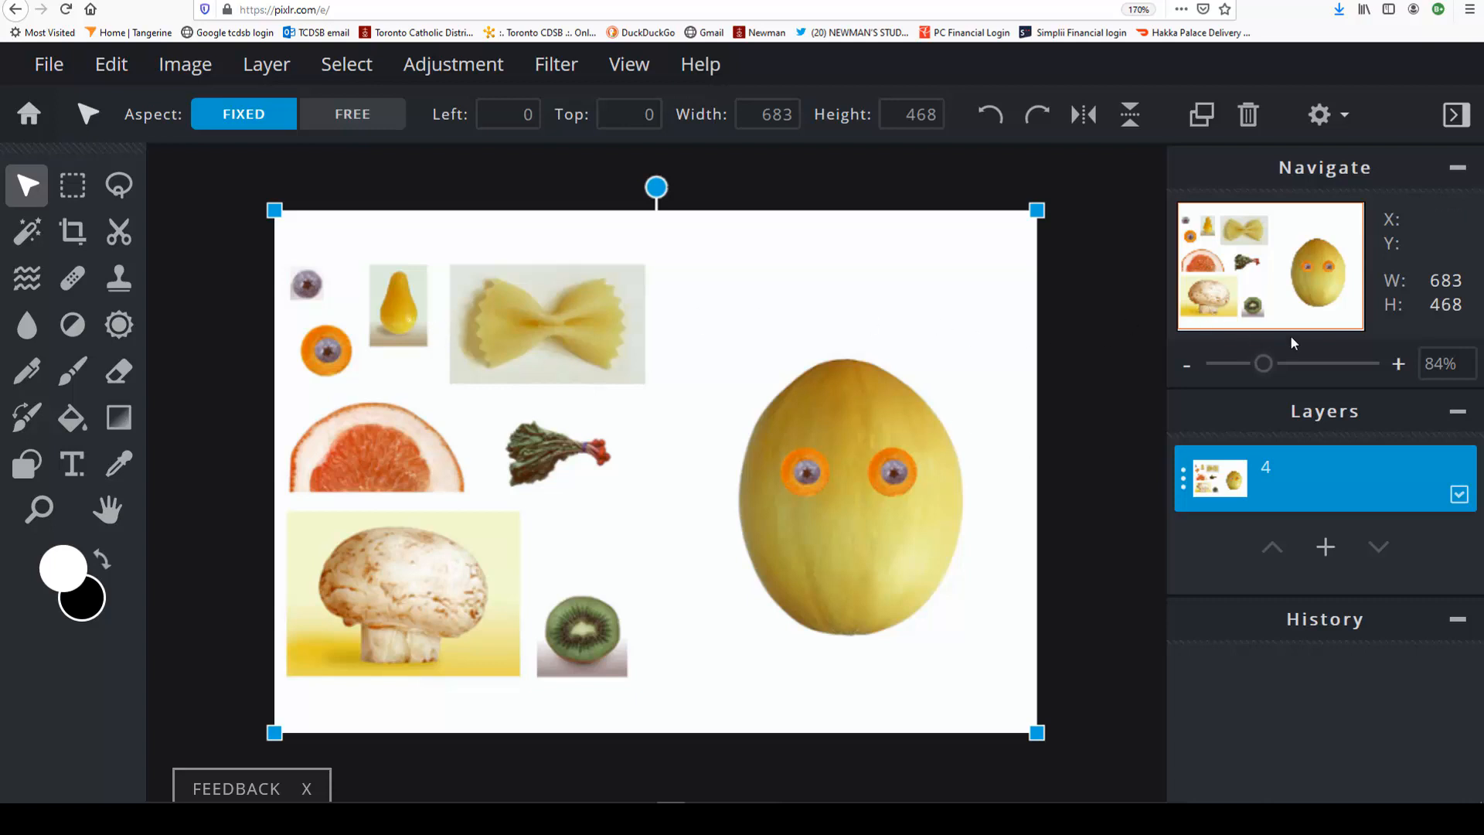
Select the whole yellow pear with the Magic wand at tolerance 32, adding its bright lower part to the selection.
{"action": "left_click_drag", "start_coordinate": [1268, 362], "coordinate": [1291, 367]}
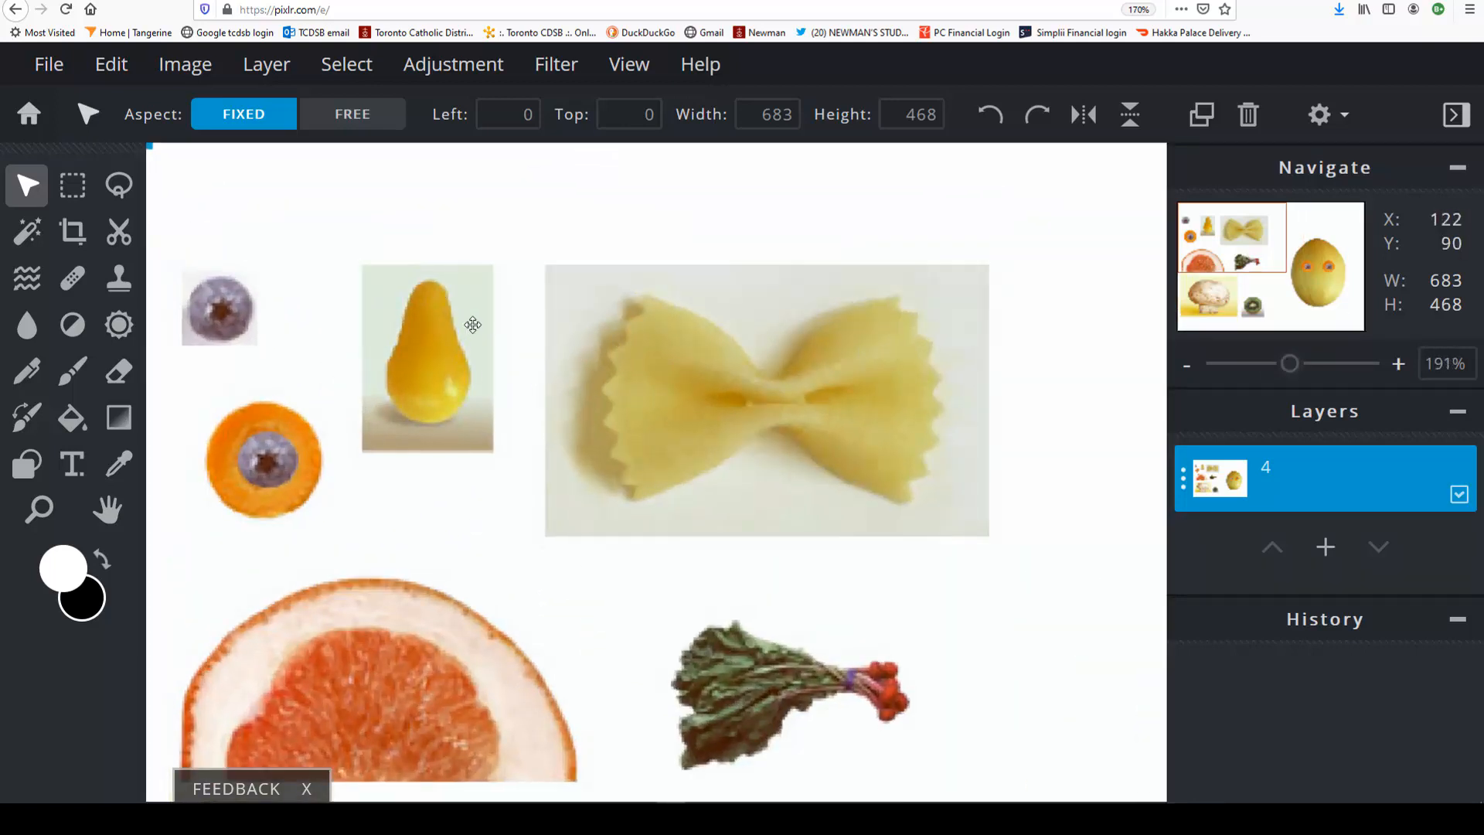
{"action": "left_click", "coordinate": [28, 232]}
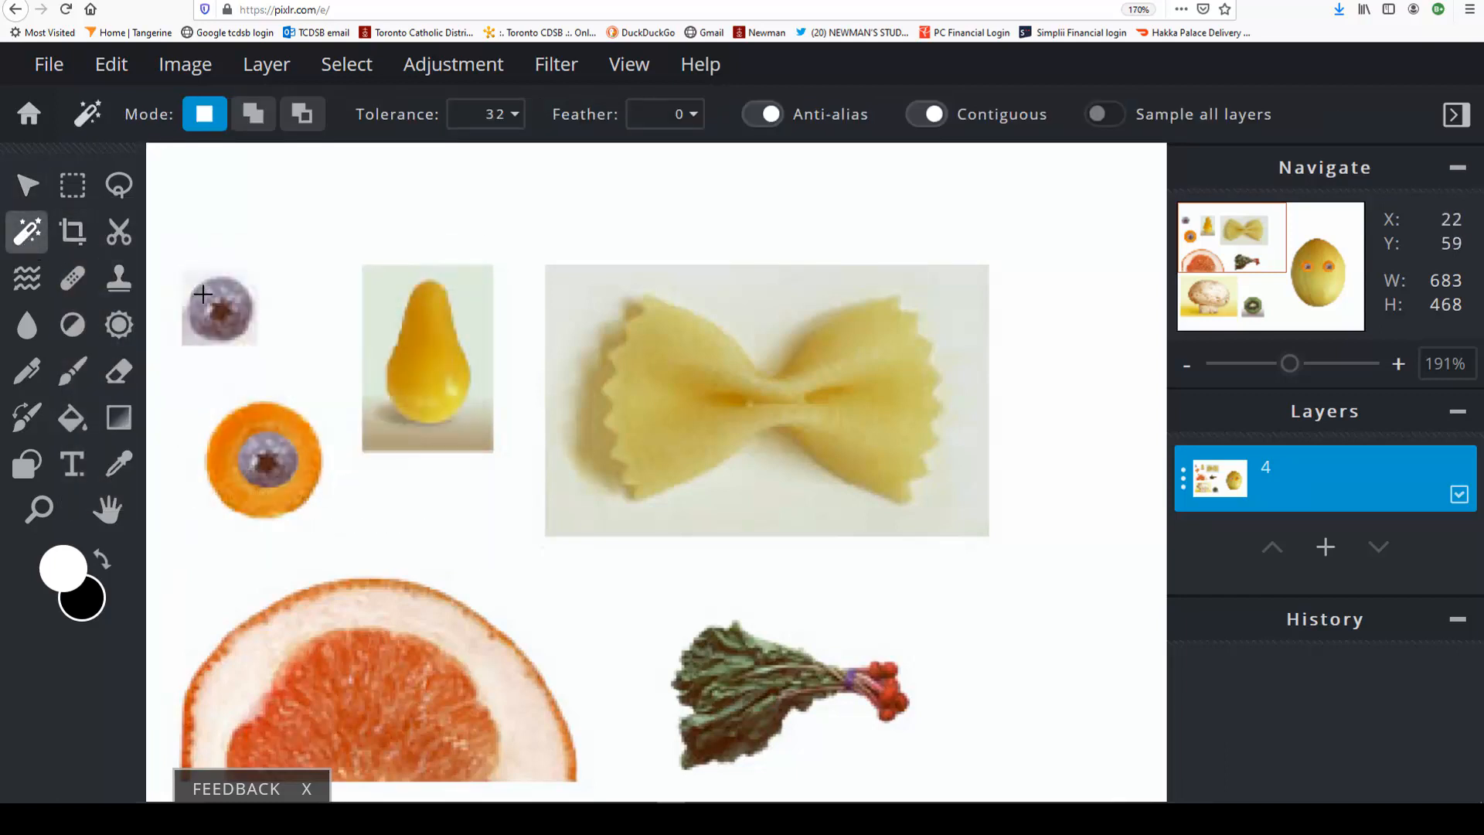
{"action": "left_click", "coordinate": [416, 336]}
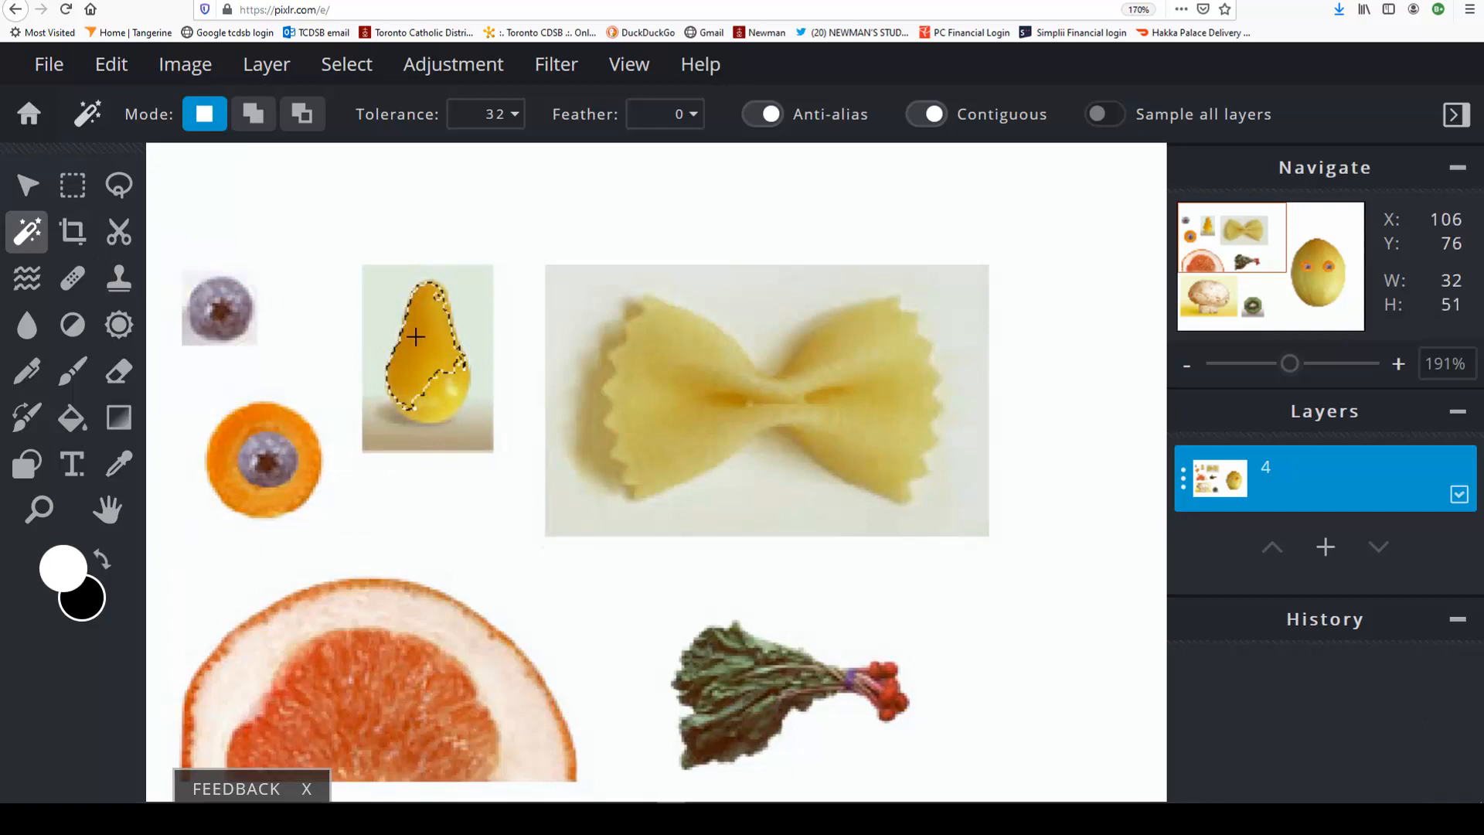
{"action": "key", "text": "shift"}
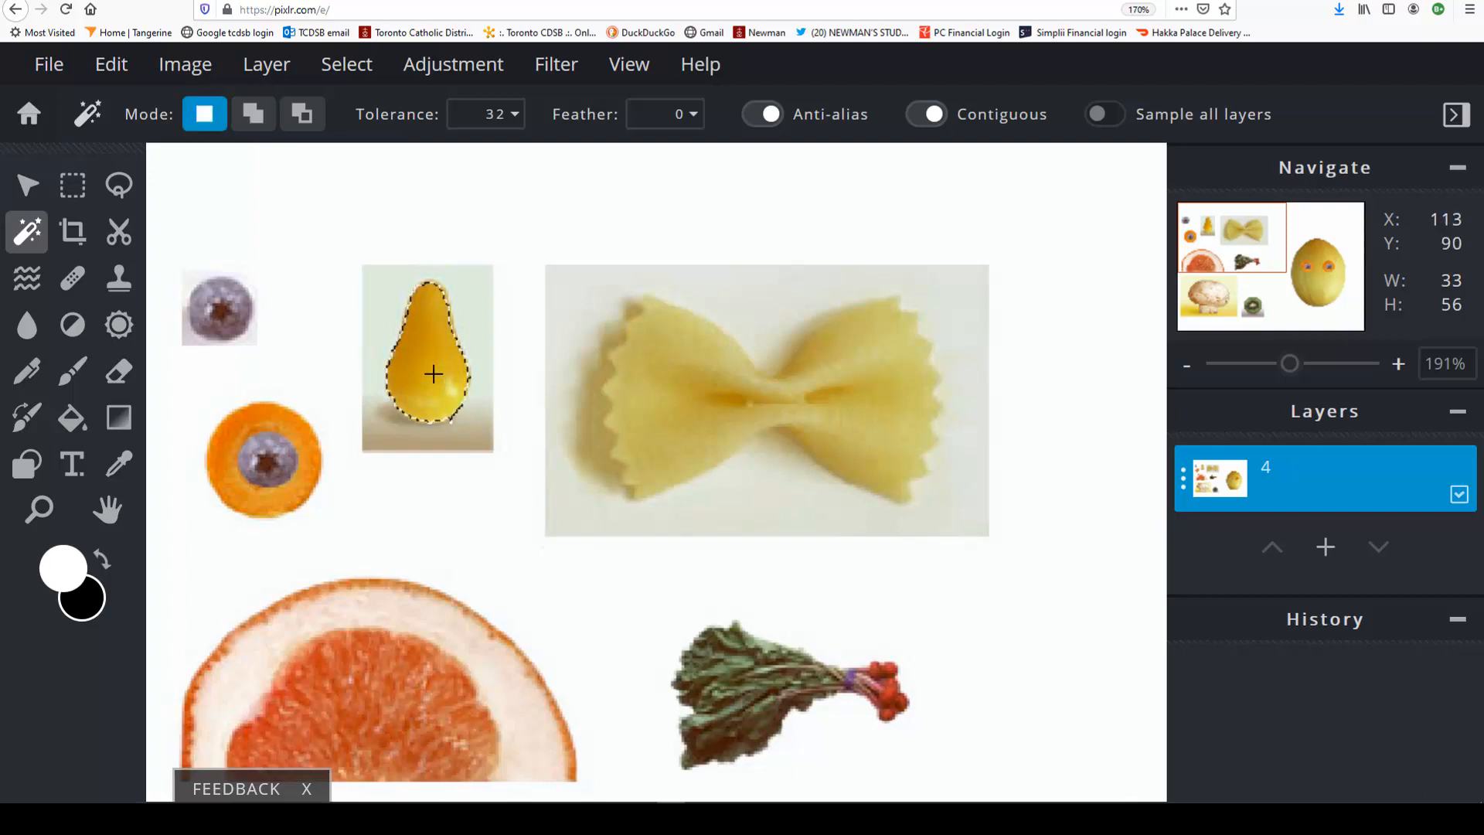
Copy the selected pear and paste it onto a new layer.
{"action": "left_click", "coordinate": [101, 70]}
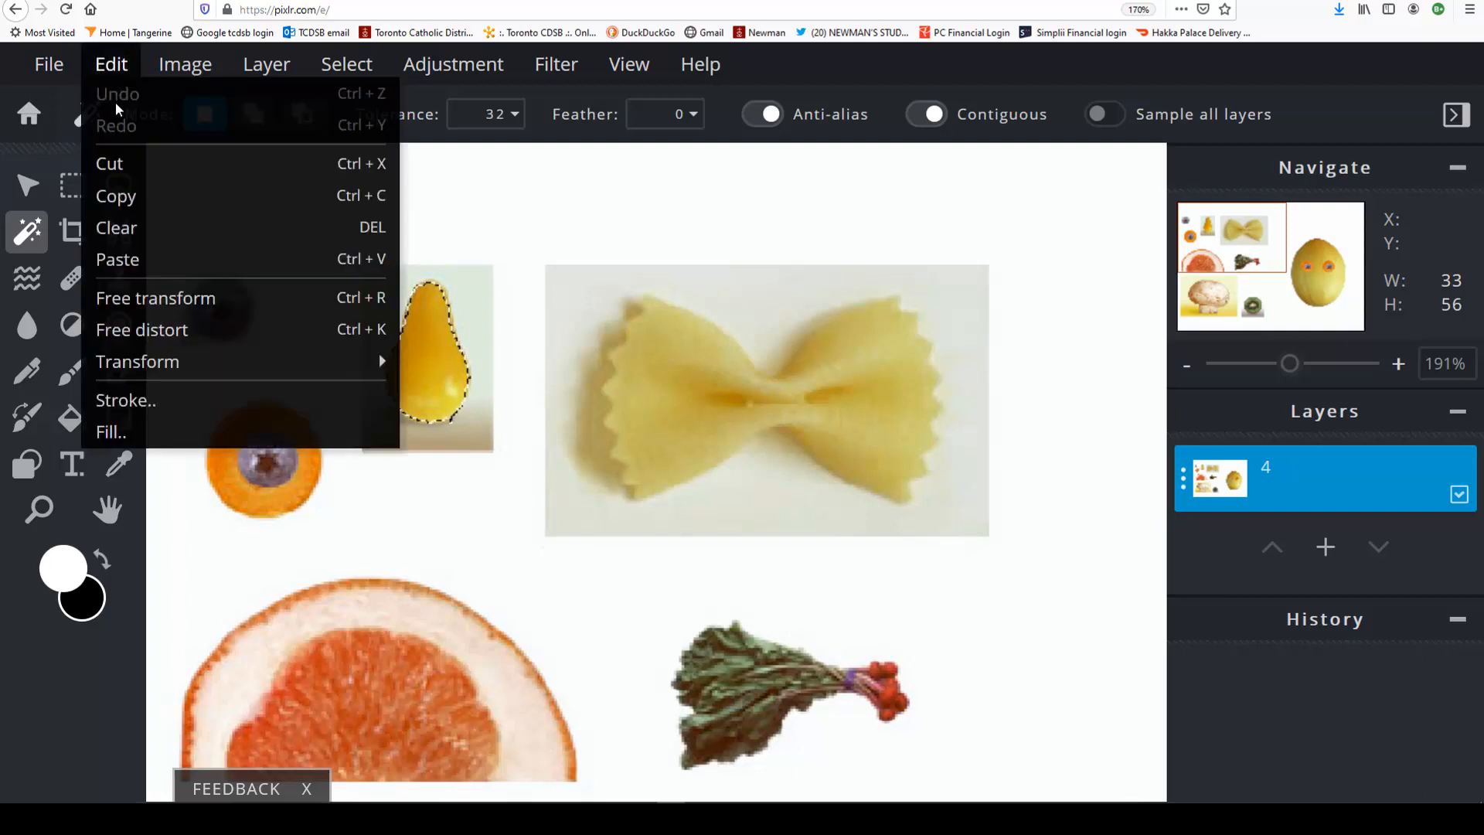
{"action": "left_click", "coordinate": [116, 193]}
{"action": "left_click", "coordinate": [112, 70]}
{"action": "left_click", "coordinate": [127, 260]}
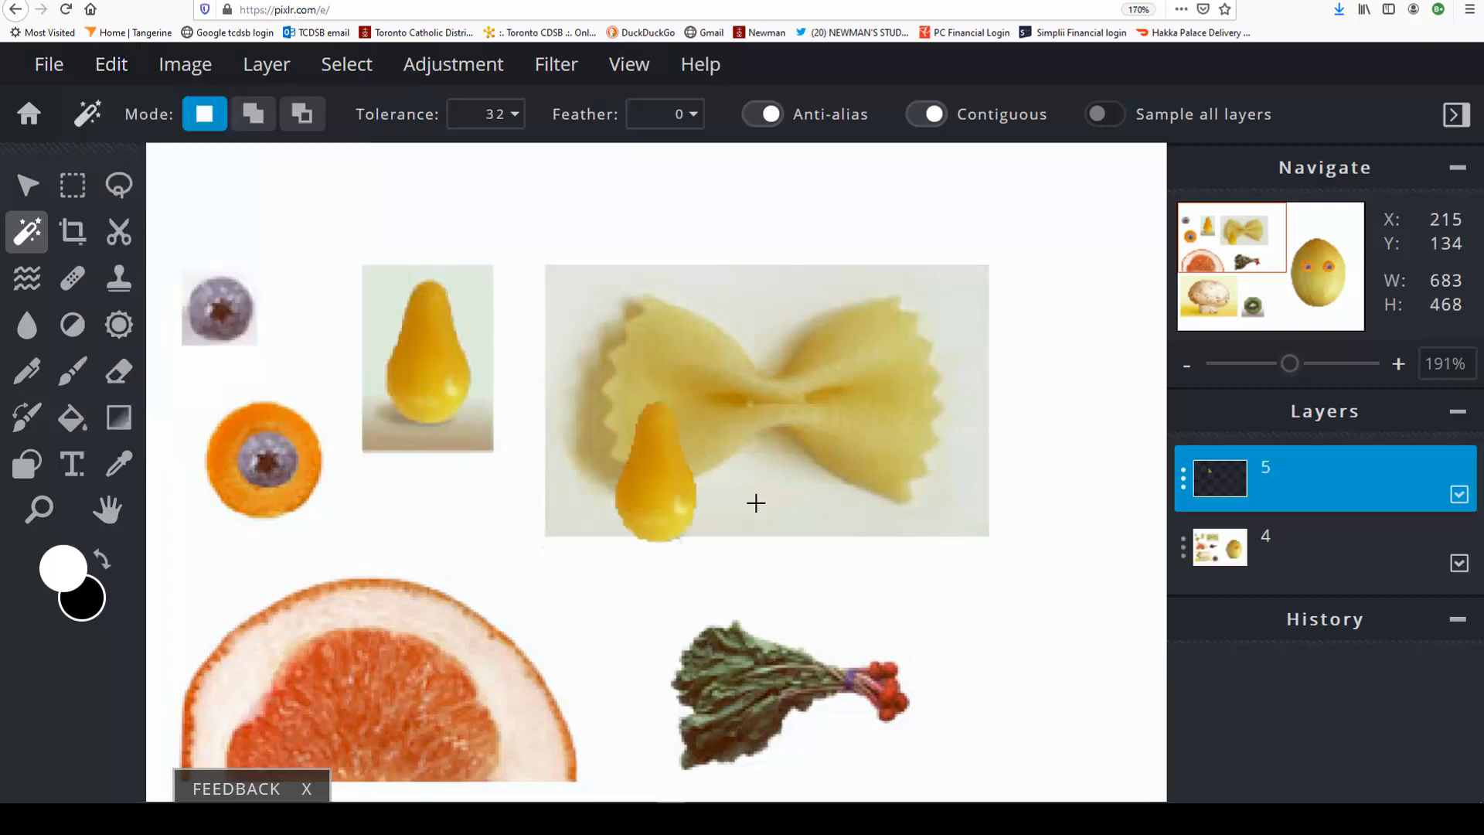
Move the pasted pear between the melon's eyes as a nose, at about left 498, top 232.
{"action": "left_click", "coordinate": [1296, 370]}
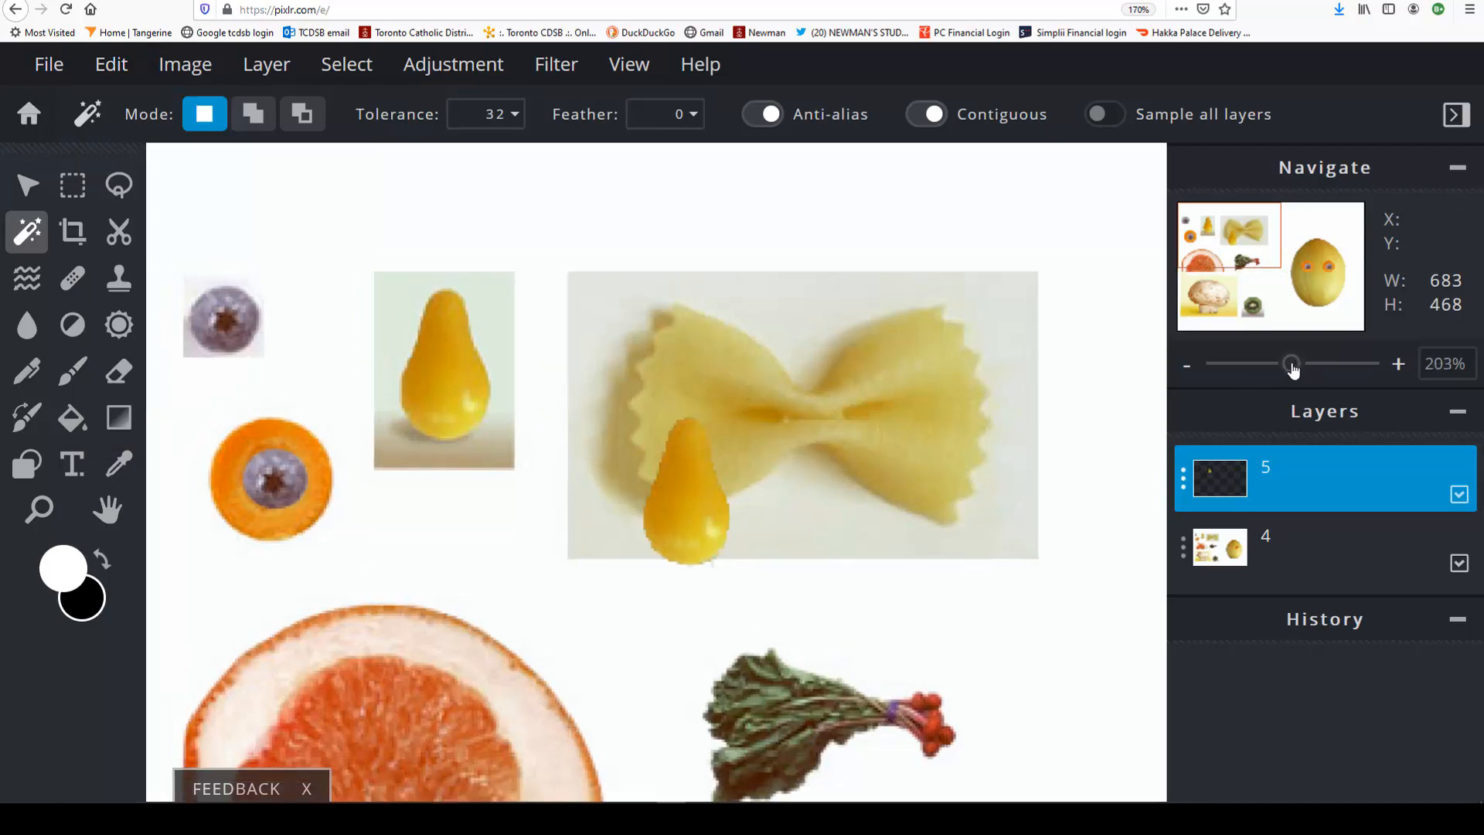
{"action": "left_click_drag", "start_coordinate": [1289, 369], "coordinate": [1272, 369]}
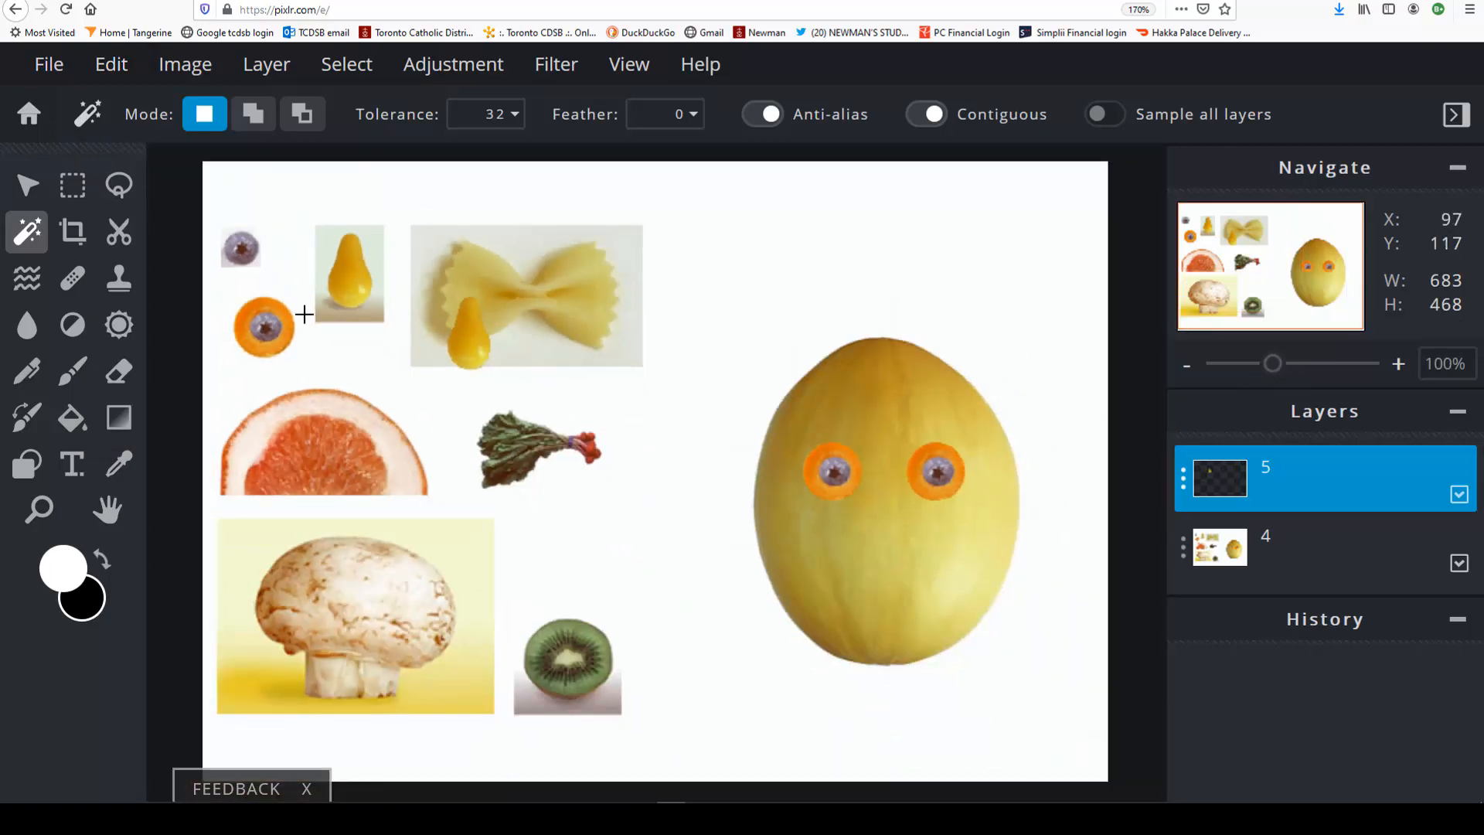
{"action": "left_click", "coordinate": [27, 185]}
{"action": "left_click_drag", "start_coordinate": [473, 355], "coordinate": [572, 378]}
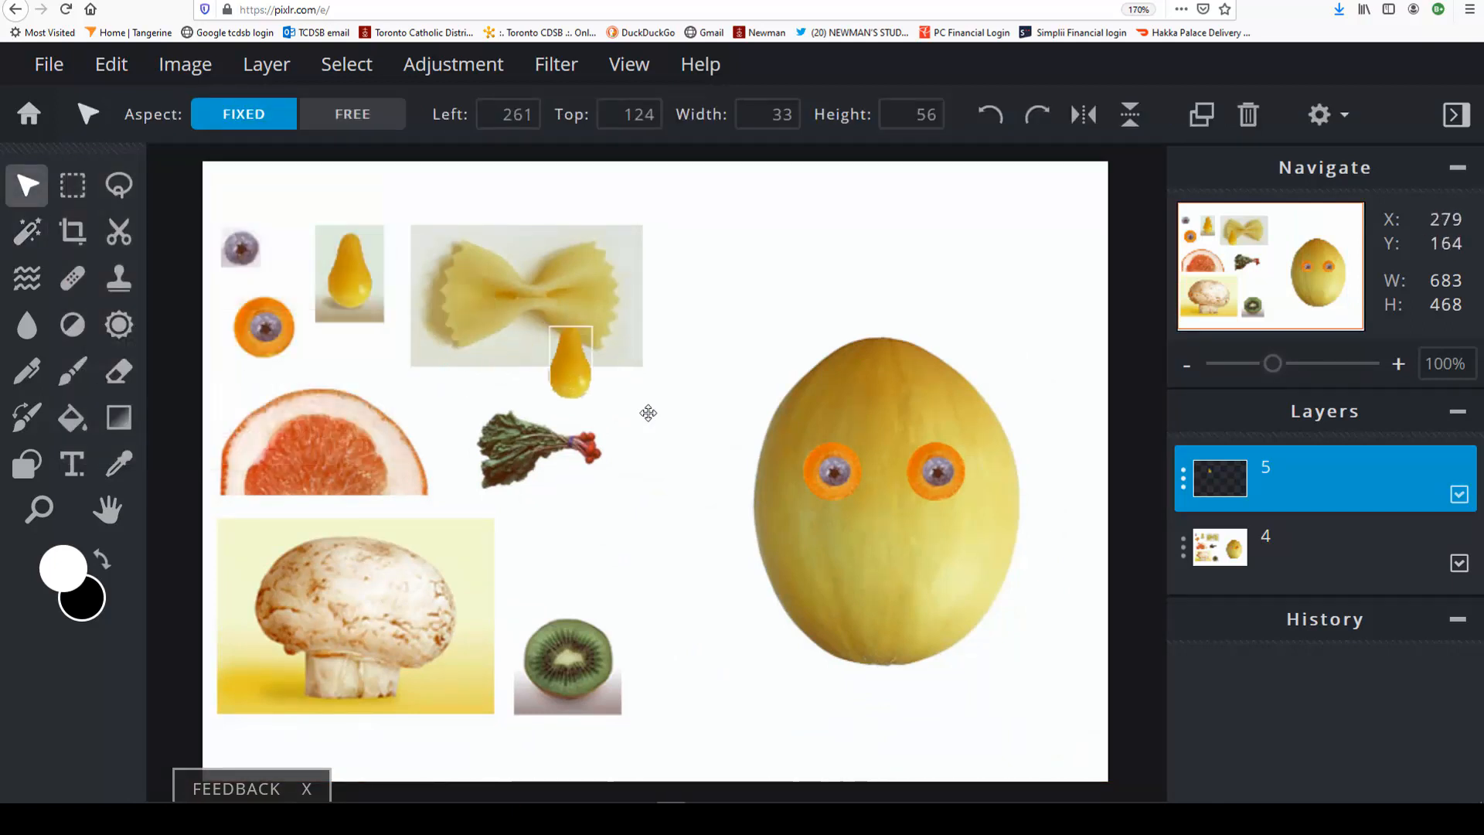
{"action": "left_click_drag", "start_coordinate": [647, 413], "coordinate": [886, 523]}
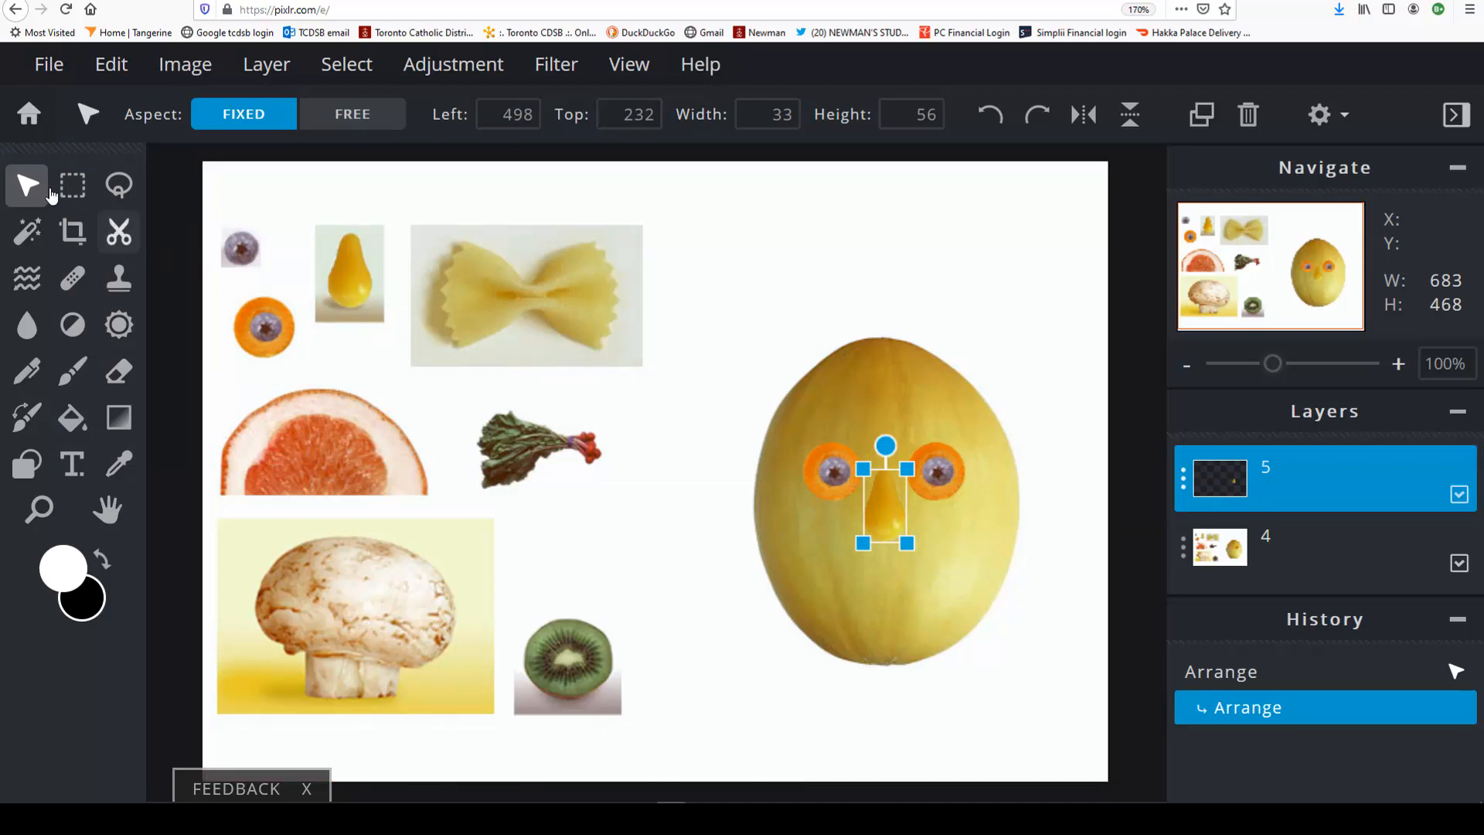
Merge the pear nose layer 5 down into the background image.
{"action": "left_click", "coordinate": [81, 187]}
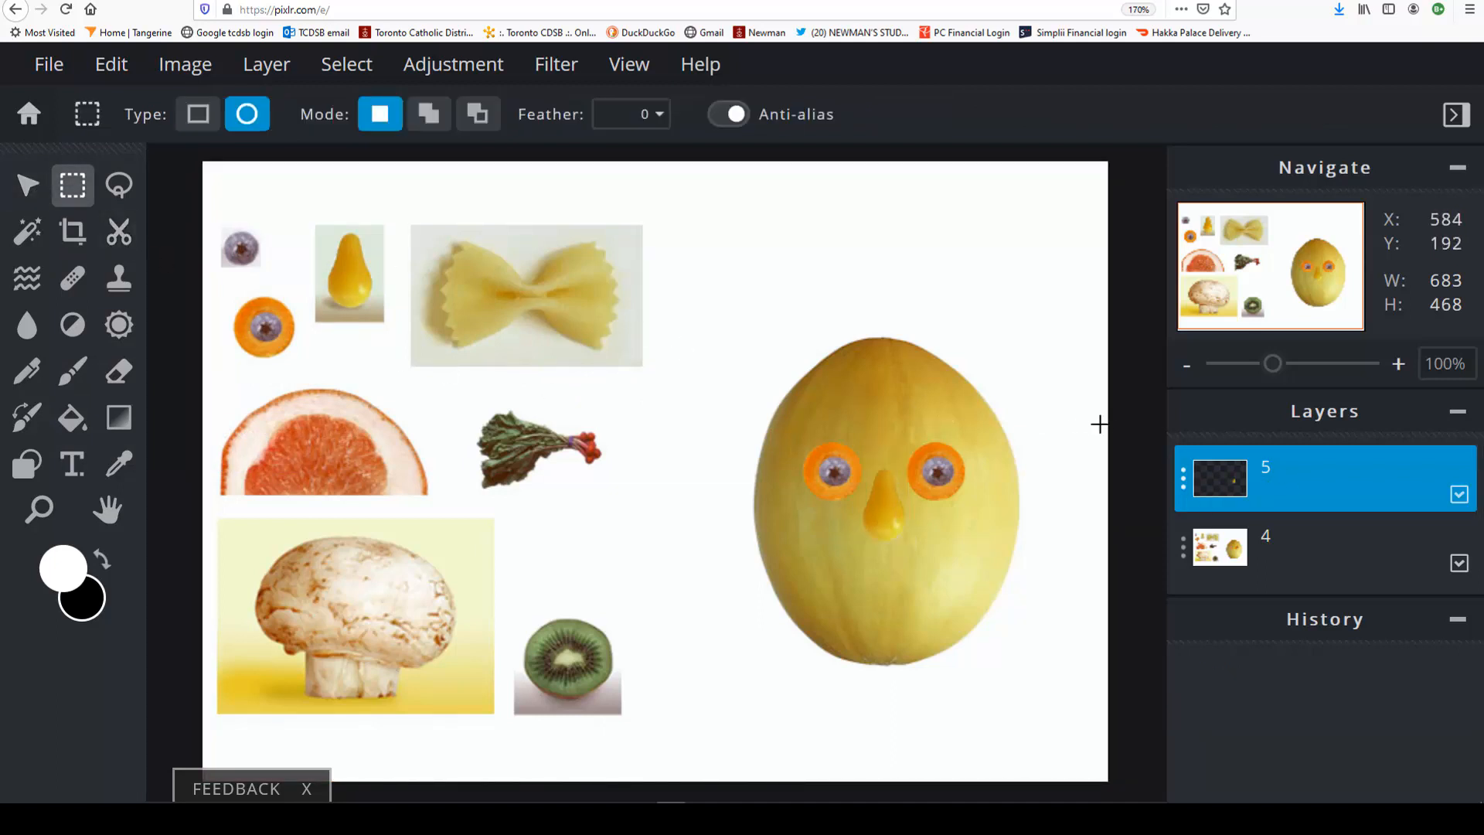
{"action": "left_click", "coordinate": [1318, 476]}
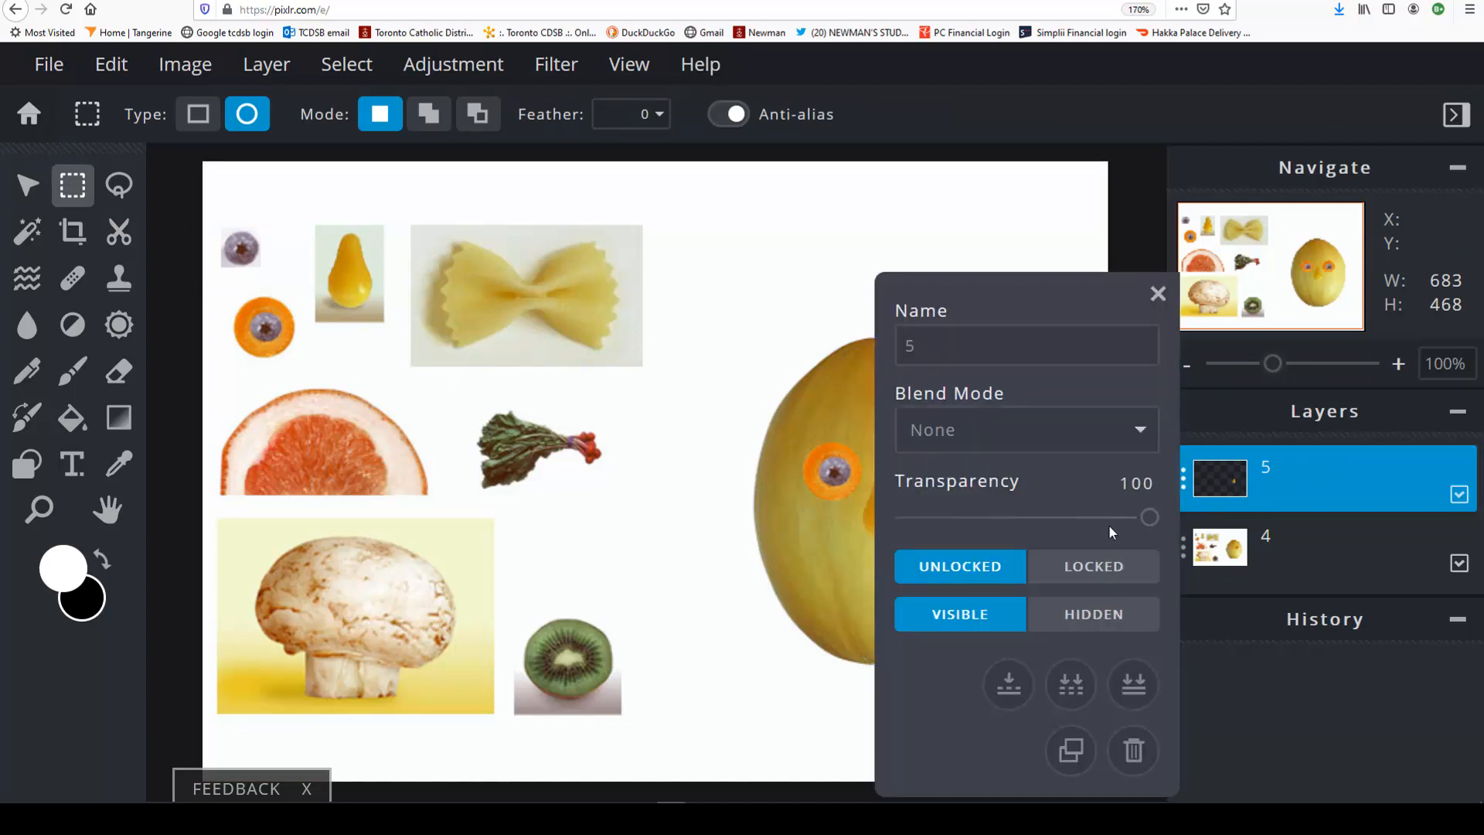
{"action": "left_click", "coordinate": [1009, 683]}
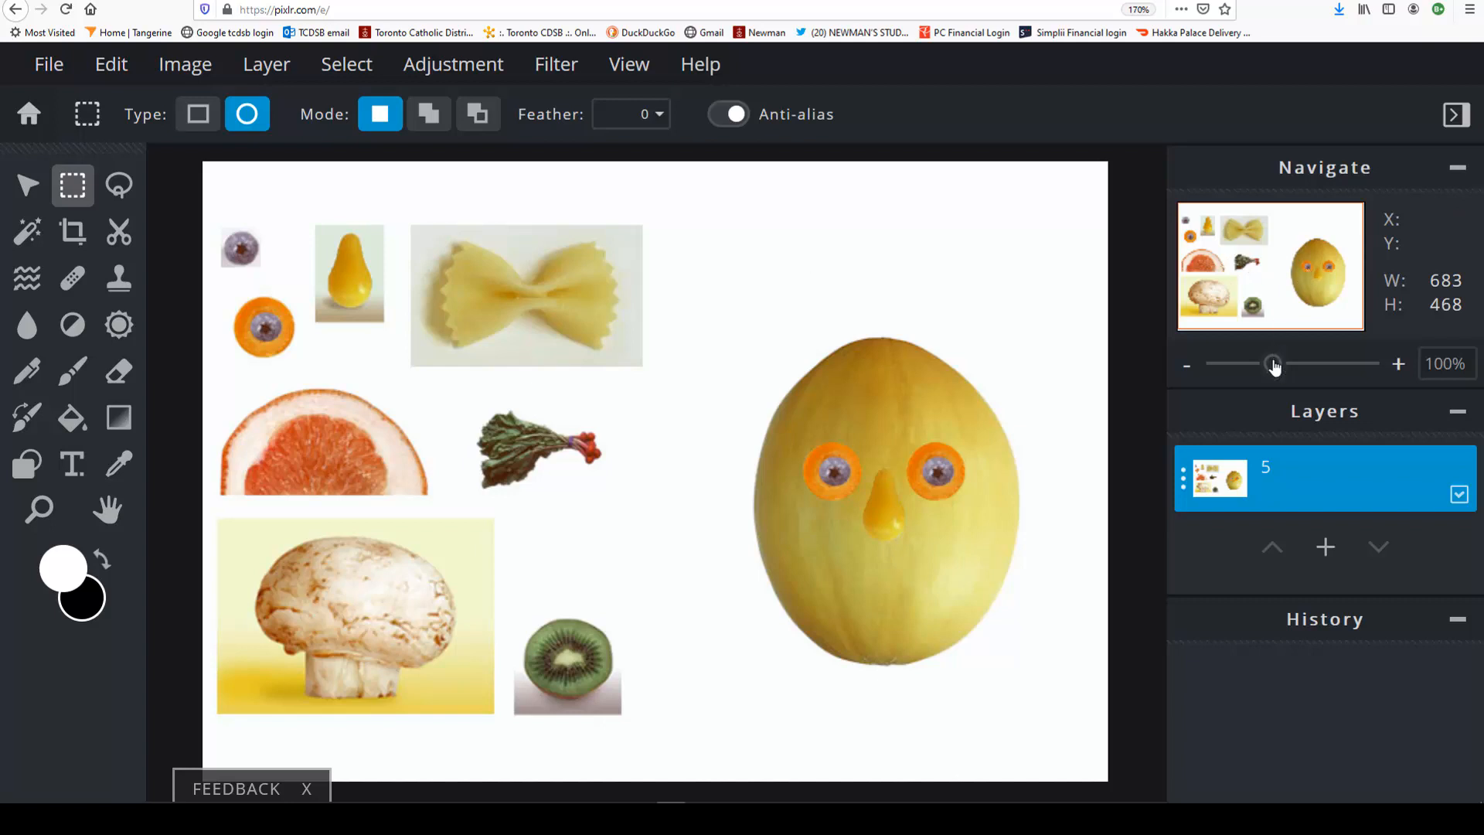
Outline the red inner flesh of the grapefruit with a freehand Lasso selection of about 109 by 63 pixels.
{"action": "left_click_drag", "start_coordinate": [1273, 365], "coordinate": [1292, 365]}
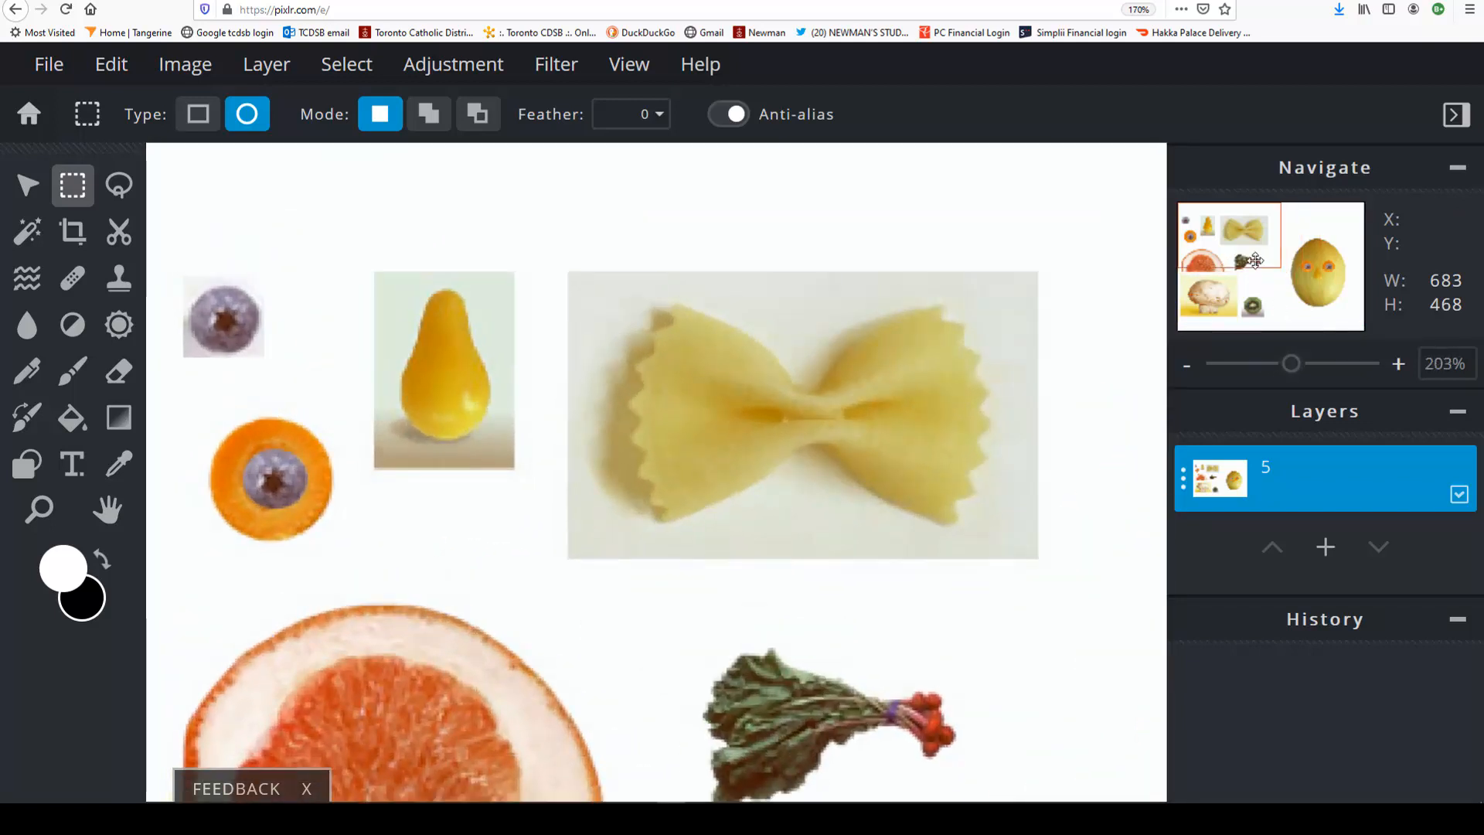
{"action": "left_click_drag", "start_coordinate": [1255, 260], "coordinate": [1255, 286]}
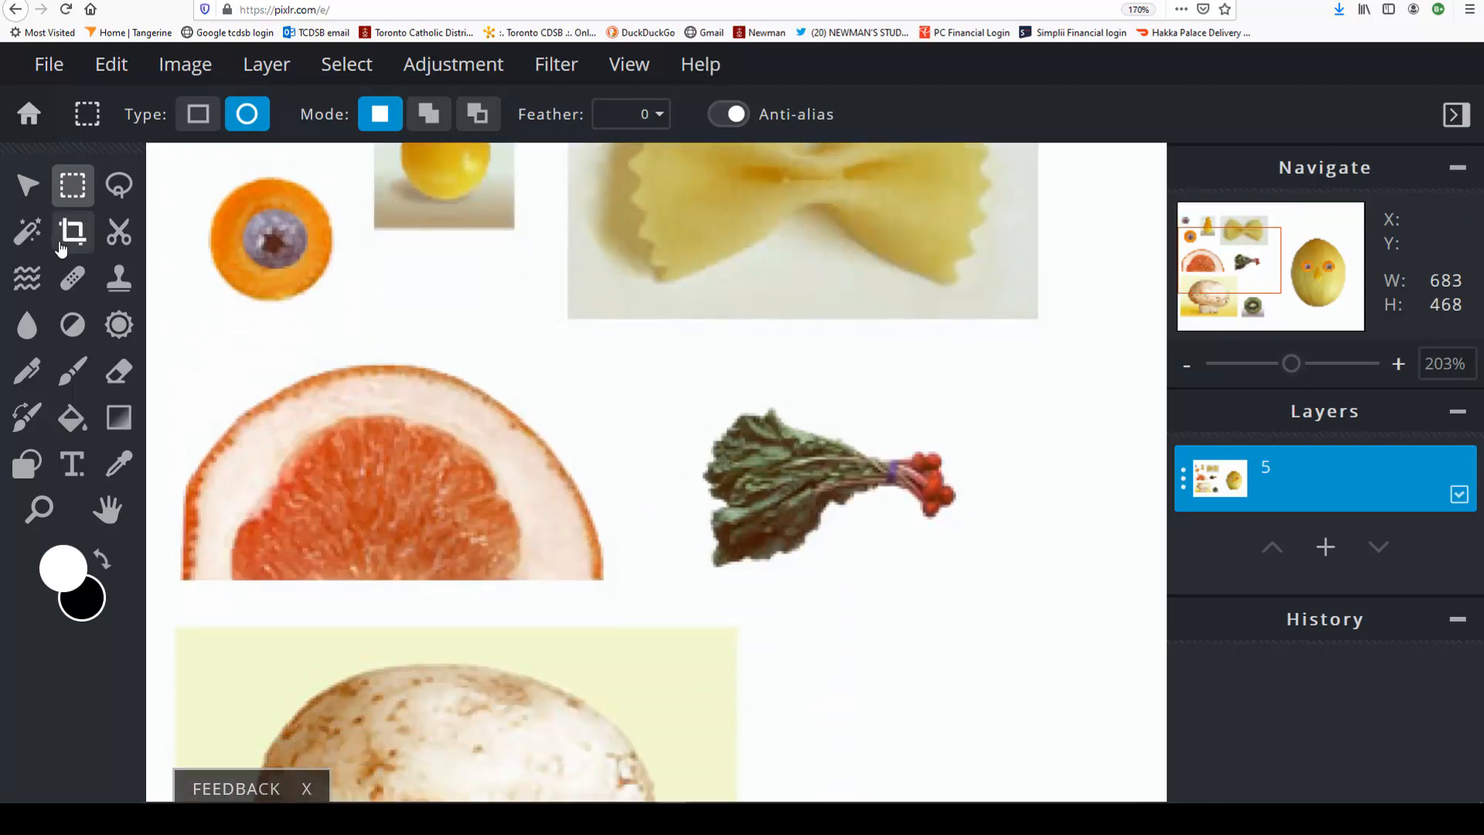
{"action": "left_click", "coordinate": [117, 186]}
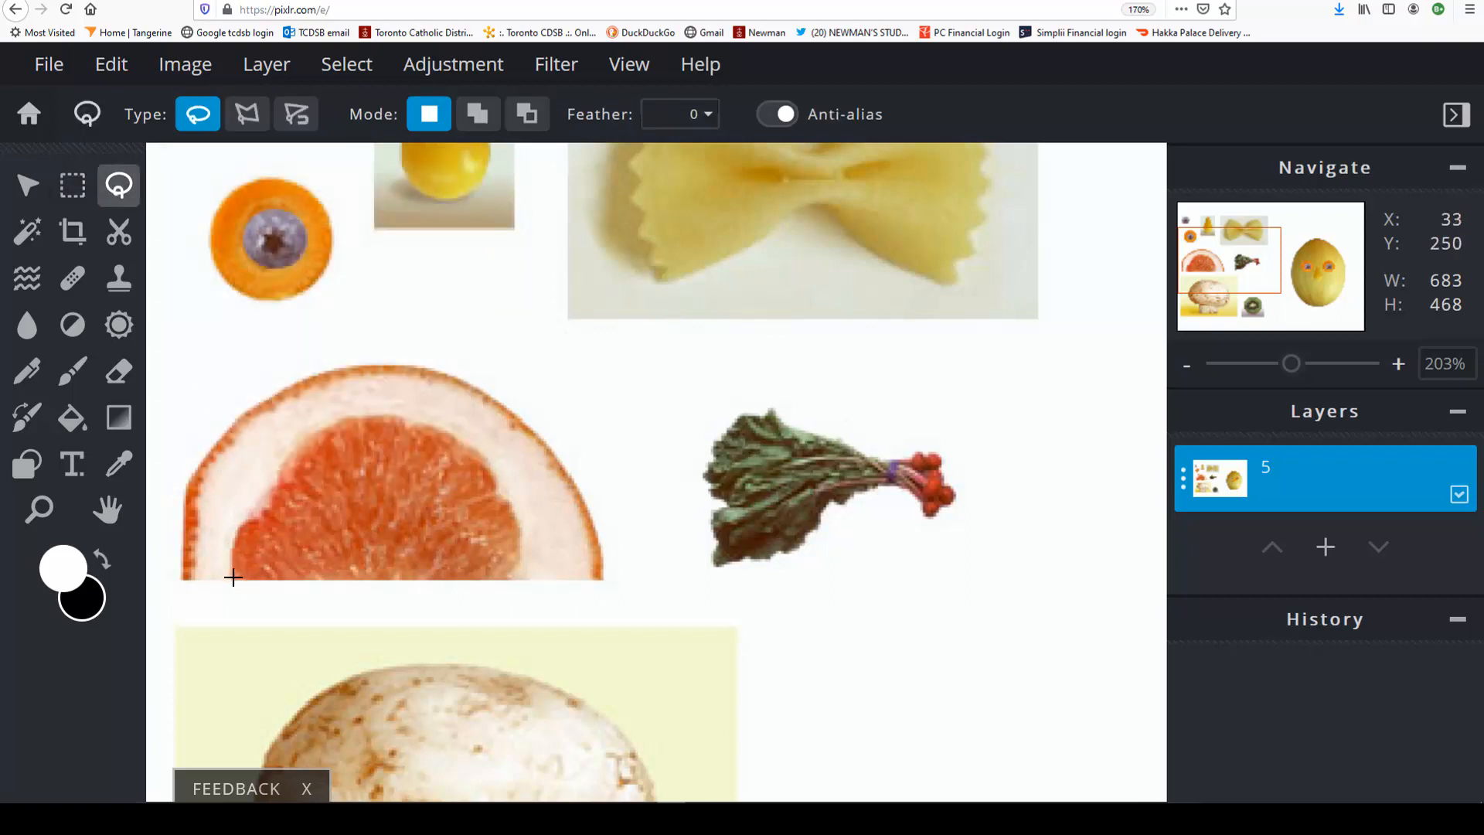
{"action": "mouse_move", "coordinate": [250, 577]}
{"action": "left_mouse_down"}
{"action": "mouse_move", "coordinate": [493, 579]}
{"action": "mouse_move", "coordinate": [522, 555]}
{"action": "left_mouse_up"}
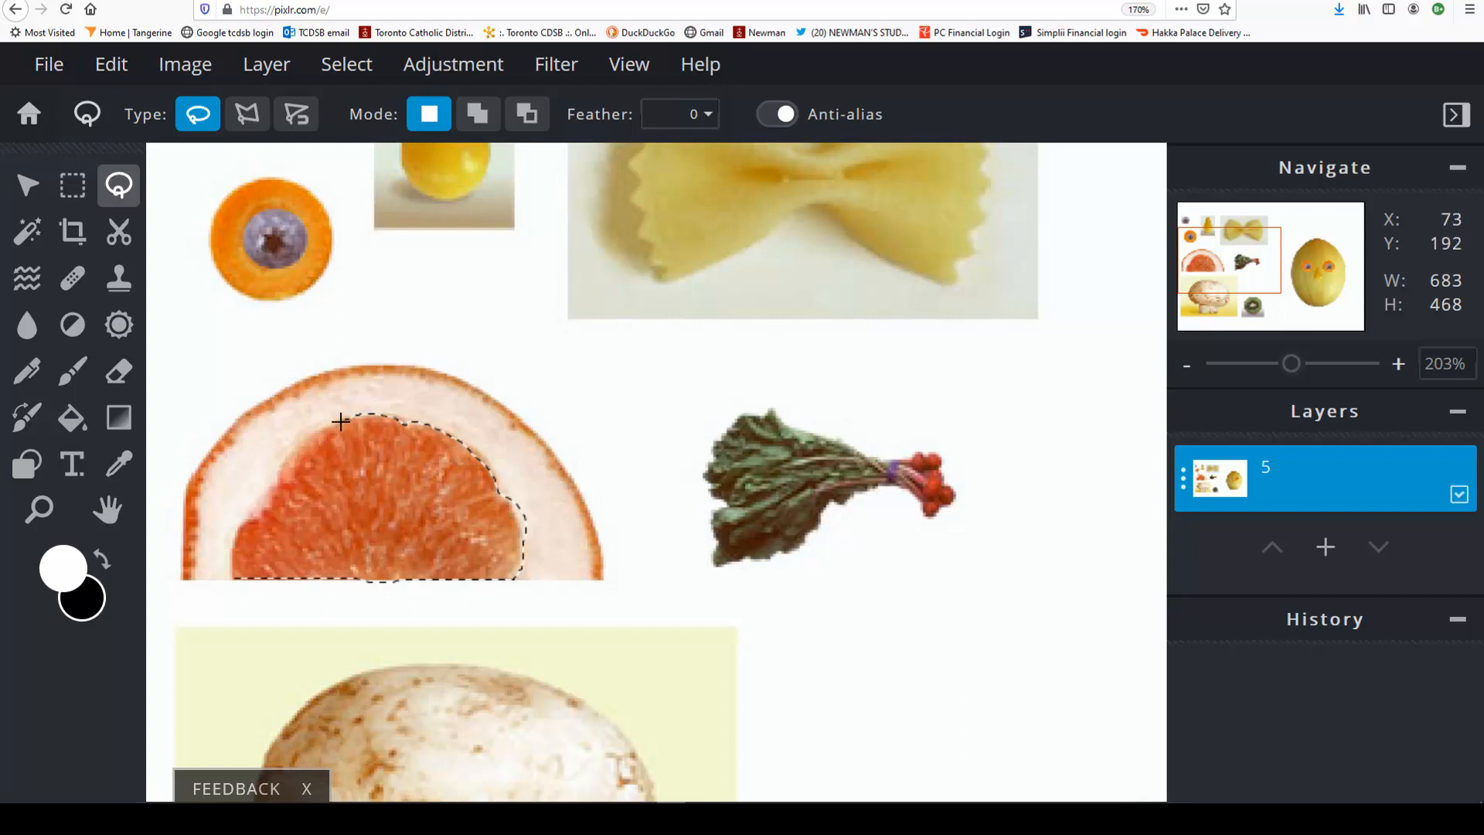
{"action": "left_click_drag", "start_coordinate": [307, 438], "coordinate": [292, 452]}
{"action": "left_click_drag", "start_coordinate": [237, 578], "coordinate": [238, 578]}
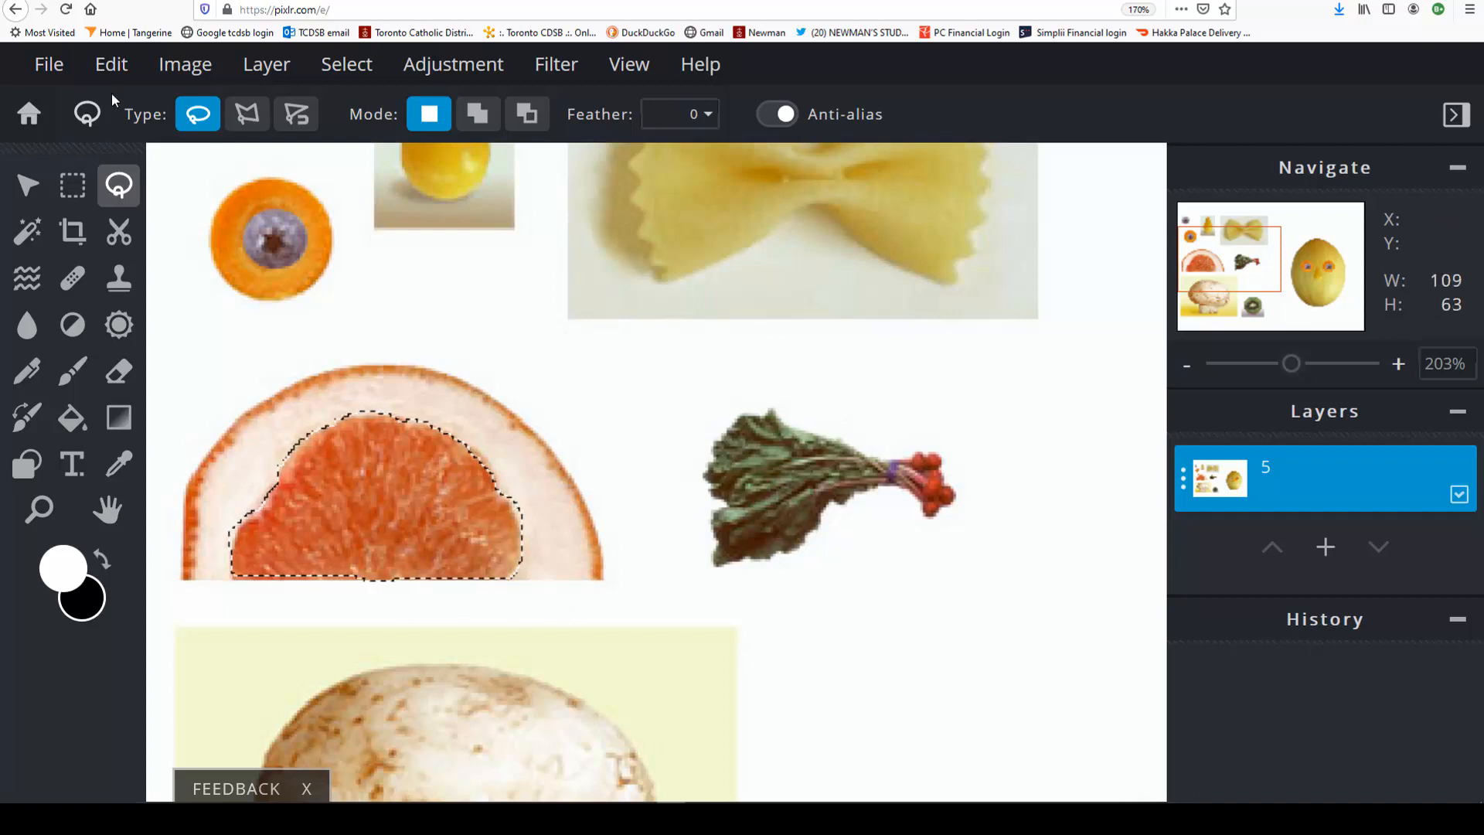
Copy the selected grapefruit flesh and paste it onto a new layer.
{"action": "left_click", "coordinate": [110, 68]}
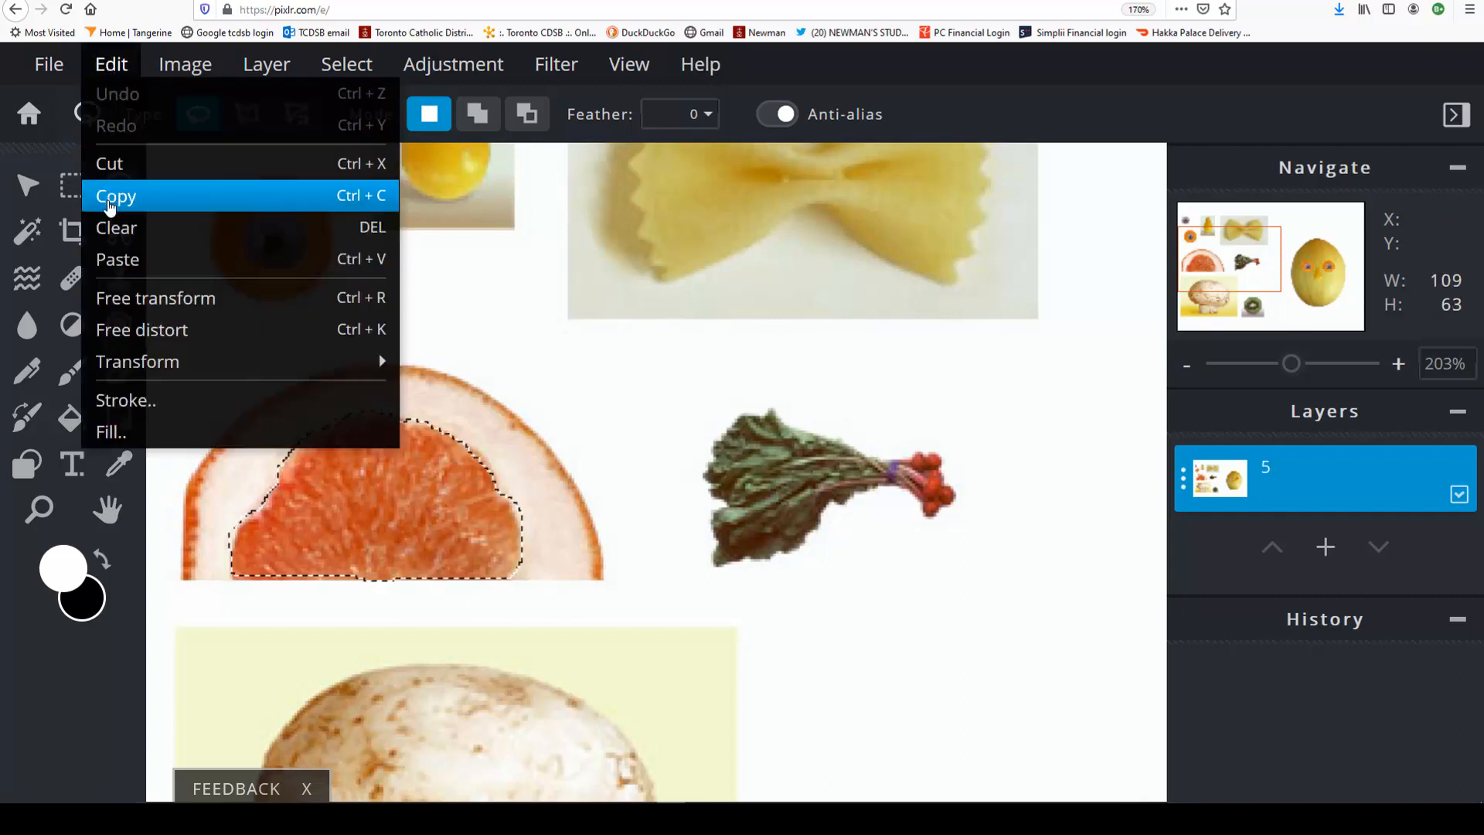
{"action": "left_click", "coordinate": [109, 200]}
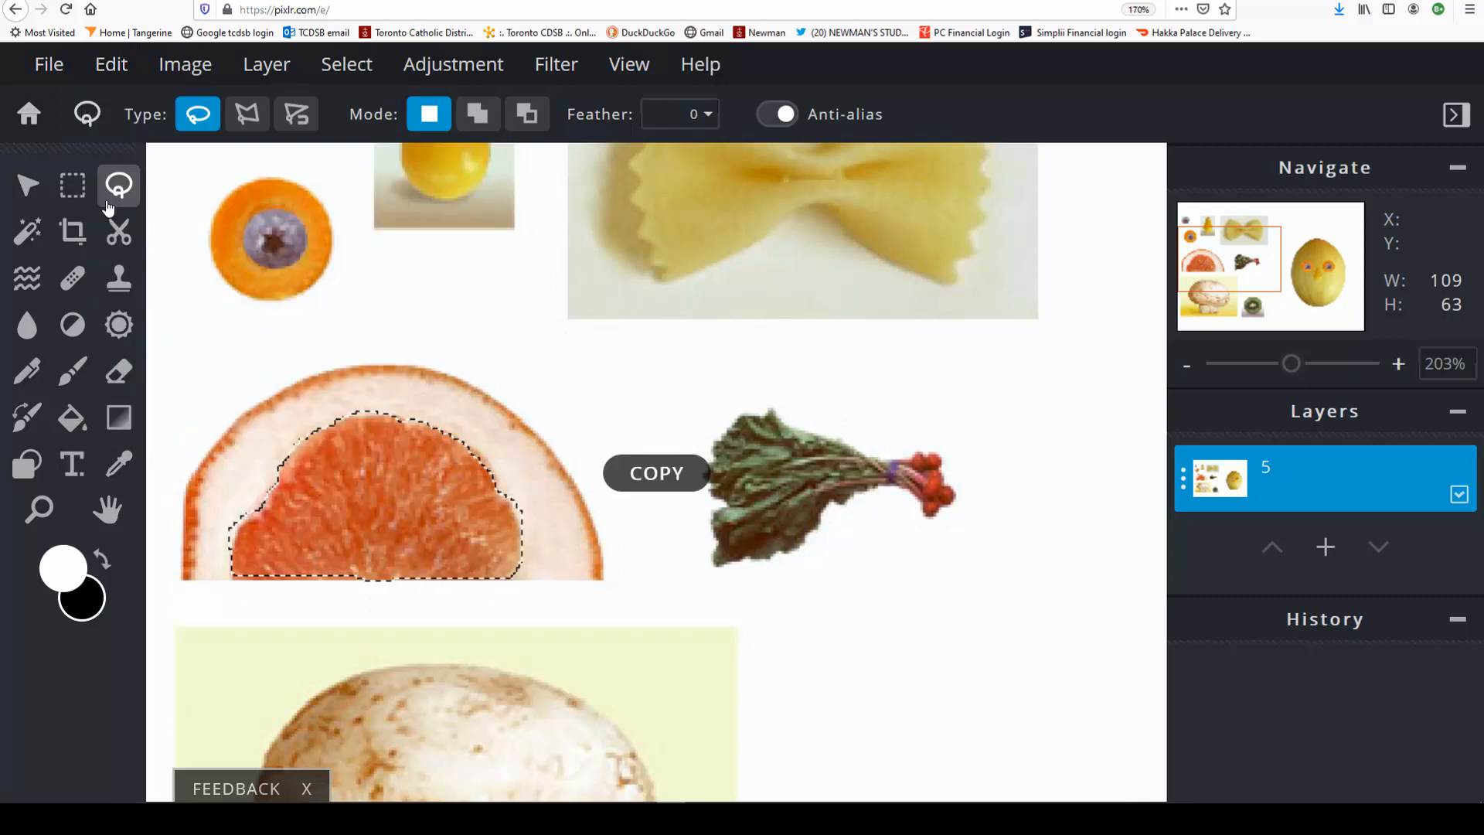
{"action": "left_click", "coordinate": [111, 66]}
{"action": "left_click", "coordinate": [116, 259]}
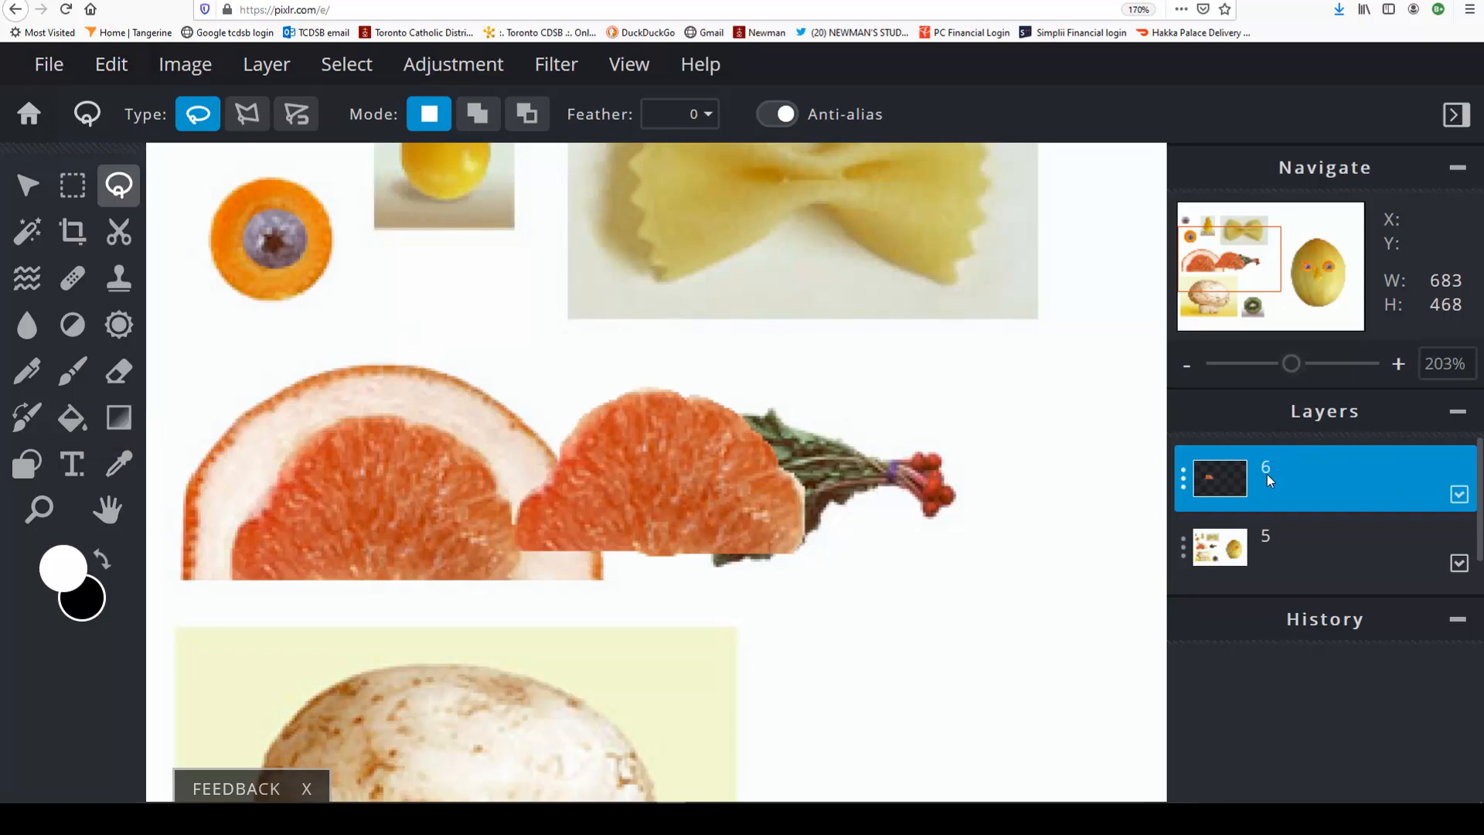
Move the pasted grapefruit piece to the melon's left side and rotate it about 90° counterclockwise as an ear, at about left 340, top 221.
{"action": "left_click", "coordinate": [1297, 366]}
{"action": "left_click_drag", "start_coordinate": [1297, 366], "coordinate": [1276, 374]}
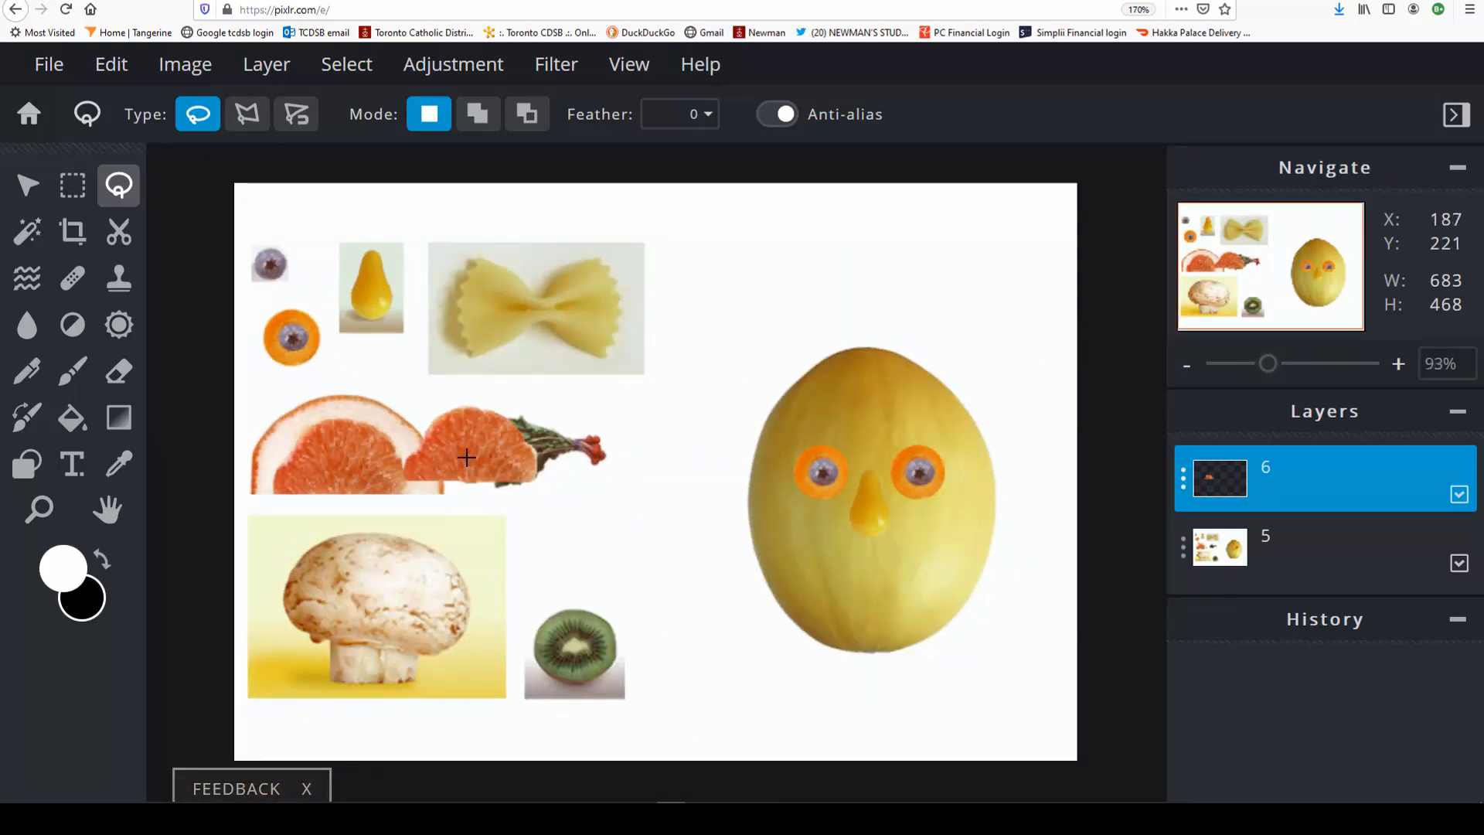
{"action": "left_click", "coordinate": [27, 185]}
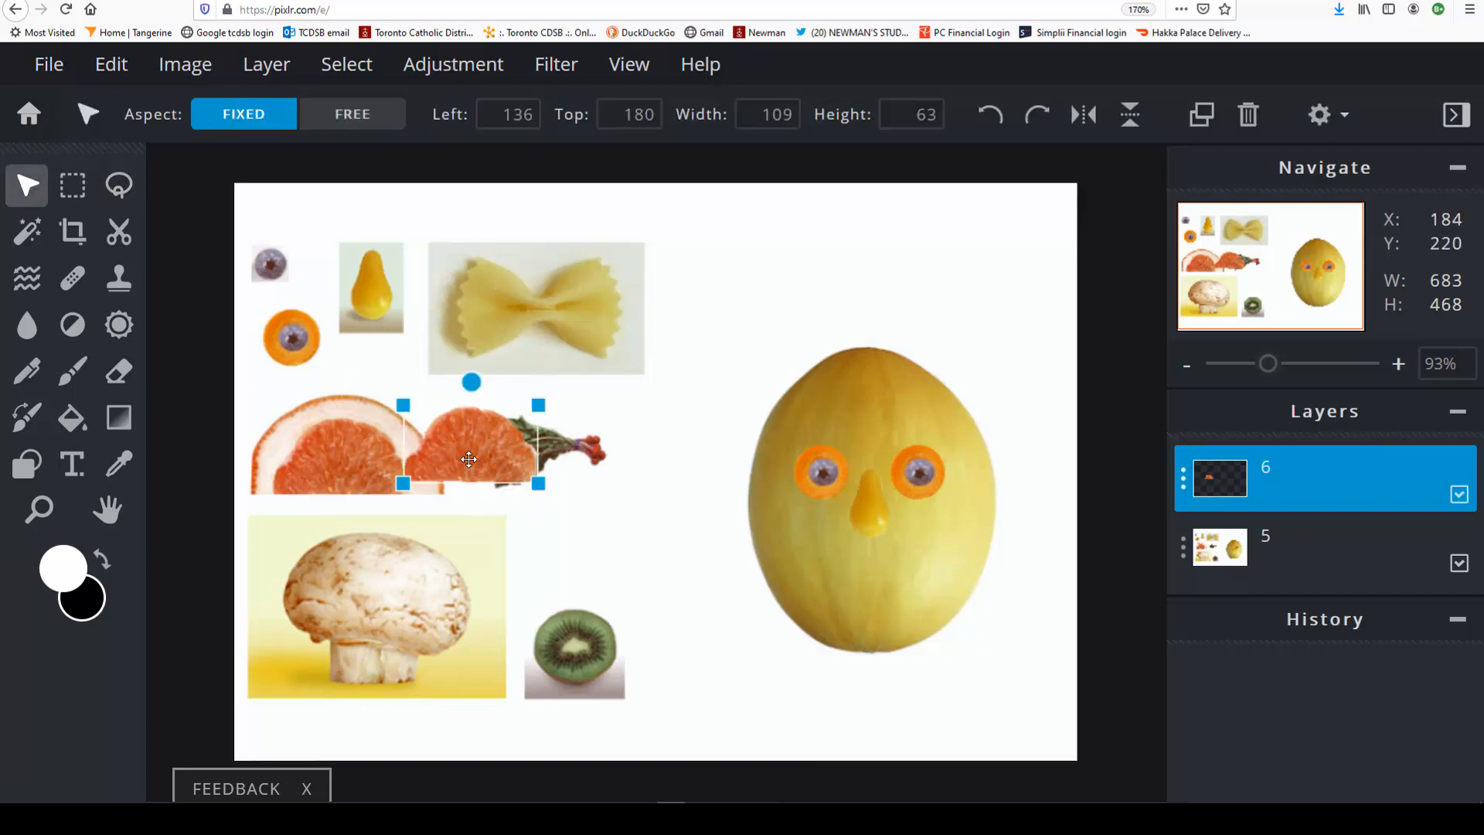
{"action": "left_click_drag", "start_coordinate": [472, 459], "coordinate": [701, 484]}
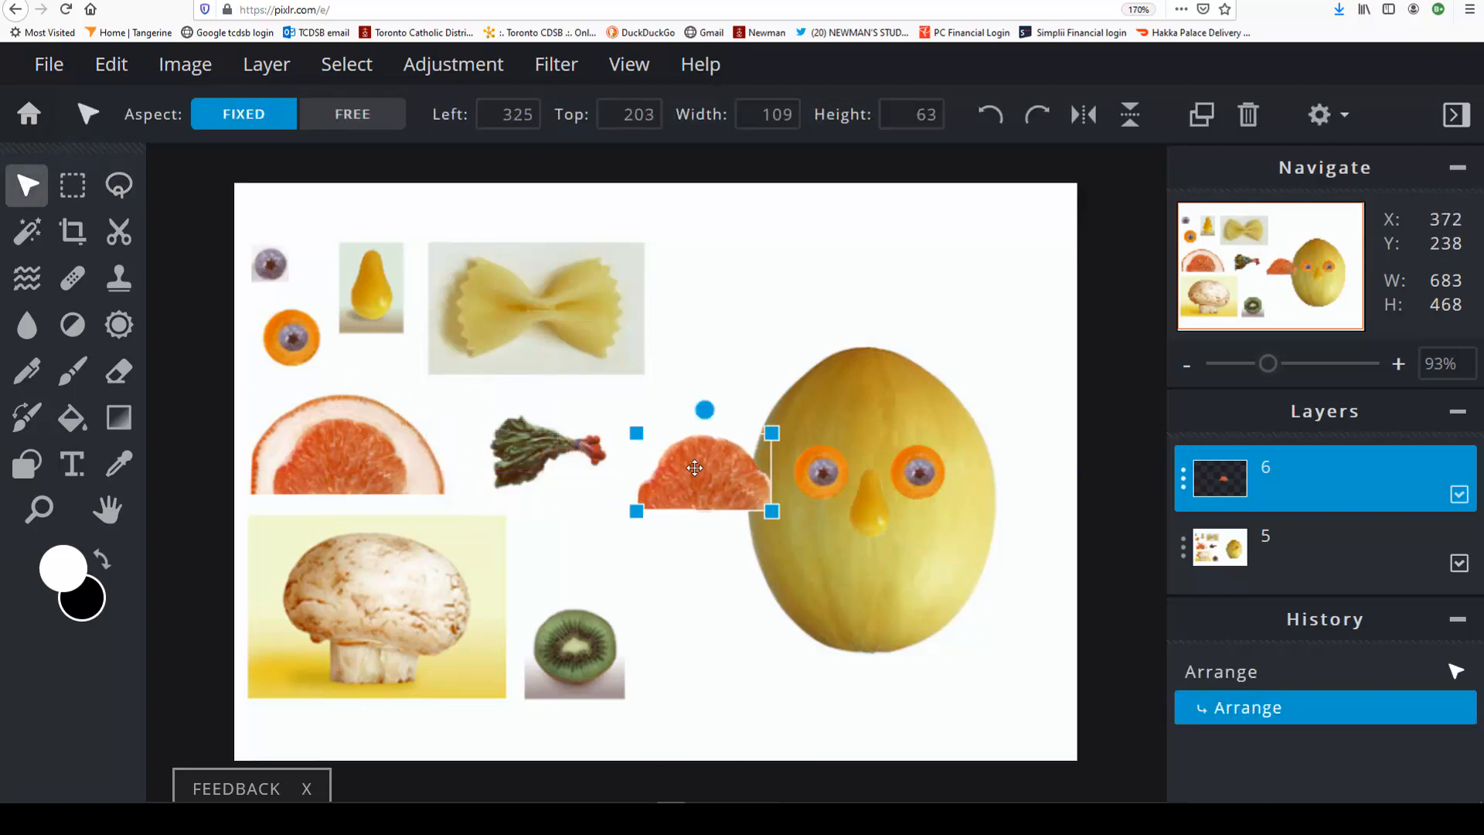
{"action": "left_click_drag", "start_coordinate": [701, 407], "coordinate": [709, 482]}
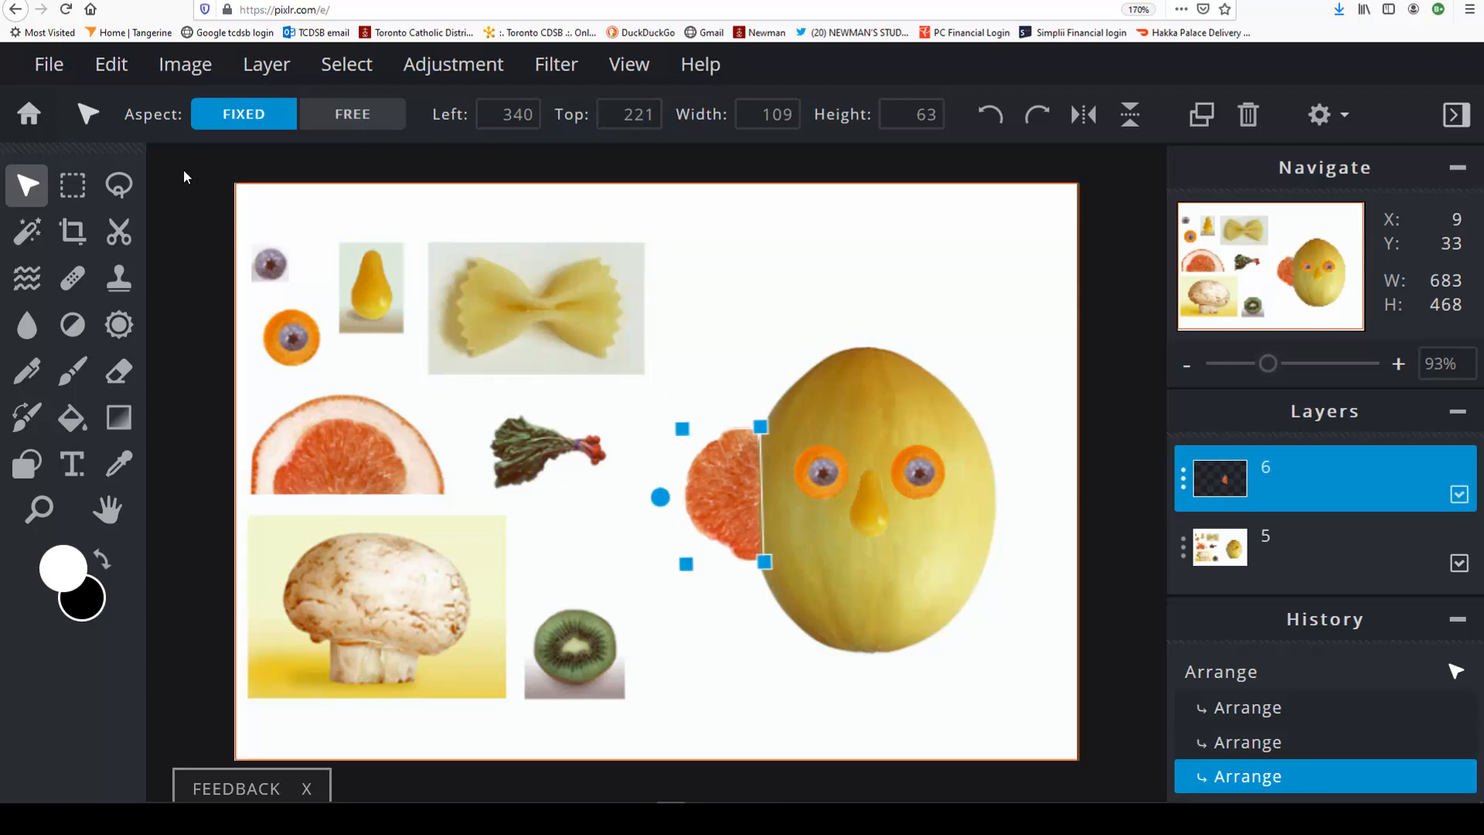
Paste a second grapefruit piece, move it to the melon's right side and rotate it about 90° clockwise as the other ear.
{"action": "left_click", "coordinate": [110, 66]}
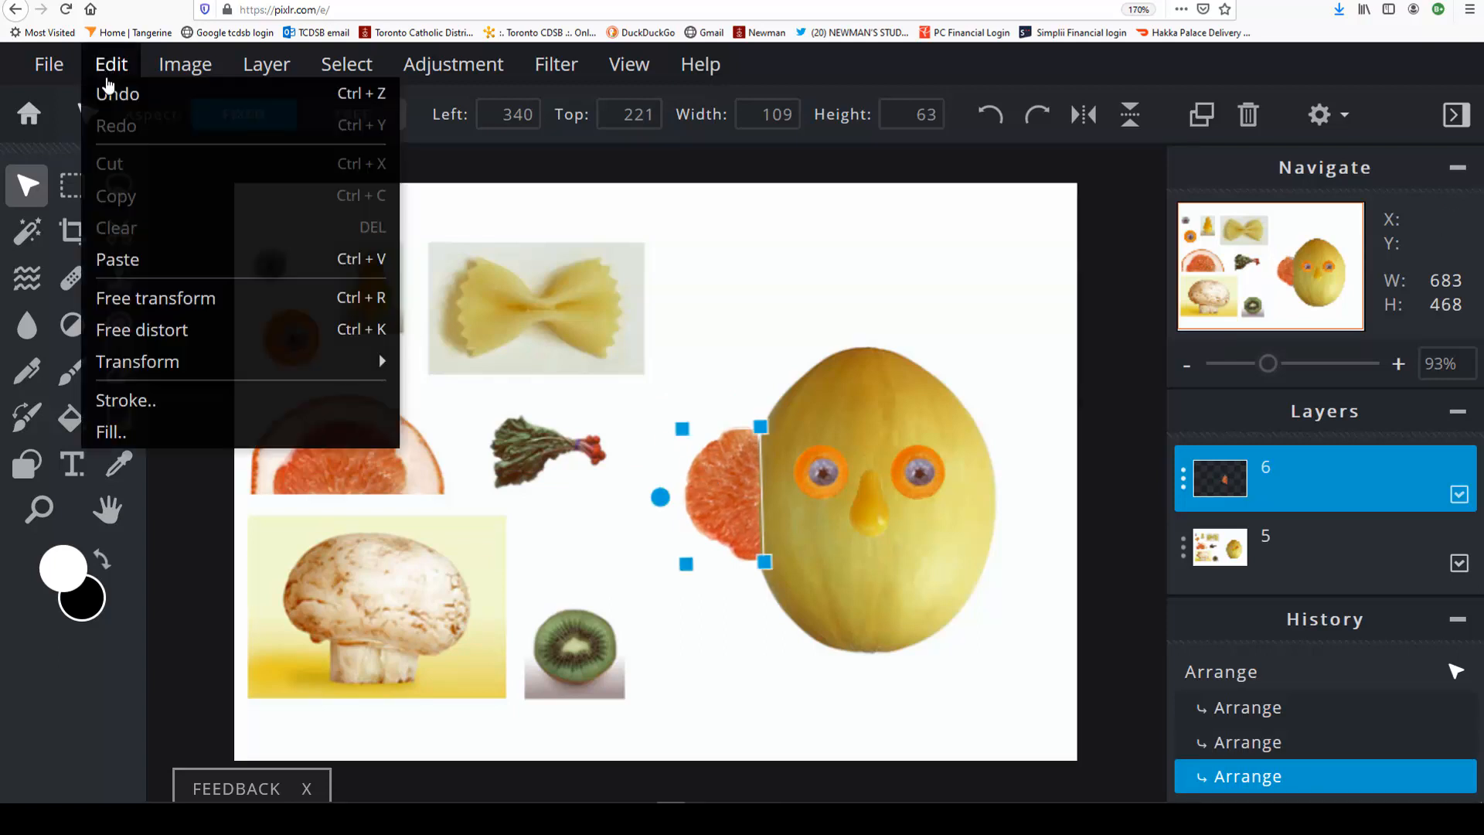
{"action": "left_click", "coordinate": [154, 259]}
{"action": "left_click_drag", "start_coordinate": [654, 477], "coordinate": [974, 488]}
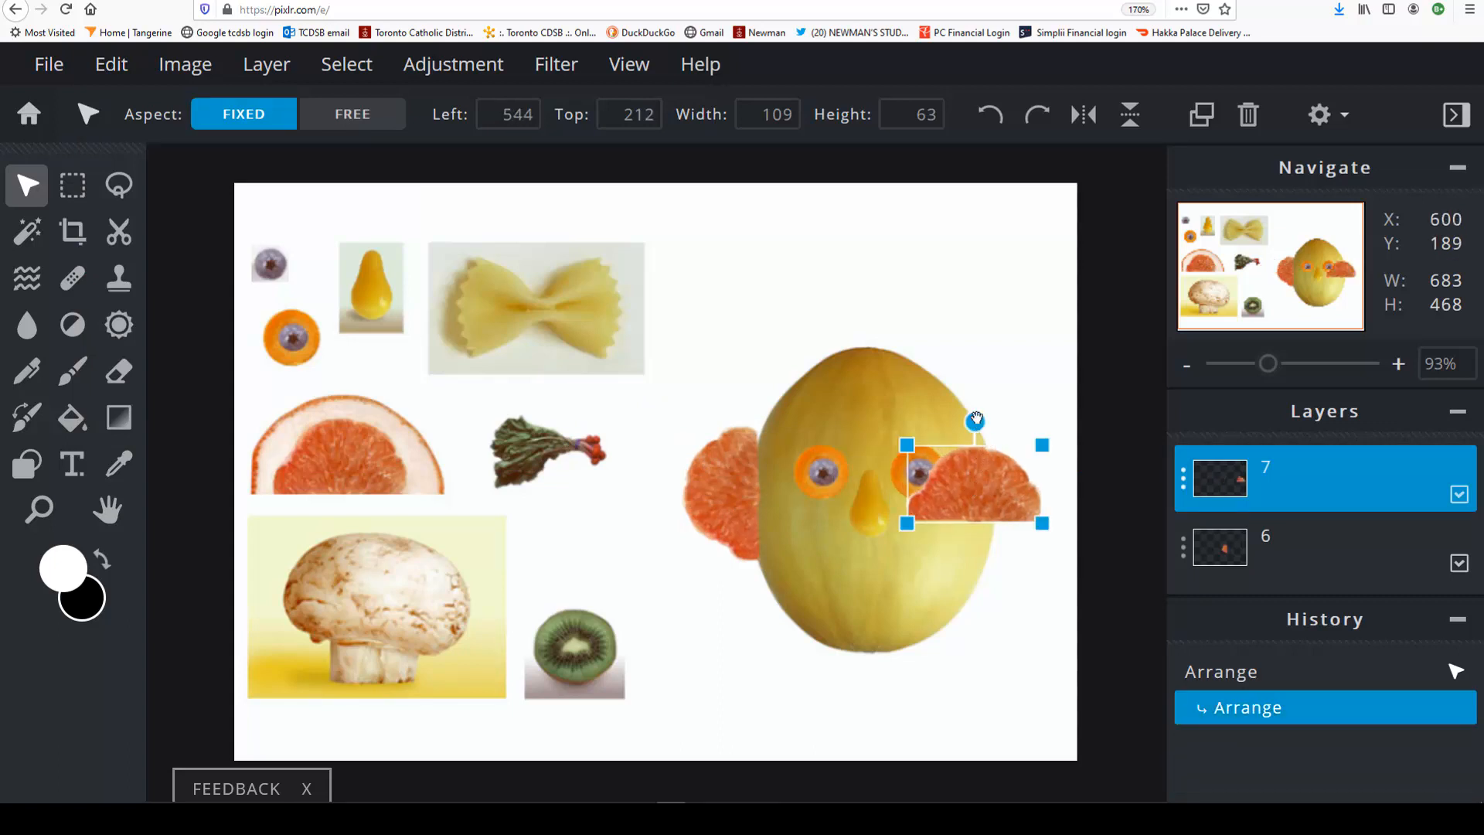
{"action": "left_click_drag", "start_coordinate": [975, 419], "coordinate": [1014, 489]}
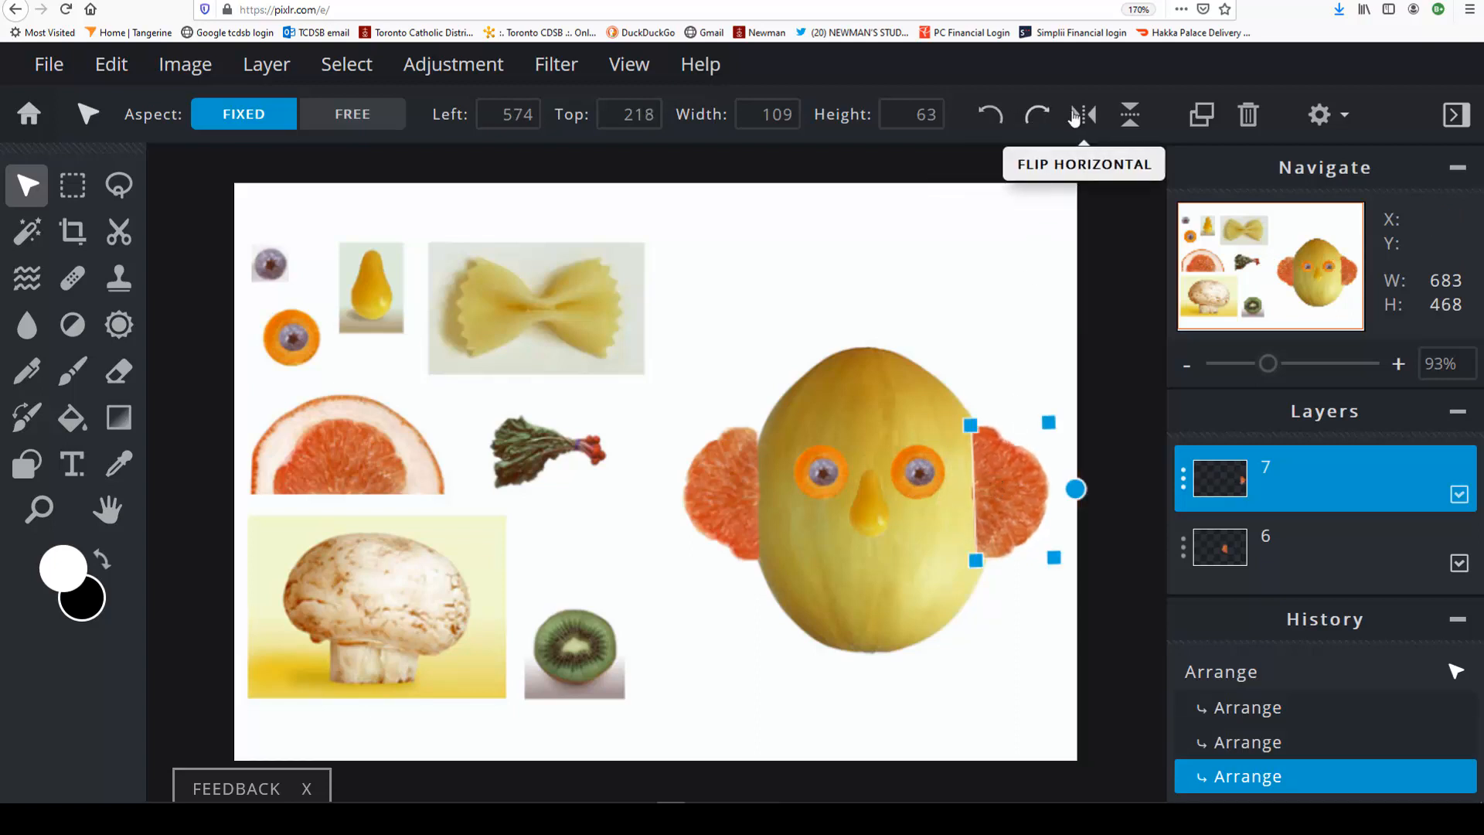
Flip the right ear vertically and rotate it half a turn so its flat side meets the melon, at about left 574, top 219.
{"action": "left_click", "coordinate": [1128, 117]}
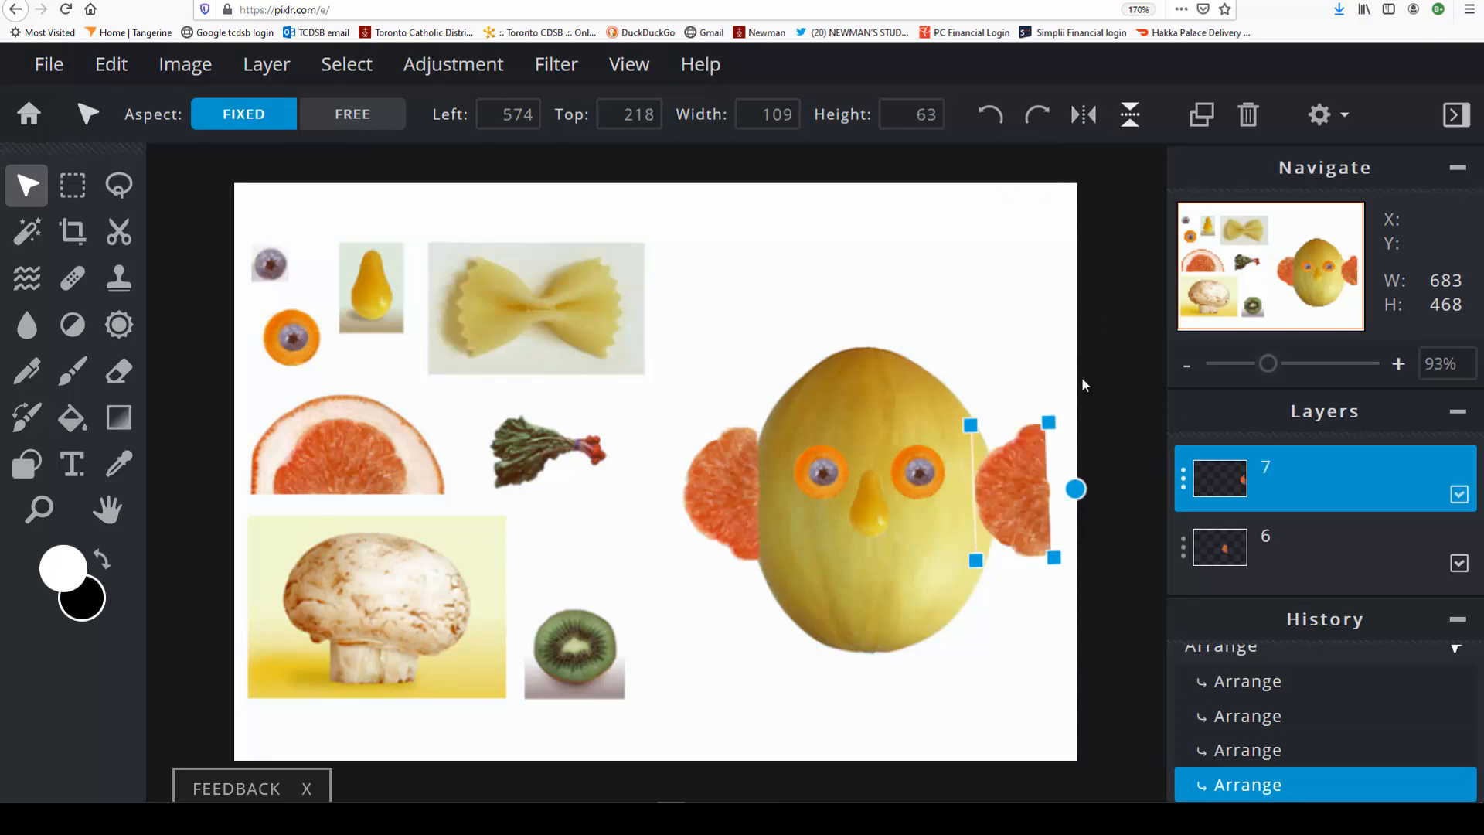
{"action": "left_click_drag", "start_coordinate": [1077, 488], "coordinate": [921, 494]}
{"action": "left_click_drag", "start_coordinate": [1032, 508], "coordinate": [1028, 507]}
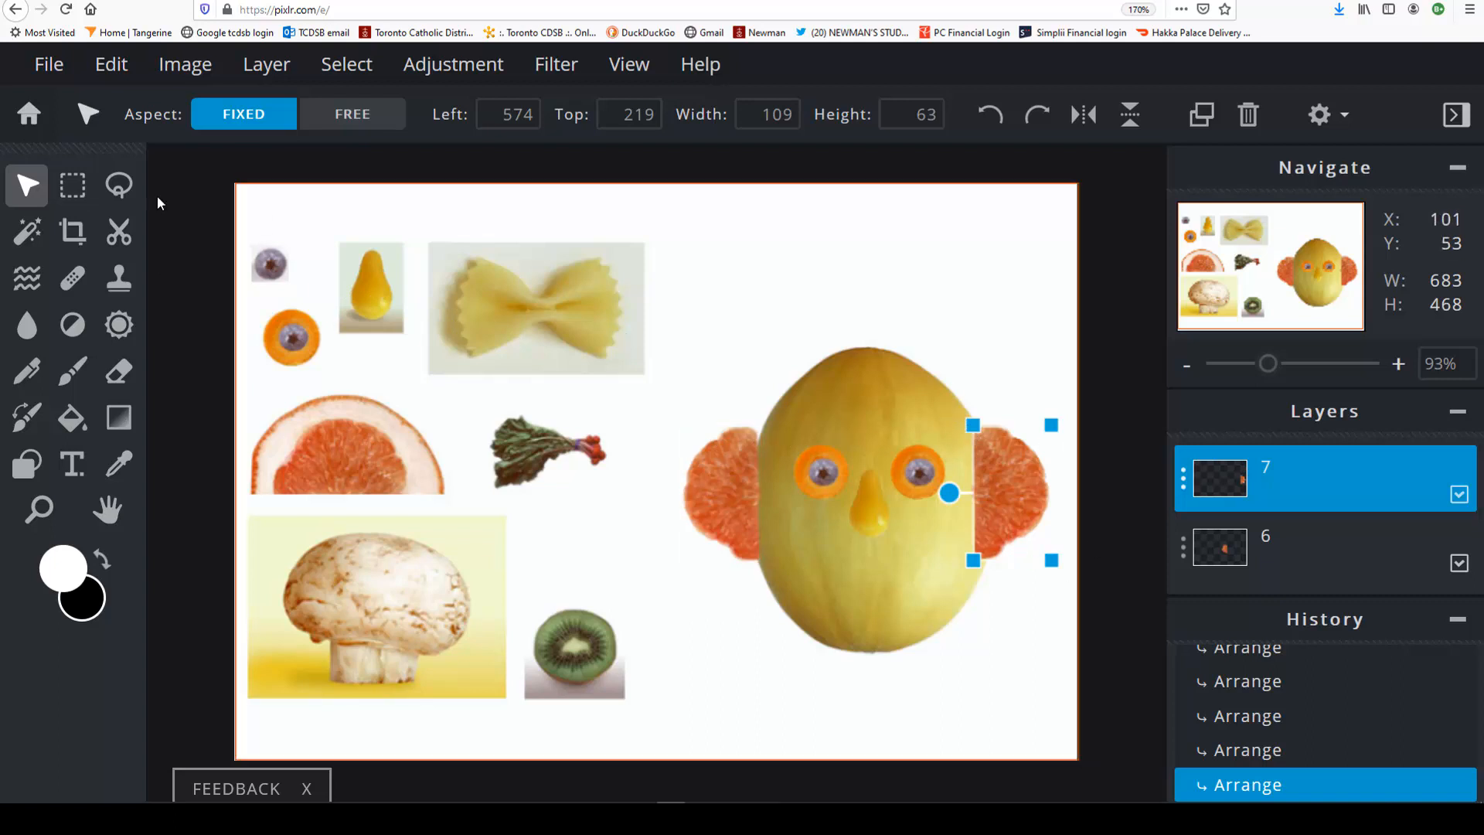
Merge both grapefruit ear layers down into the background image.
{"action": "left_click", "coordinate": [73, 185]}
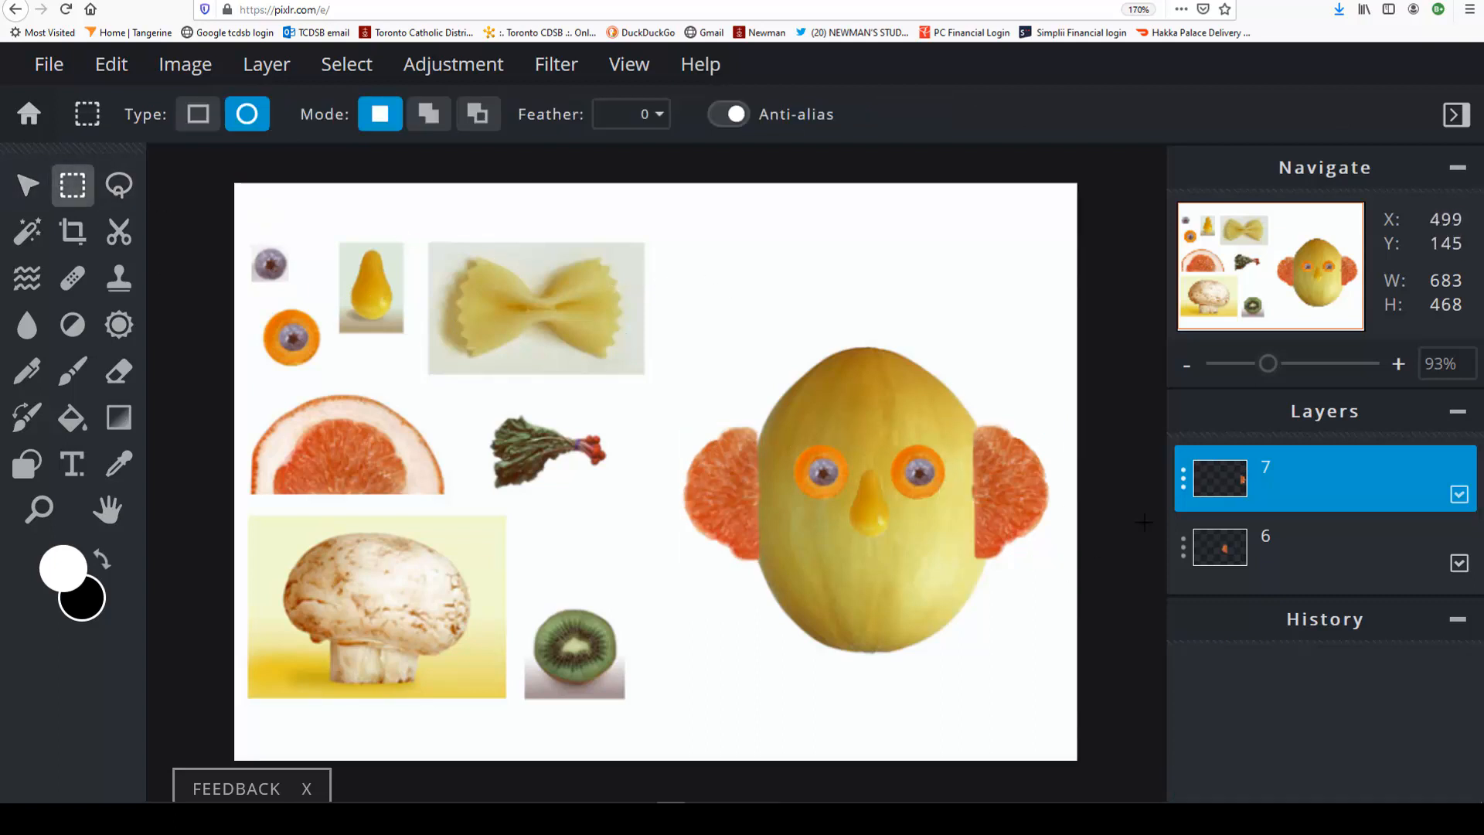
{"action": "double_click", "coordinate": [1316, 485]}
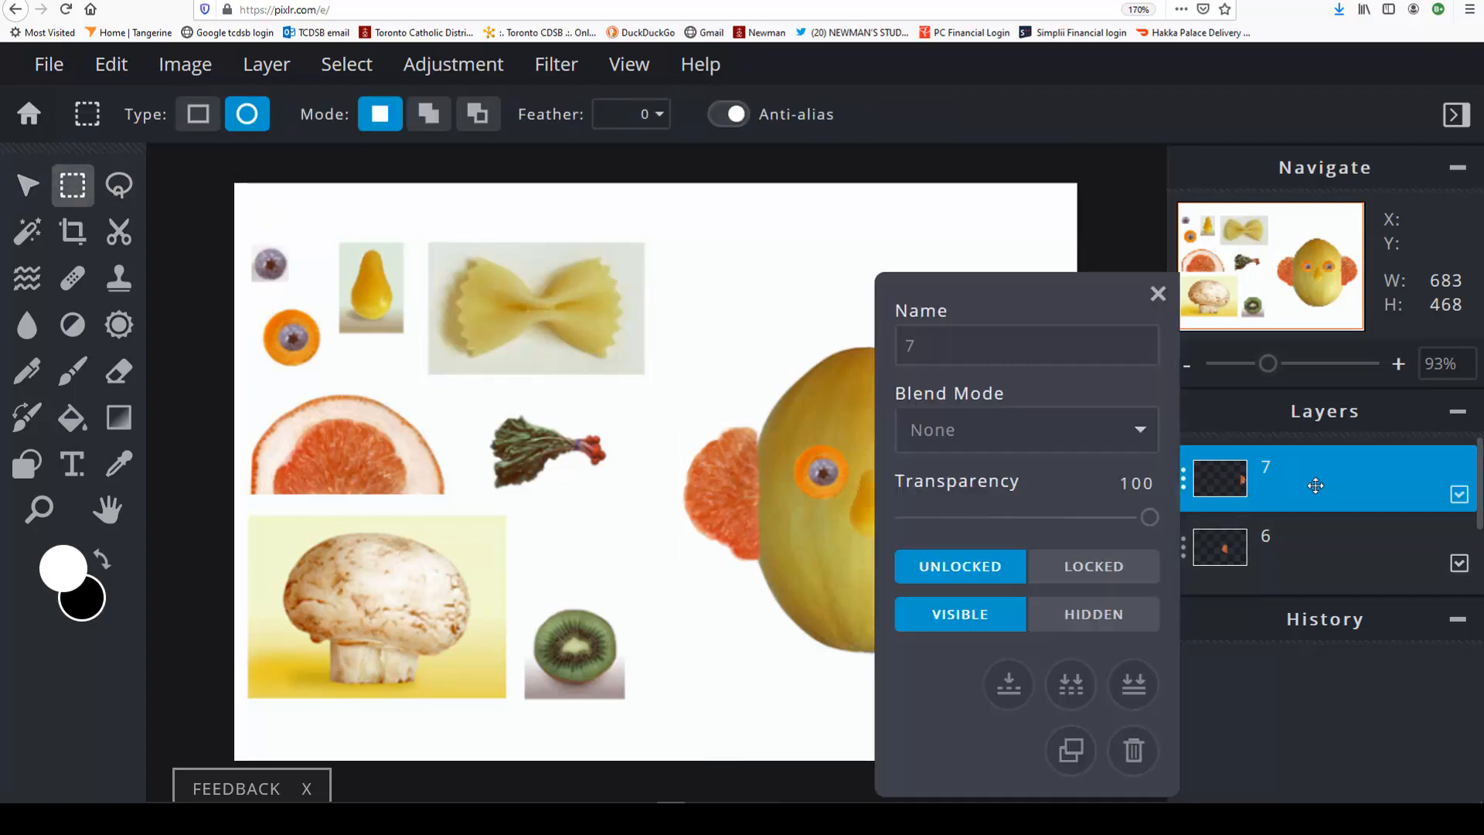
{"action": "left_click", "coordinate": [1008, 683]}
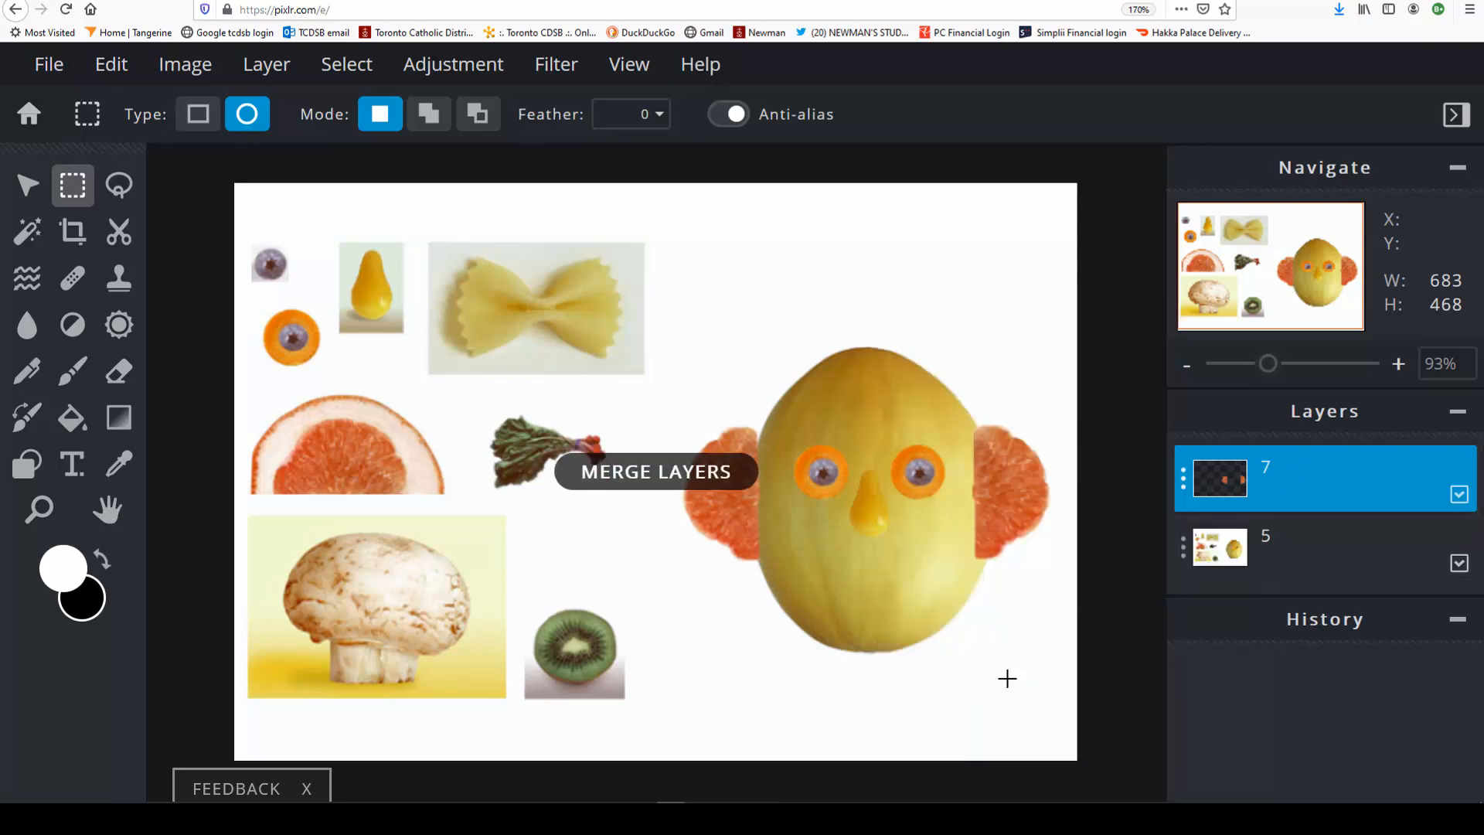
{"action": "double_click", "coordinate": [1325, 490]}
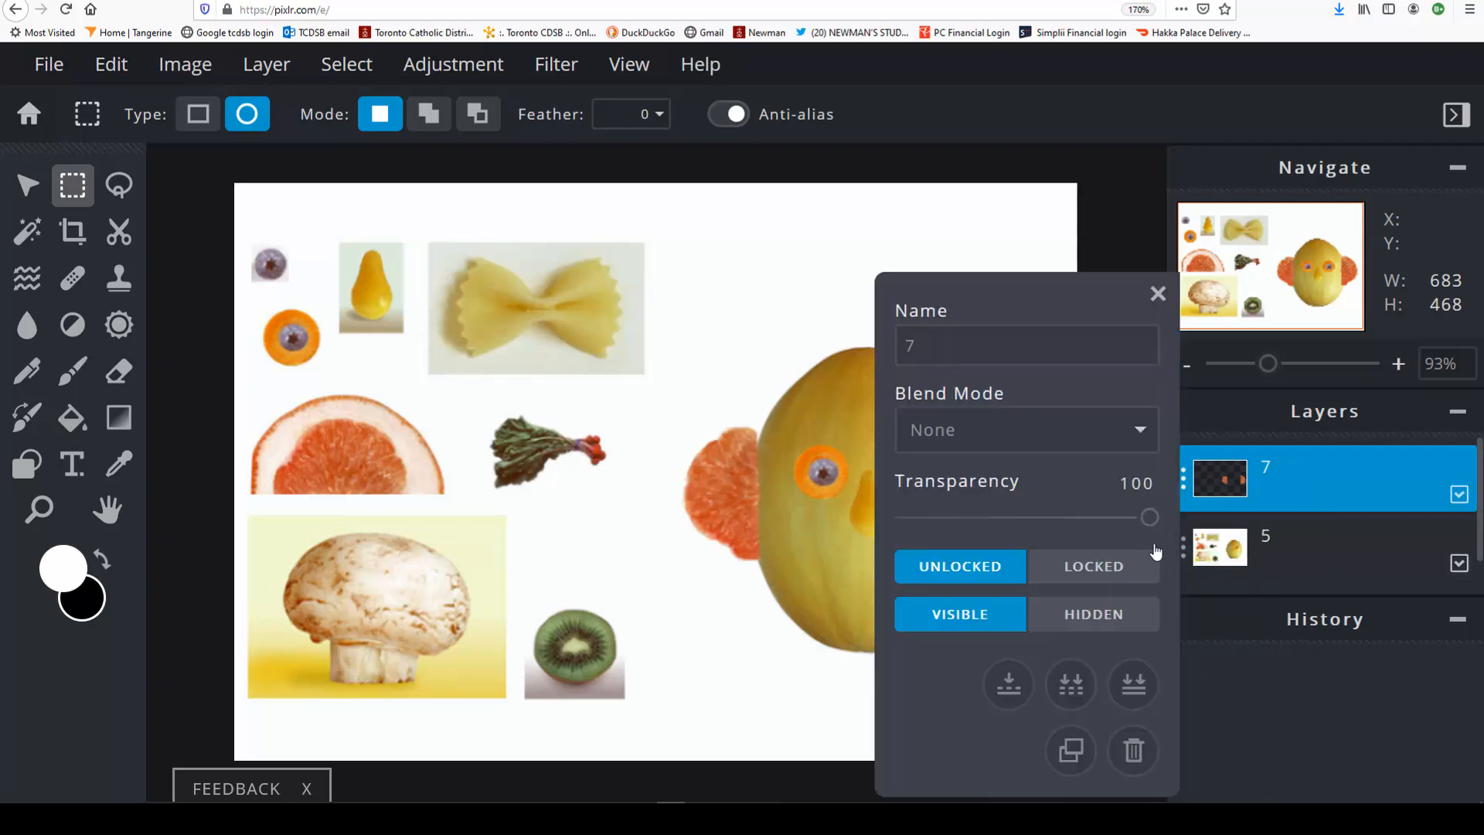
{"action": "left_click", "coordinate": [1009, 683]}
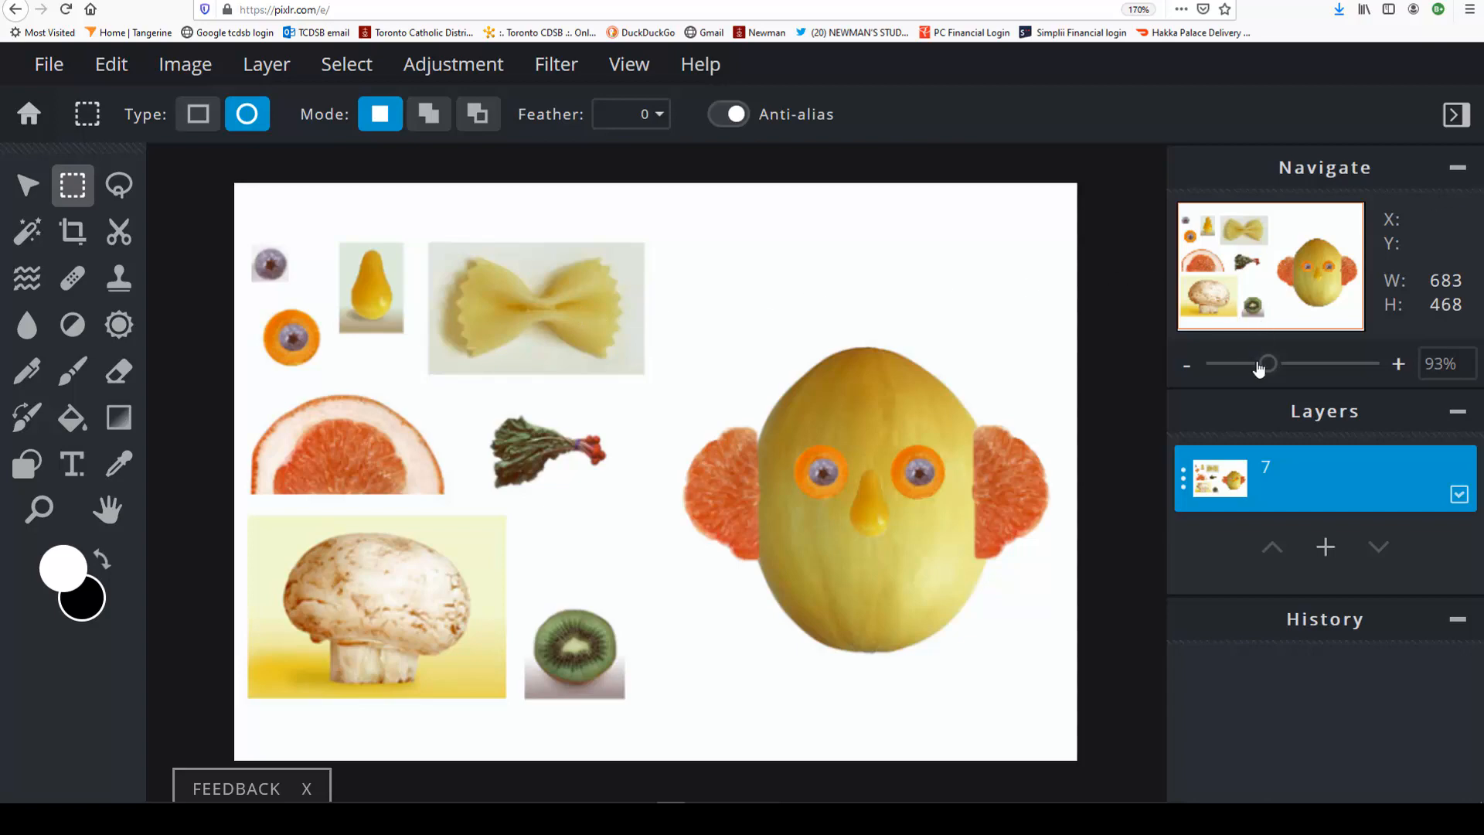
Outline the bow-tie pasta with a magnetic Lasso selection of about 134 by 84 pixels, leaving out its shadow.
{"action": "left_click_drag", "start_coordinate": [1260, 368], "coordinate": [1285, 365]}
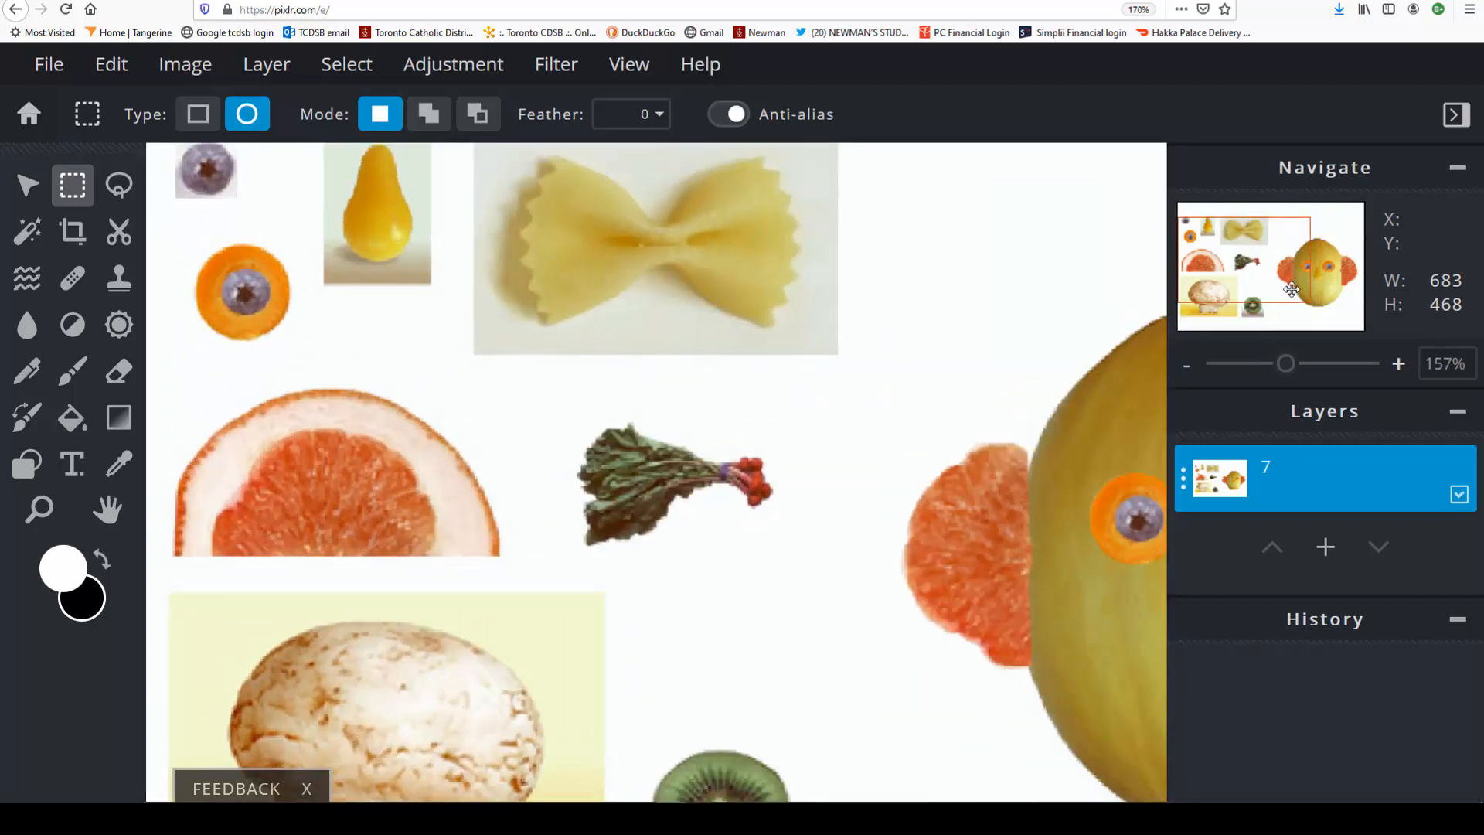
{"action": "mouse_move", "coordinate": [1291, 289]}
{"action": "left_mouse_down"}
{"action": "mouse_move", "coordinate": [1304, 262]}
{"action": "mouse_move", "coordinate": [1291, 263]}
{"action": "left_mouse_up"}
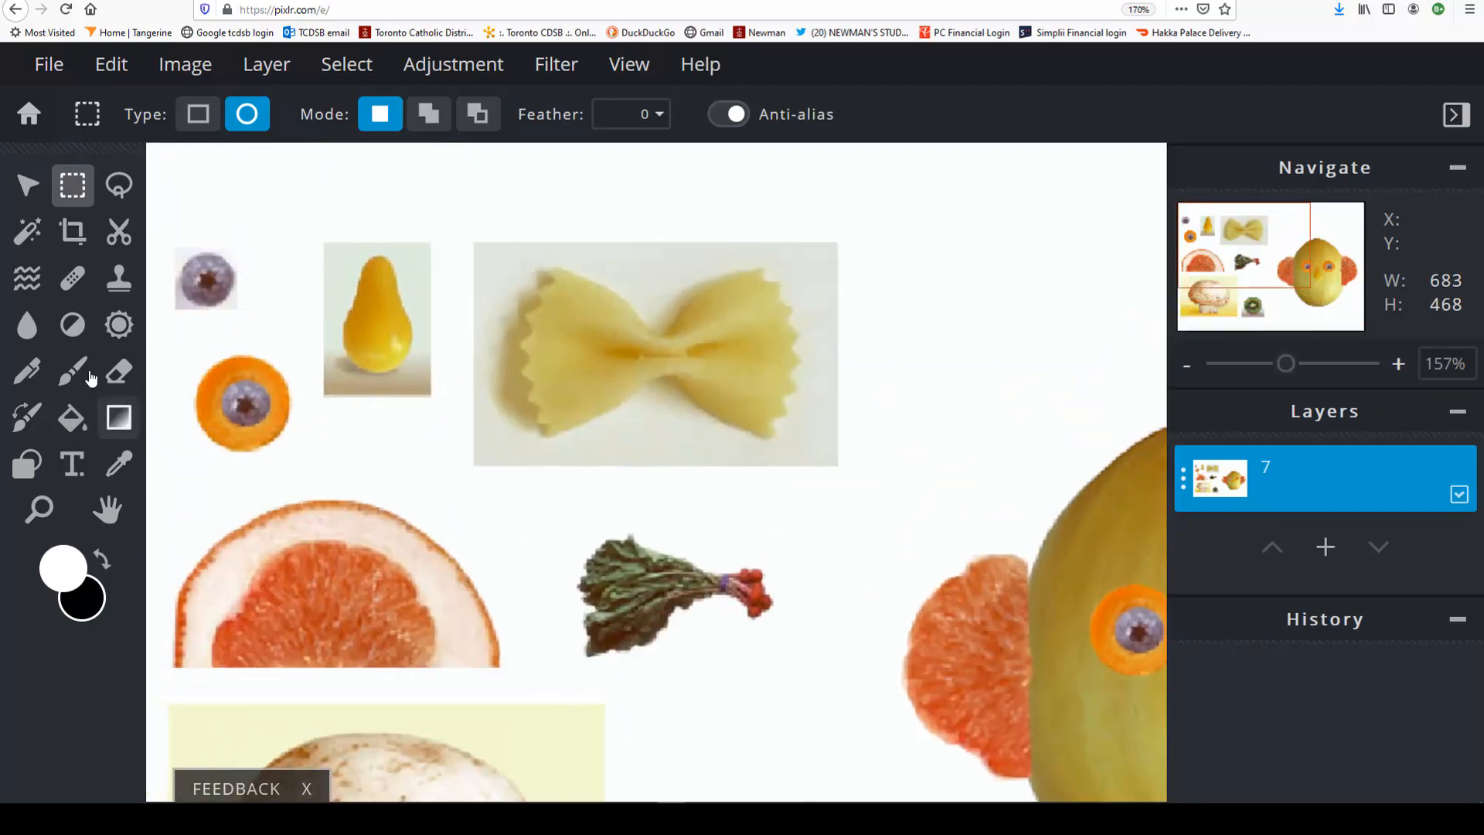
{"action": "left_click", "coordinate": [117, 187]}
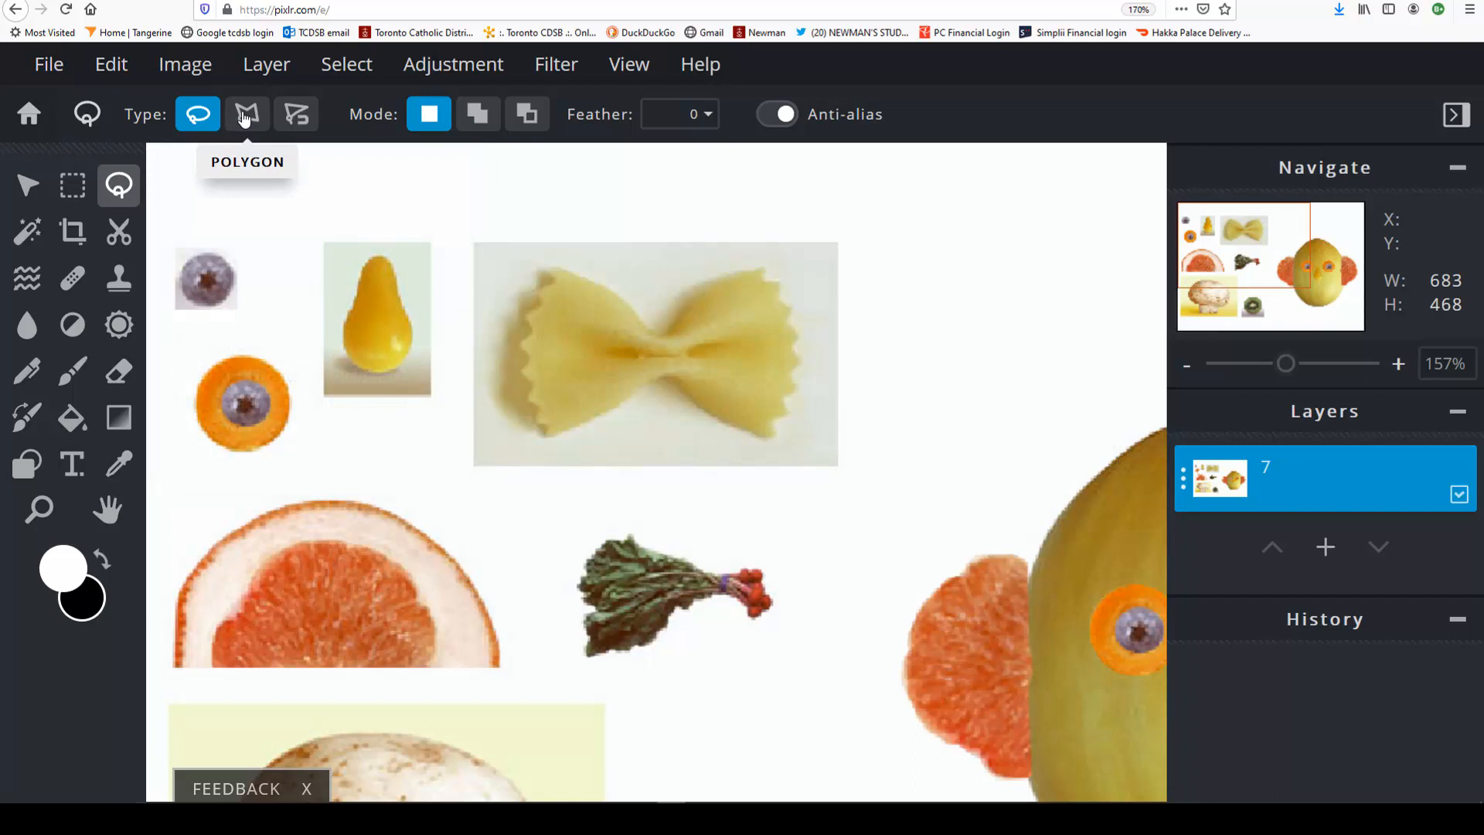
{"action": "left_click", "coordinate": [303, 117]}
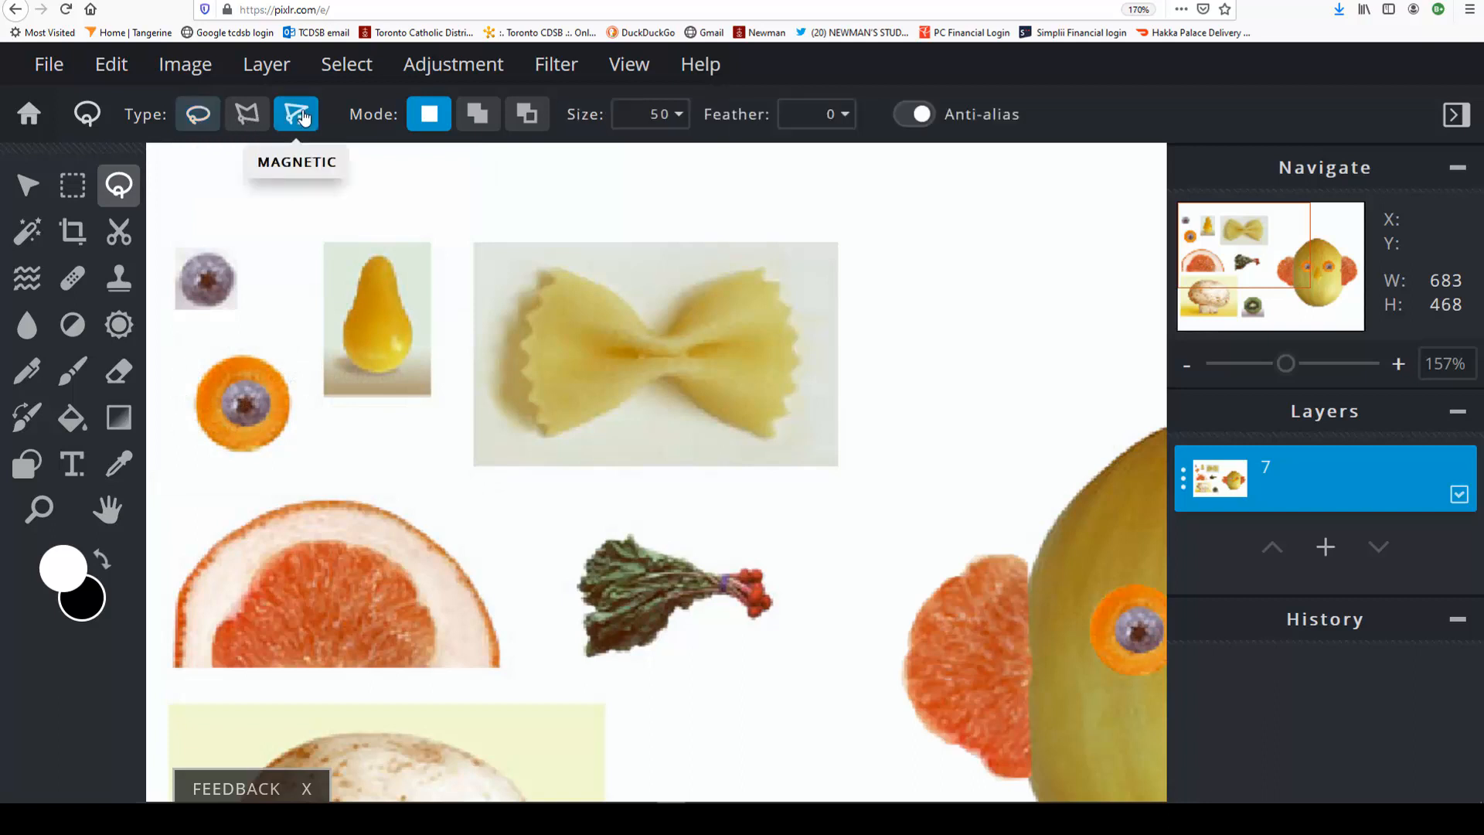
{"action": "left_click", "coordinate": [526, 378]}
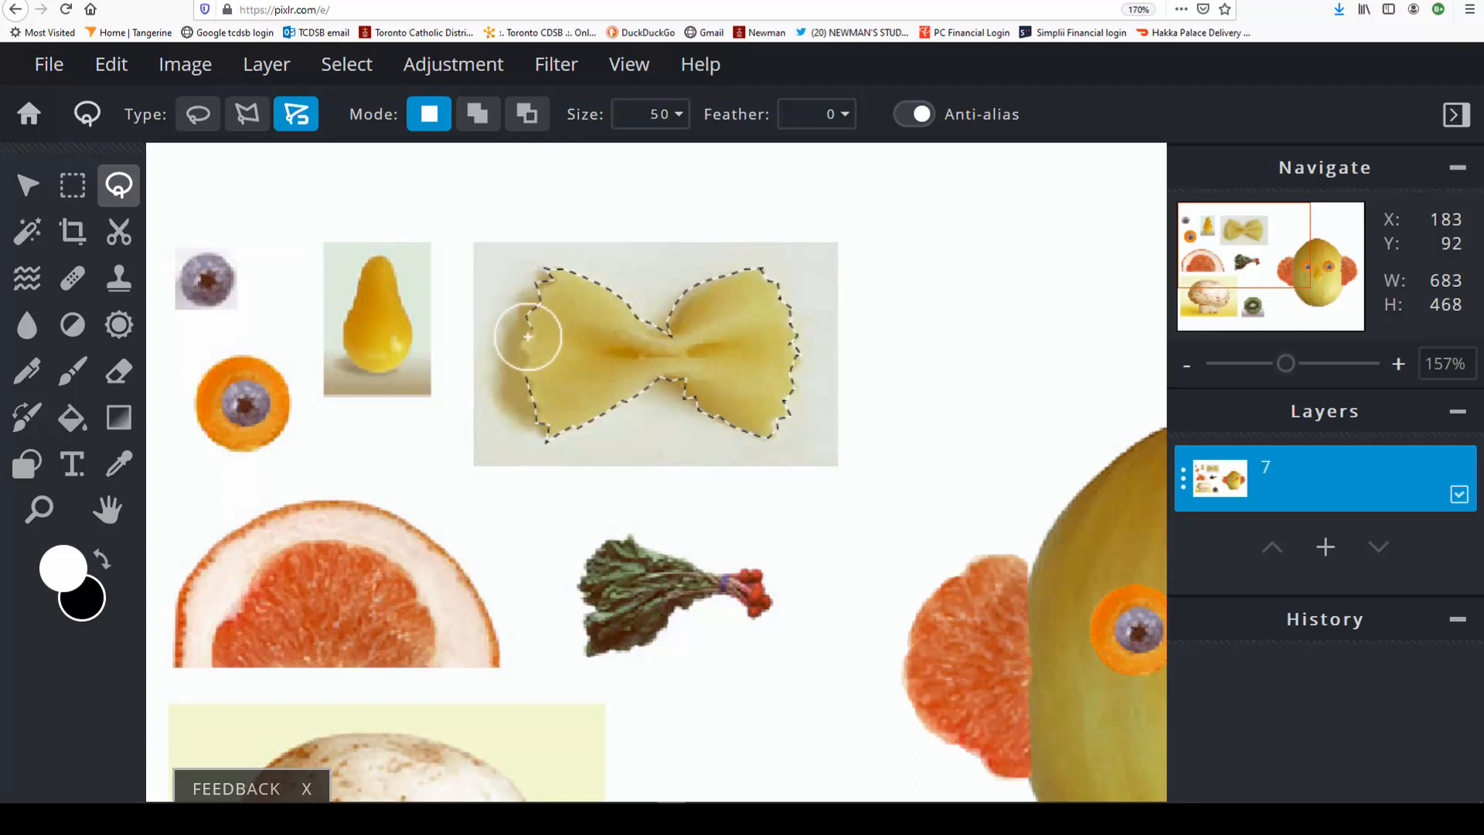
{"action": "left_click", "coordinate": [521, 375]}
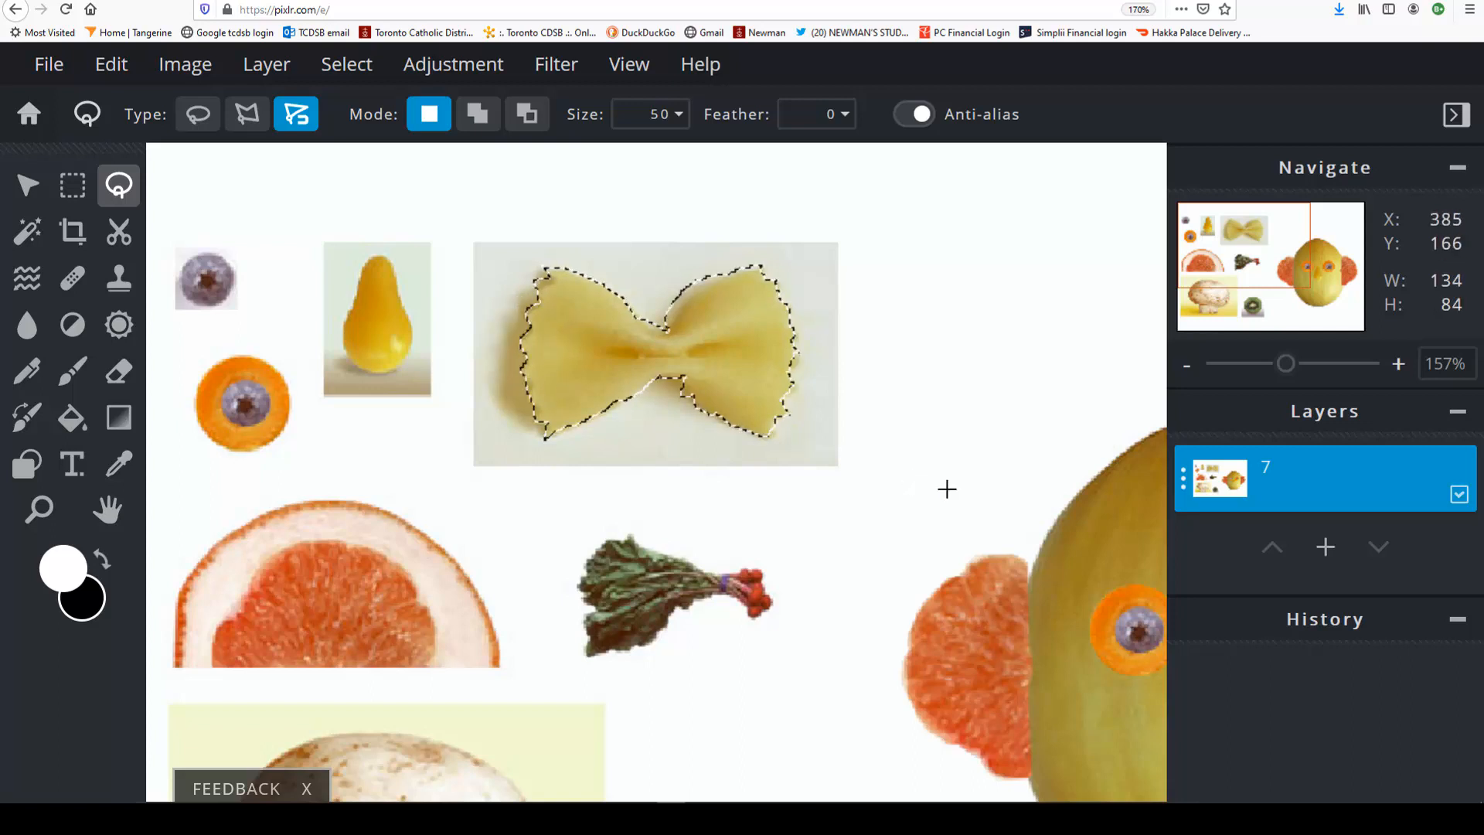
Copy the selected bow-tie pasta and paste it onto a new layer.
{"action": "left_click", "coordinate": [108, 74]}
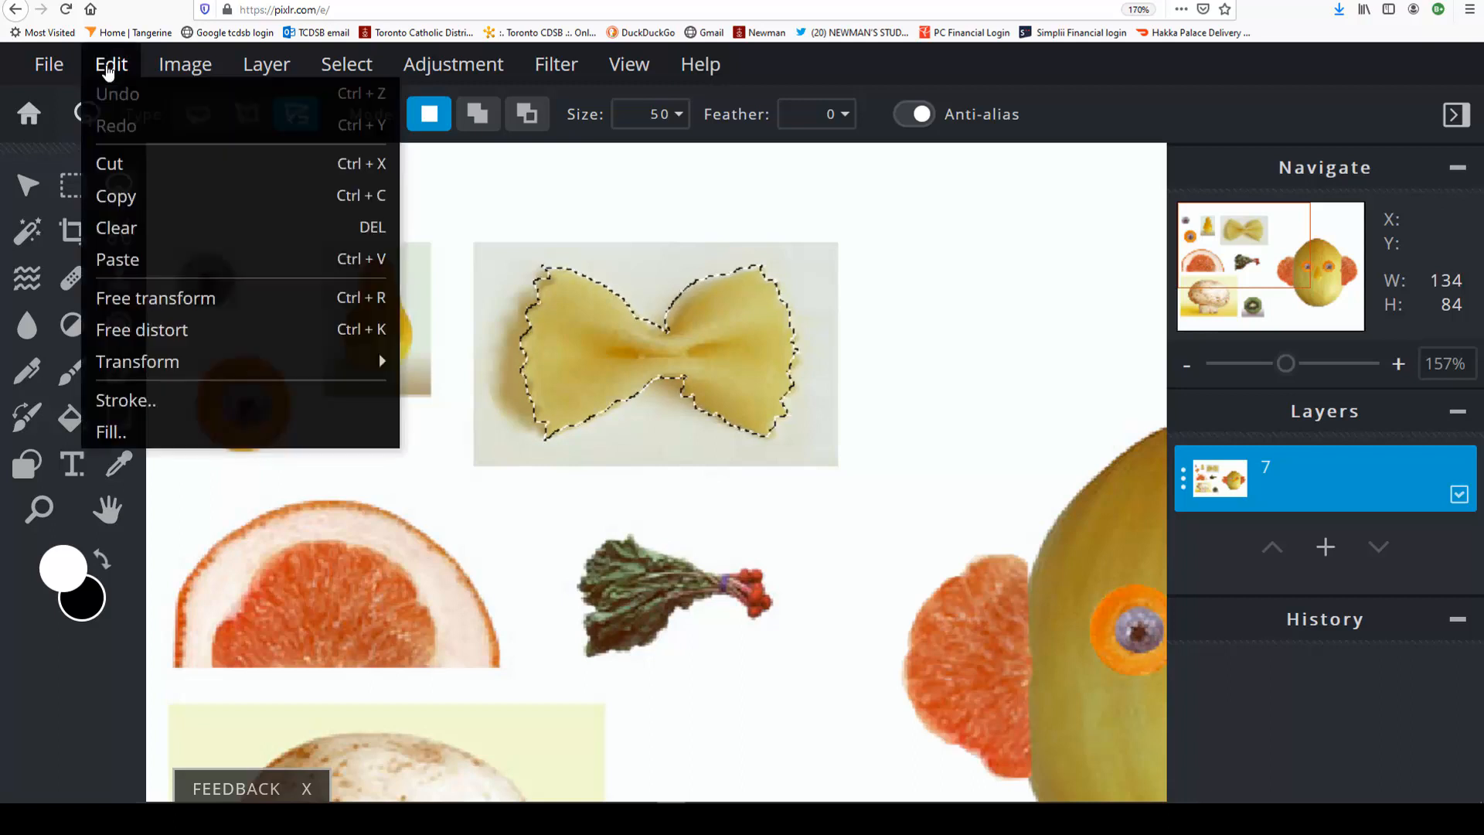
{"action": "left_click", "coordinate": [118, 192]}
{"action": "left_click", "coordinate": [98, 68]}
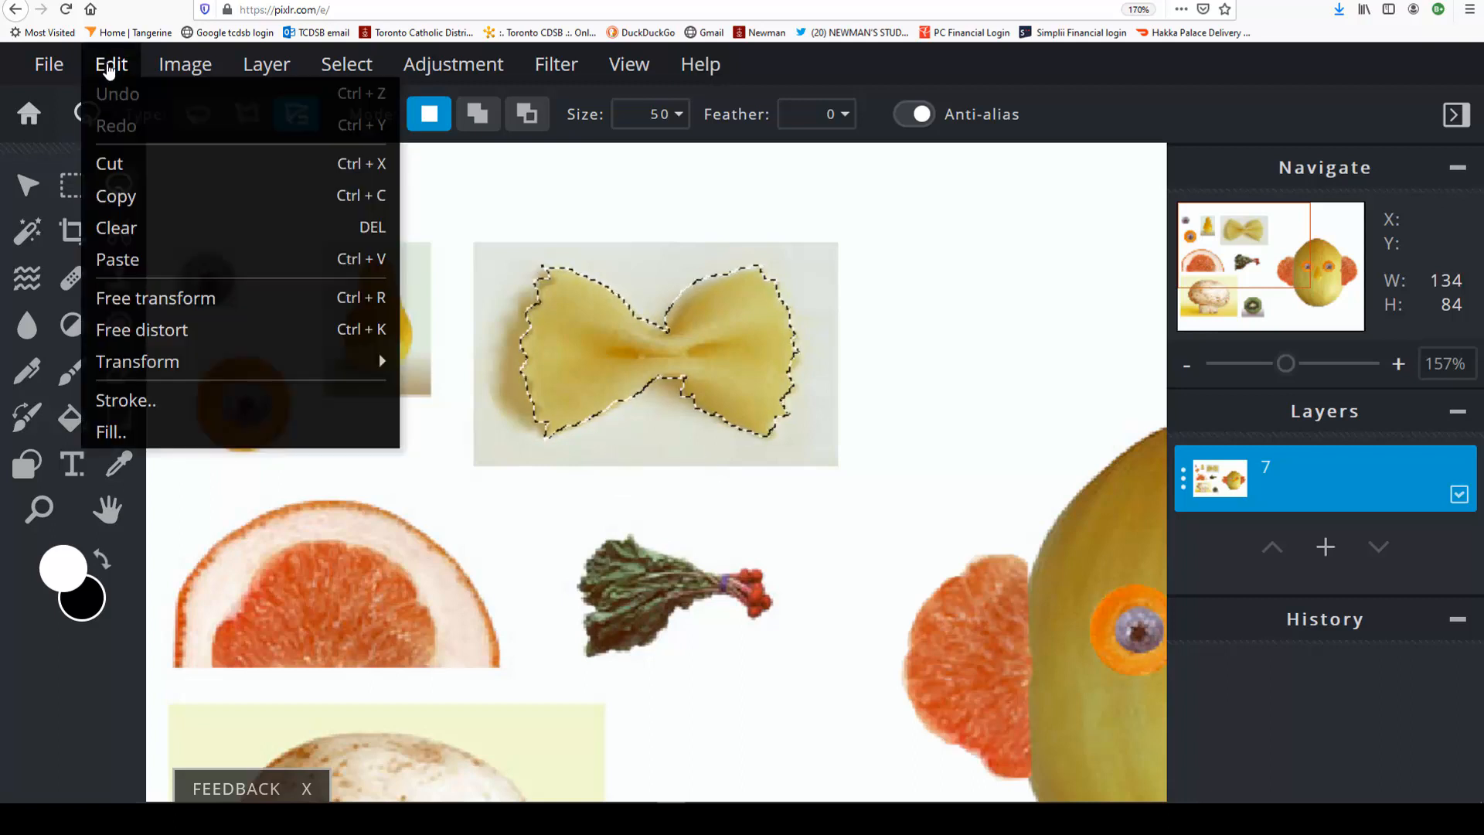
{"action": "left_click", "coordinate": [126, 262]}
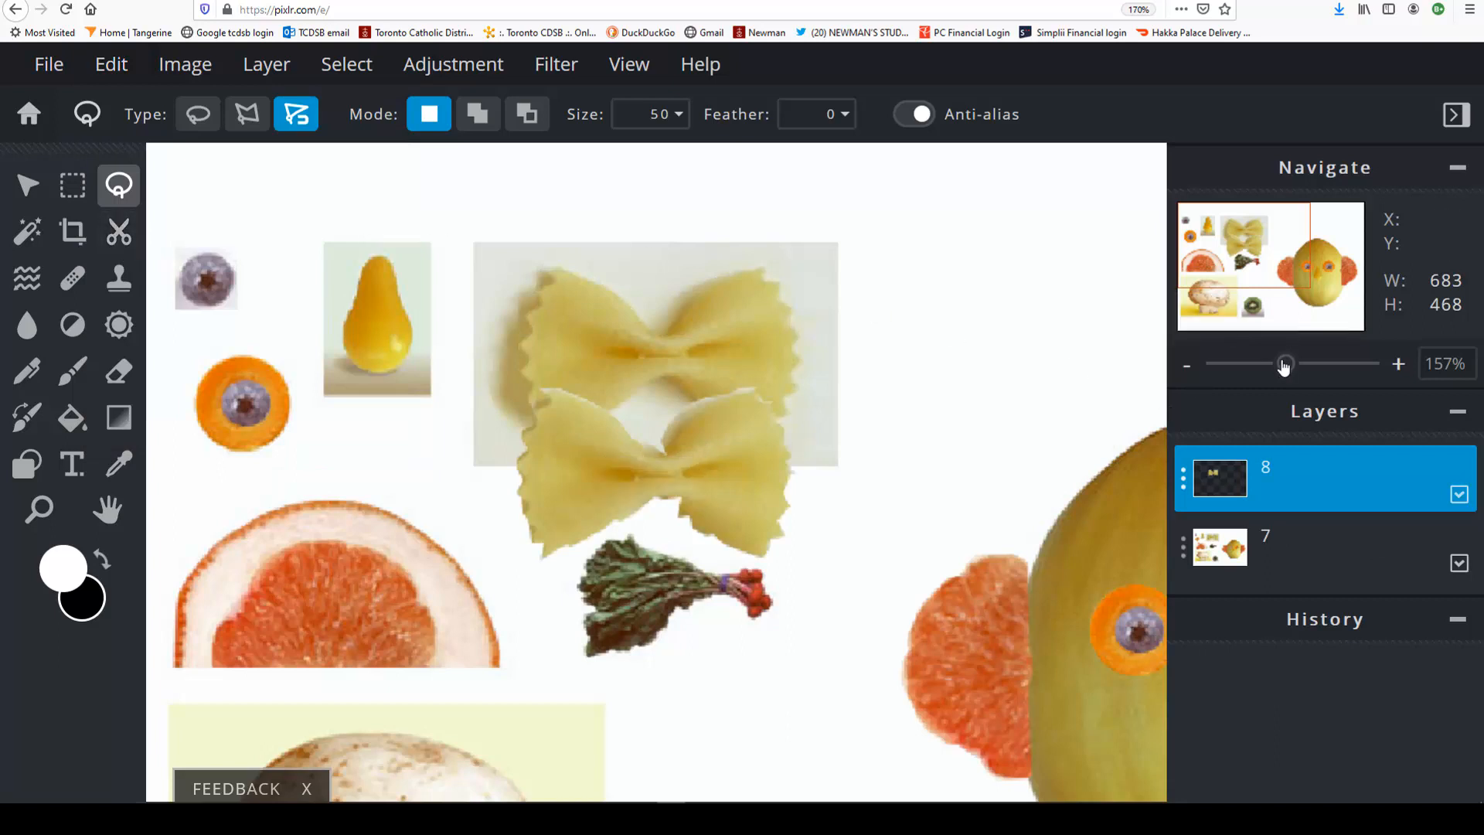
Move the pasted pasta to the bottom of the melon as a bow tie, at about left 456, top 346.
{"action": "left_click_drag", "start_coordinate": [1285, 367], "coordinate": [1269, 372]}
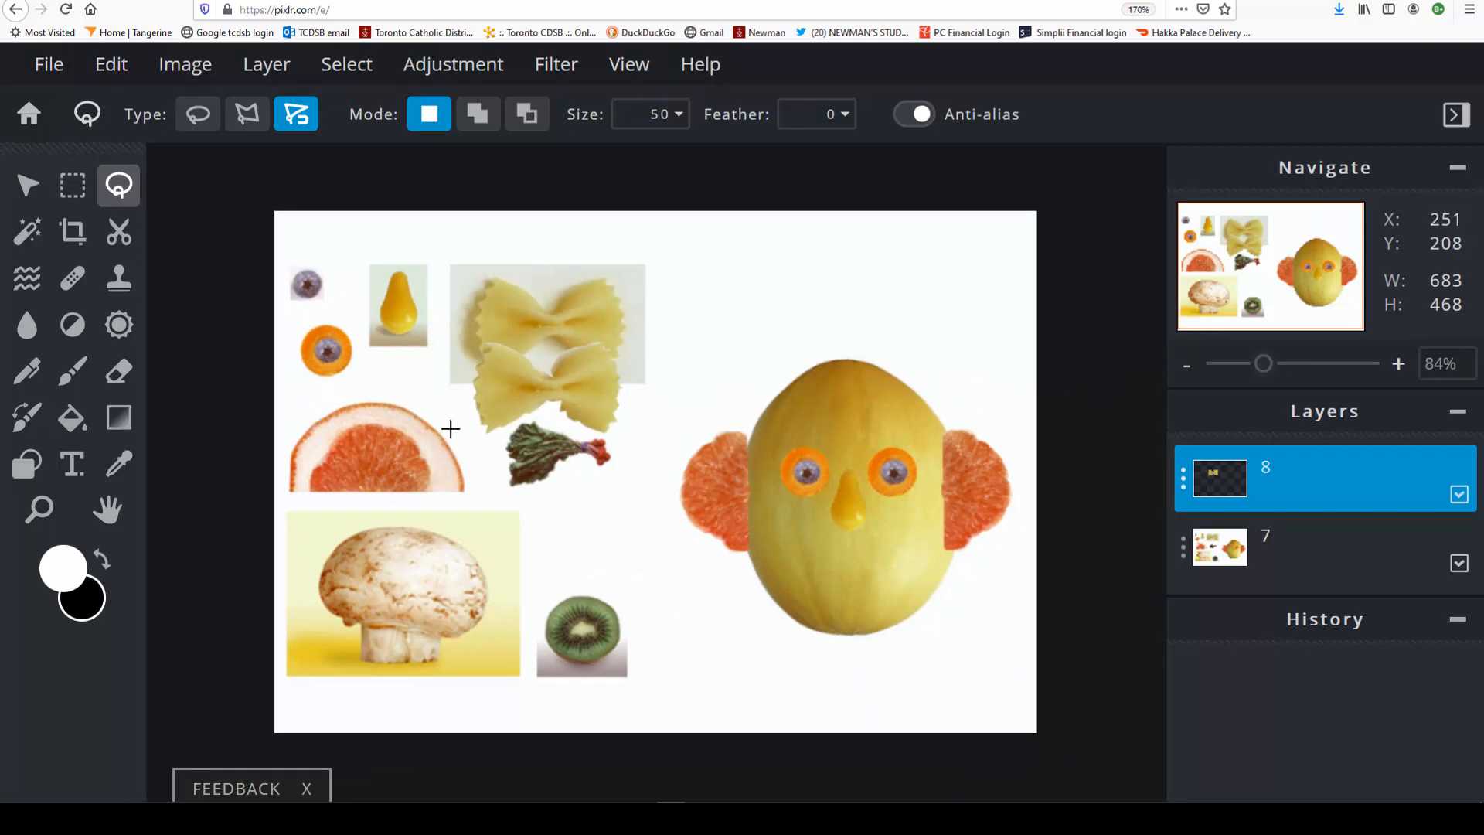
{"action": "left_click", "coordinate": [27, 186]}
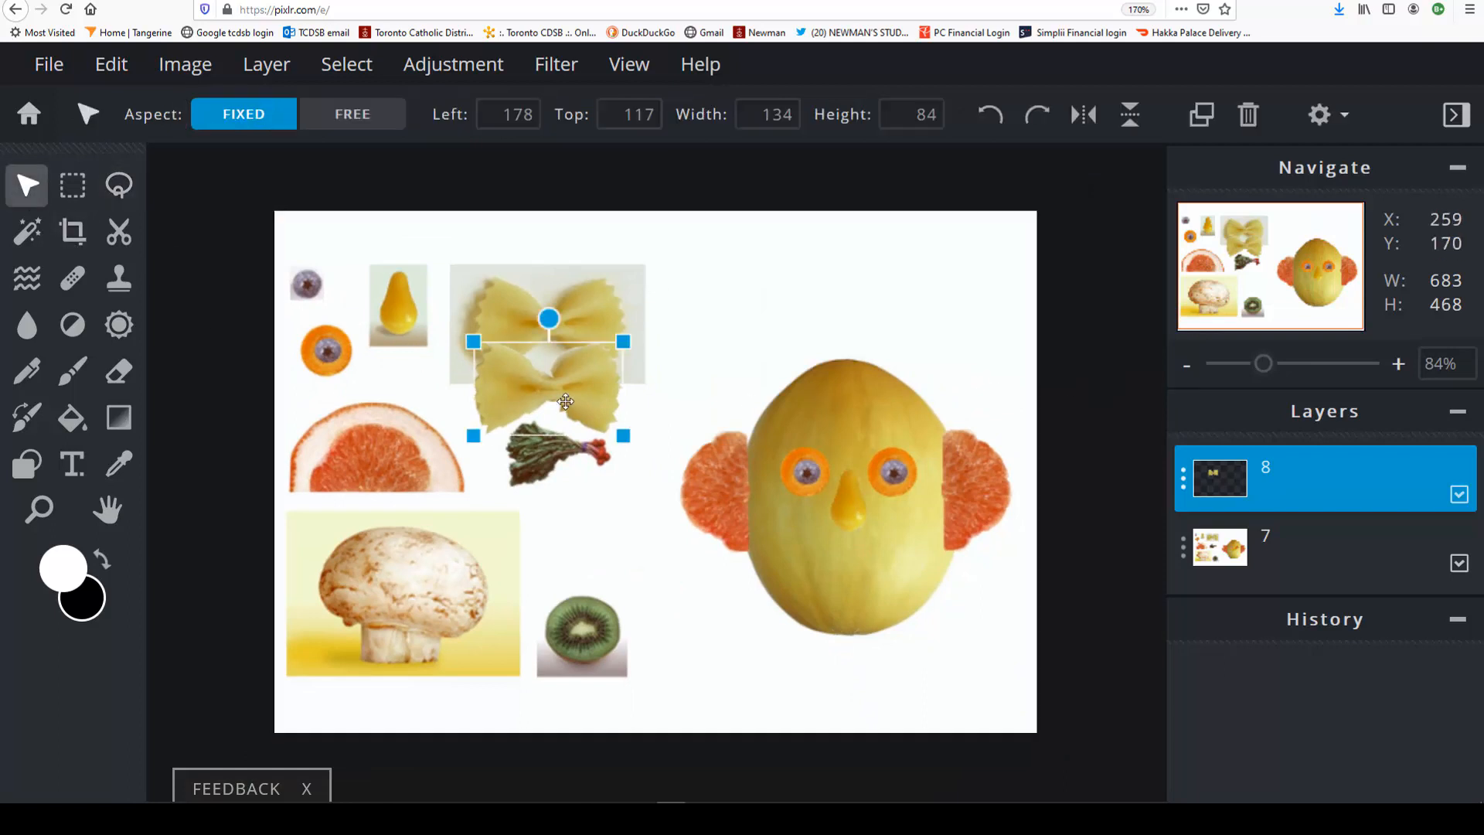
{"action": "left_click_drag", "start_coordinate": [564, 402], "coordinate": [875, 657]}
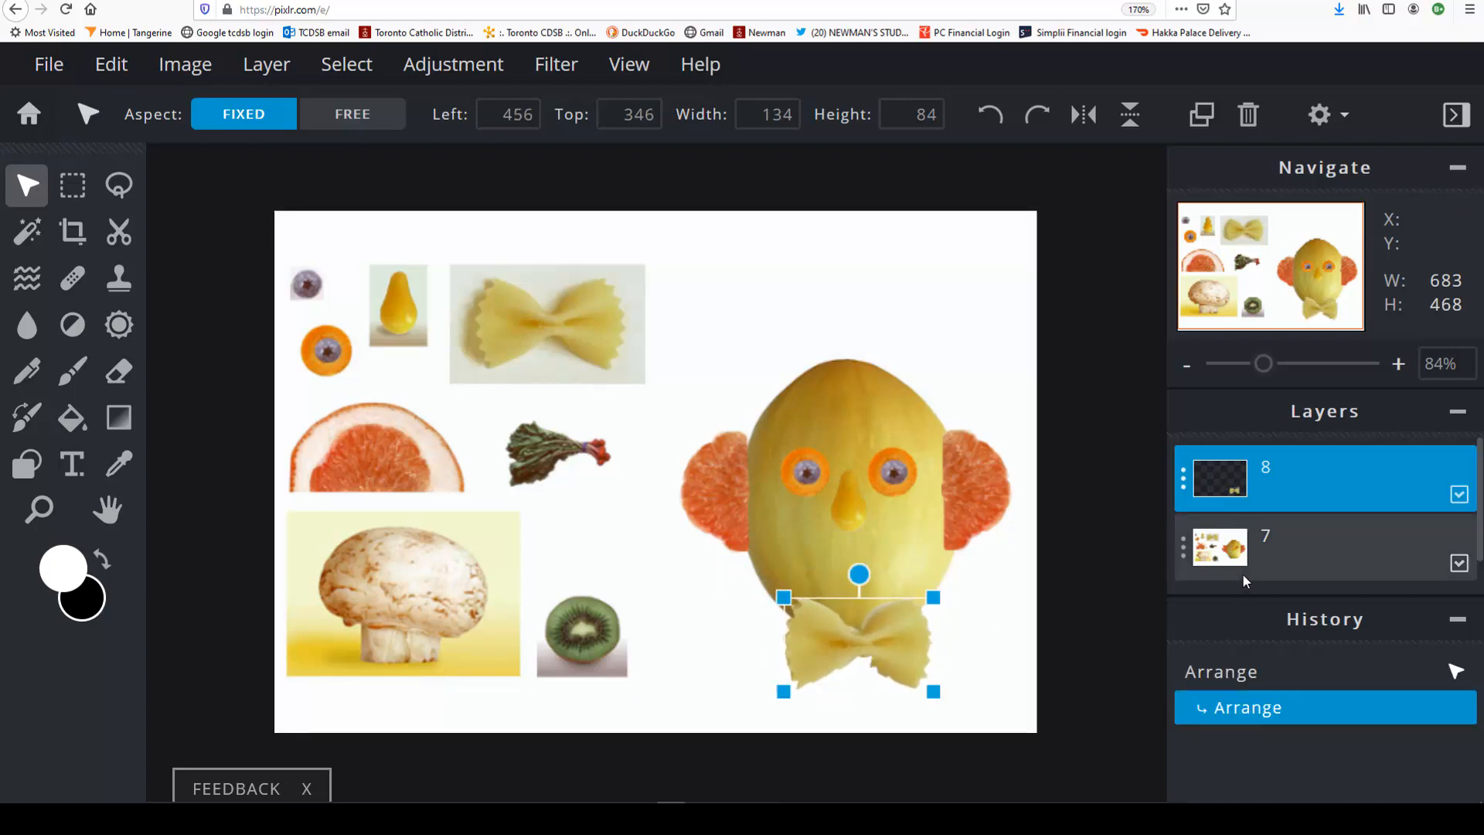
Merge the bow-tie layer 8 down into the background image.
{"action": "left_click", "coordinate": [73, 185]}
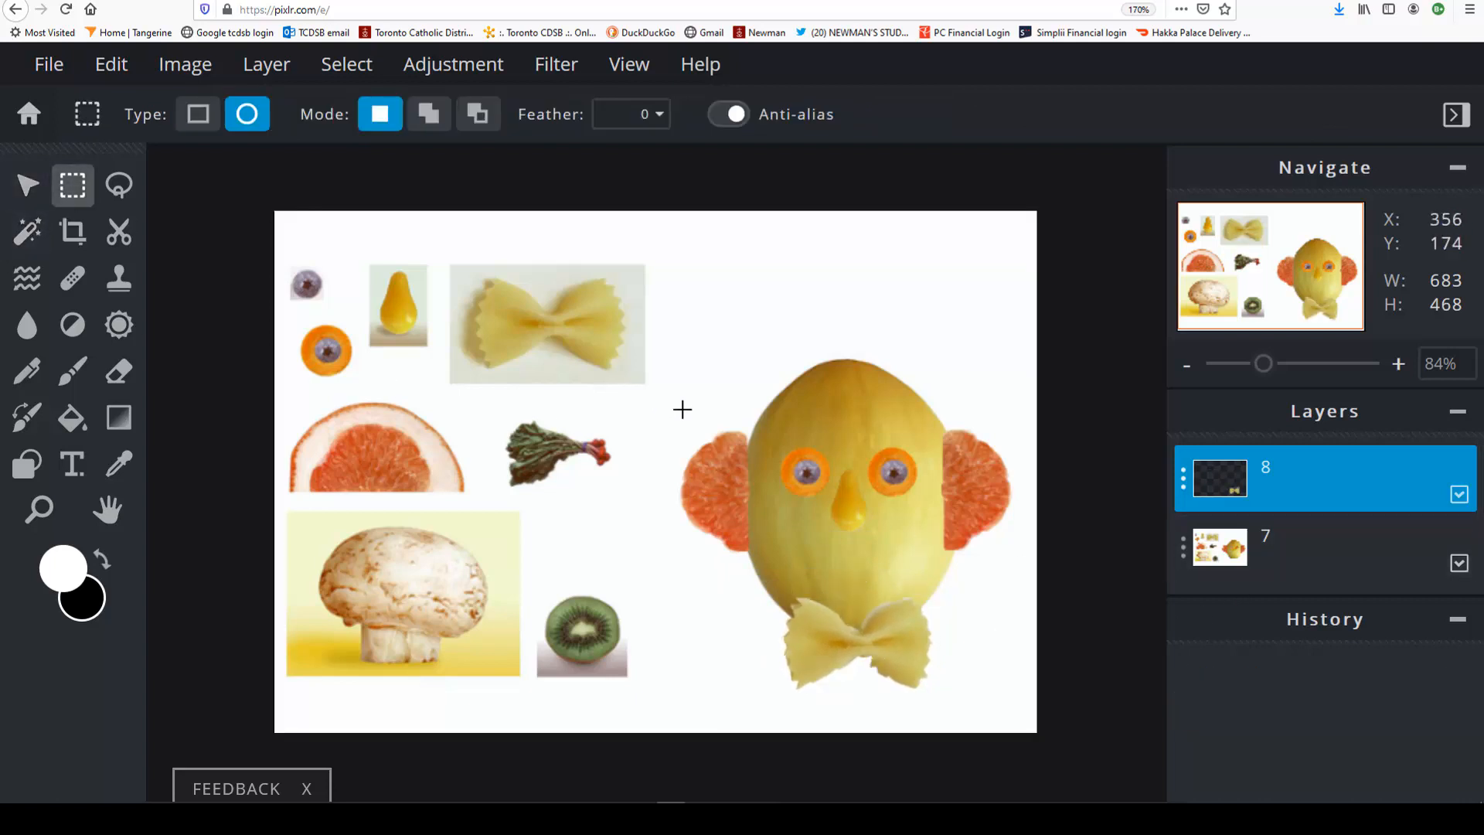
{"action": "left_click", "coordinate": [1282, 479]}
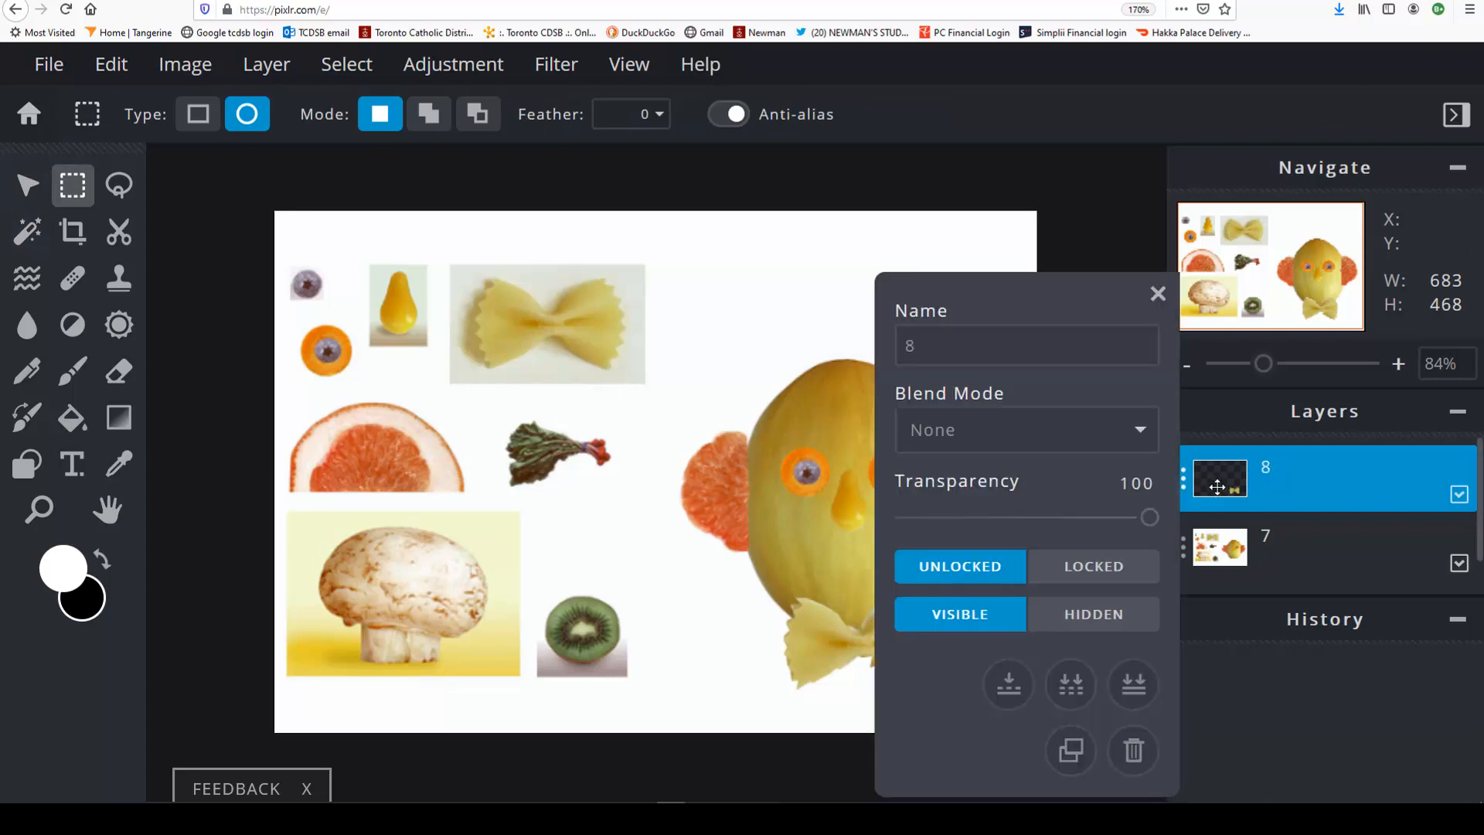
{"action": "left_click", "coordinate": [1009, 683]}
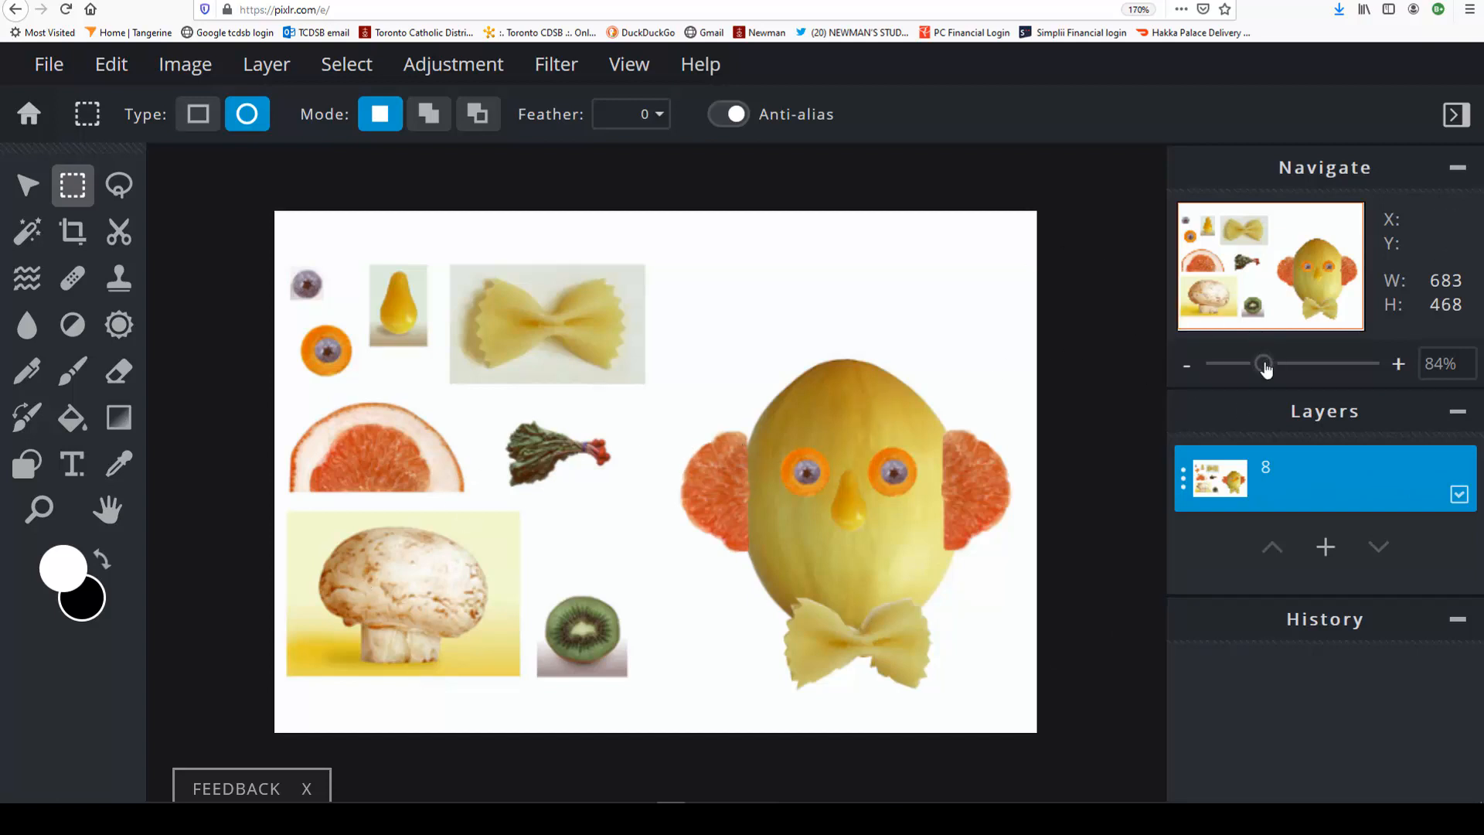
Outline the mushroom with a freehand Lasso selection of about 153 by 124 pixels and copy it.
{"action": "left_click_drag", "start_coordinate": [1265, 369], "coordinate": [1300, 369]}
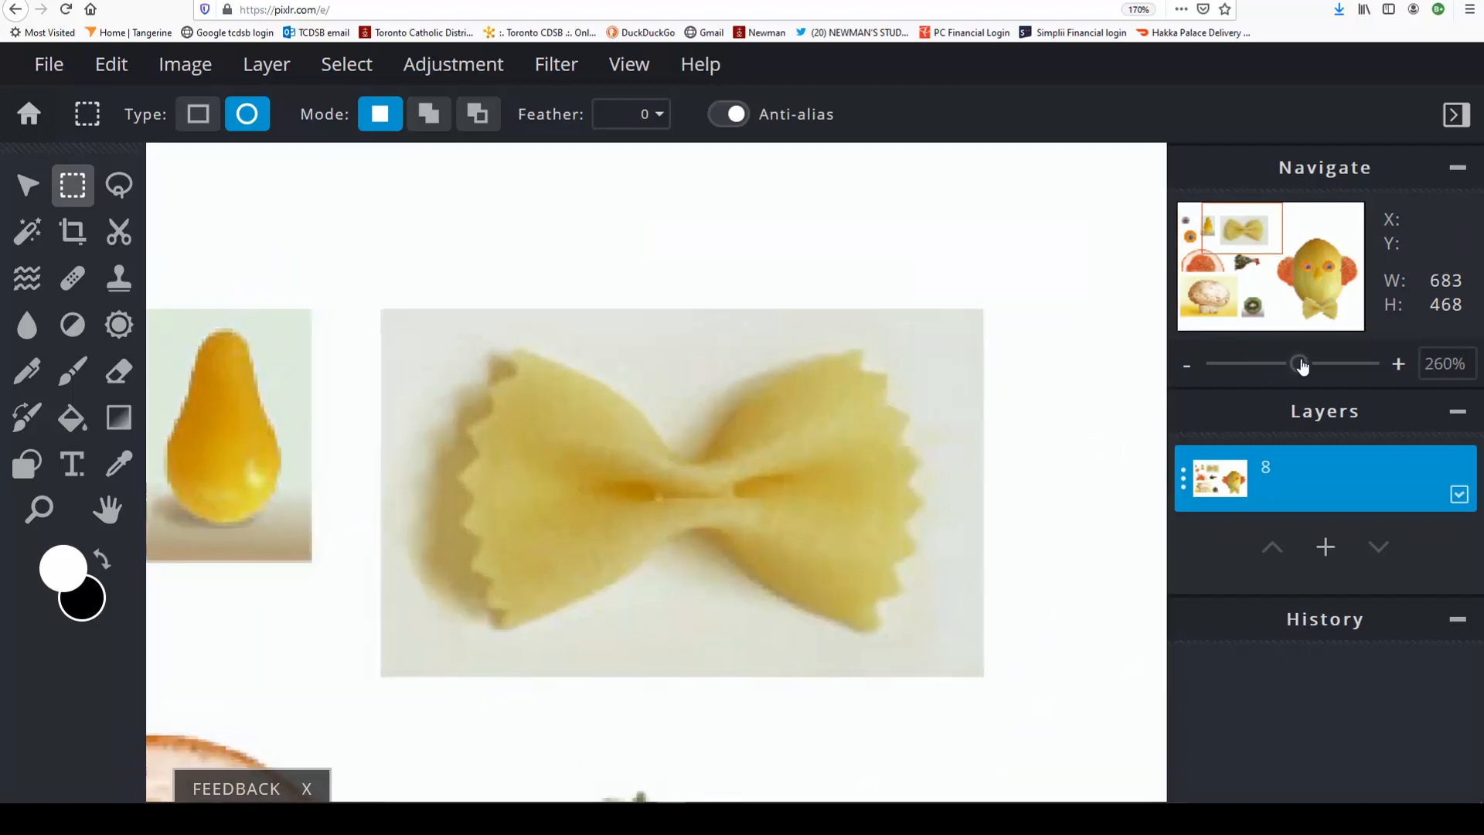
{"action": "left_click_drag", "start_coordinate": [1252, 228], "coordinate": [1214, 294]}
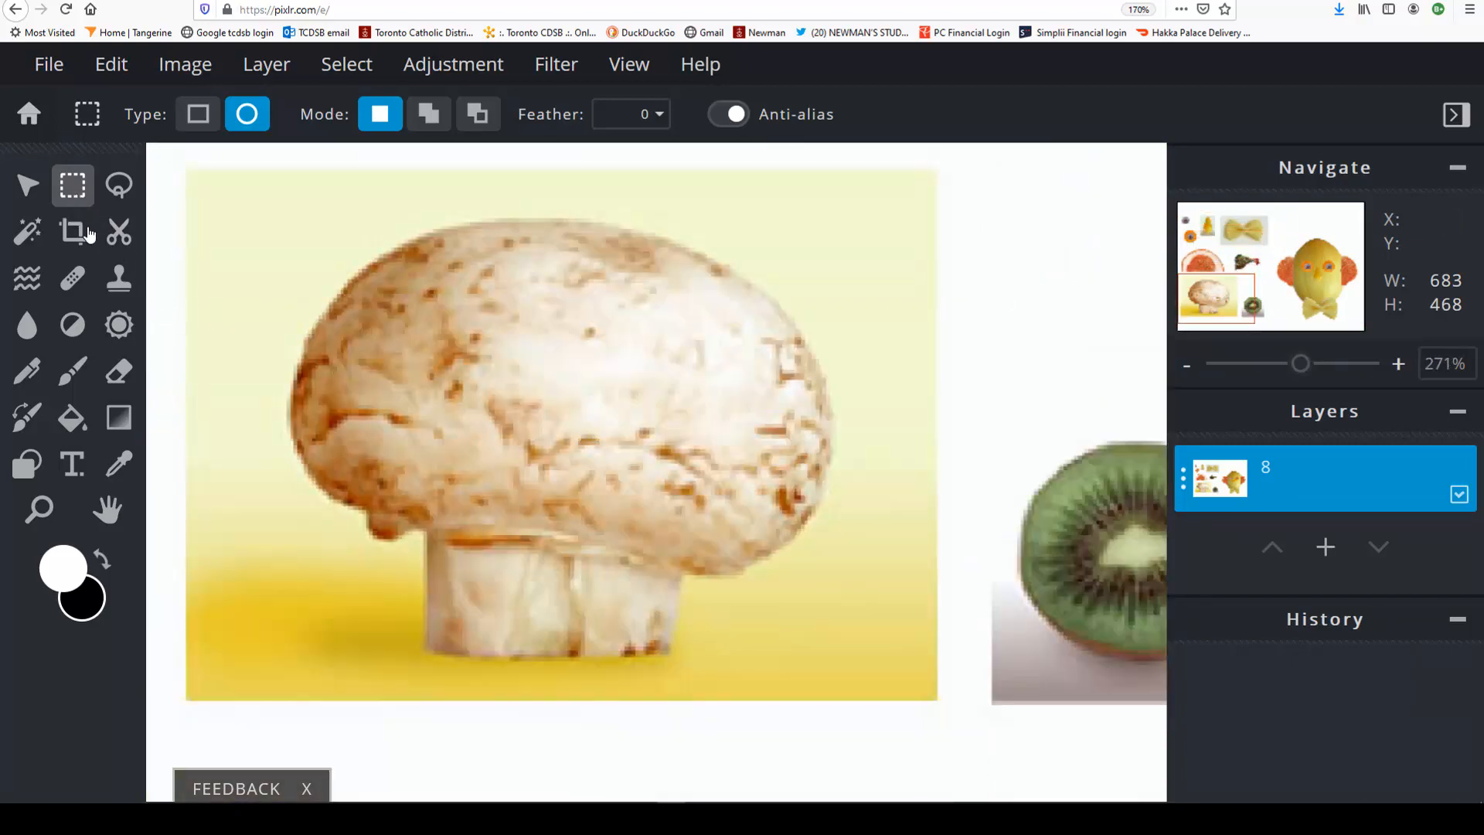
{"action": "left_click", "coordinate": [118, 184]}
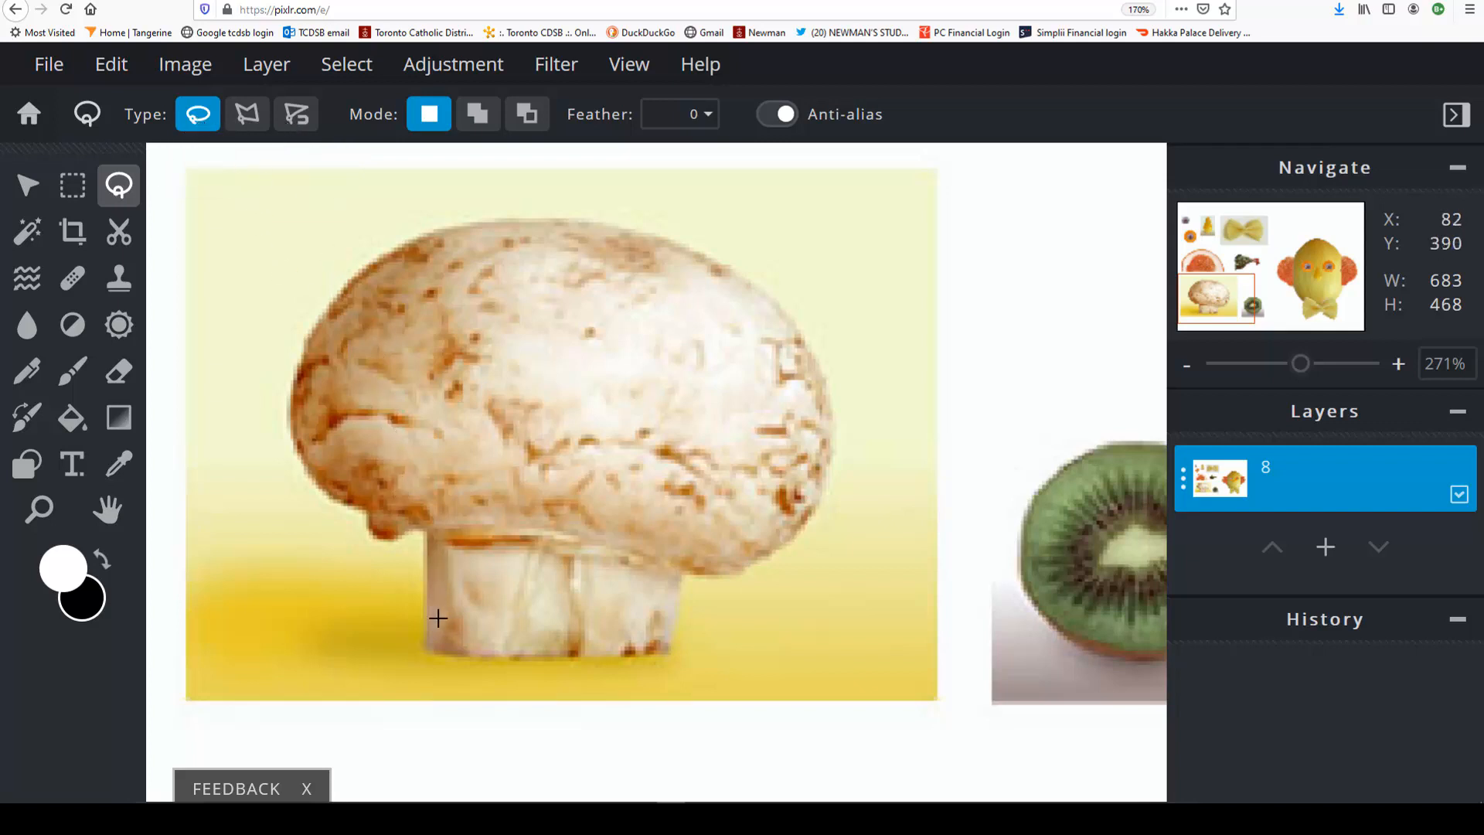
{"action": "left_click_drag", "start_coordinate": [430, 648], "coordinate": [450, 658]}
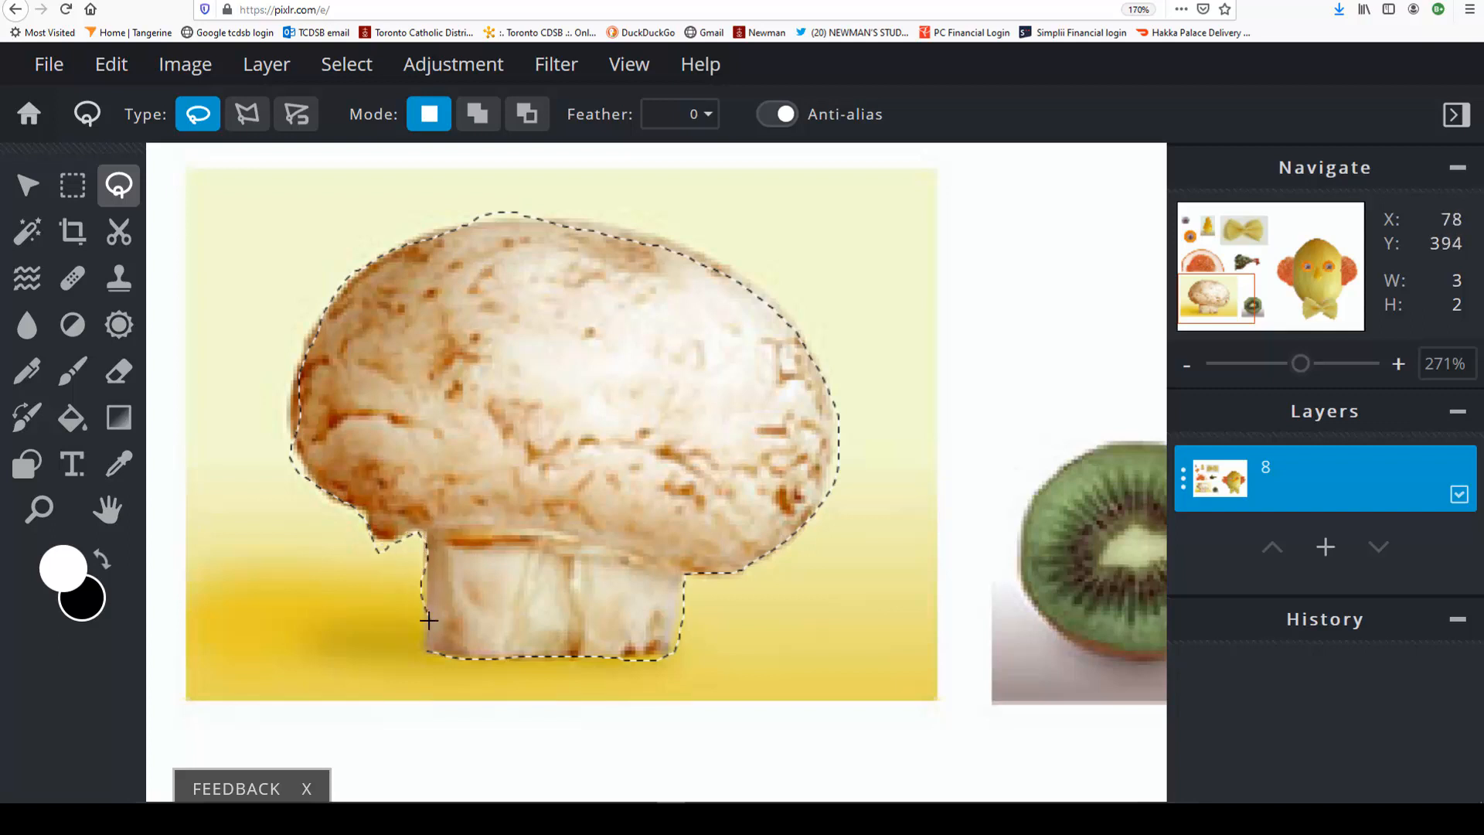
{"action": "left_click_drag", "start_coordinate": [435, 651], "coordinate": [434, 649]}
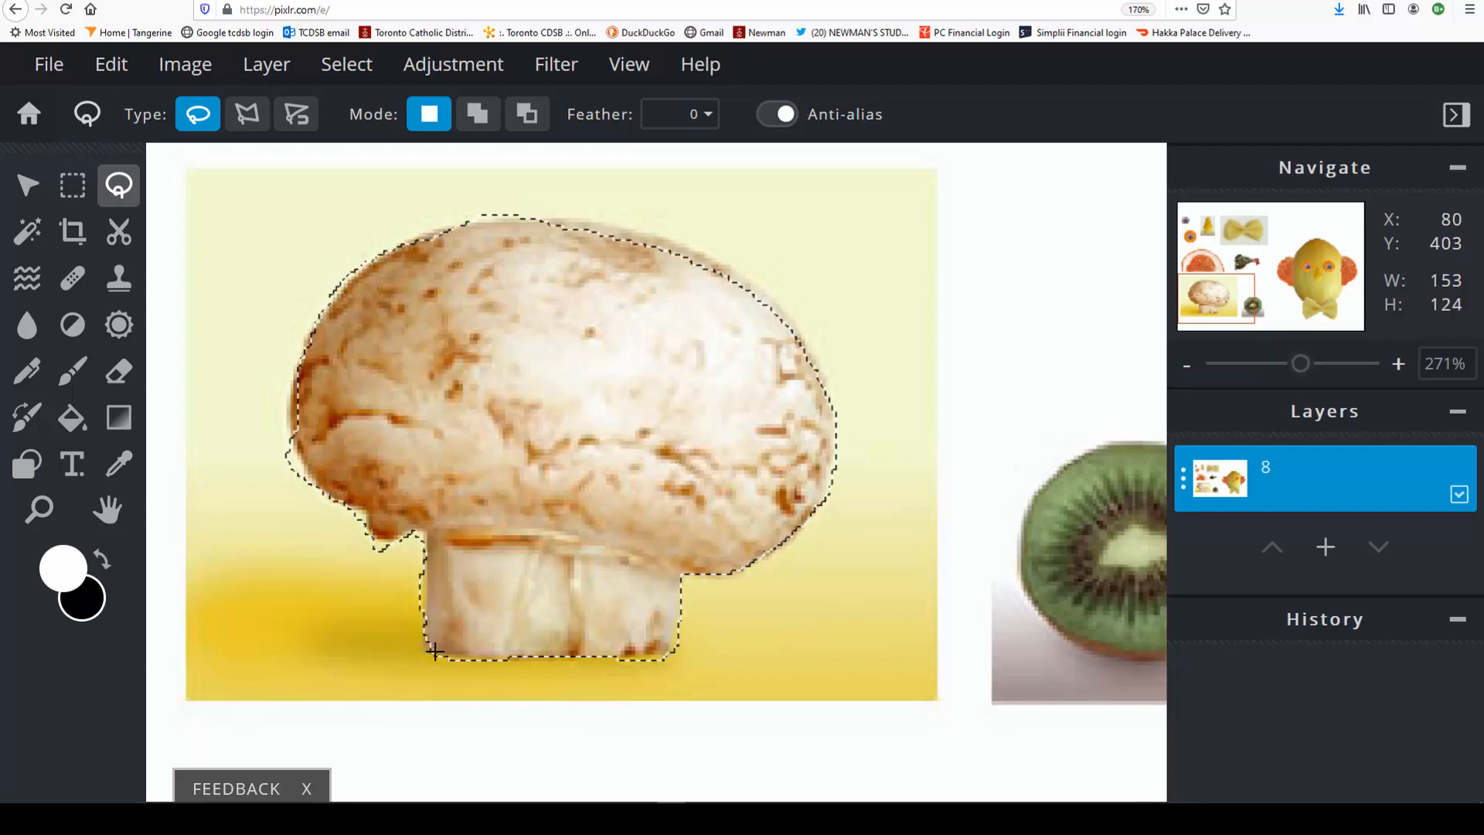
{"action": "left_click", "coordinate": [111, 65]}
{"action": "left_click", "coordinate": [115, 204]}
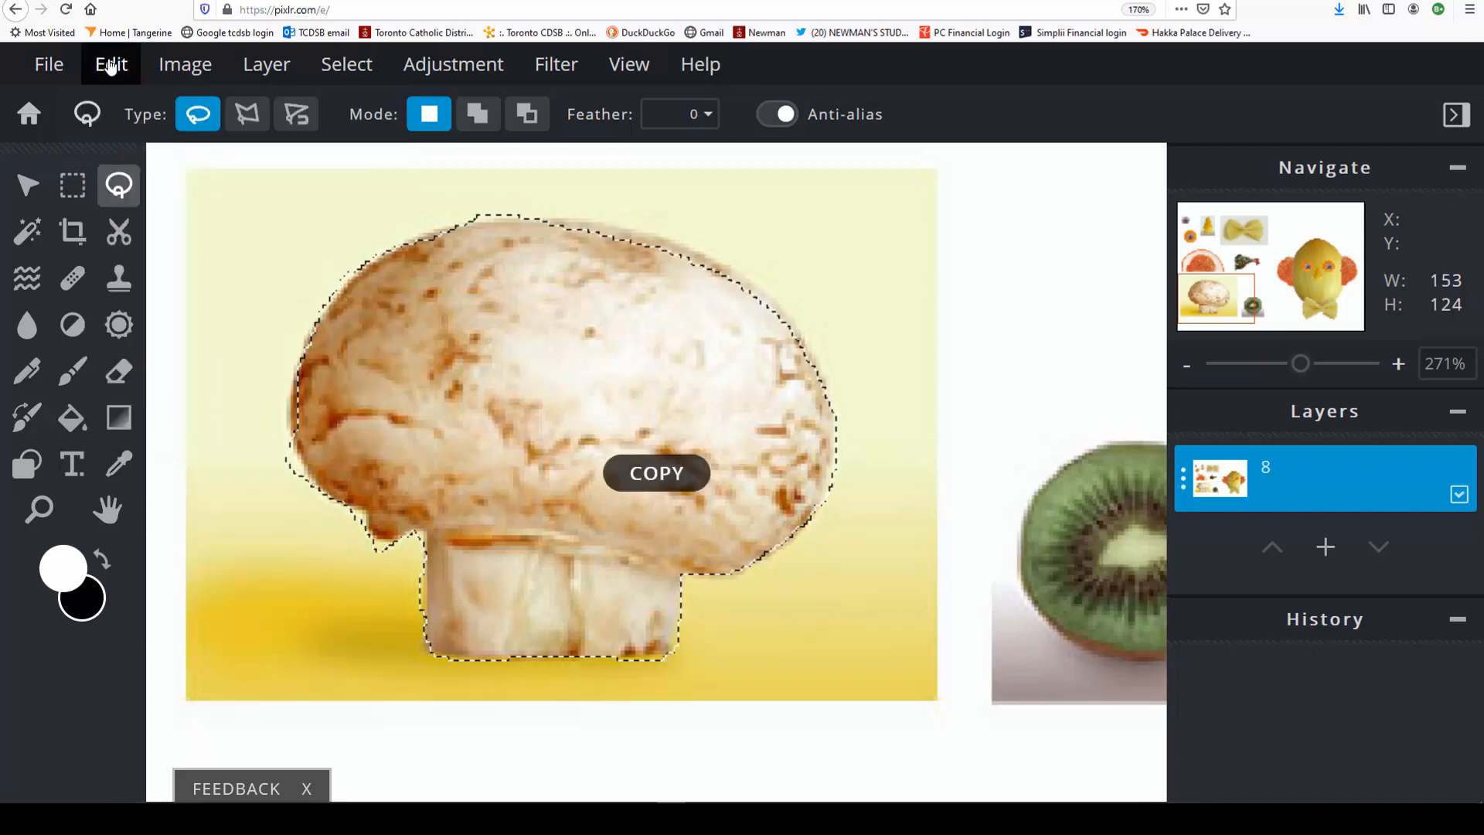
Paste the copied mushroom onto a new layer.
{"action": "left_click", "coordinate": [111, 65]}
{"action": "left_click", "coordinate": [114, 261]}
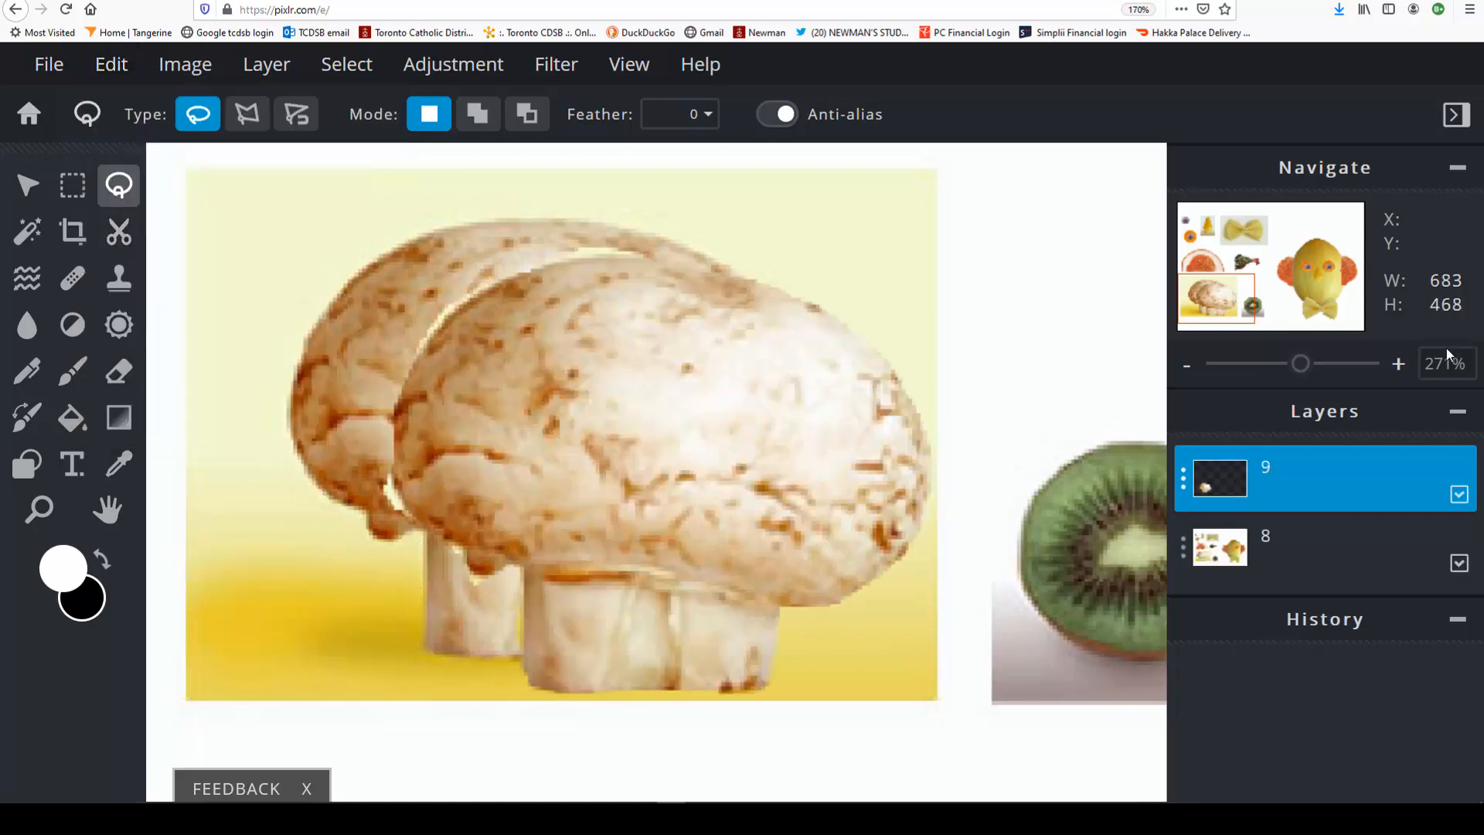
{"action": "left_click", "coordinate": [1268, 369]}
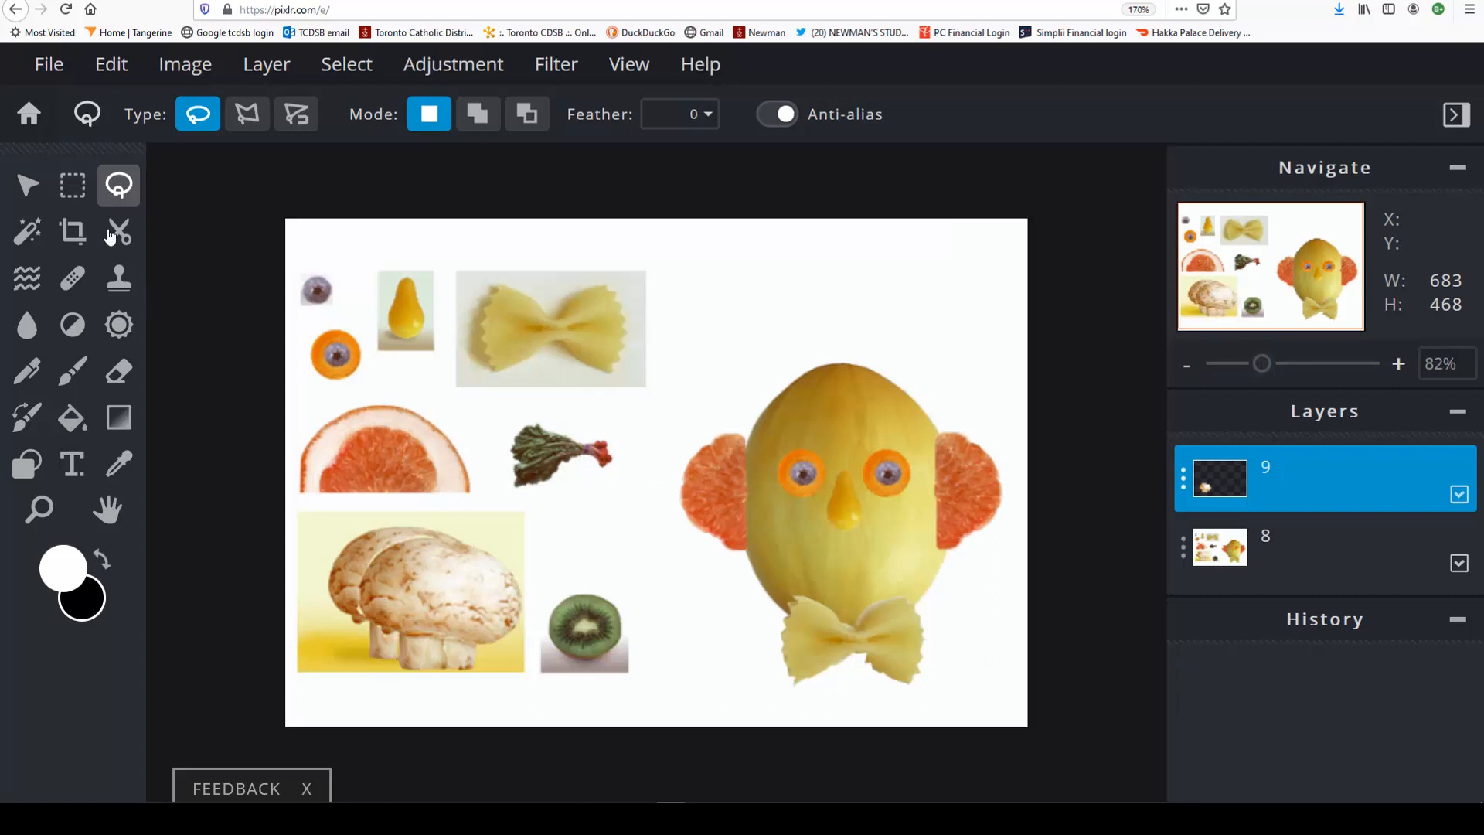
Place the pasted mushroom on top of the melon as a hat, at about left 450, top 30, and tilt it slightly clockwise.
{"action": "left_click", "coordinate": [27, 185]}
{"action": "left_click_drag", "start_coordinate": [433, 599], "coordinate": [849, 332]}
{"action": "left_click_drag", "start_coordinate": [844, 237], "coordinate": [859, 237]}
{"action": "left_click_drag", "start_coordinate": [883, 312], "coordinate": [890, 308]}
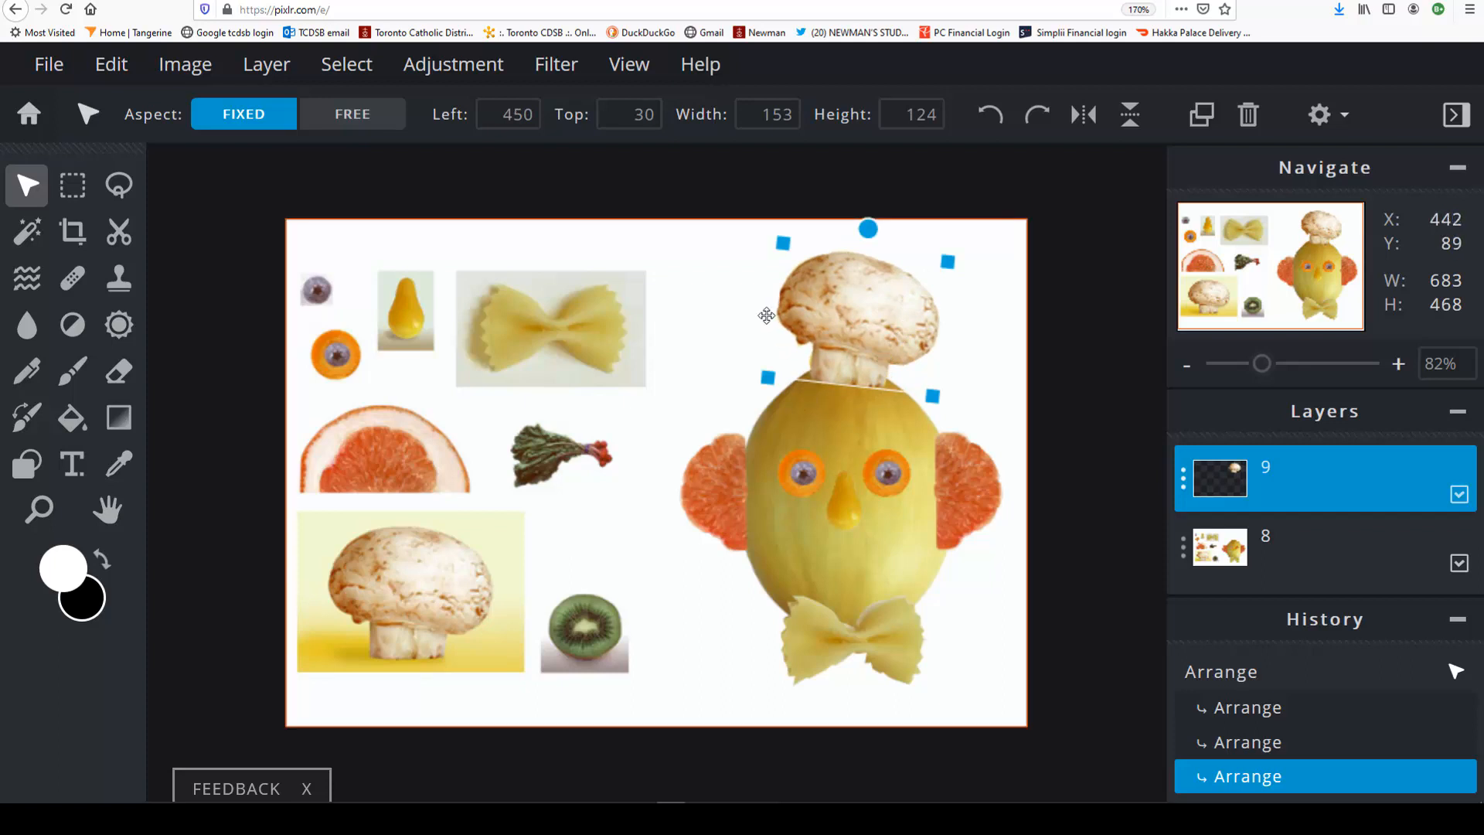
Merge the mushroom hat layer 9 down into the background image.
{"action": "left_click", "coordinate": [720, 309]}
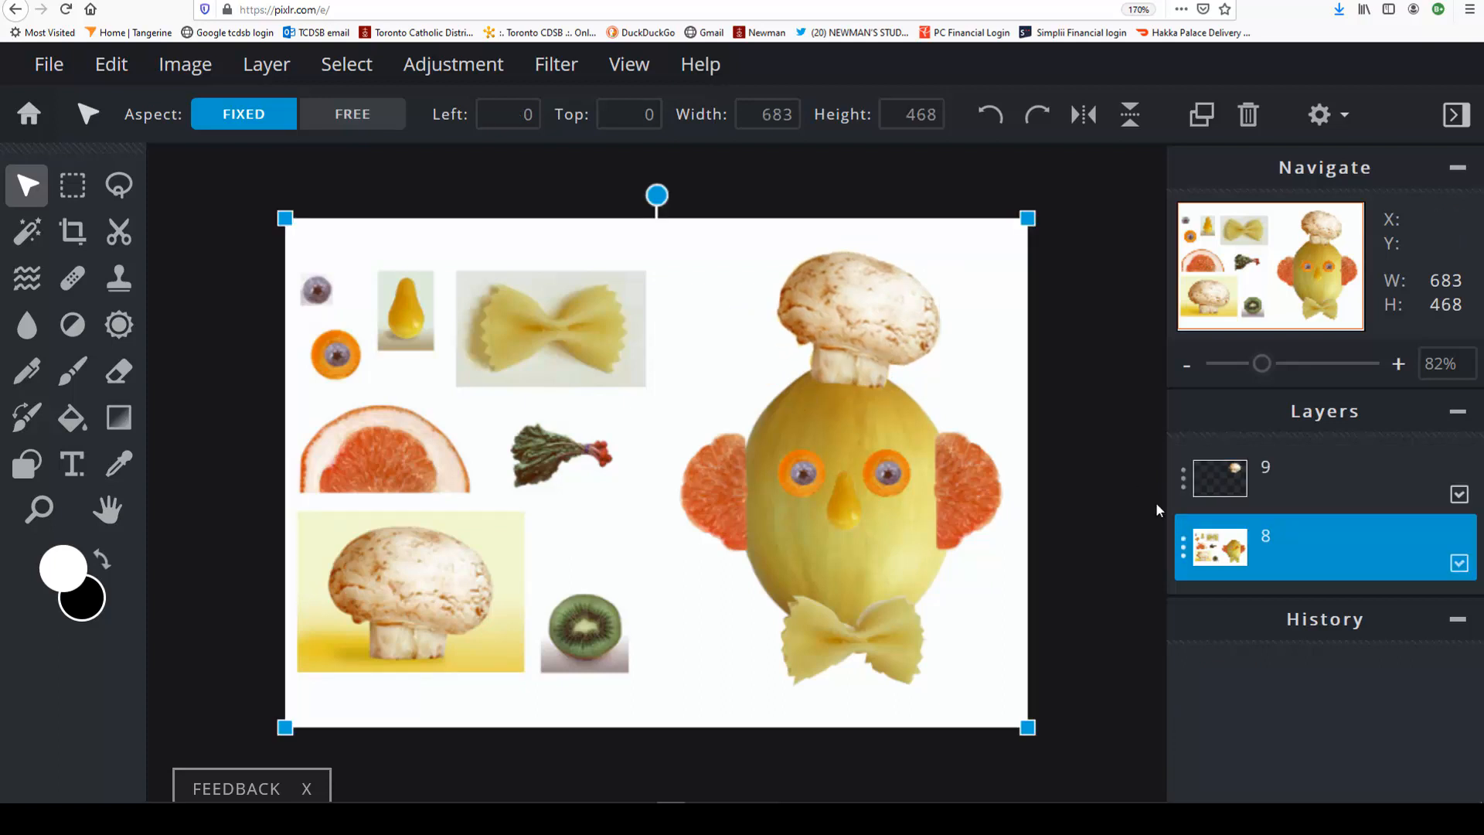
{"action": "left_click", "coordinate": [68, 193]}
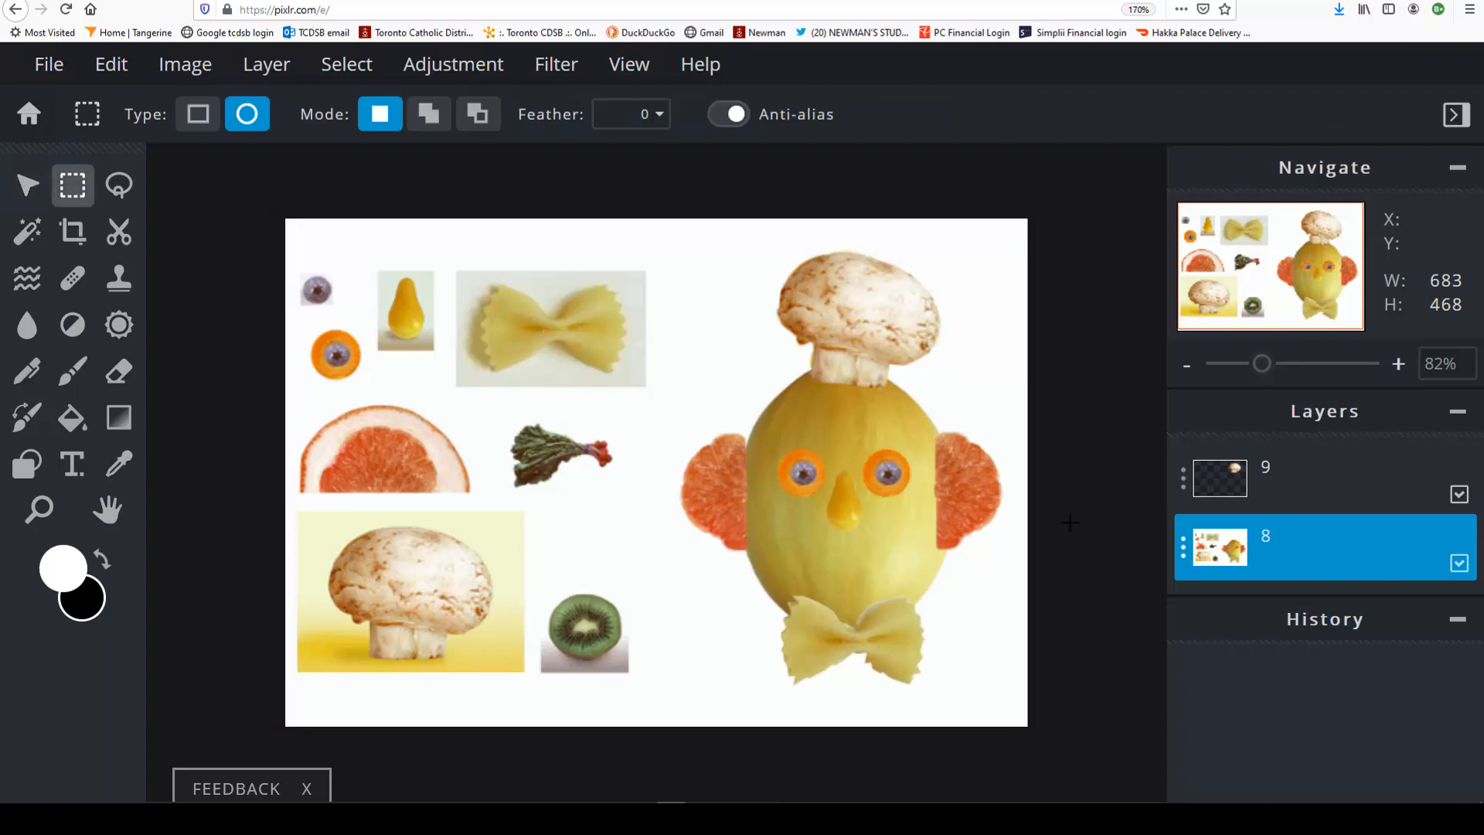
{"action": "left_click", "coordinate": [1334, 476]}
{"action": "left_click", "coordinate": [1333, 476]}
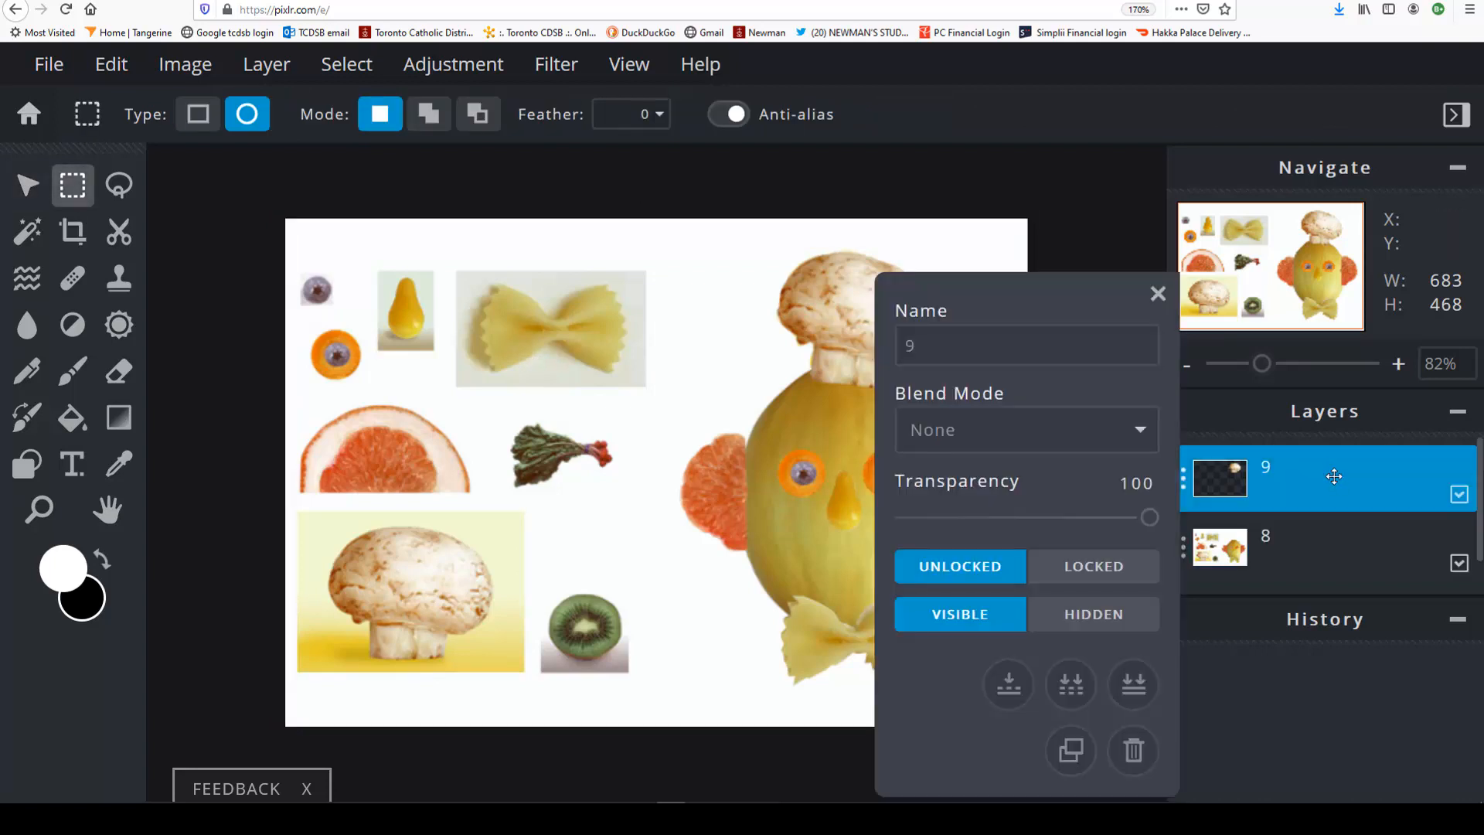
{"action": "left_click", "coordinate": [1008, 684]}
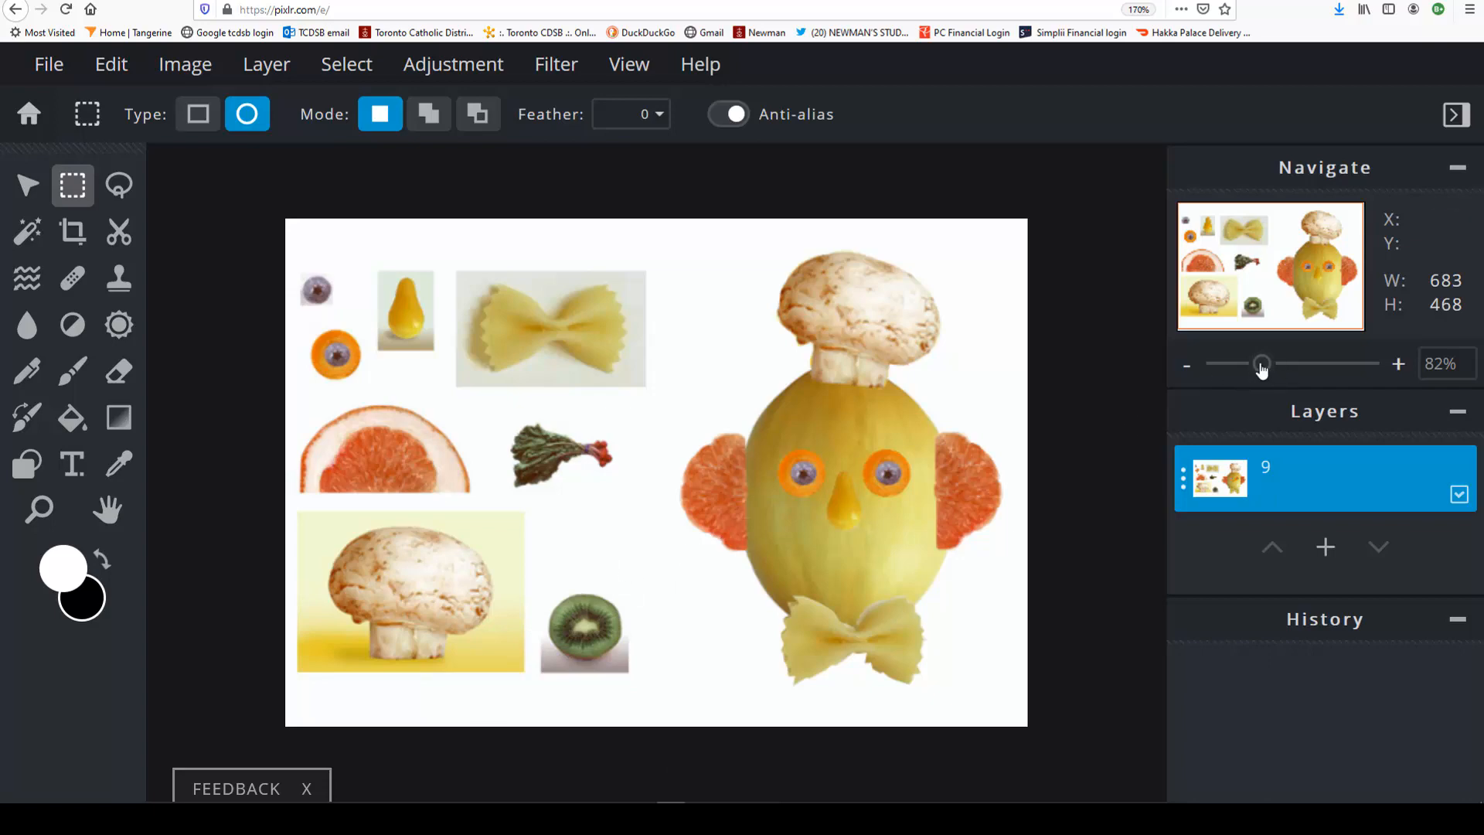
Select the kiwi slice beside the mushroom with an elliptical marquee of about 66 by 51 pixels.
{"action": "left_click_drag", "start_coordinate": [1261, 369], "coordinate": [1292, 365]}
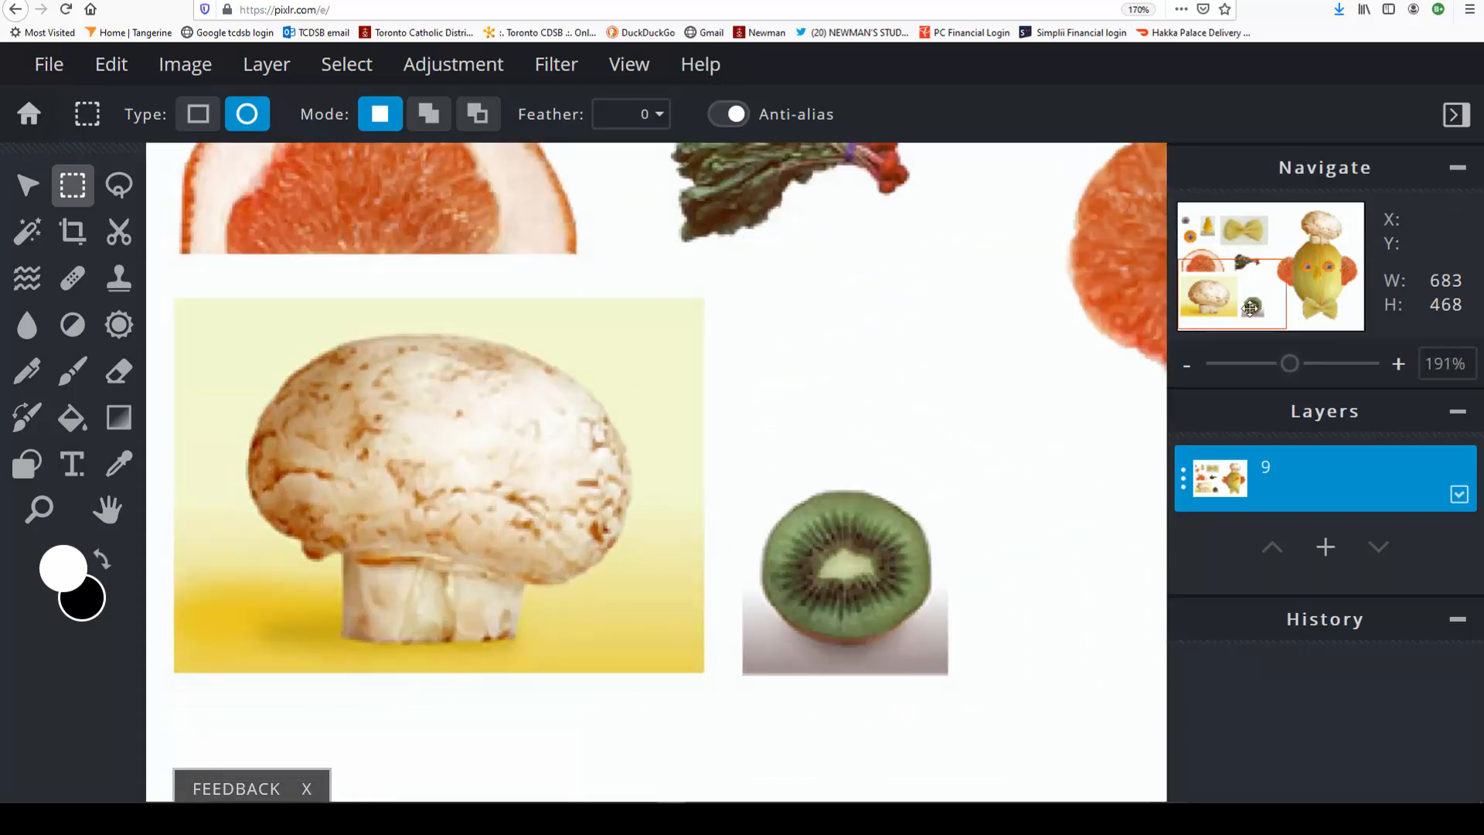
{"action": "left_click_drag", "start_coordinate": [1250, 308], "coordinate": [1248, 339]}
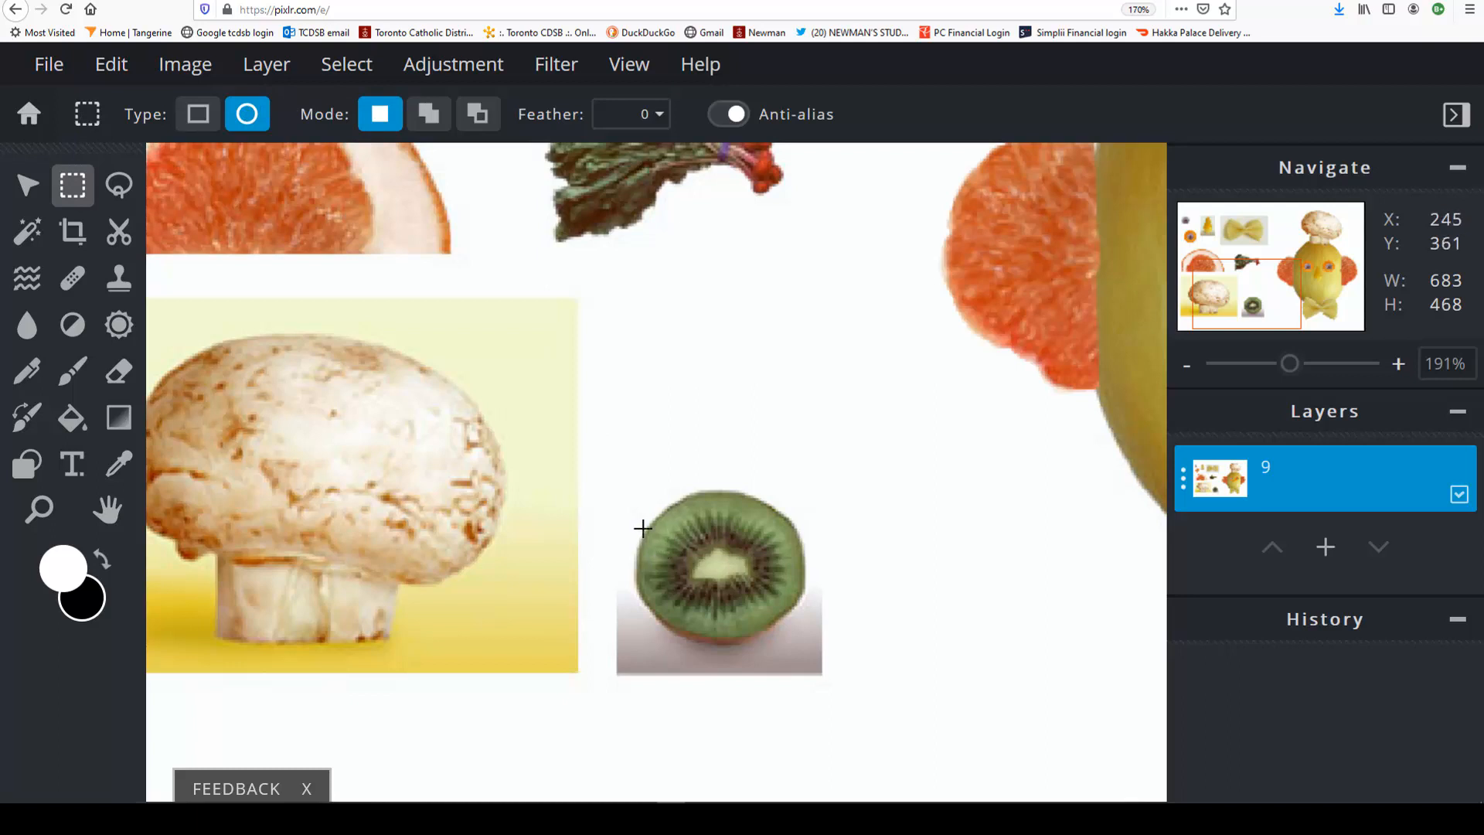
{"action": "left_click_drag", "start_coordinate": [628, 526], "coordinate": [816, 646]}
{"action": "left_click_drag", "start_coordinate": [641, 528], "coordinate": [810, 637]}
{"action": "left_click_drag", "start_coordinate": [736, 581], "coordinate": [725, 566]}
{"action": "left_click_drag", "start_coordinate": [628, 501], "coordinate": [780, 616]}
{"action": "left_click_drag", "start_coordinate": [717, 568], "coordinate": [733, 580]}
{"action": "left_click_drag", "start_coordinate": [648, 506], "coordinate": [814, 636]}
{"action": "left_click_drag", "start_coordinate": [735, 577], "coordinate": [724, 574]}
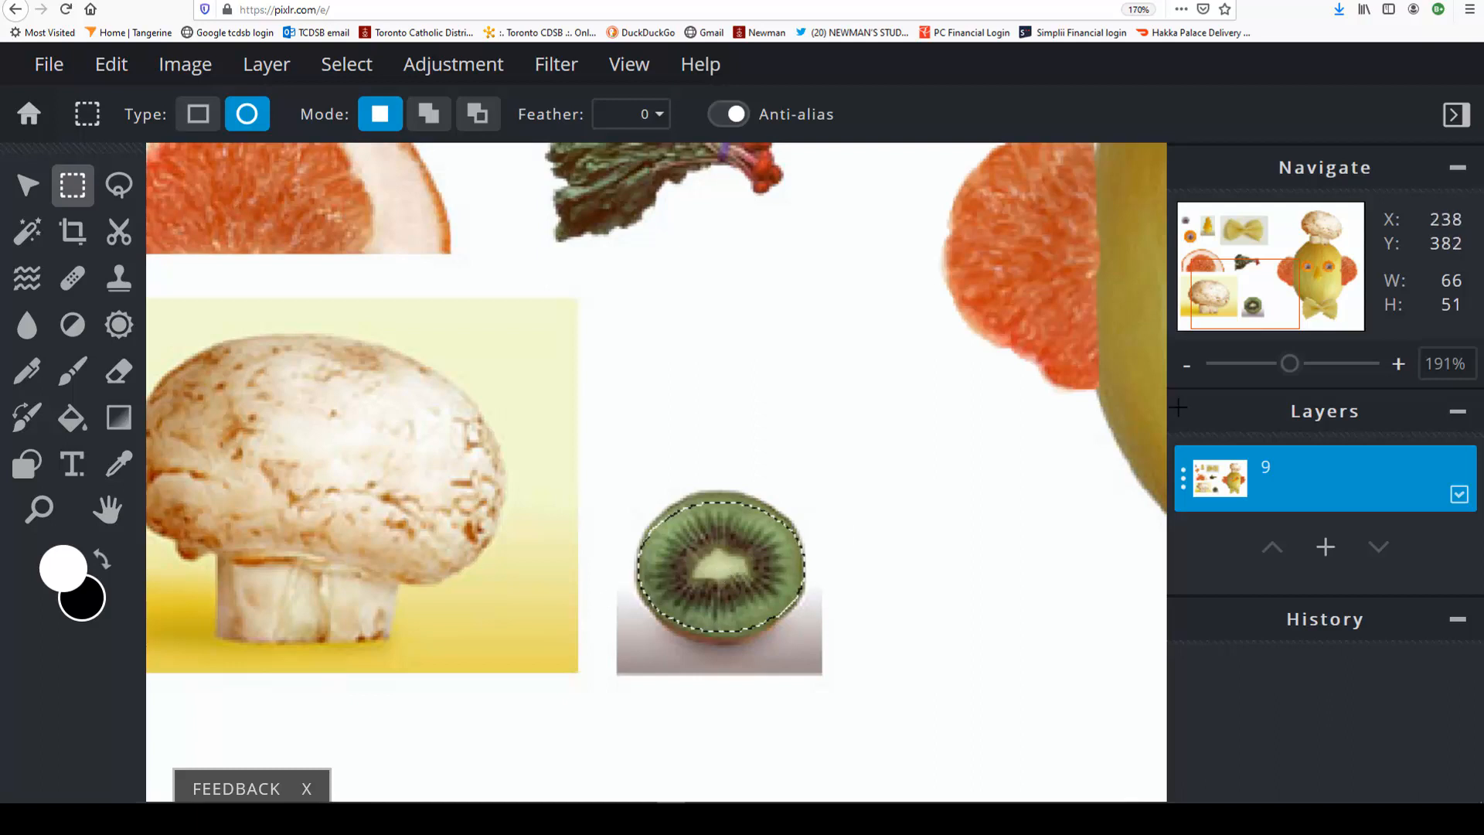
Copy the selected kiwi slice and paste it onto a new layer.
{"action": "left_click", "coordinate": [1323, 363]}
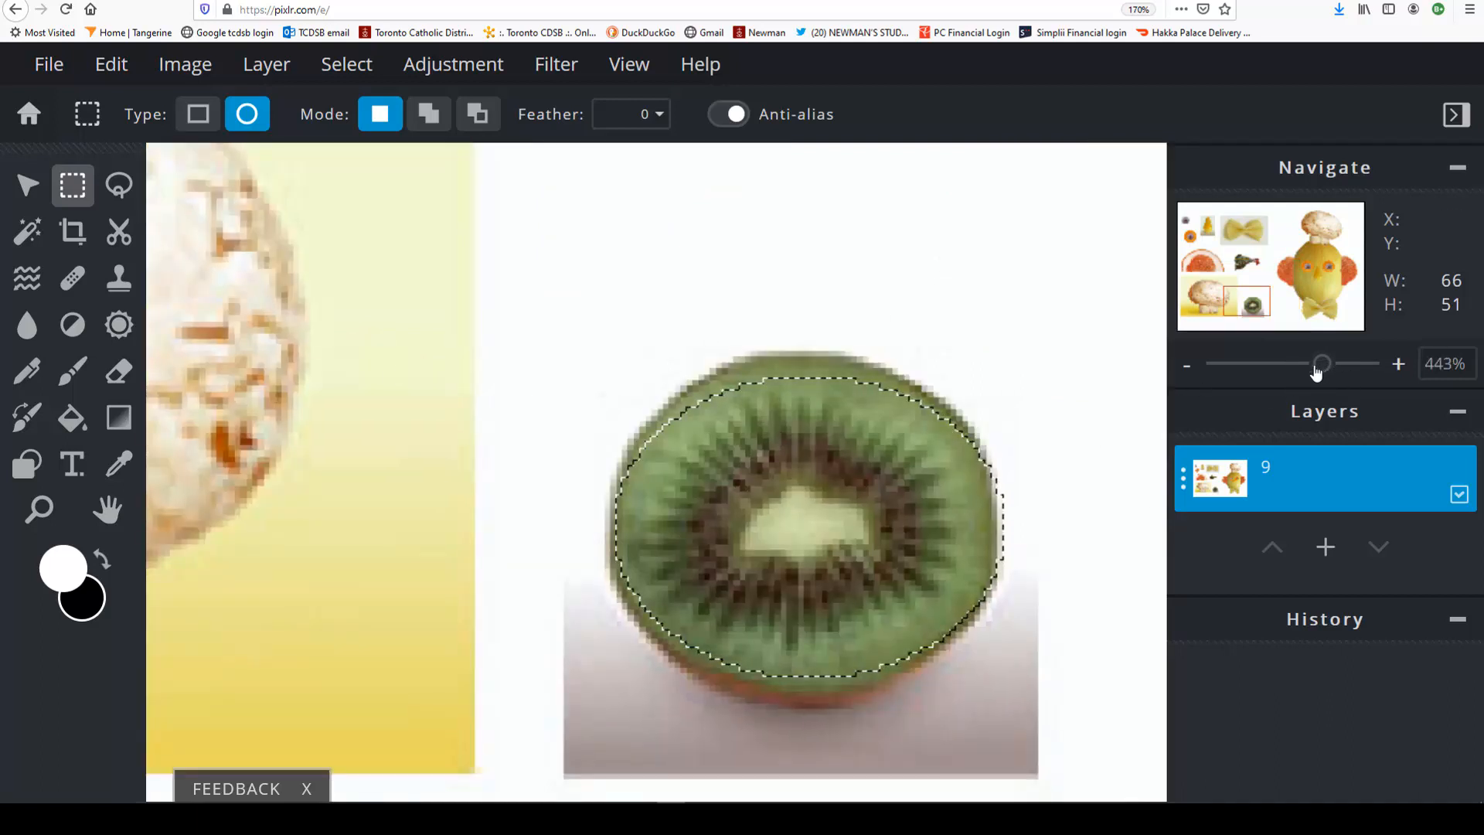
{"action": "left_click", "coordinate": [1291, 370]}
{"action": "left_click_drag", "start_coordinate": [1291, 371], "coordinate": [1230, 371]}
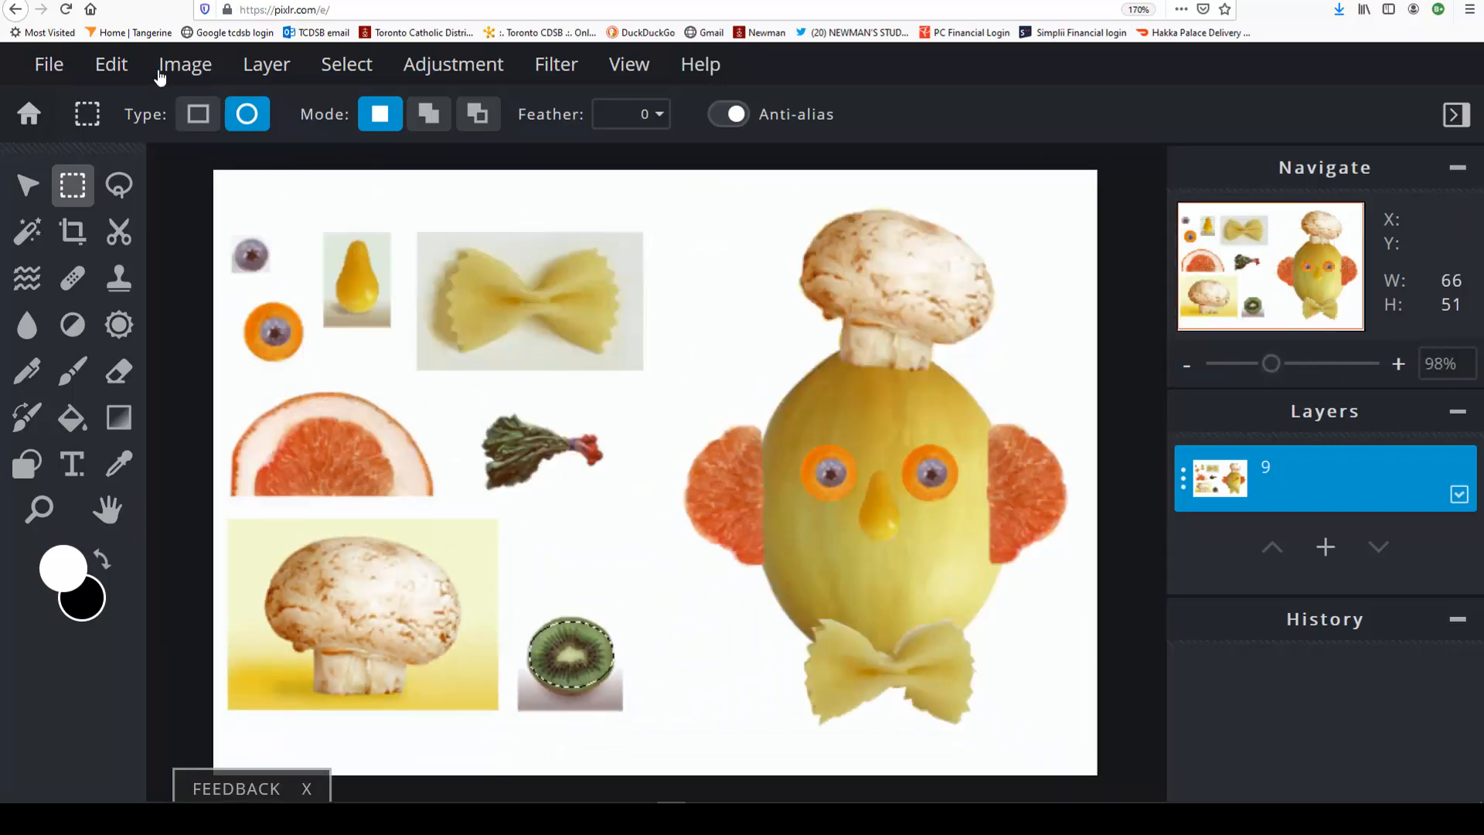
{"action": "left_click", "coordinate": [121, 69]}
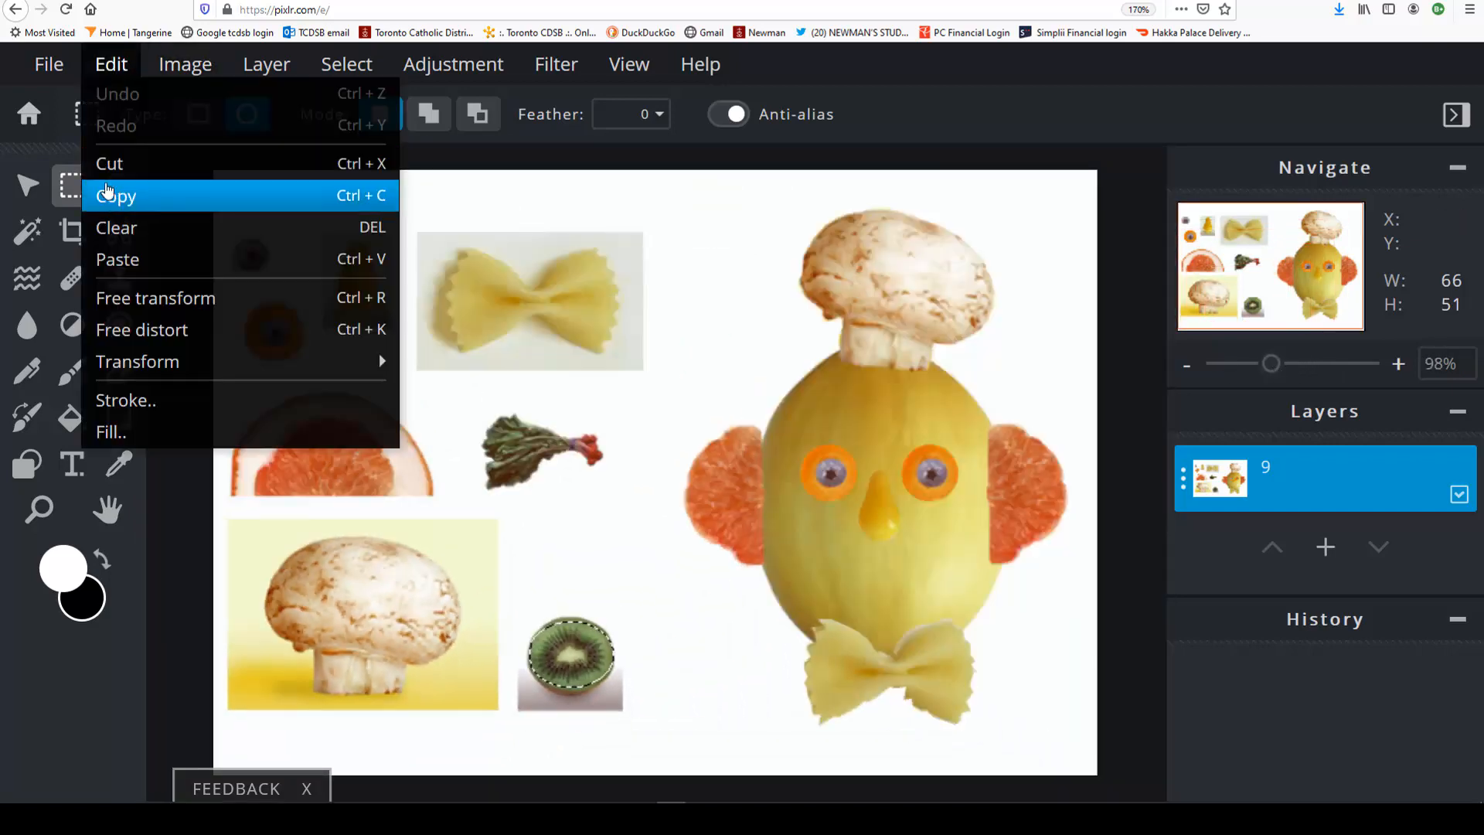
{"action": "left_click", "coordinate": [119, 194]}
{"action": "left_click", "coordinate": [101, 71]}
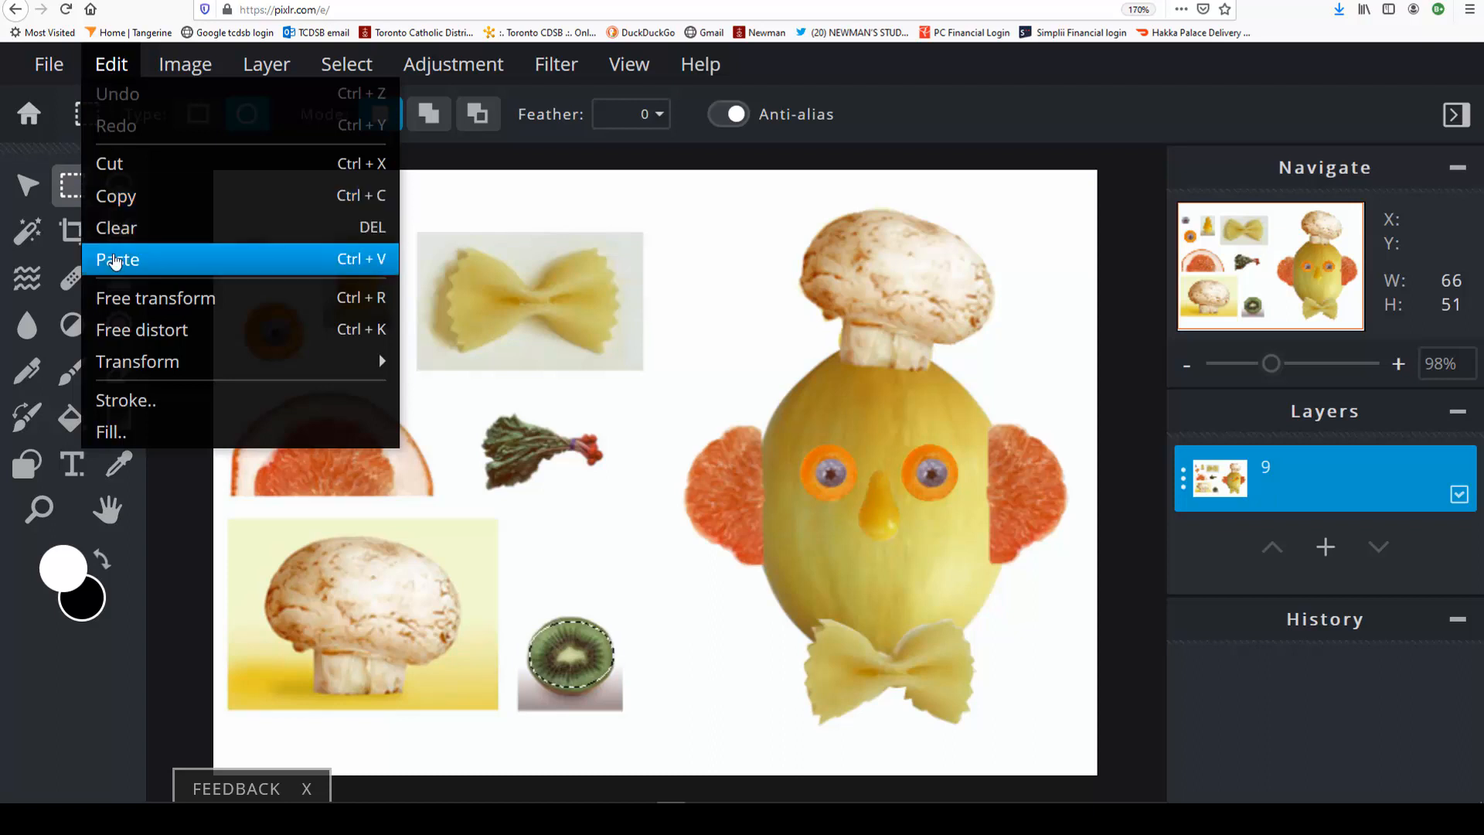
{"action": "left_click", "coordinate": [114, 257]}
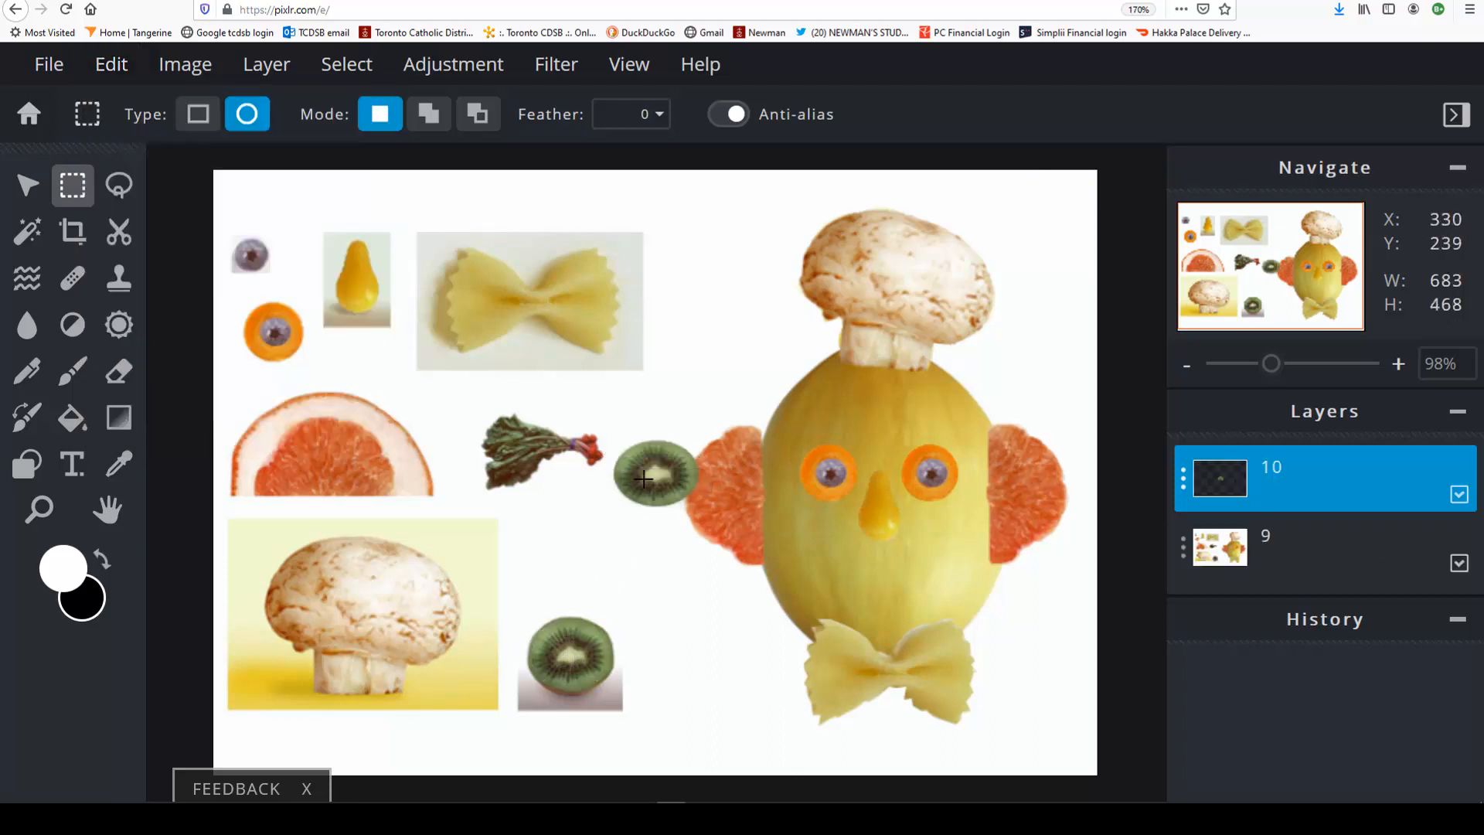
Move the pasted kiwi below the nose as the mouth, at about left 492, top 294, and merge its layer 10 down.
{"action": "left_click", "coordinate": [27, 185]}
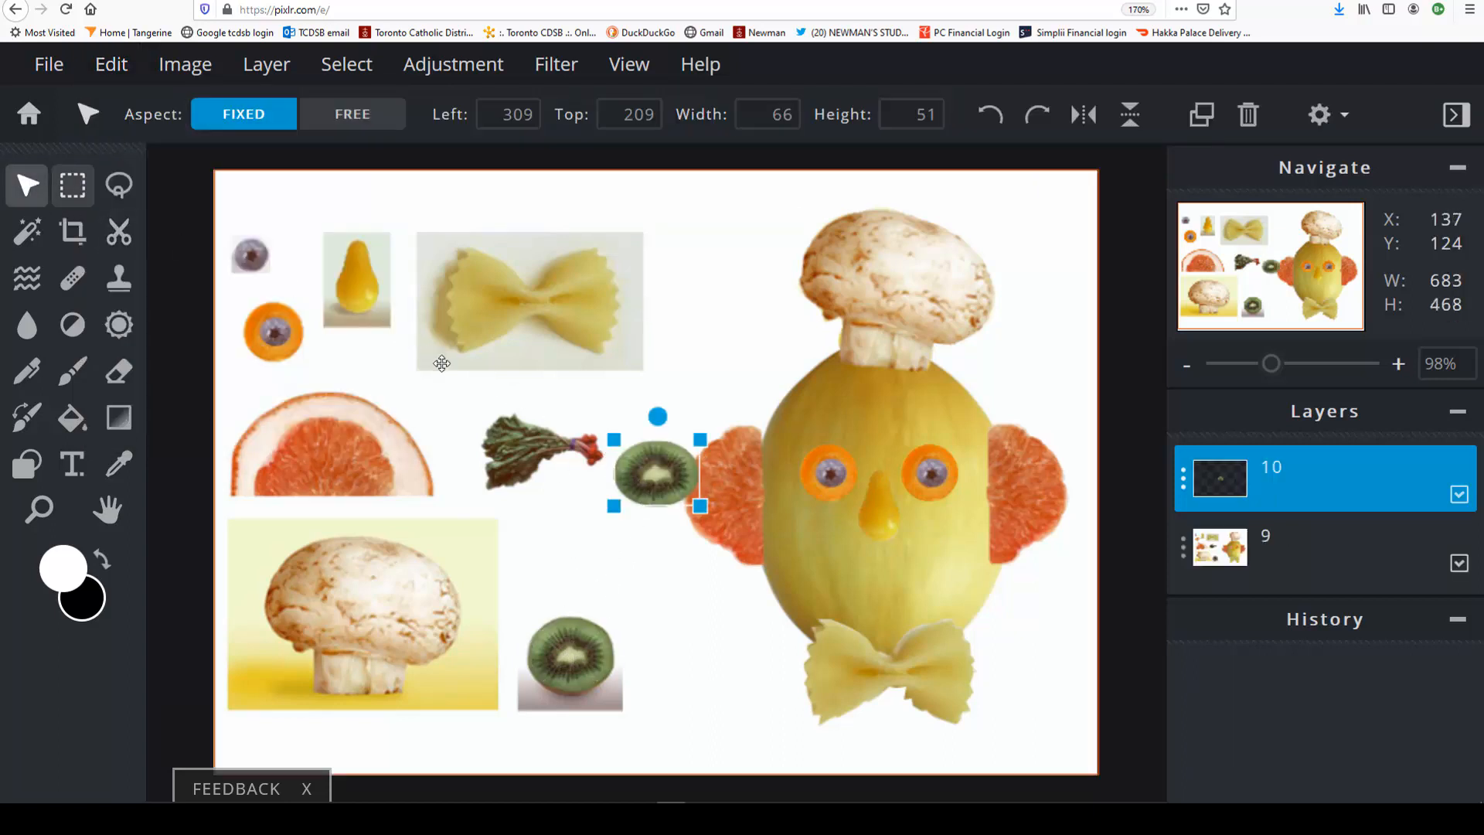
{"action": "left_click_drag", "start_coordinate": [633, 466], "coordinate": [871, 578]}
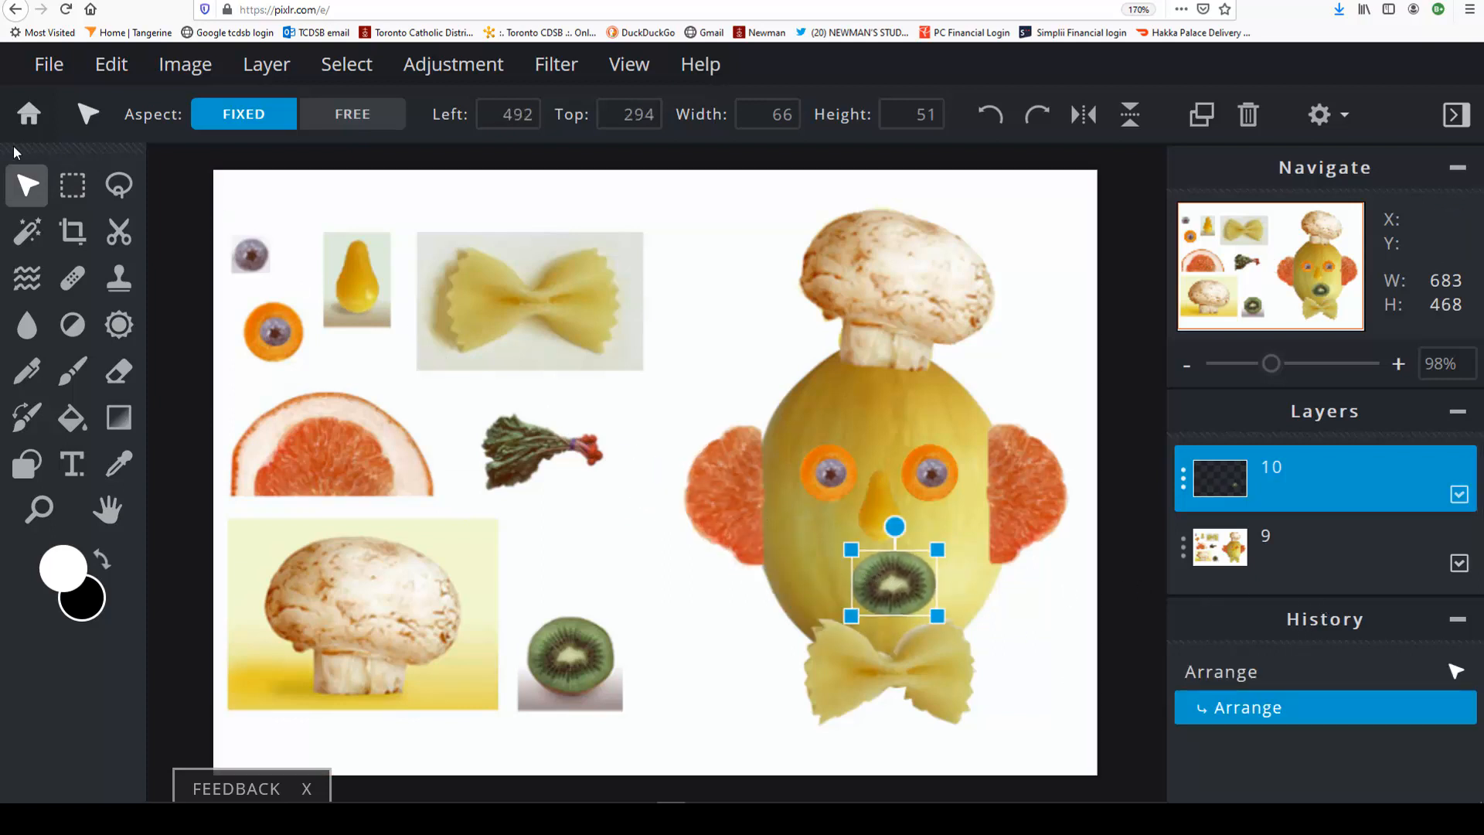
{"action": "key", "text": "m"}
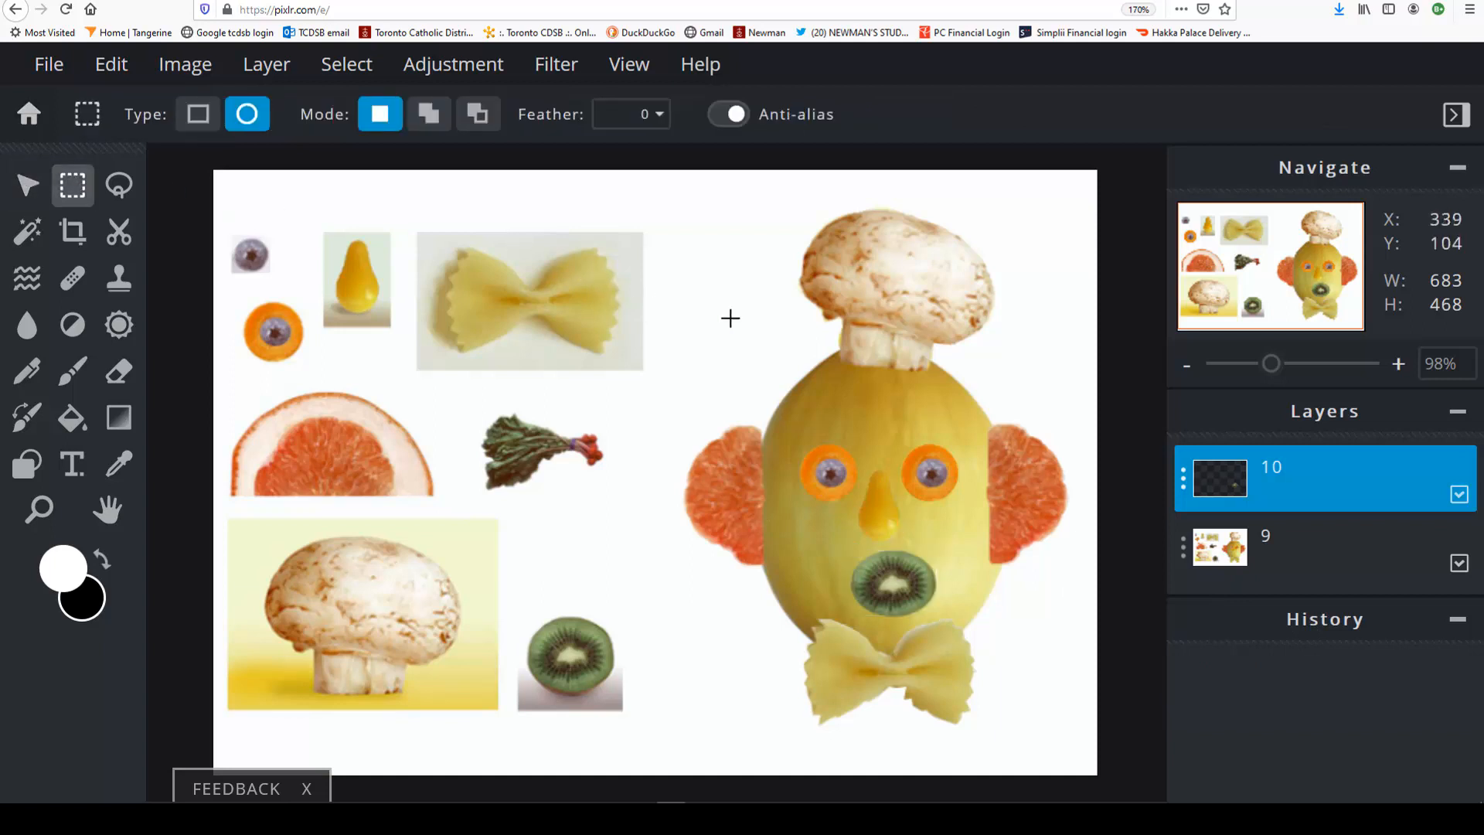
{"action": "left_click", "coordinate": [1296, 478]}
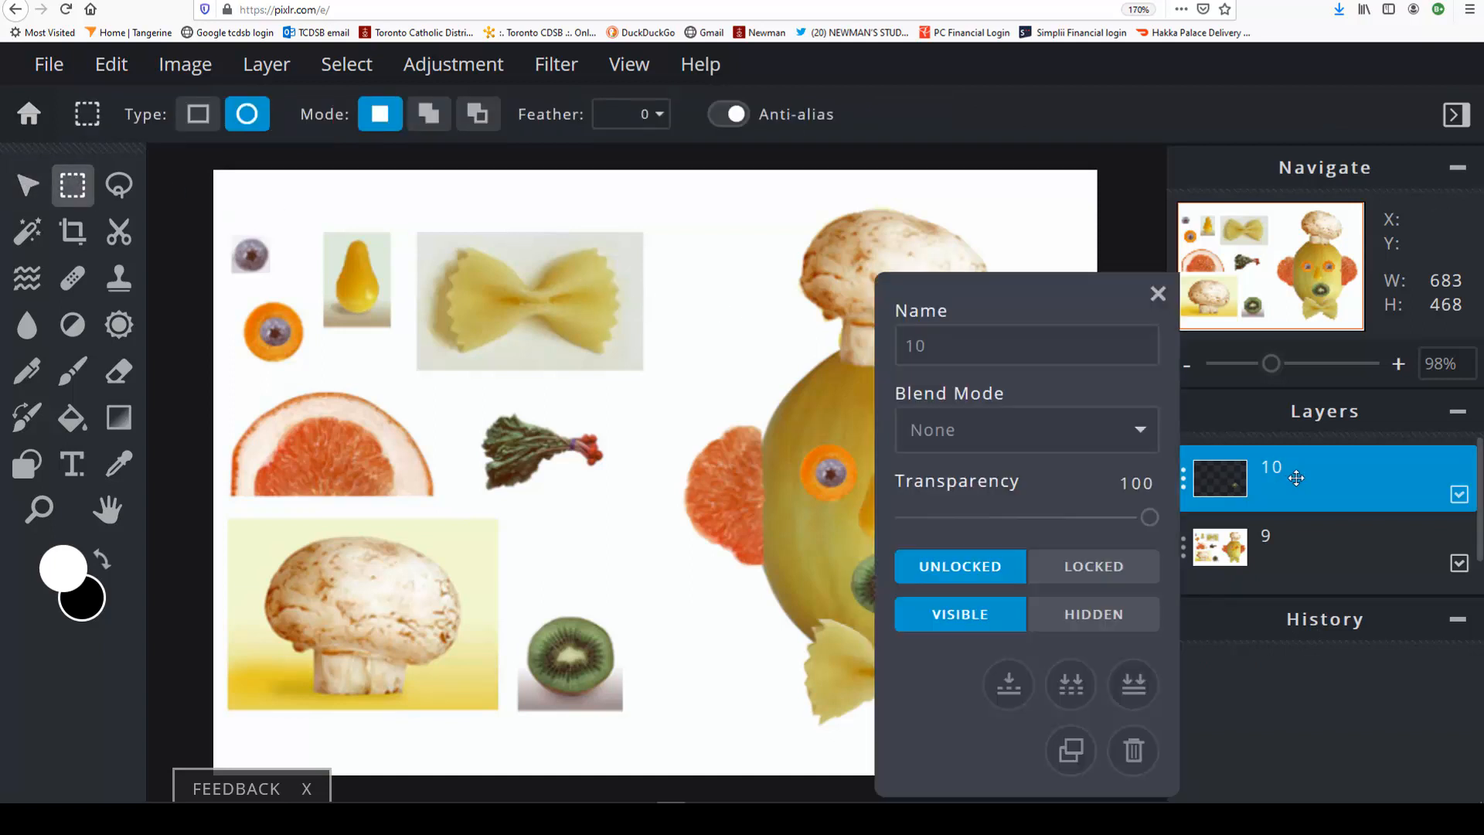
{"action": "left_click", "coordinate": [1009, 683]}
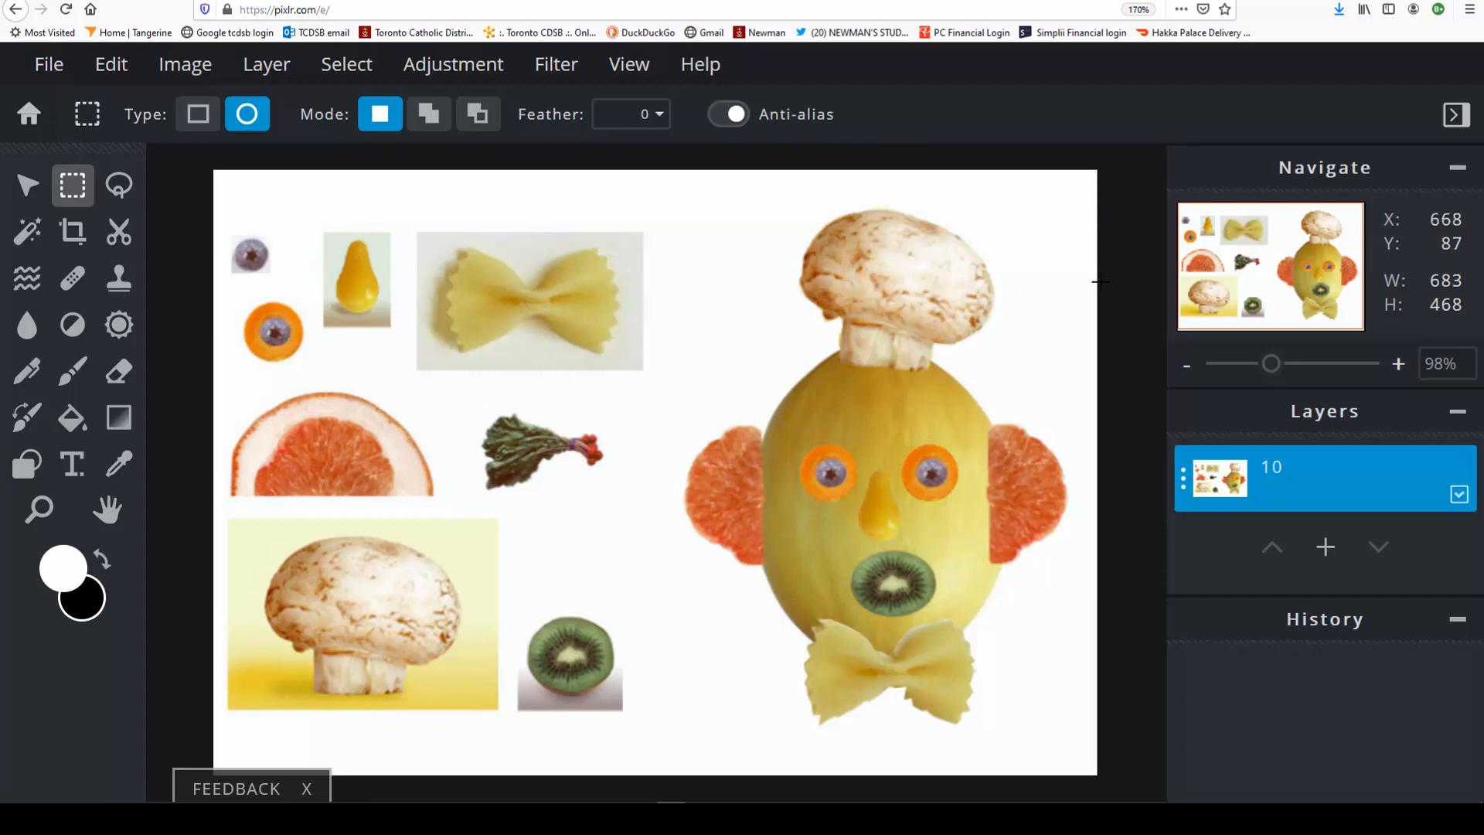
Outline the bunch of radishes with a magnetic Lasso selection of about 92 by 62 pixels.
{"action": "left_click_drag", "start_coordinate": [1264, 369], "coordinate": [1289, 365]}
{"action": "mouse_move", "coordinate": [1262, 272]}
{"action": "left_mouse_down"}
{"action": "mouse_move", "coordinate": [1262, 249]}
{"action": "mouse_move", "coordinate": [1259, 265]}
{"action": "left_mouse_up"}
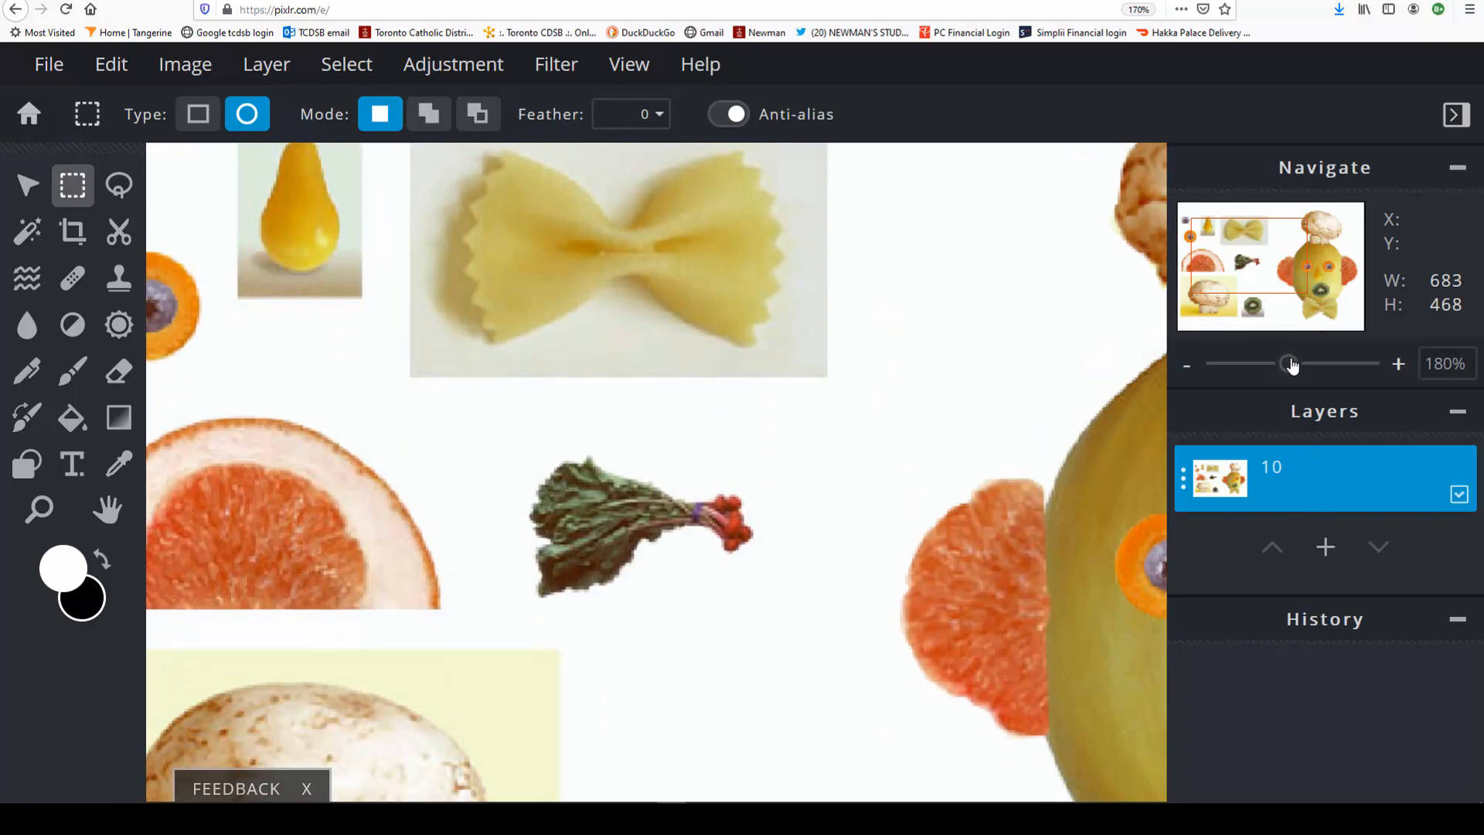
{"action": "mouse_move", "coordinate": [1292, 364]}
{"action": "left_mouse_down"}
{"action": "mouse_move", "coordinate": [1279, 365]}
{"action": "mouse_move", "coordinate": [1302, 364]}
{"action": "left_mouse_up"}
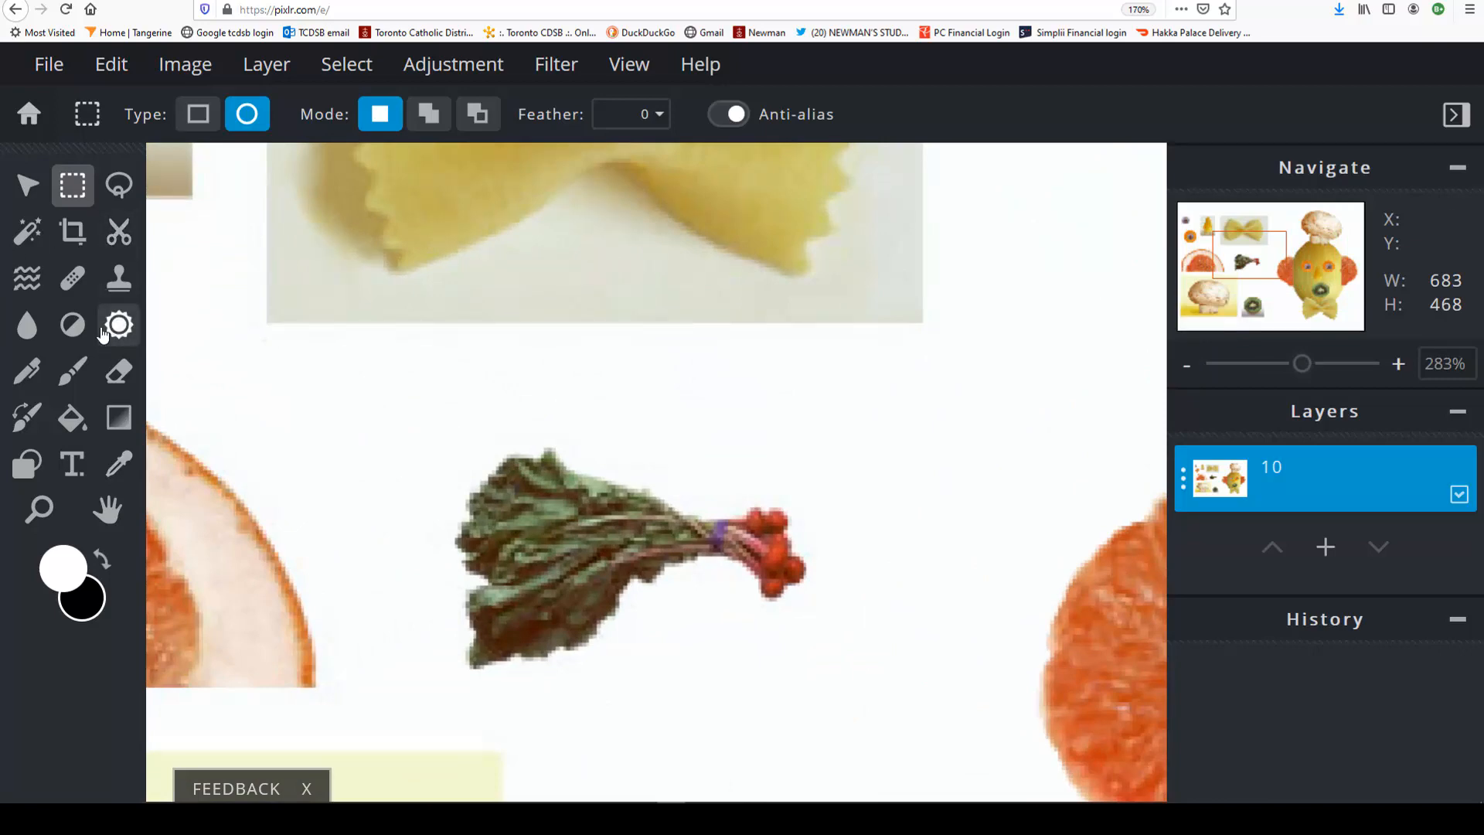
{"action": "left_click", "coordinate": [119, 185]}
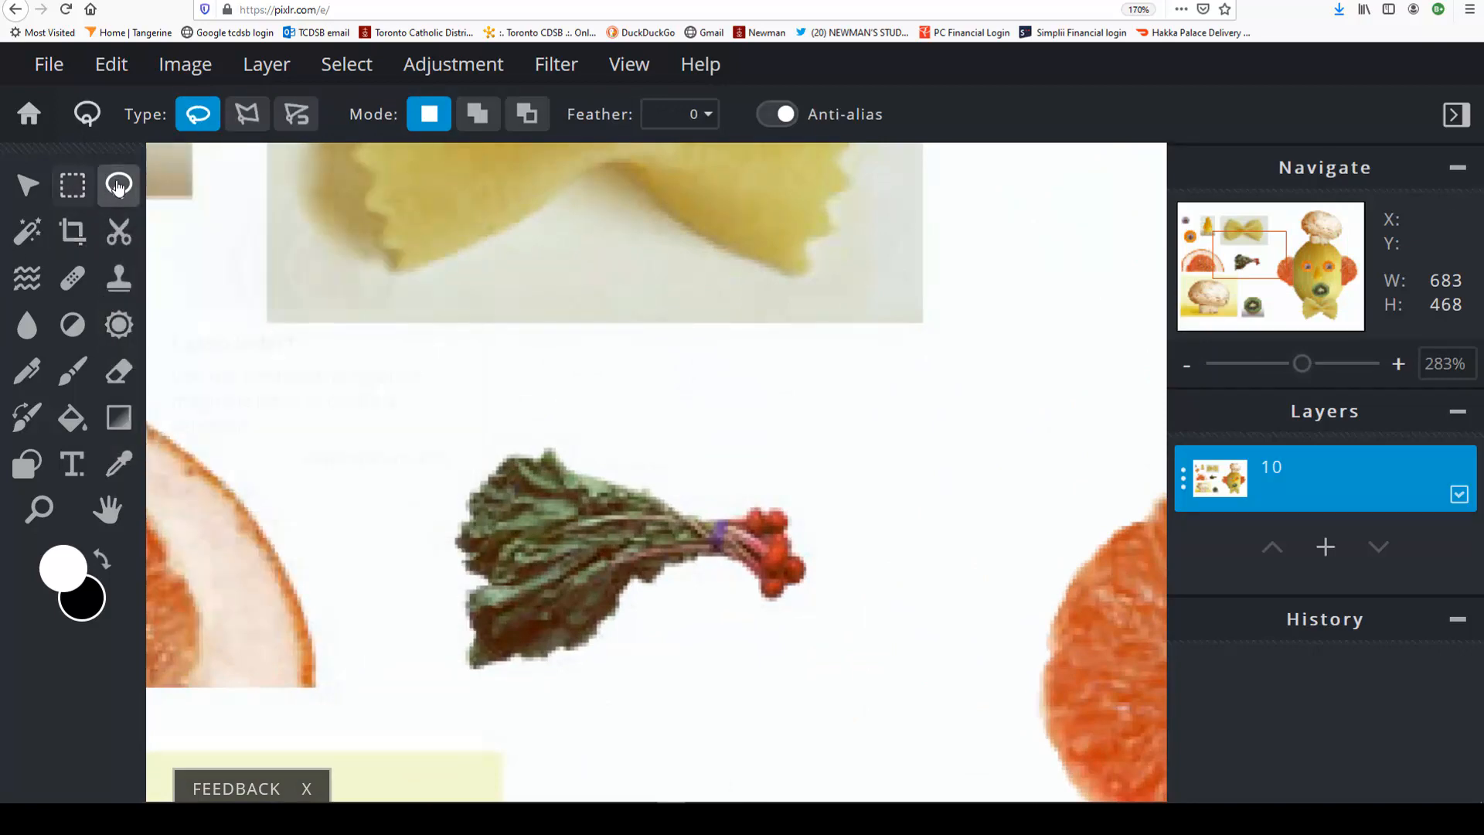
{"action": "left_click", "coordinate": [294, 115]}
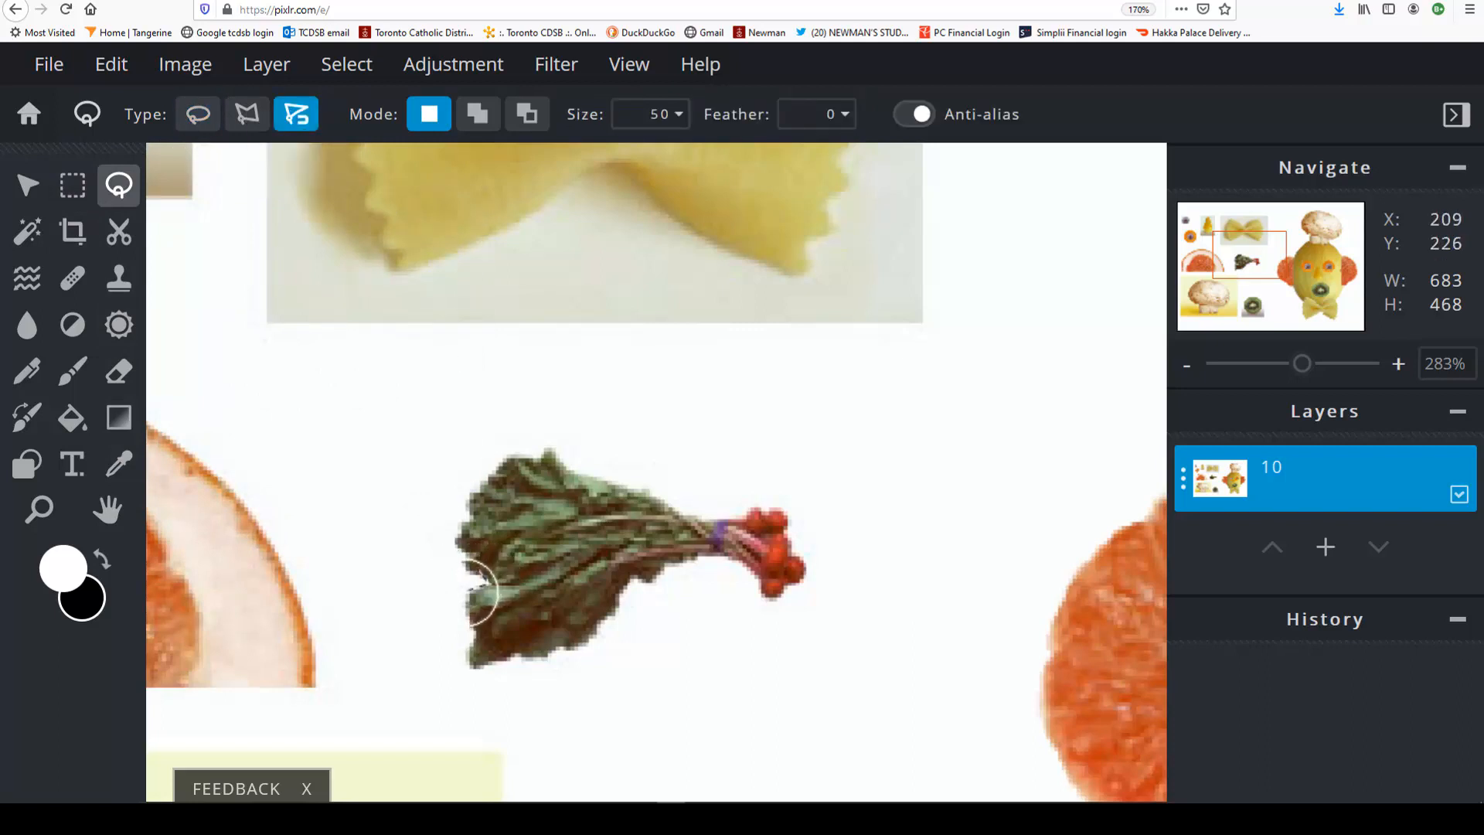
{"action": "left_click_drag", "start_coordinate": [465, 593], "coordinate": [481, 636]}
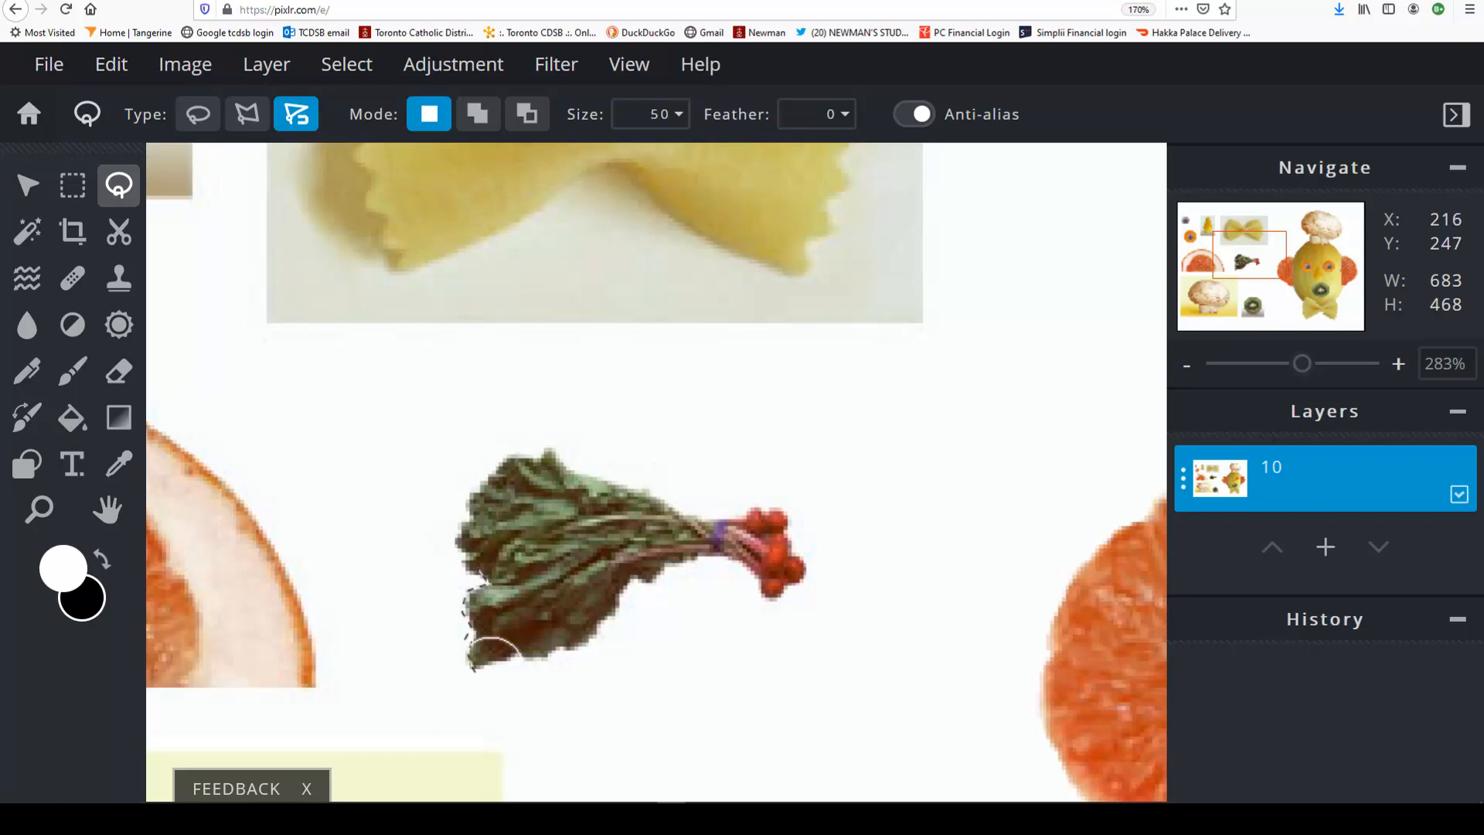
{"action": "mouse_move", "coordinate": [500, 657]}
{"action": "left_mouse_down"}
{"action": "mouse_move", "coordinate": [569, 647]}
{"action": "mouse_move", "coordinate": [628, 579]}
{"action": "mouse_move", "coordinate": [675, 557]}
{"action": "mouse_move", "coordinate": [734, 553]}
{"action": "mouse_move", "coordinate": [751, 576]}
{"action": "left_mouse_up"}
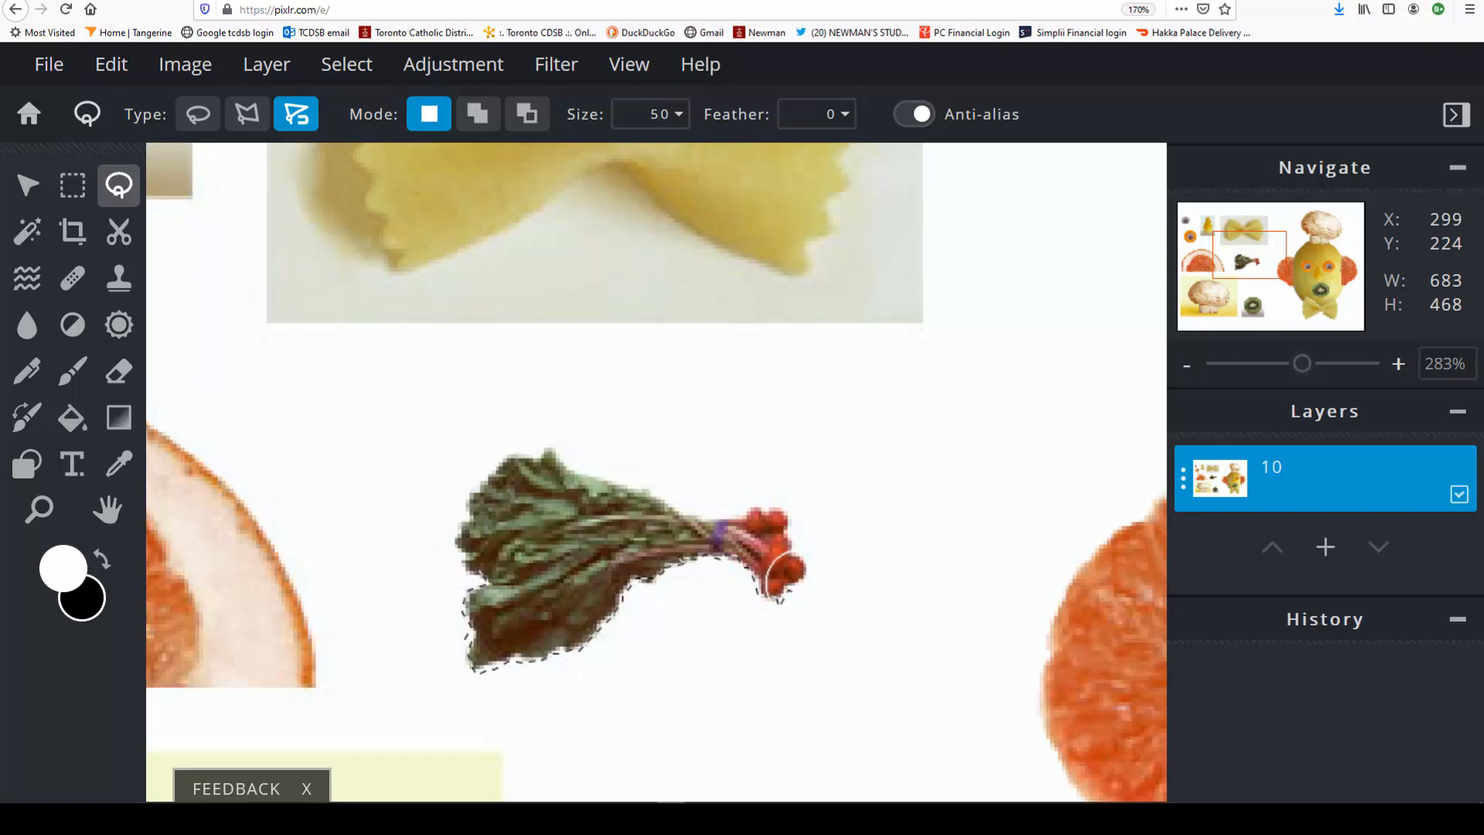
{"action": "mouse_move", "coordinate": [789, 570]}
{"action": "left_mouse_down"}
{"action": "mouse_move", "coordinate": [778, 531]}
{"action": "mouse_move", "coordinate": [679, 522]}
{"action": "mouse_move", "coordinate": [573, 486]}
{"action": "mouse_move", "coordinate": [550, 462]}
{"action": "left_mouse_up"}
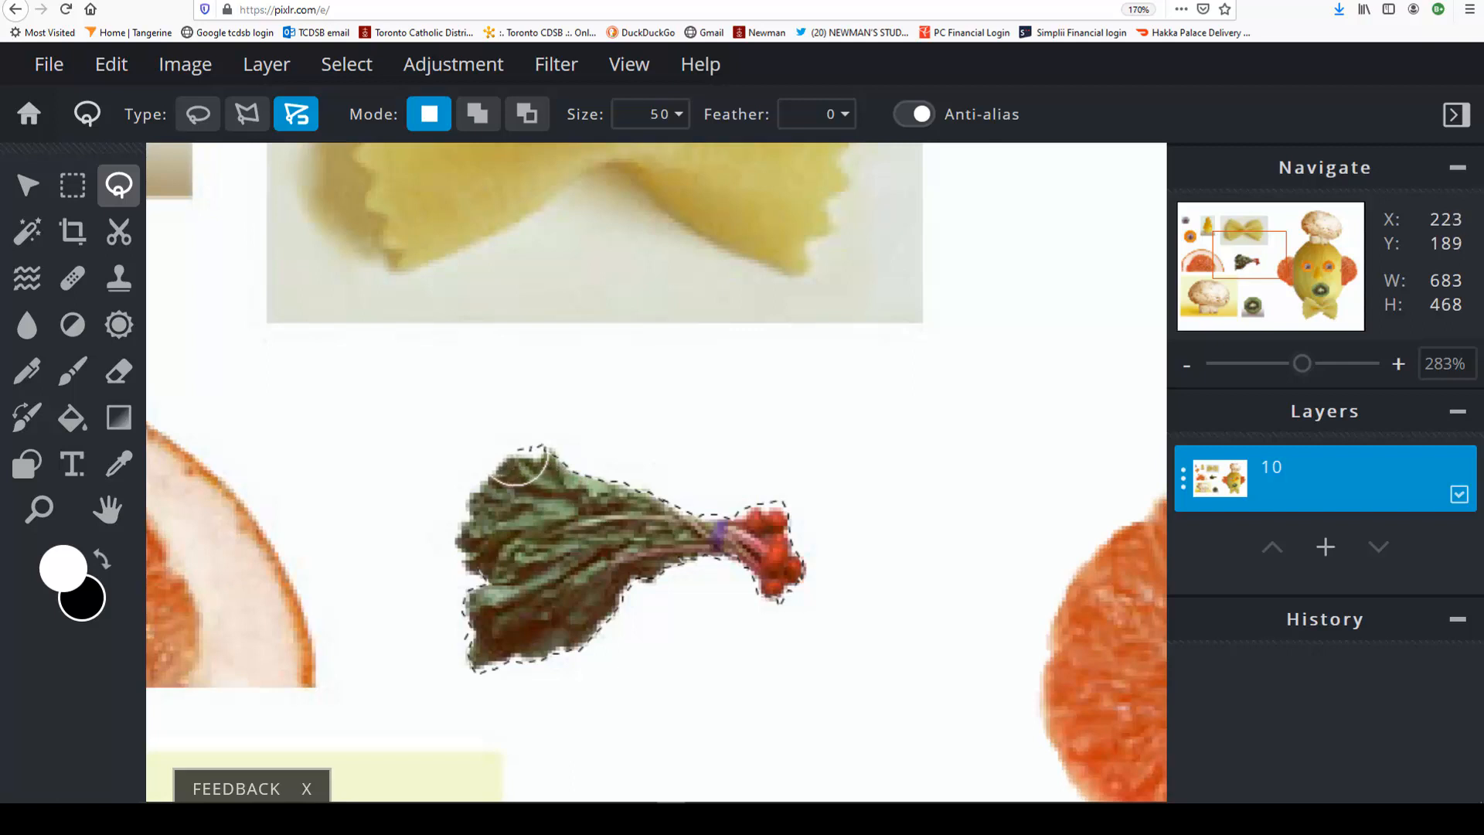
{"action": "mouse_move", "coordinate": [509, 469]}
{"action": "left_mouse_down"}
{"action": "mouse_move", "coordinate": [473, 539]}
{"action": "mouse_move", "coordinate": [486, 578]}
{"action": "left_mouse_up"}
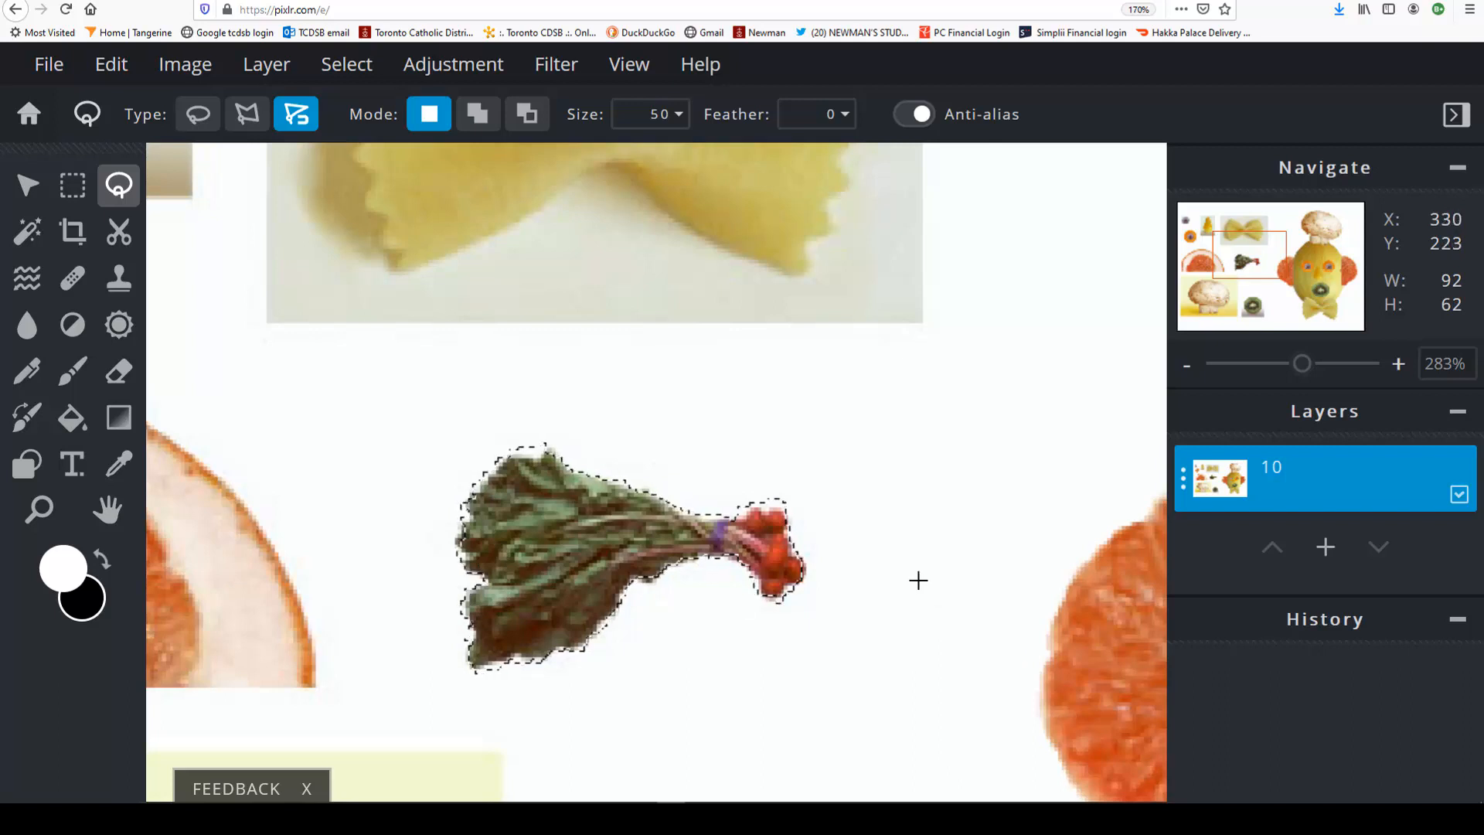
Copy the selected radish bunch and paste it onto a new layer.
{"action": "left_click", "coordinate": [1273, 370]}
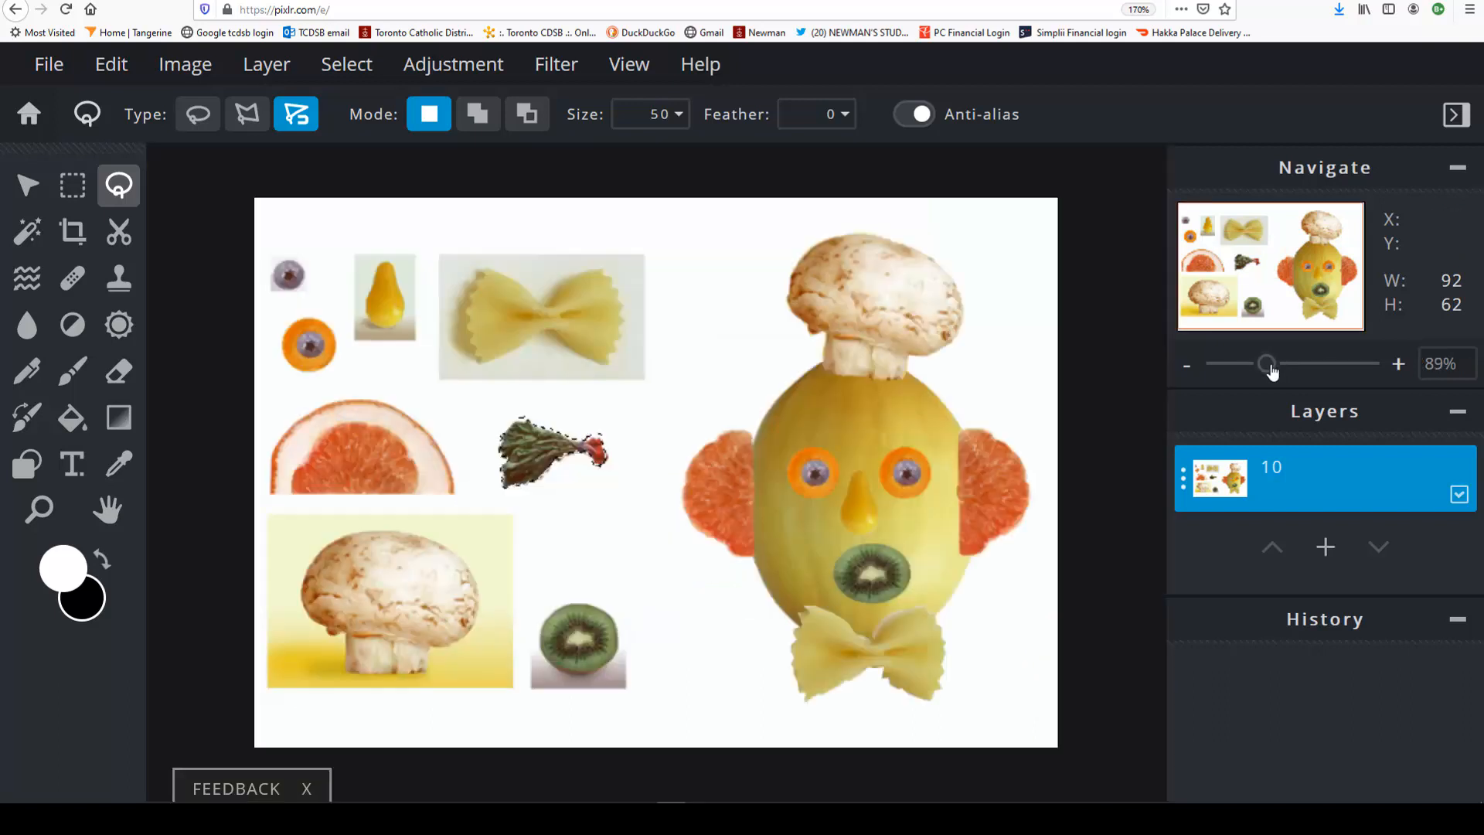
{"action": "left_click", "coordinate": [106, 69]}
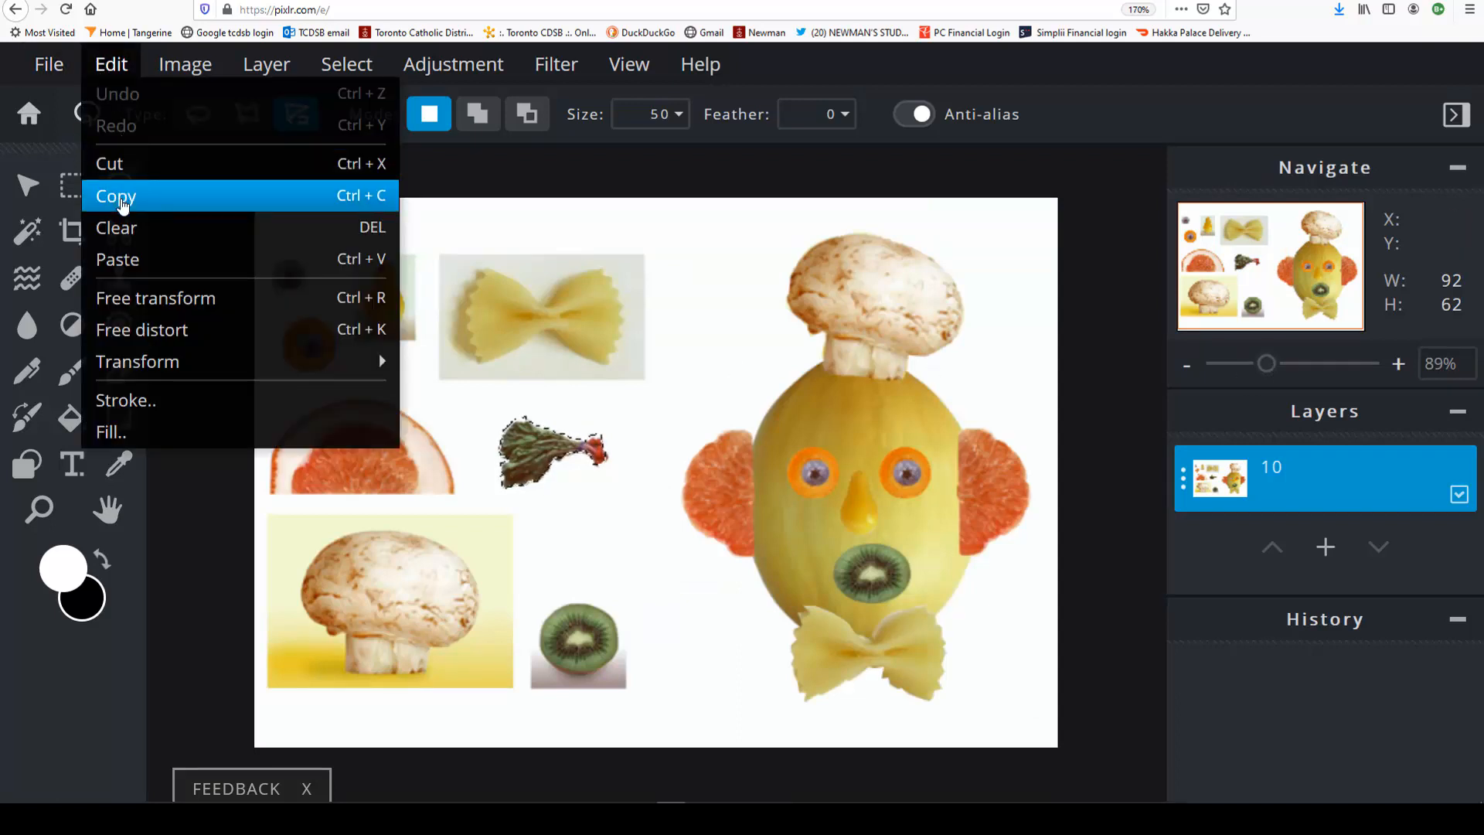
{"action": "left_click", "coordinate": [109, 197]}
{"action": "left_click", "coordinate": [110, 65]}
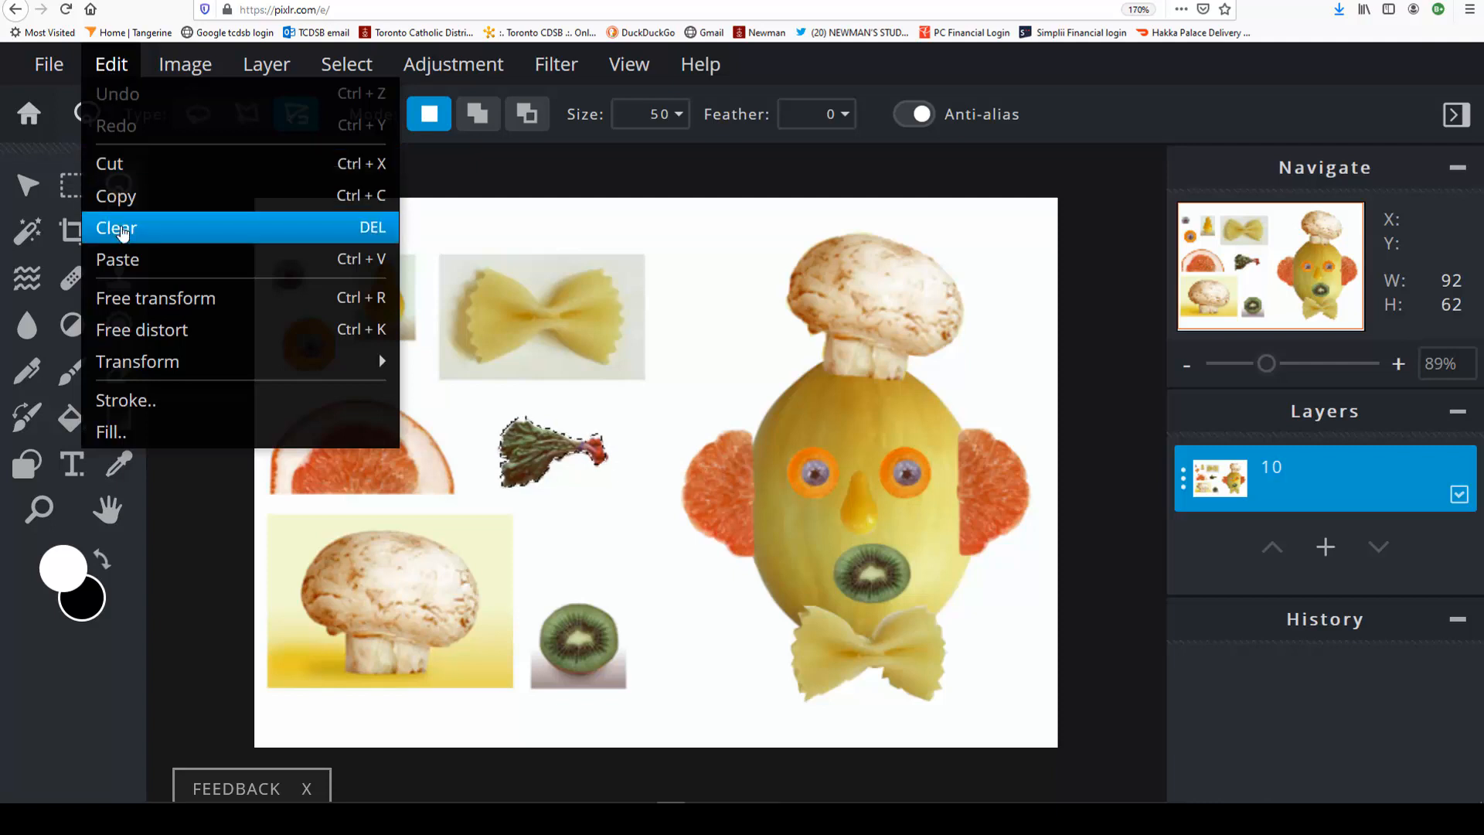
{"action": "left_click", "coordinate": [126, 261]}
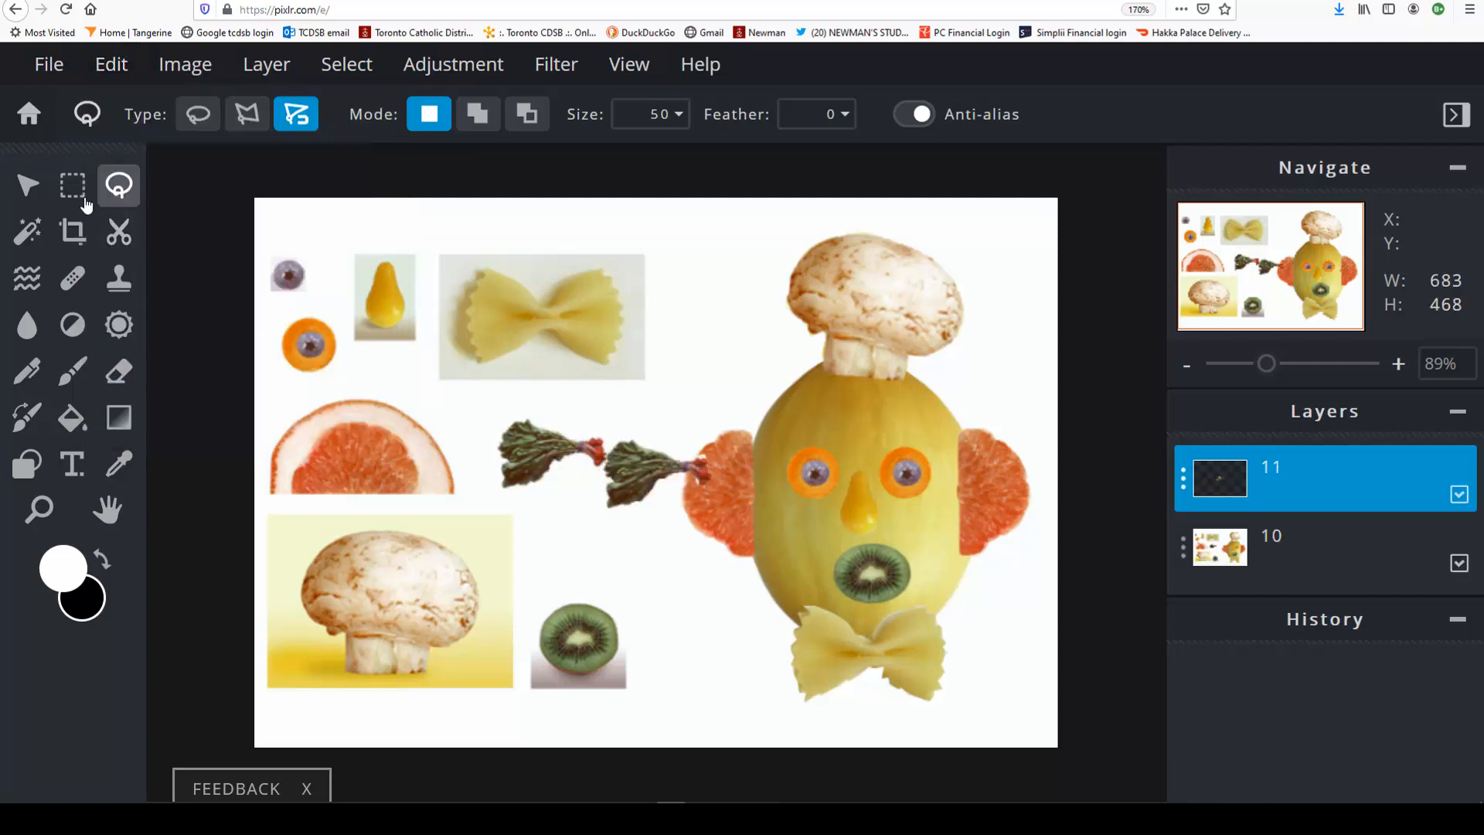
Move the pasted radish bunch above the left eye as an eyebrow, at about left 413, top 171, and paste a second copy.
{"action": "left_click", "coordinate": [27, 189]}
{"action": "left_click_drag", "start_coordinate": [657, 458], "coordinate": [778, 433]}
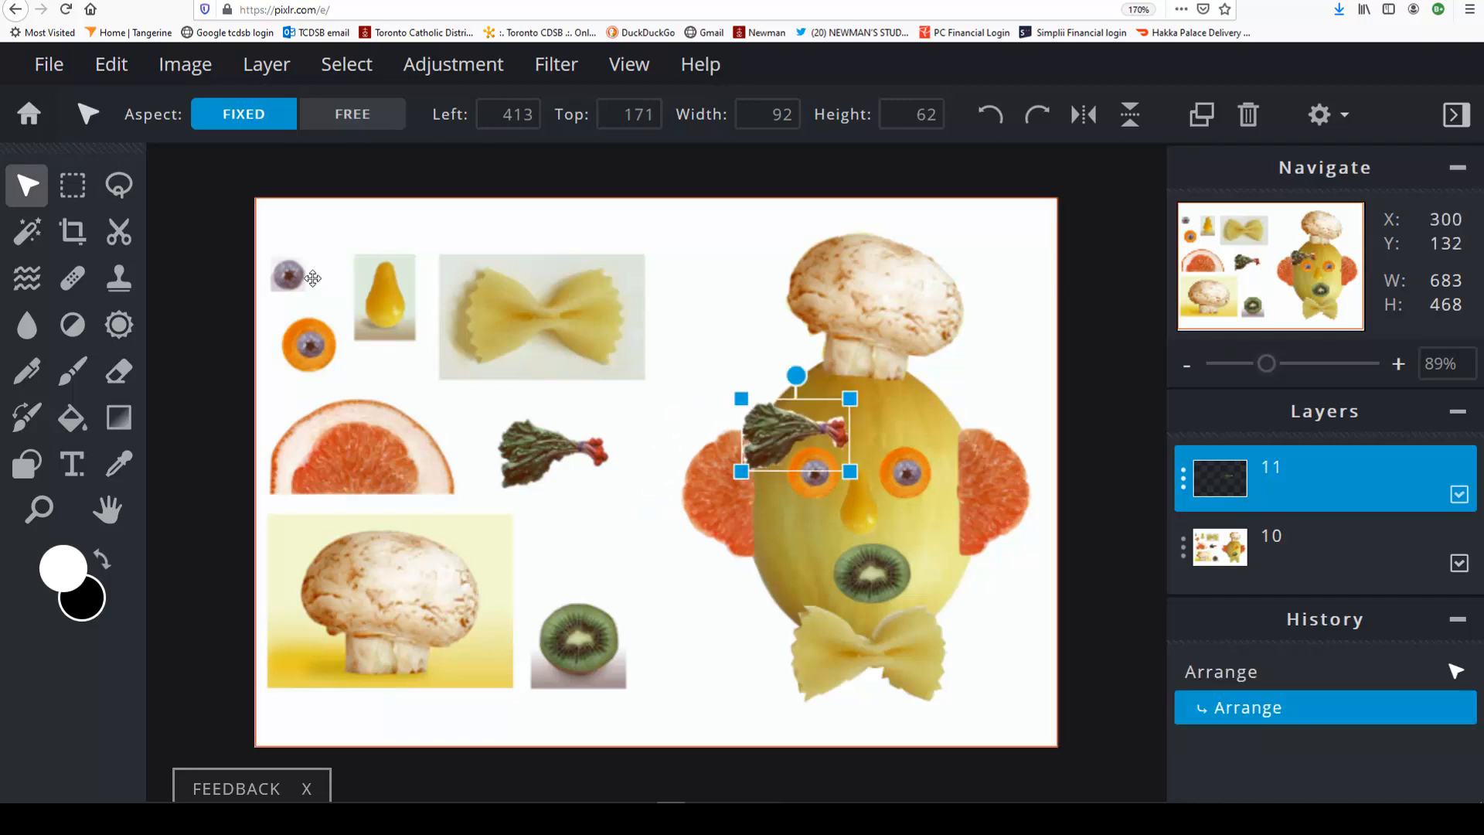
{"action": "left_click", "coordinate": [107, 69]}
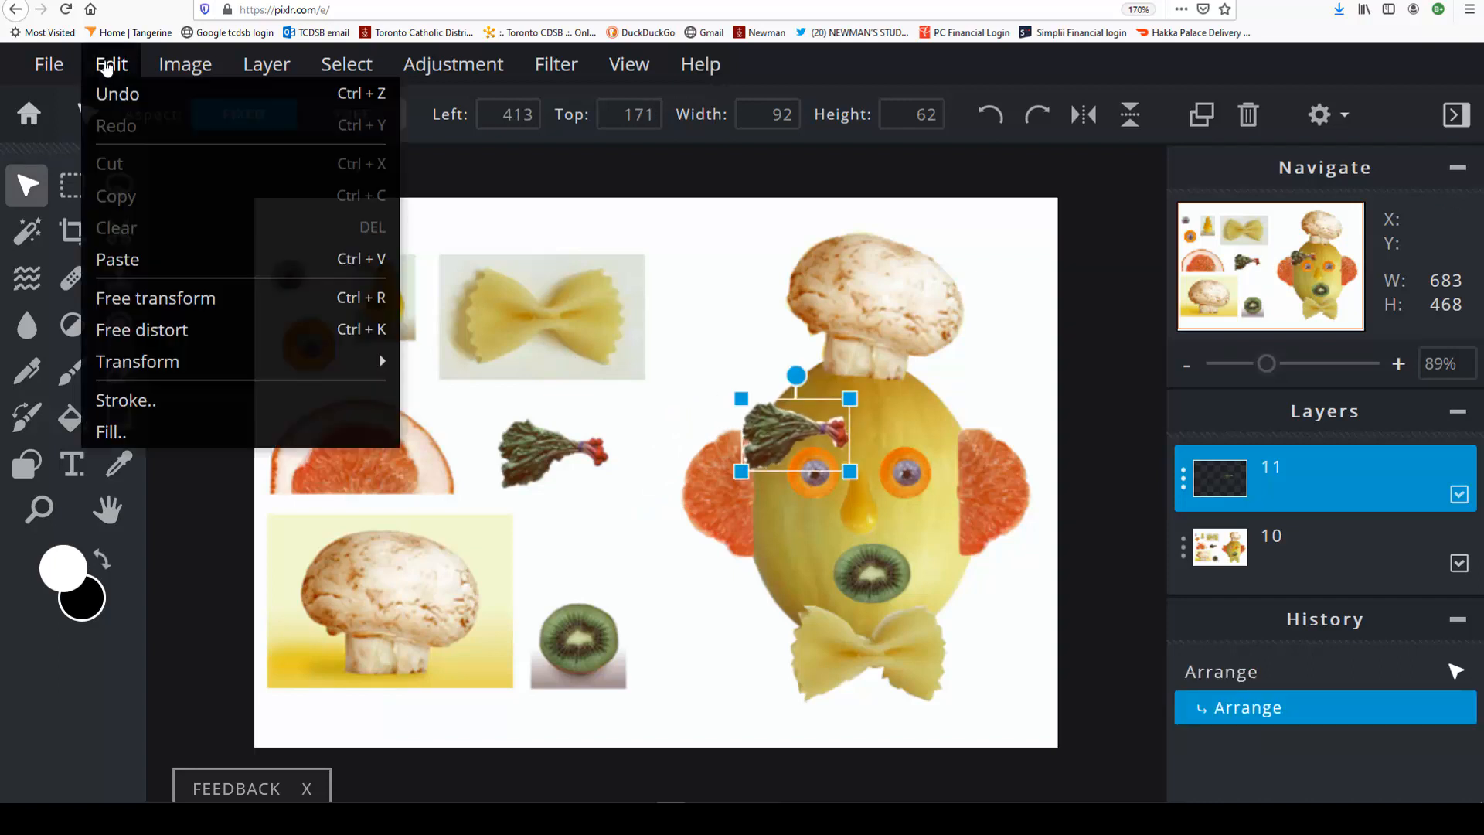
{"action": "left_click", "coordinate": [120, 259]}
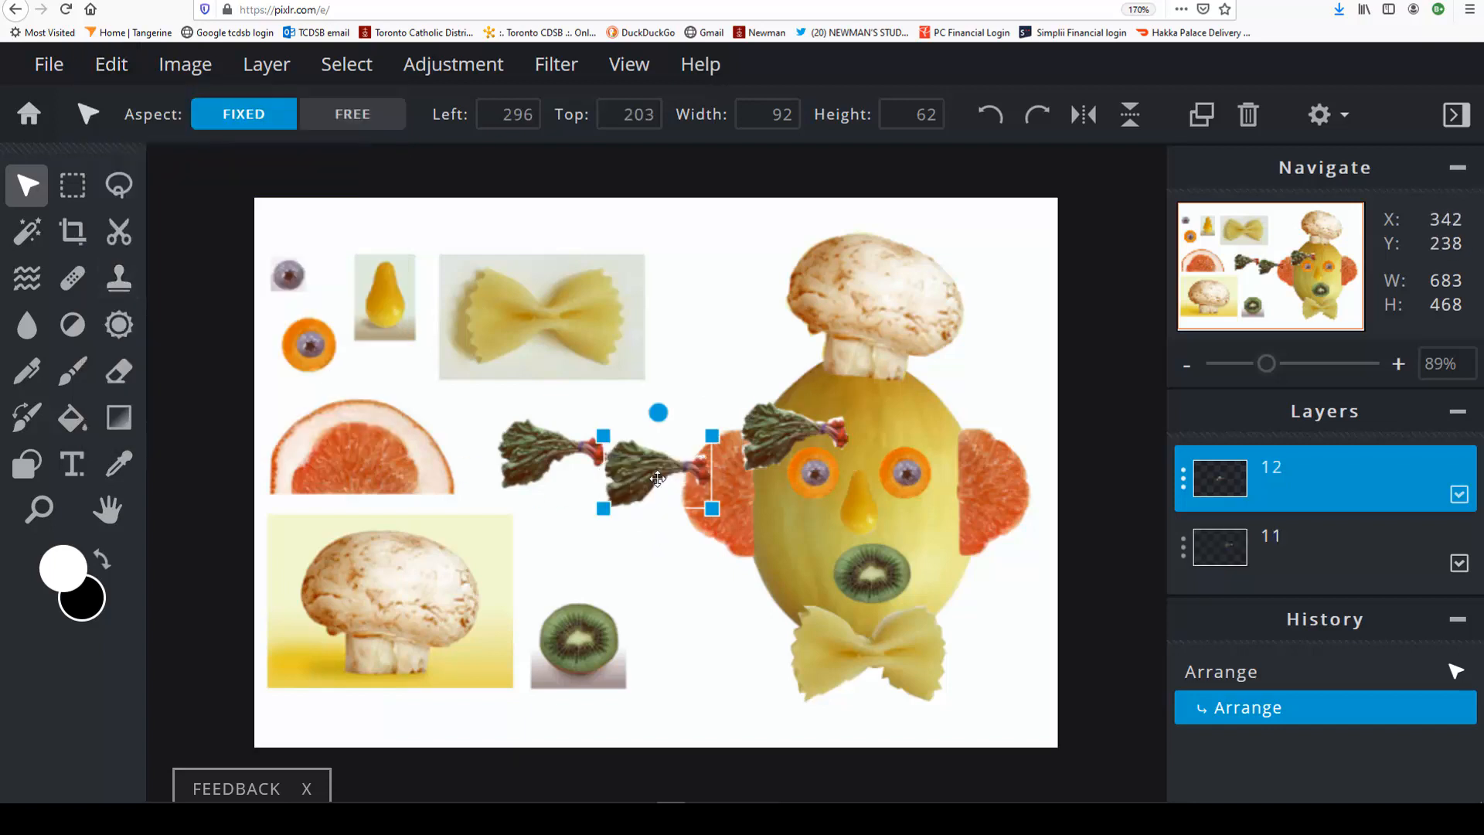
Move the second radish bunch above the right eye, flip it horizontally and position it at about left 531, top 173.
{"action": "left_click_drag", "start_coordinate": [657, 479], "coordinate": [920, 435]}
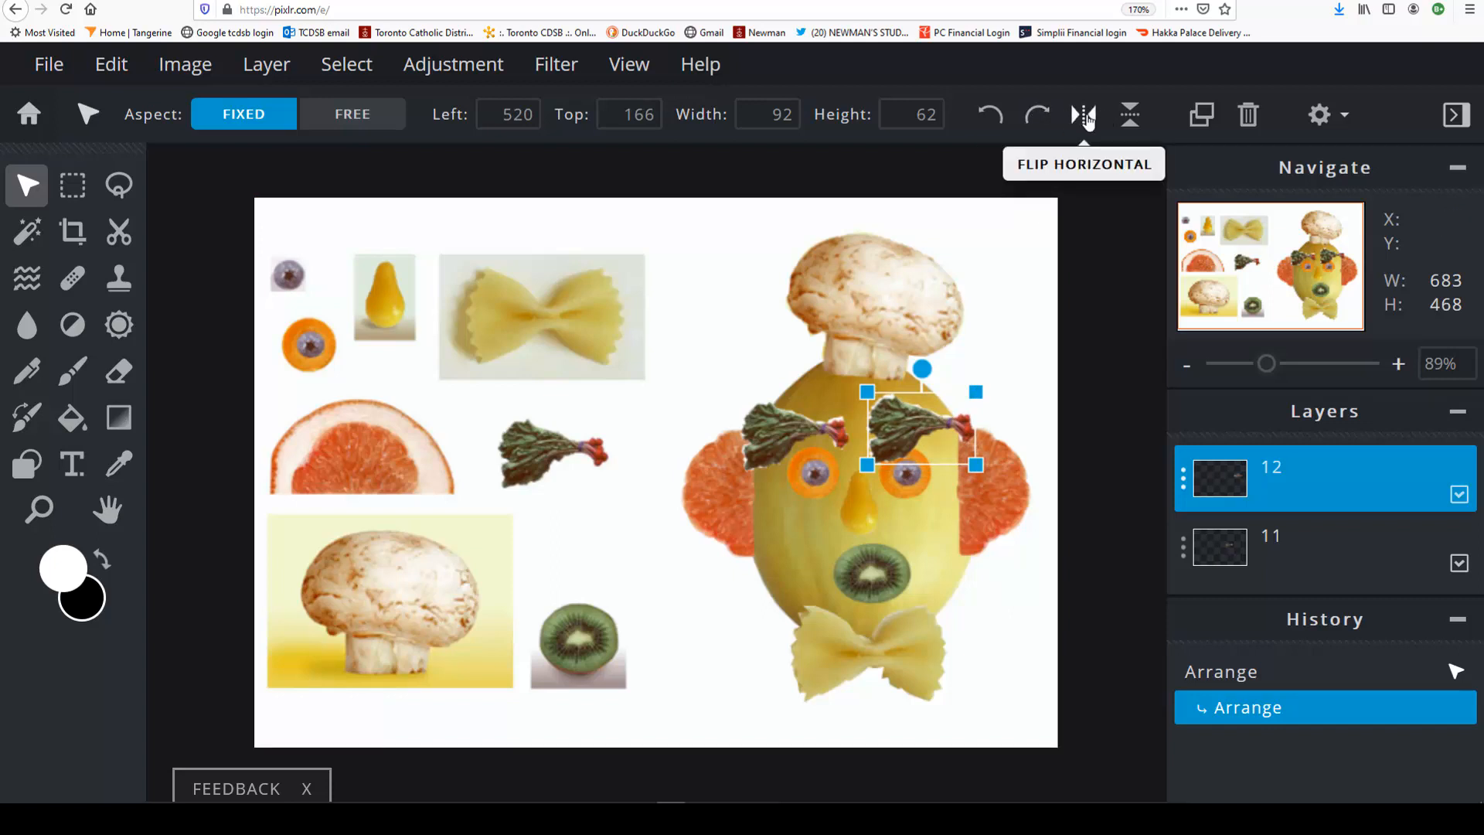
{"action": "left_click", "coordinate": [1084, 115]}
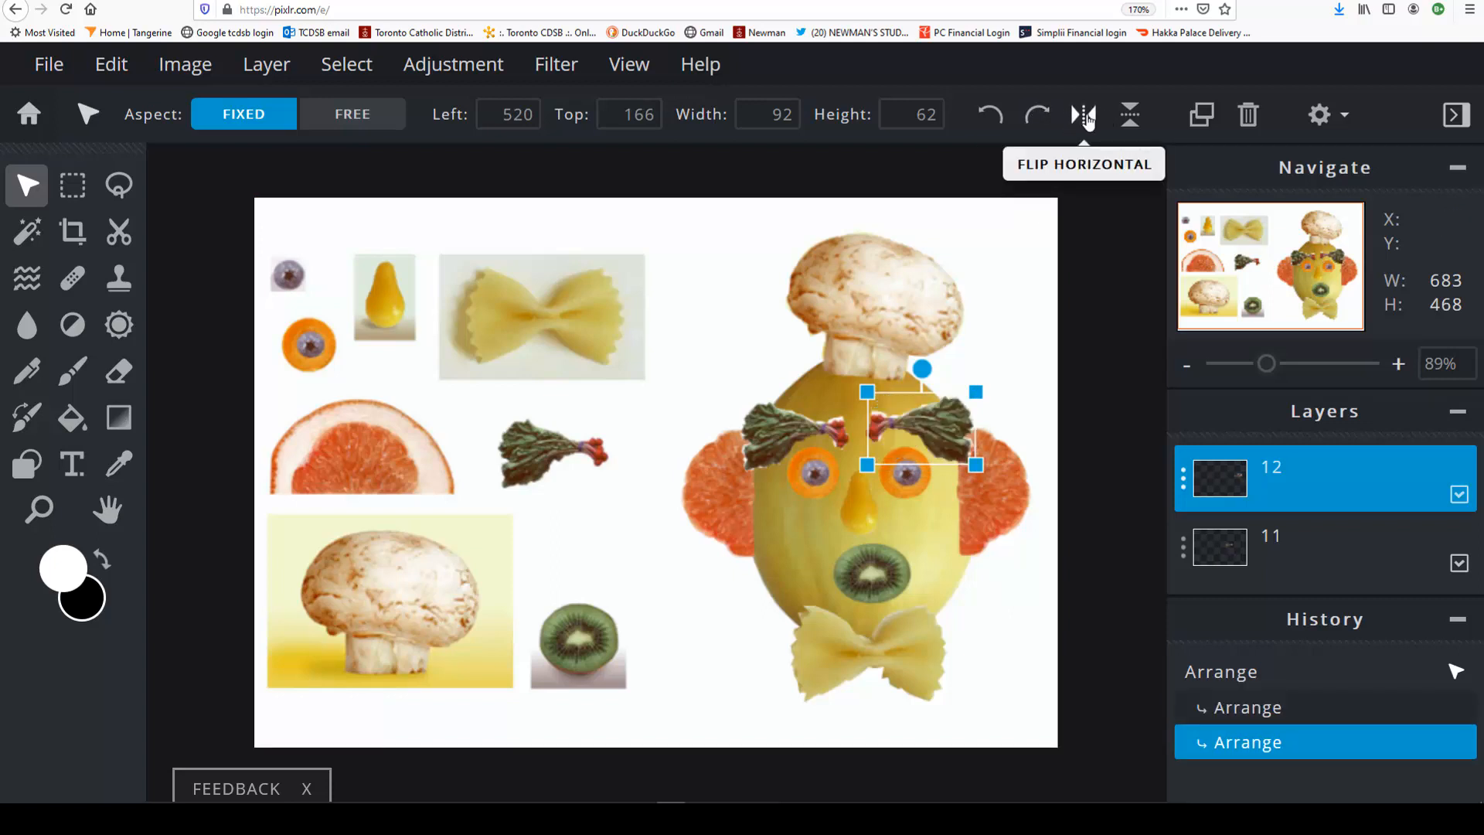
{"action": "left_click_drag", "start_coordinate": [948, 420], "coordinate": [960, 428]}
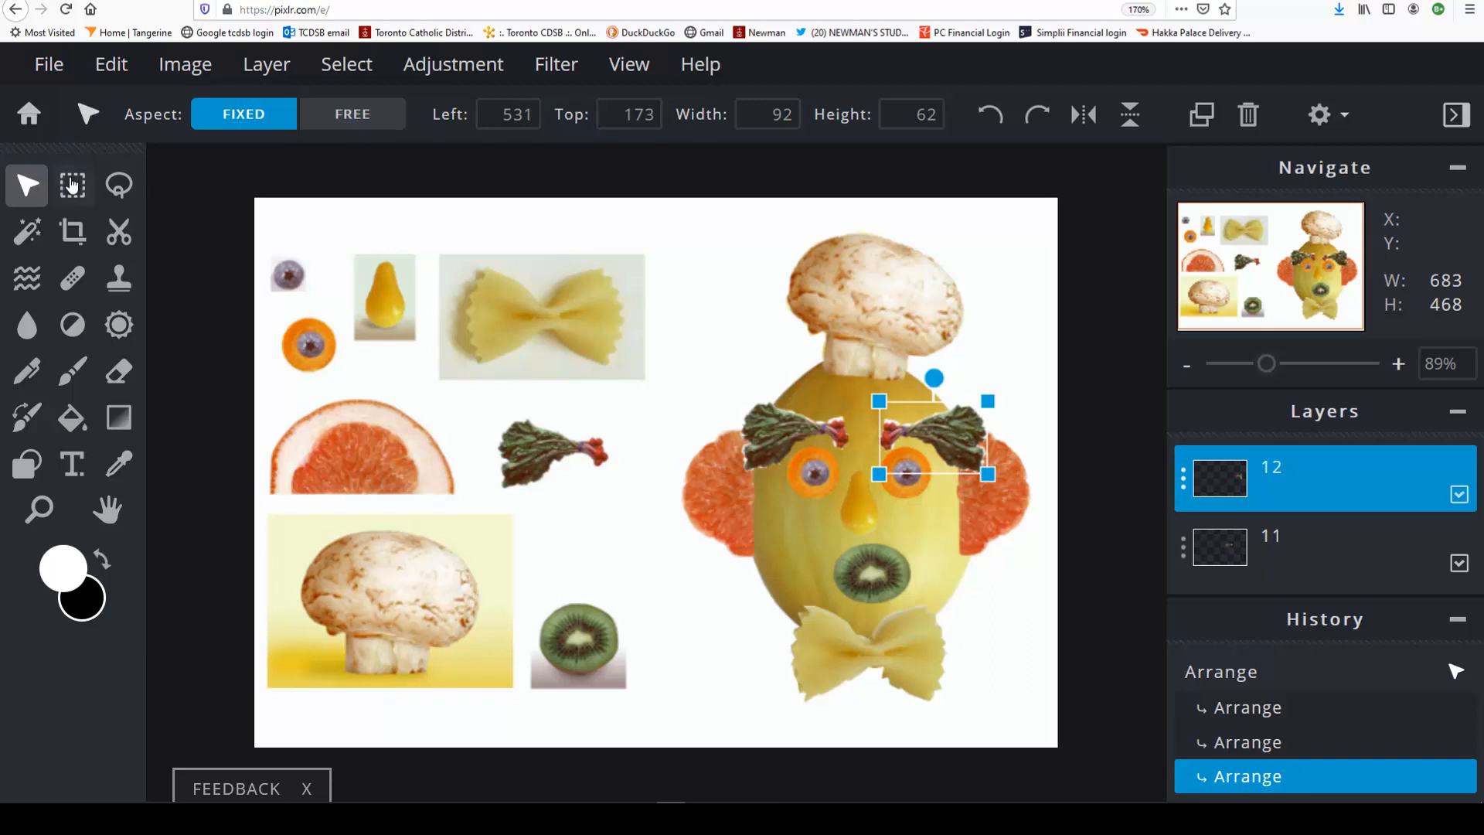
Merge radish layer 11 down into the picture, and merge layer 12 down onto the result.
{"action": "key", "text": "m"}
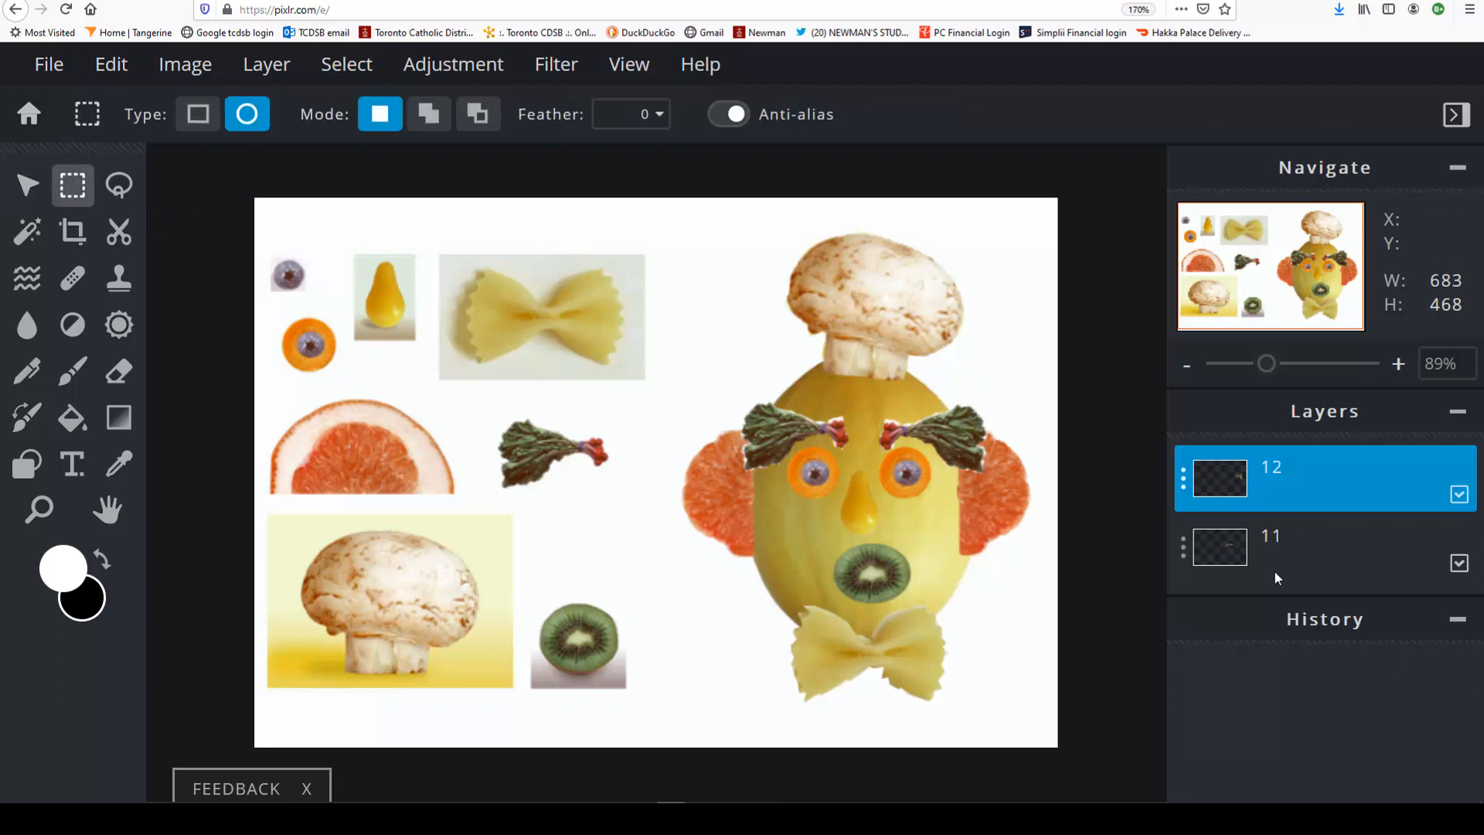
{"action": "left_click", "coordinate": [1325, 549]}
{"action": "left_click", "coordinate": [1326, 548]}
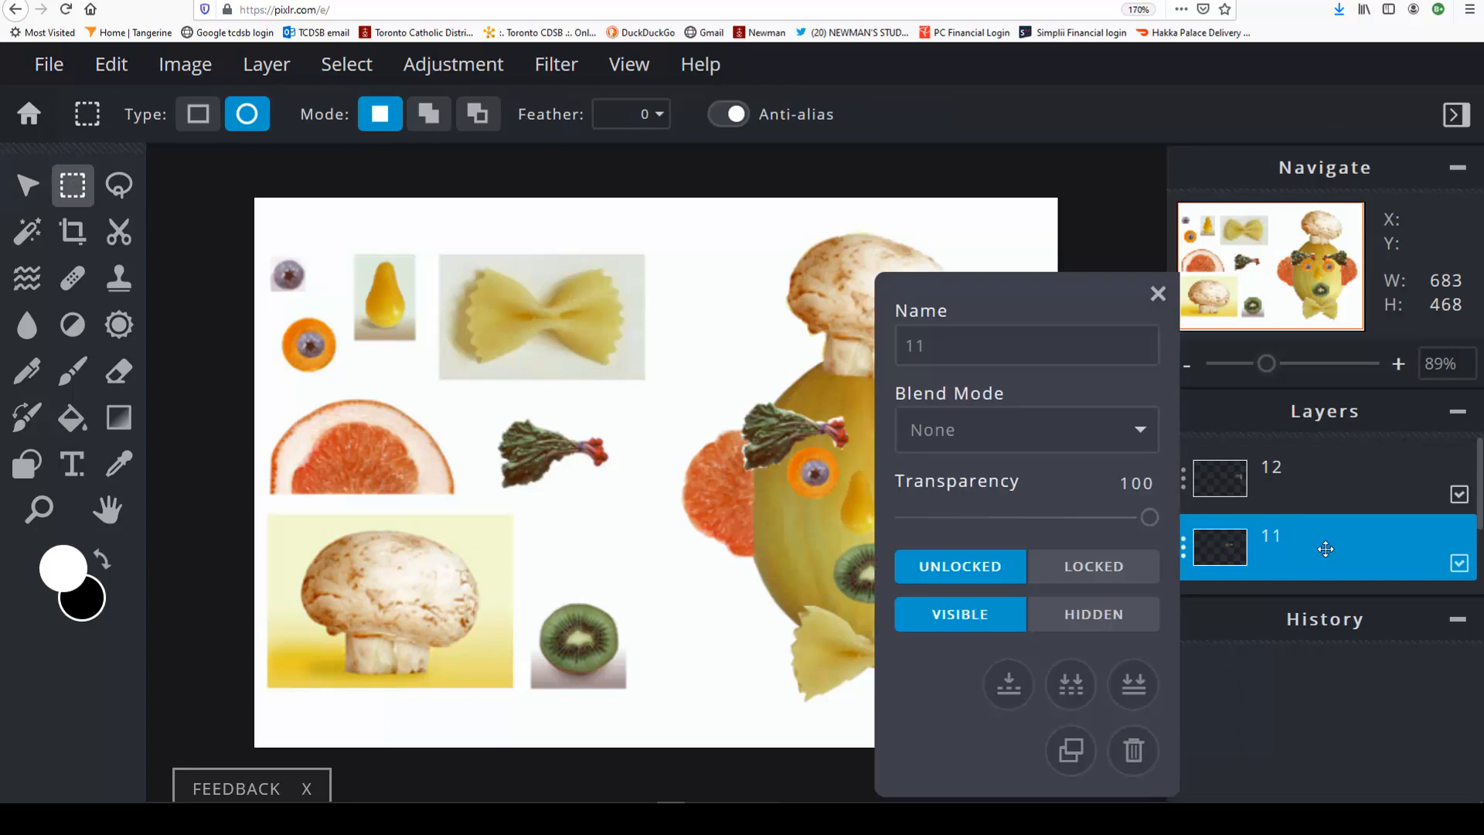
{"action": "left_click", "coordinate": [1008, 684]}
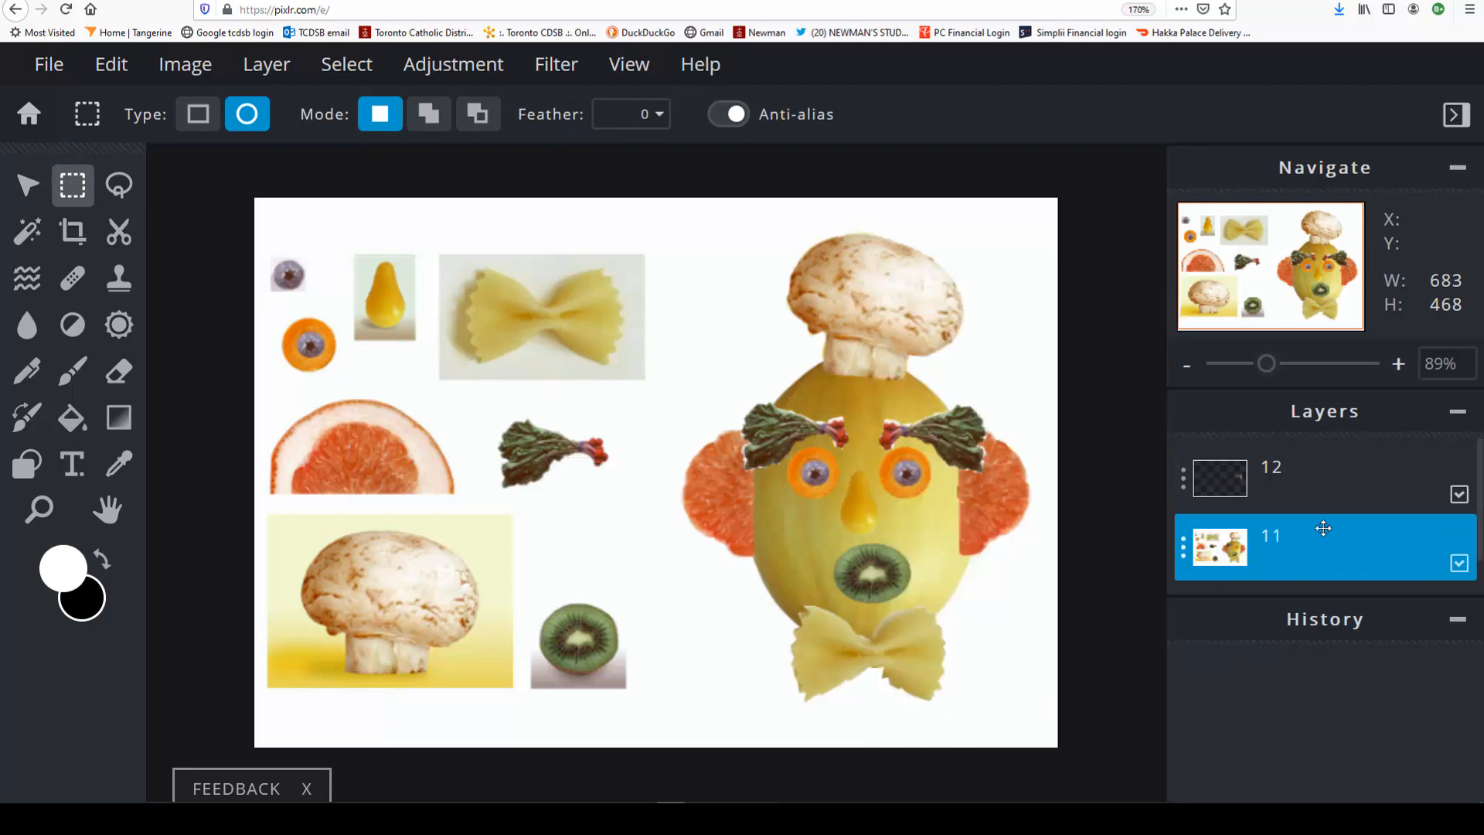
{"action": "left_click", "coordinate": [1317, 488]}
{"action": "left_click", "coordinate": [1317, 489]}
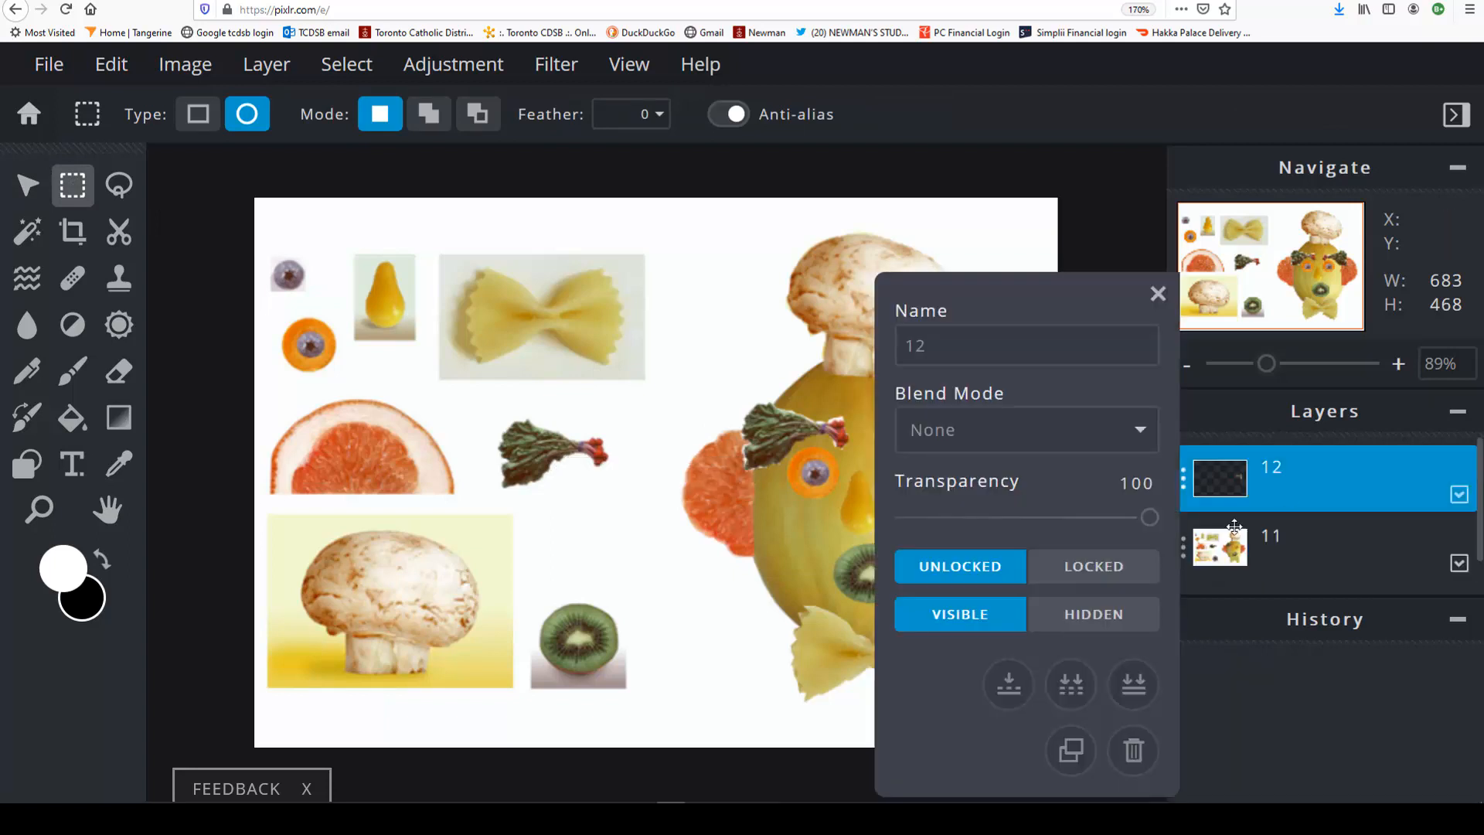
{"action": "left_click", "coordinate": [1011, 684]}
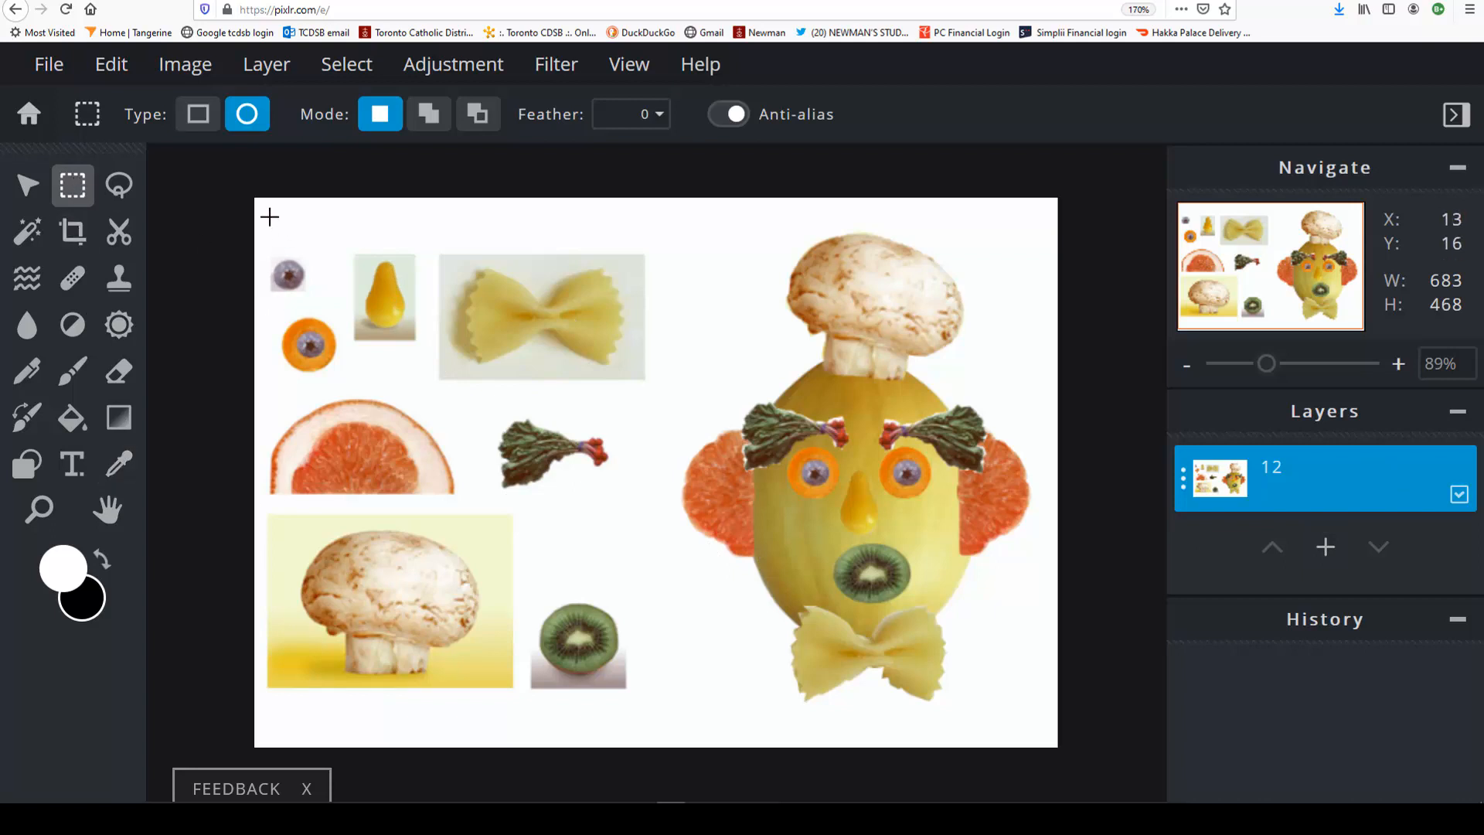
{"action": "left_click_drag", "start_coordinate": [270, 217], "coordinate": [640, 439]}
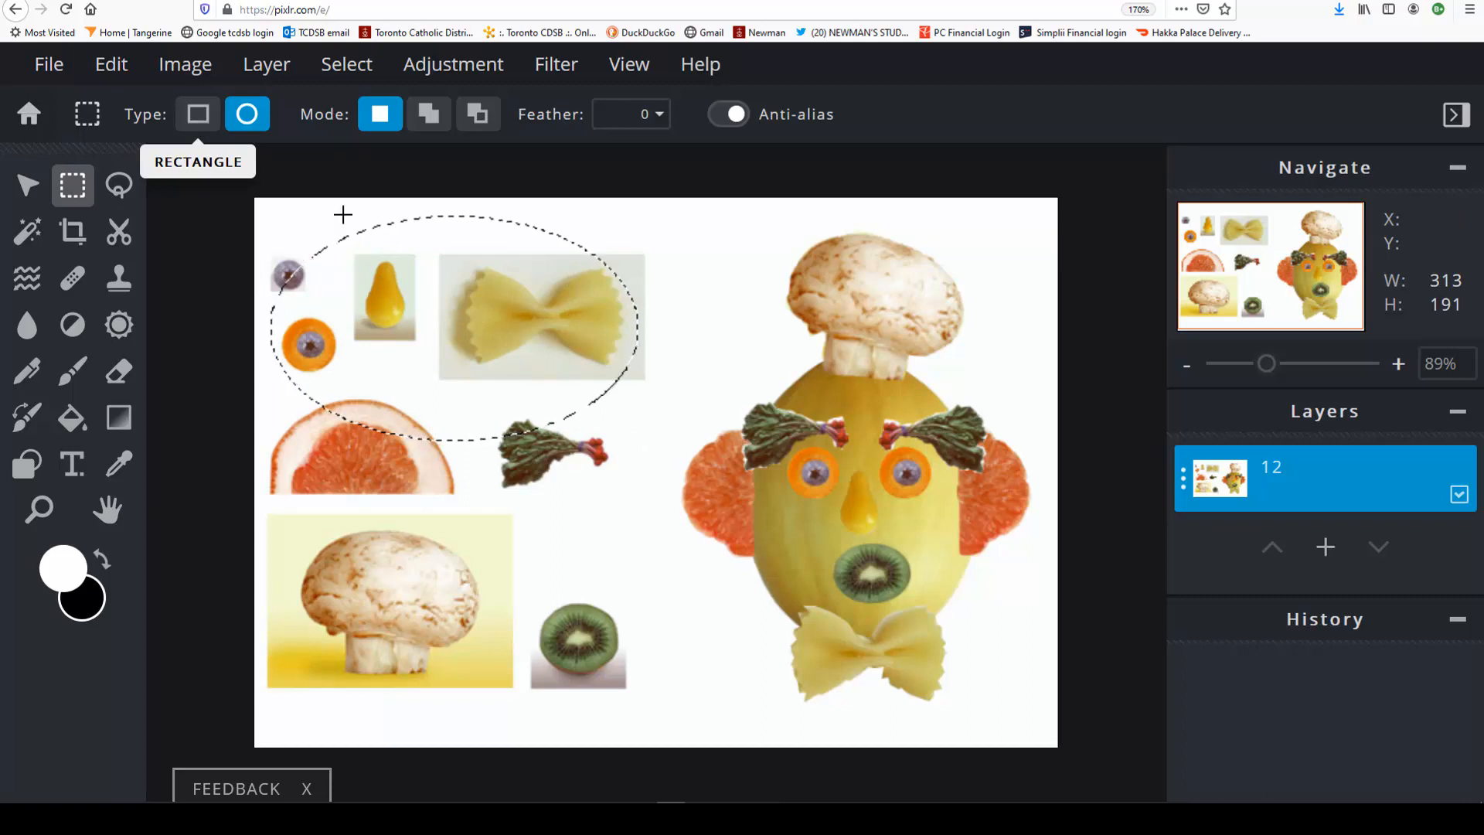
{"action": "left_click", "coordinate": [286, 227]}
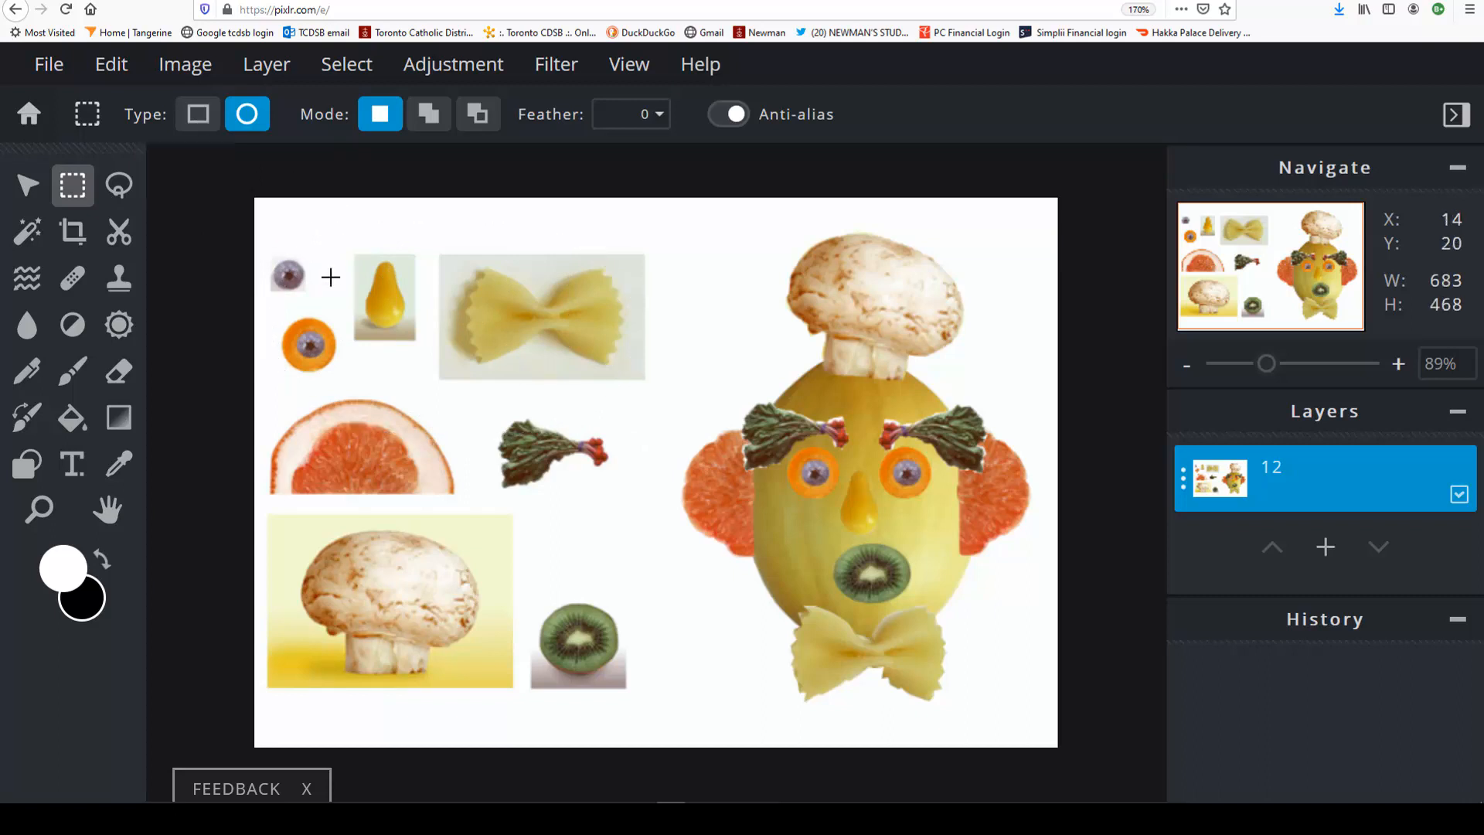
{"action": "left_click_drag", "start_coordinate": [271, 222], "coordinate": [548, 504]}
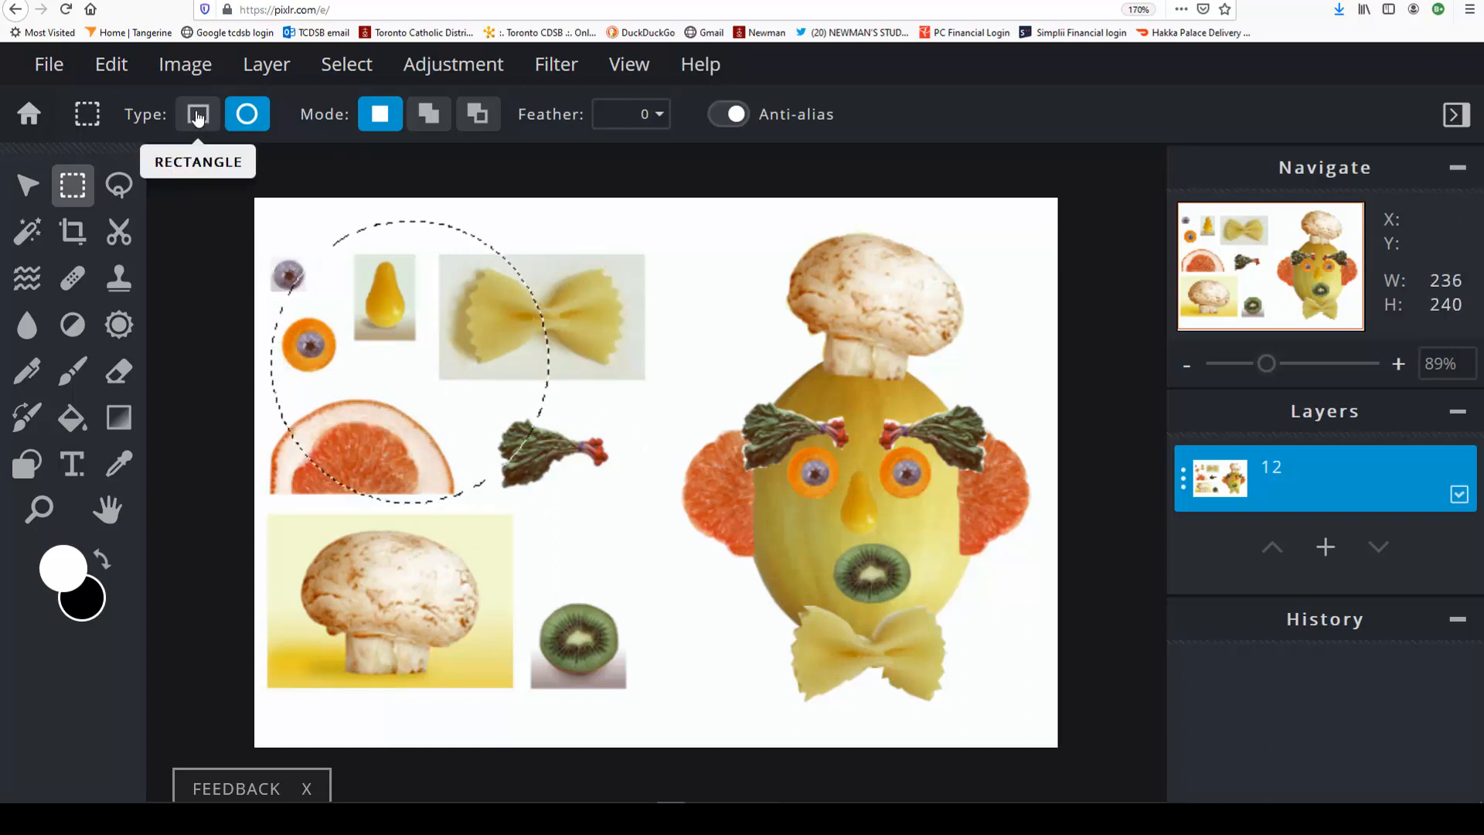
Make a rectangular marquee selection of about 329 by 433 pixels around all the loose food pieces beside the face.
{"action": "left_click", "coordinate": [198, 116]}
{"action": "left_click", "coordinate": [312, 220]}
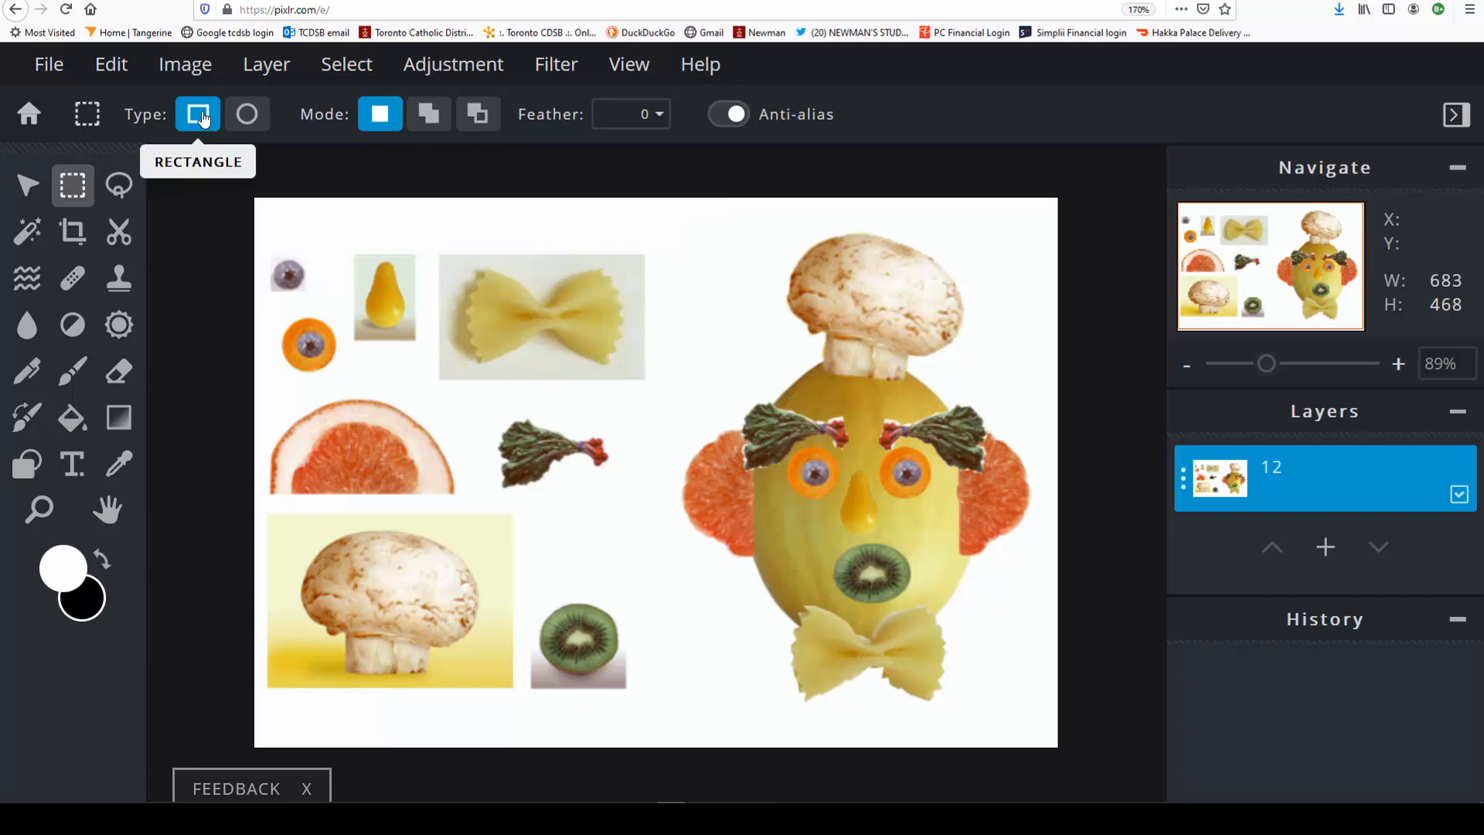
{"action": "left_click_drag", "start_coordinate": [268, 215], "coordinate": [654, 723]}
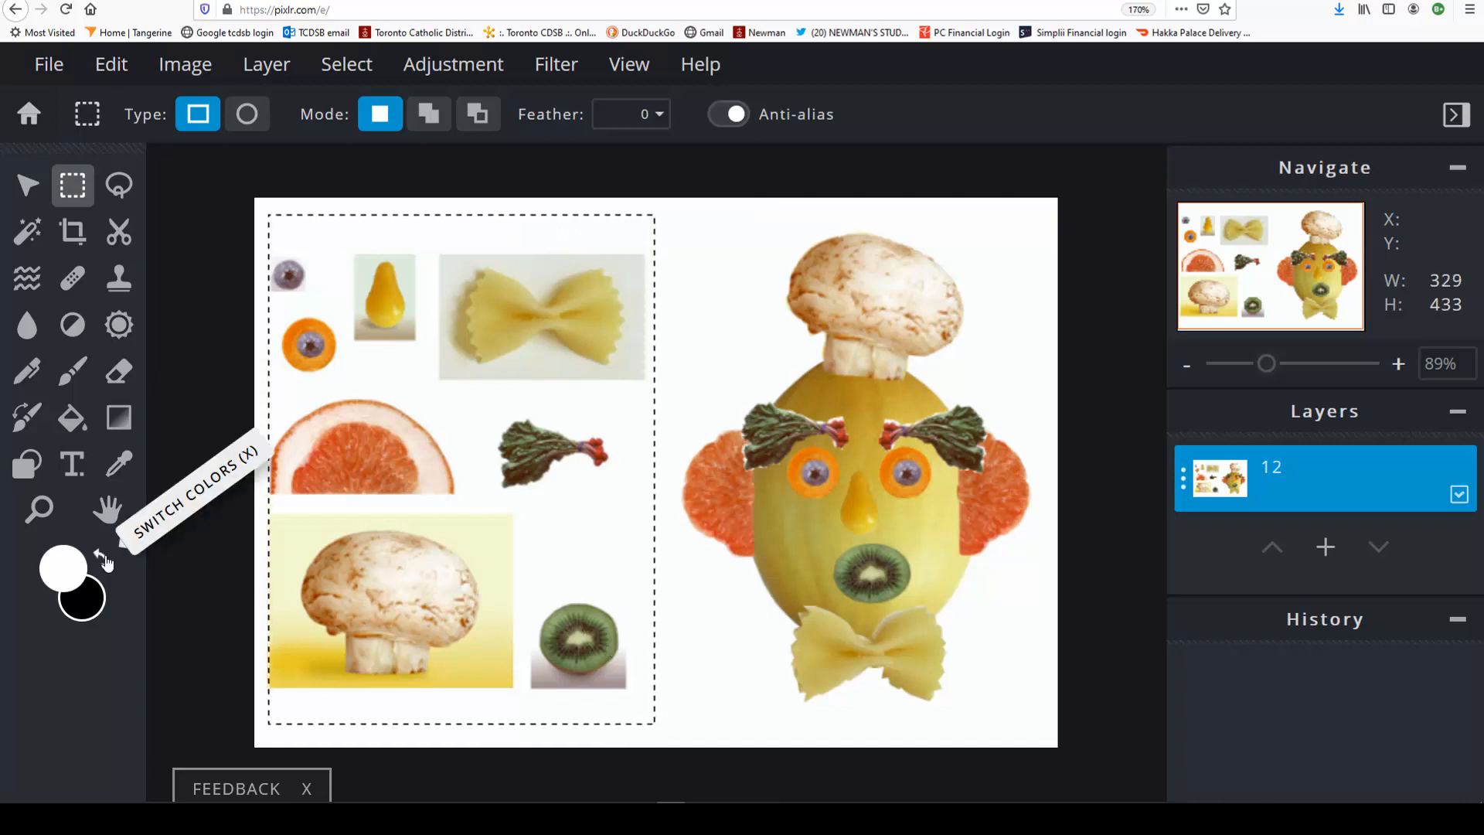
Choose the black-to-red preset for the linear Gradient tool.
{"action": "left_click", "coordinate": [117, 416]}
{"action": "left_click", "coordinate": [452, 118]}
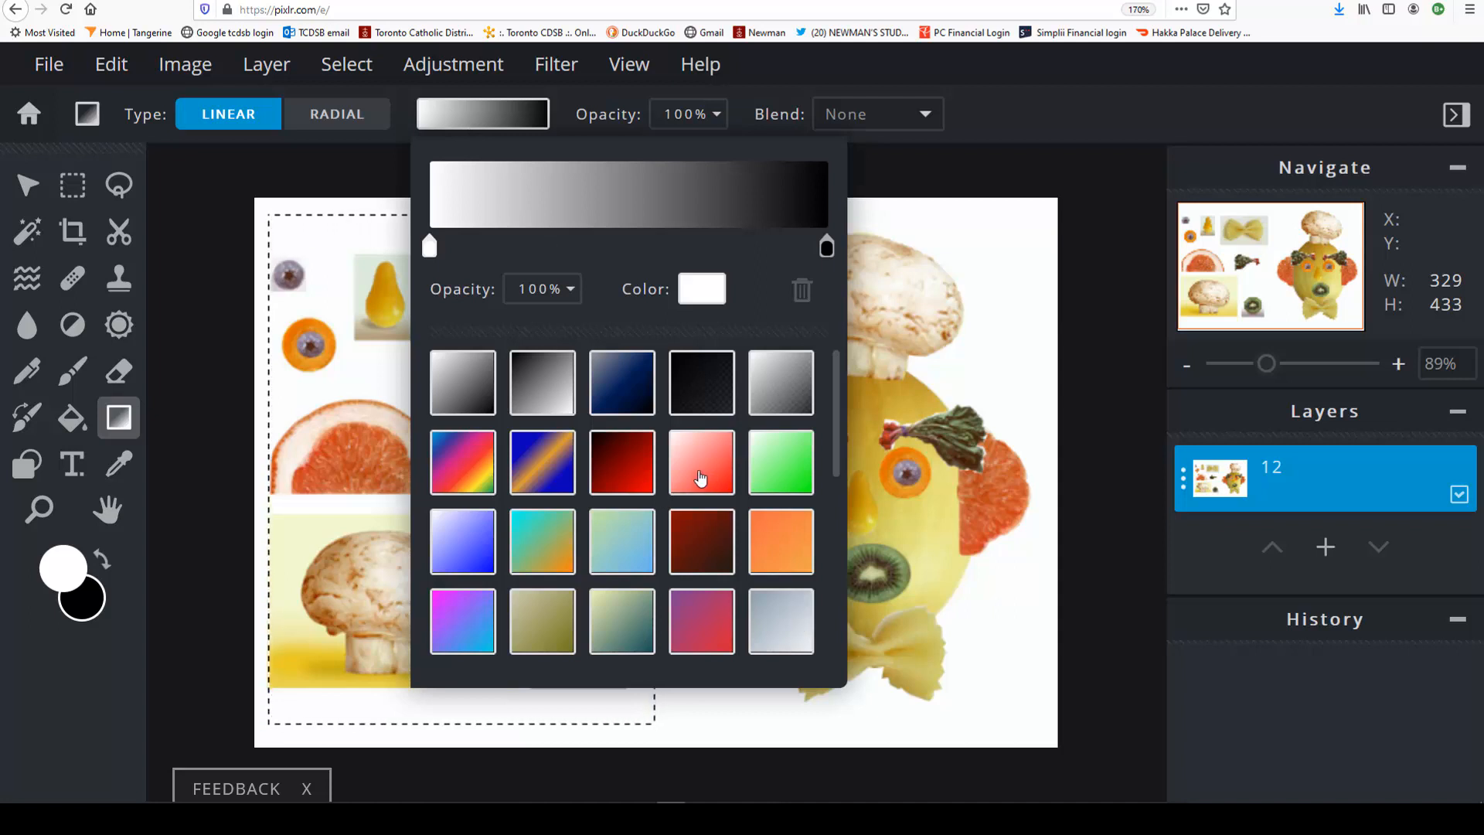
{"action": "left_click", "coordinate": [619, 466]}
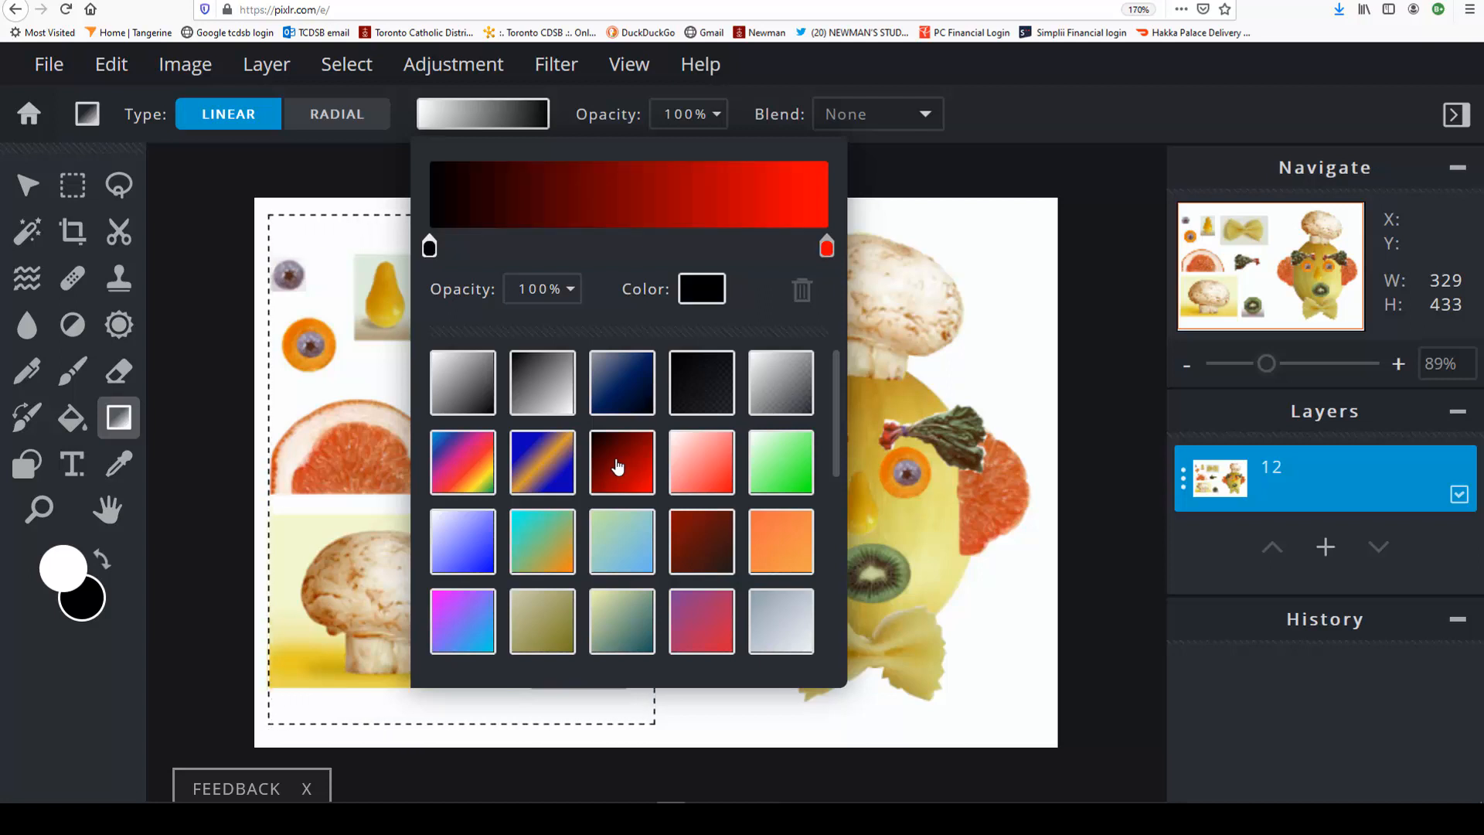
{"action": "left_click", "coordinate": [364, 205]}
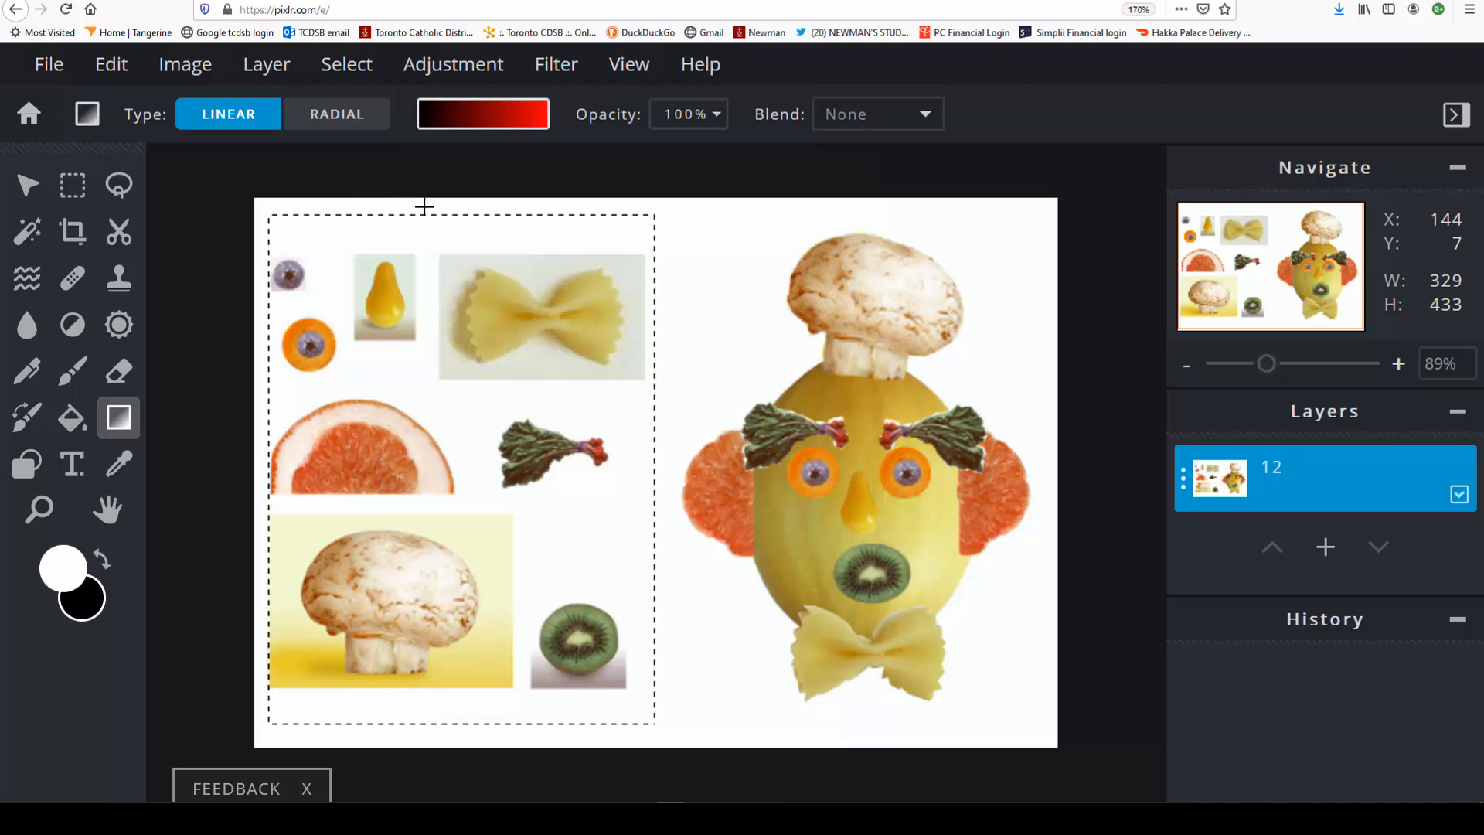
Fill the rectangular selection with the gradient running vertically from black at the top to red at the bottom, and deselect it.
{"action": "left_click_drag", "start_coordinate": [425, 205], "coordinate": [432, 734]}
{"action": "left_click", "coordinate": [479, 632]}
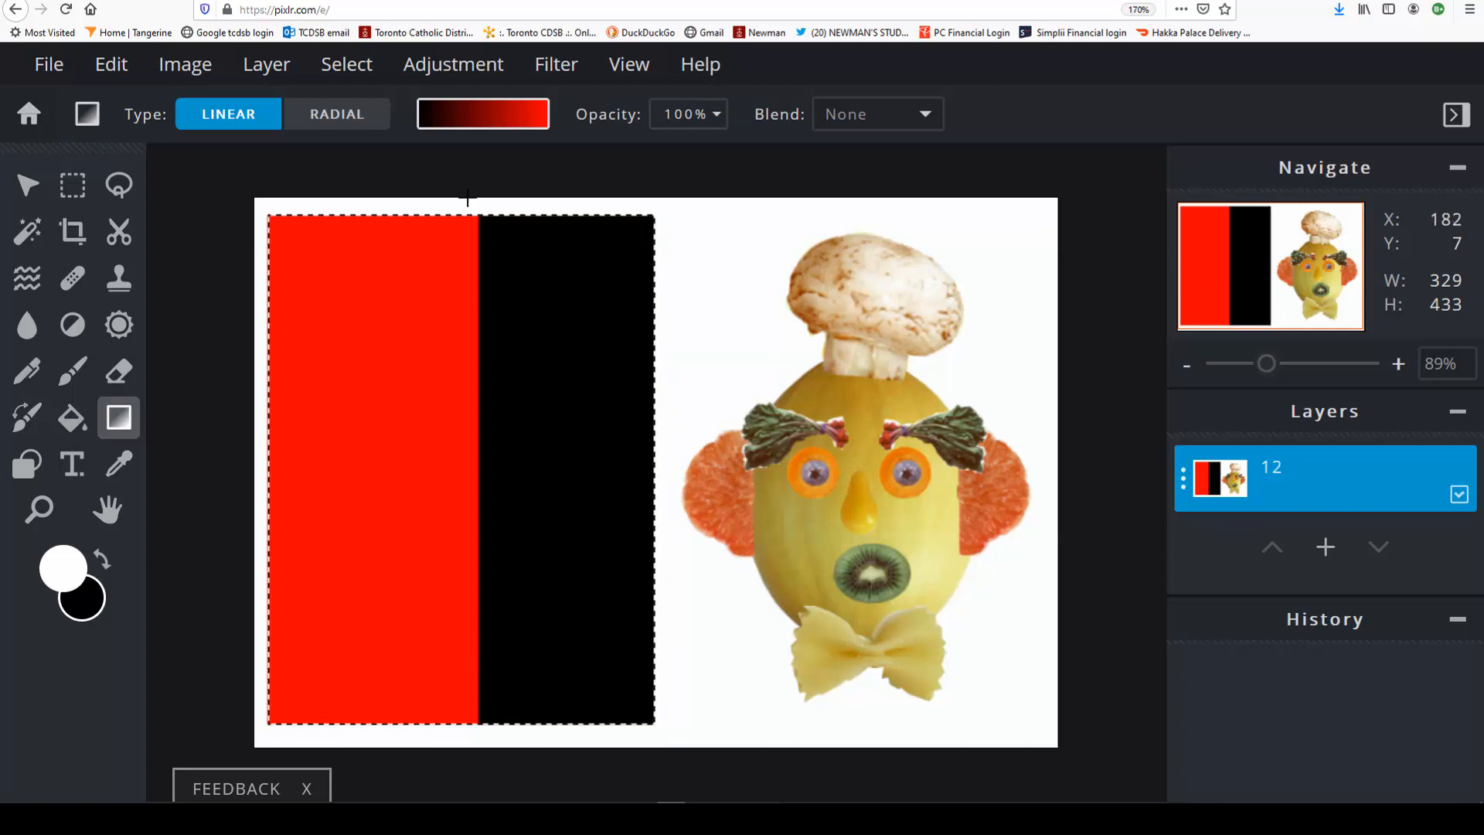
{"action": "left_click_drag", "start_coordinate": [466, 222], "coordinate": [457, 733]}
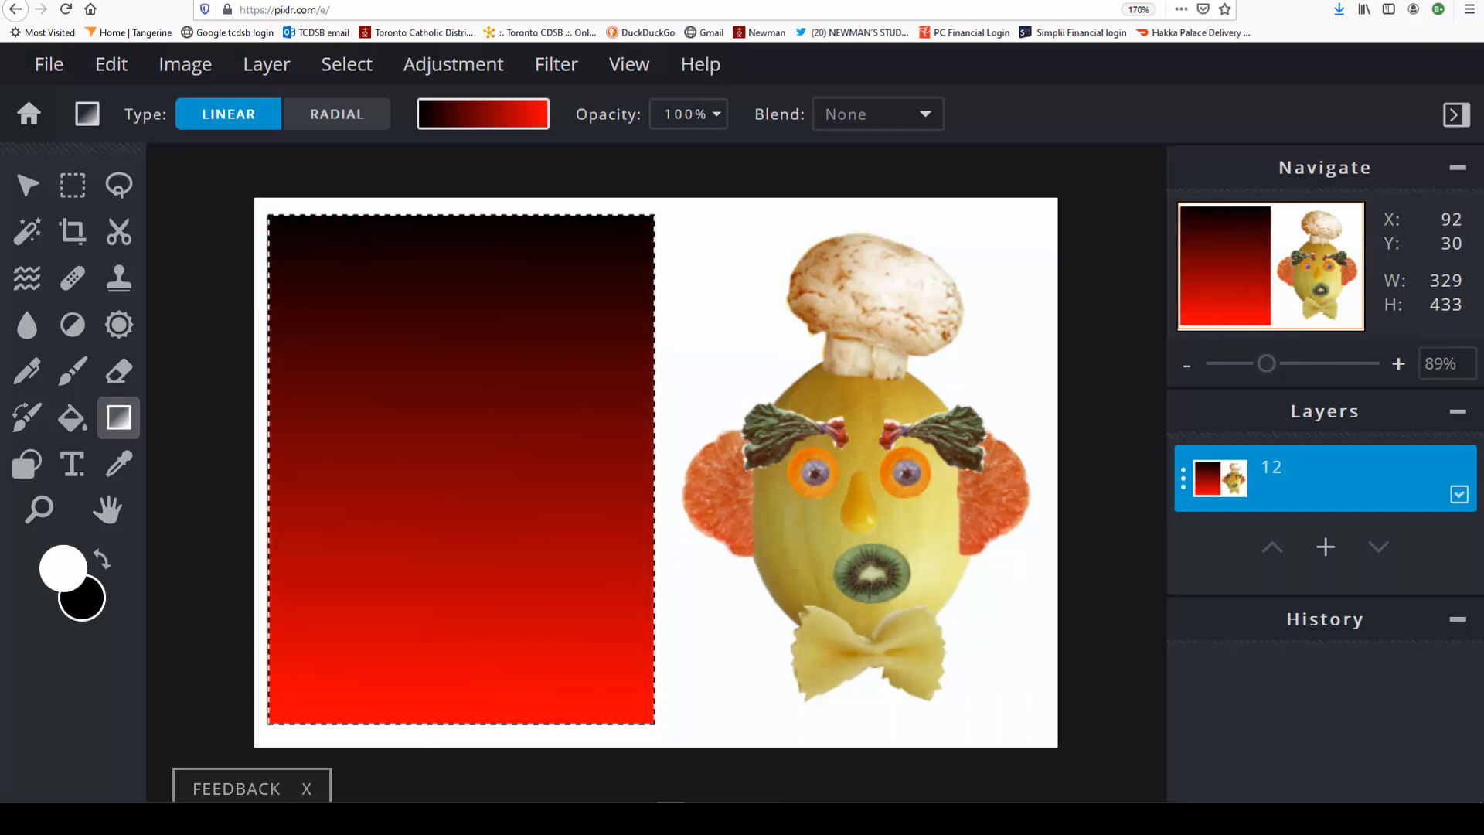
{"action": "left_click", "coordinate": [73, 186]}
{"action": "left_click", "coordinate": [730, 257]}
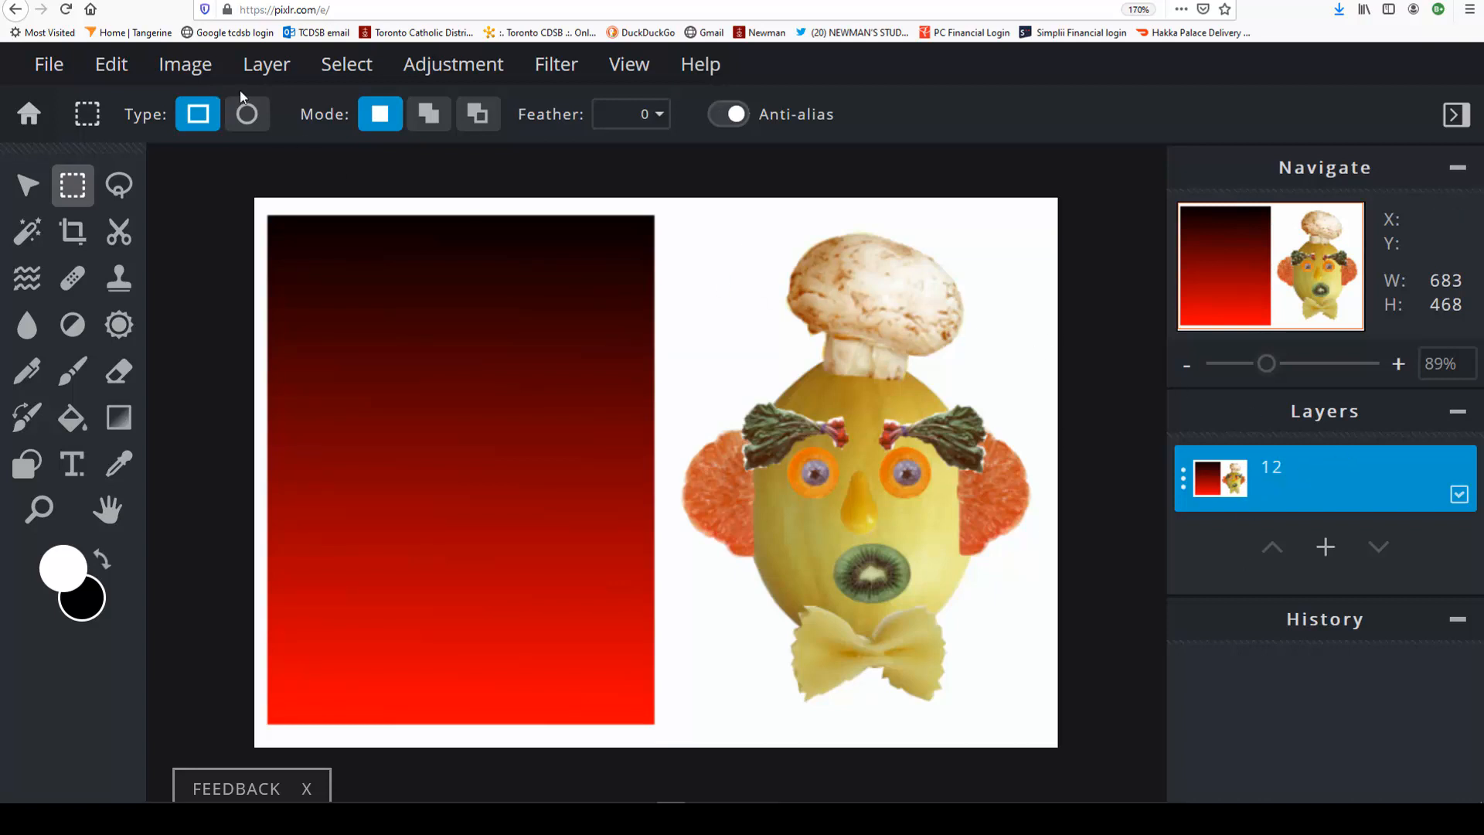
Add a new empty layer above layer 12 and insert a new text layer.
{"action": "left_click", "coordinate": [267, 66]}
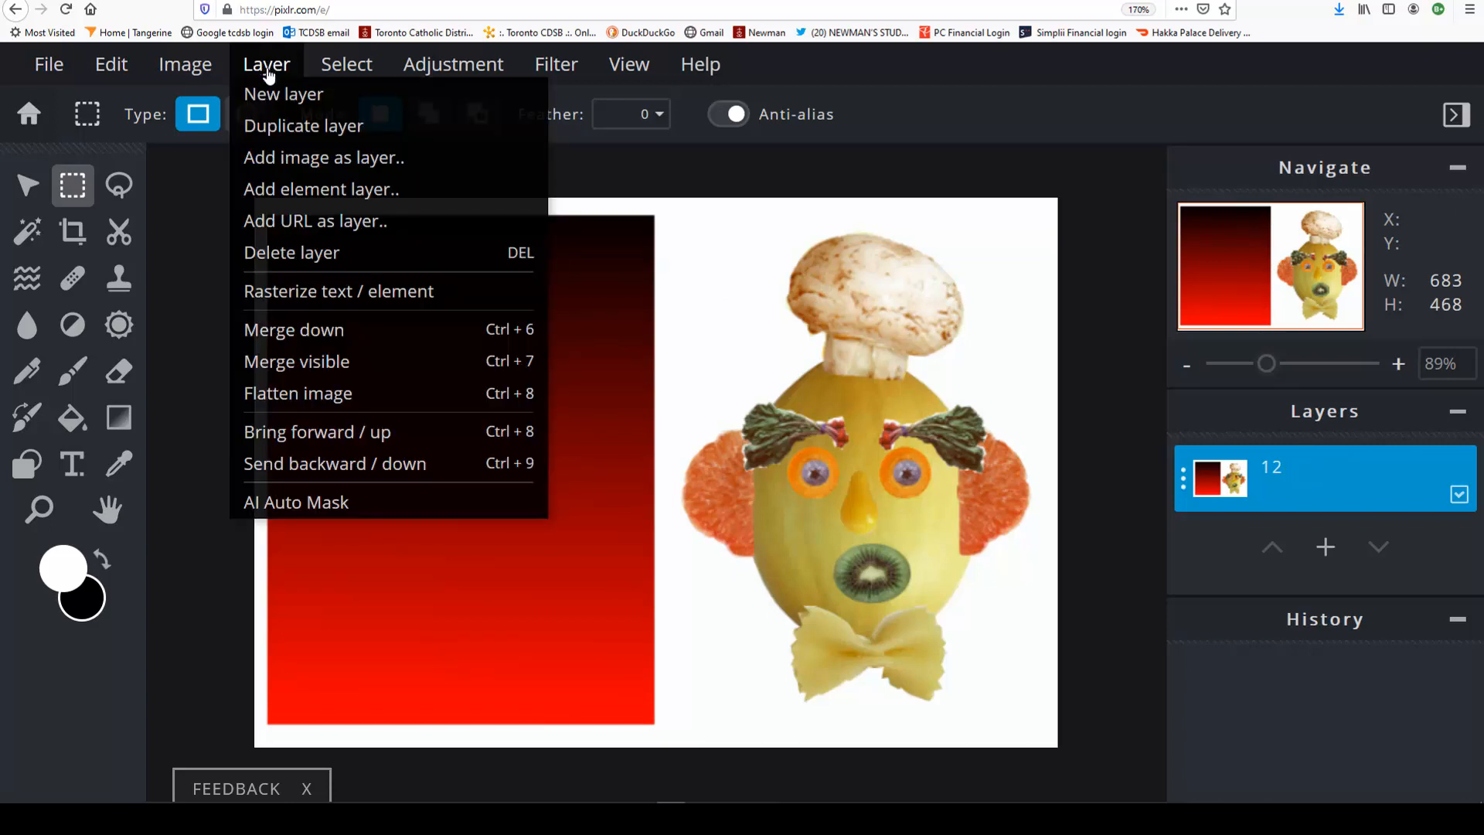
{"action": "left_click", "coordinate": [274, 96]}
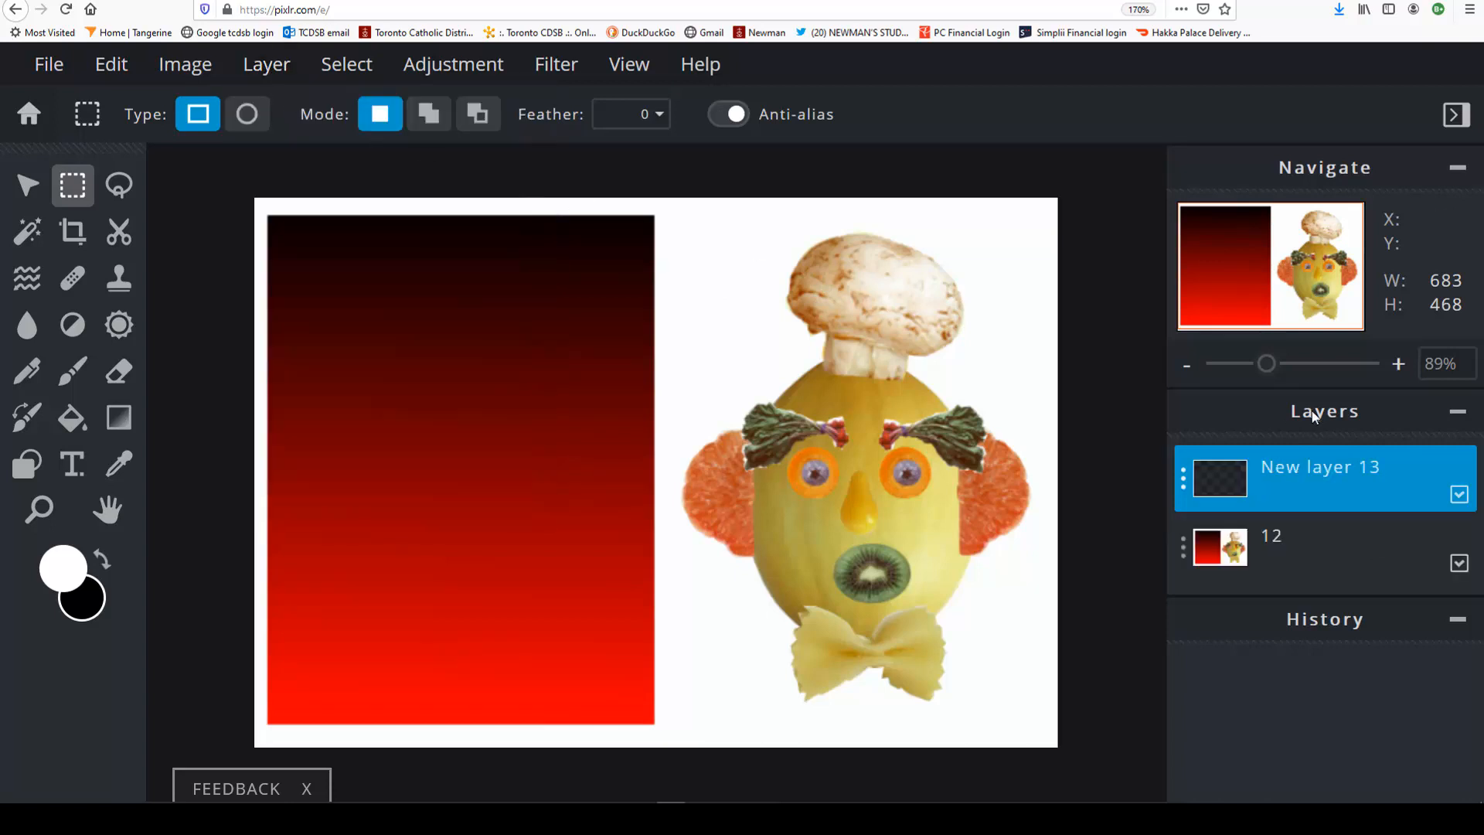
{"action": "left_click", "coordinate": [77, 467]}
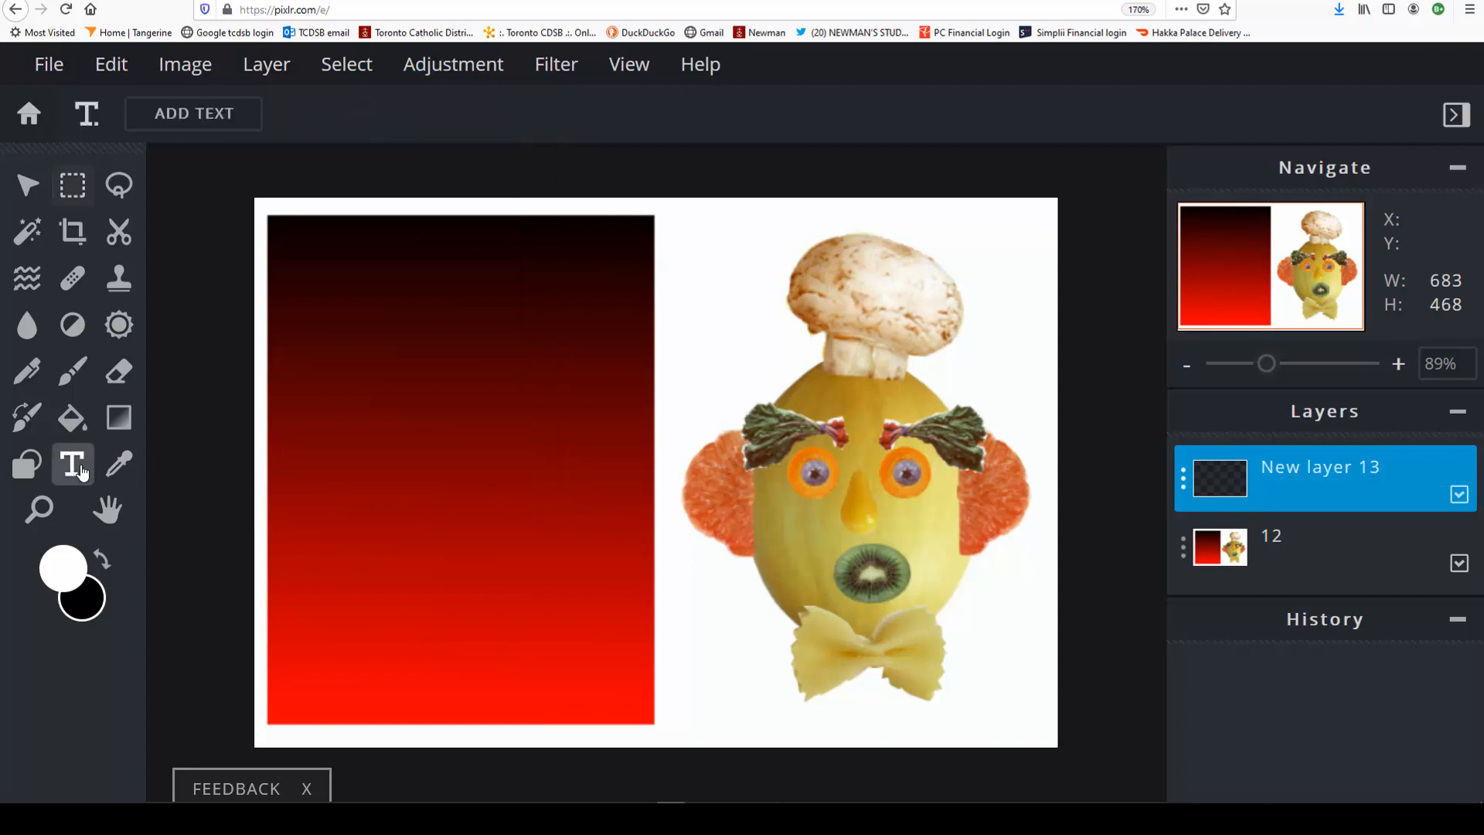
{"action": "left_click", "coordinate": [319, 263]}
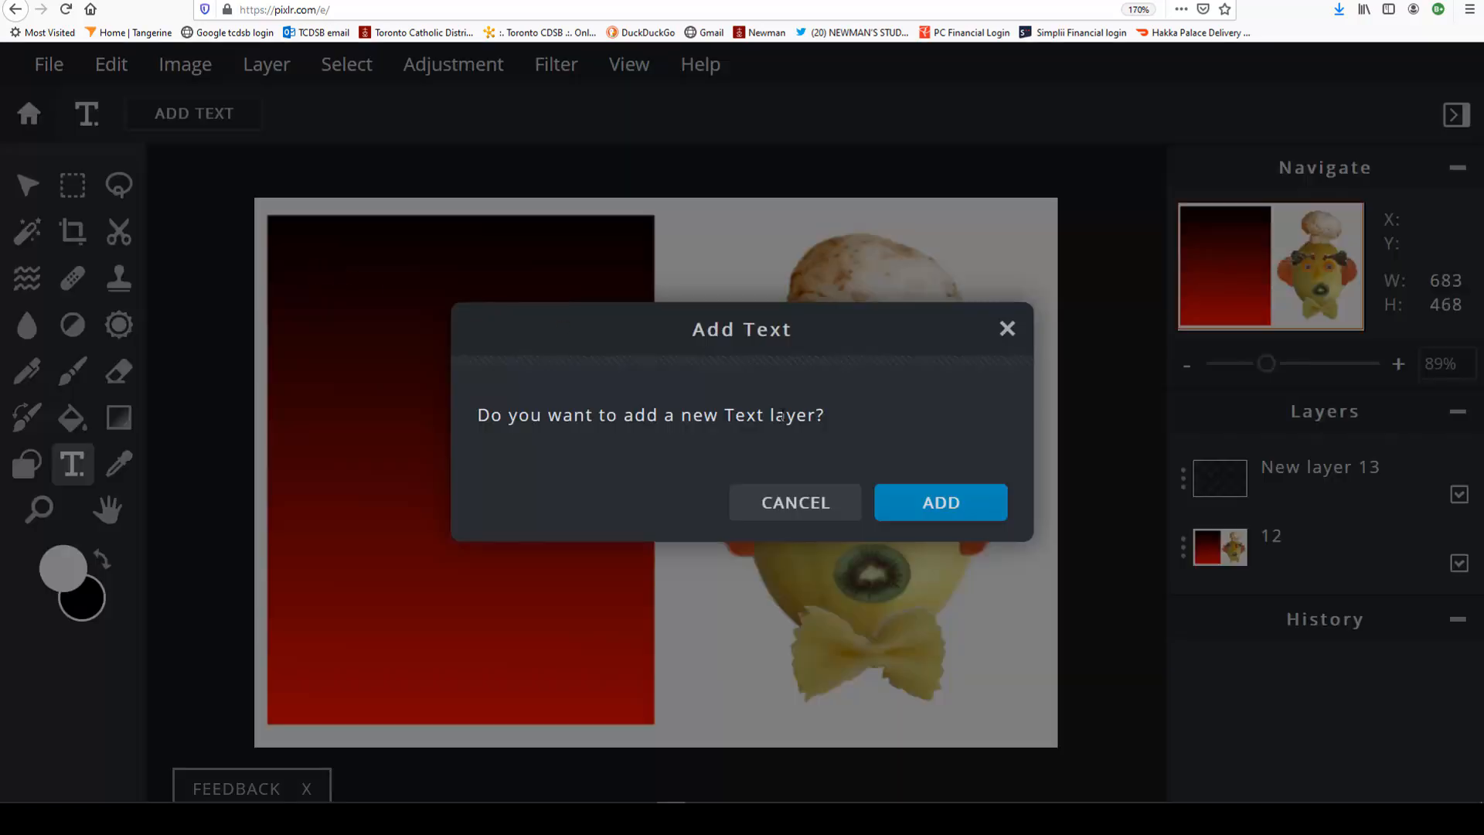
{"action": "left_click", "coordinate": [941, 503]}
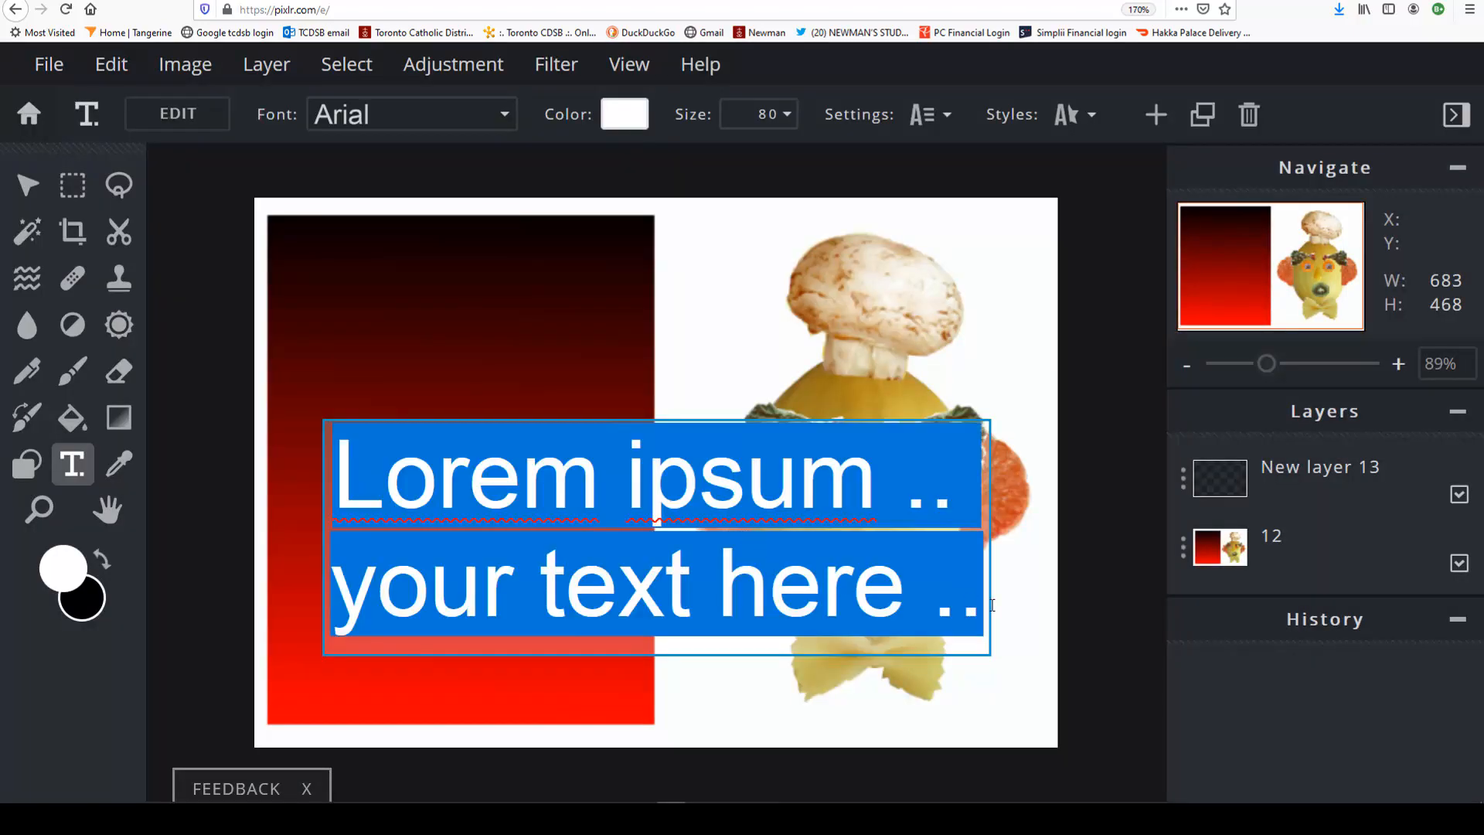
Delete all the placeholder text in the new text box.
{"action": "left_click_drag", "start_coordinate": [952, 608], "coordinate": [801, 508]}
{"action": "double_click", "coordinate": [799, 509]}
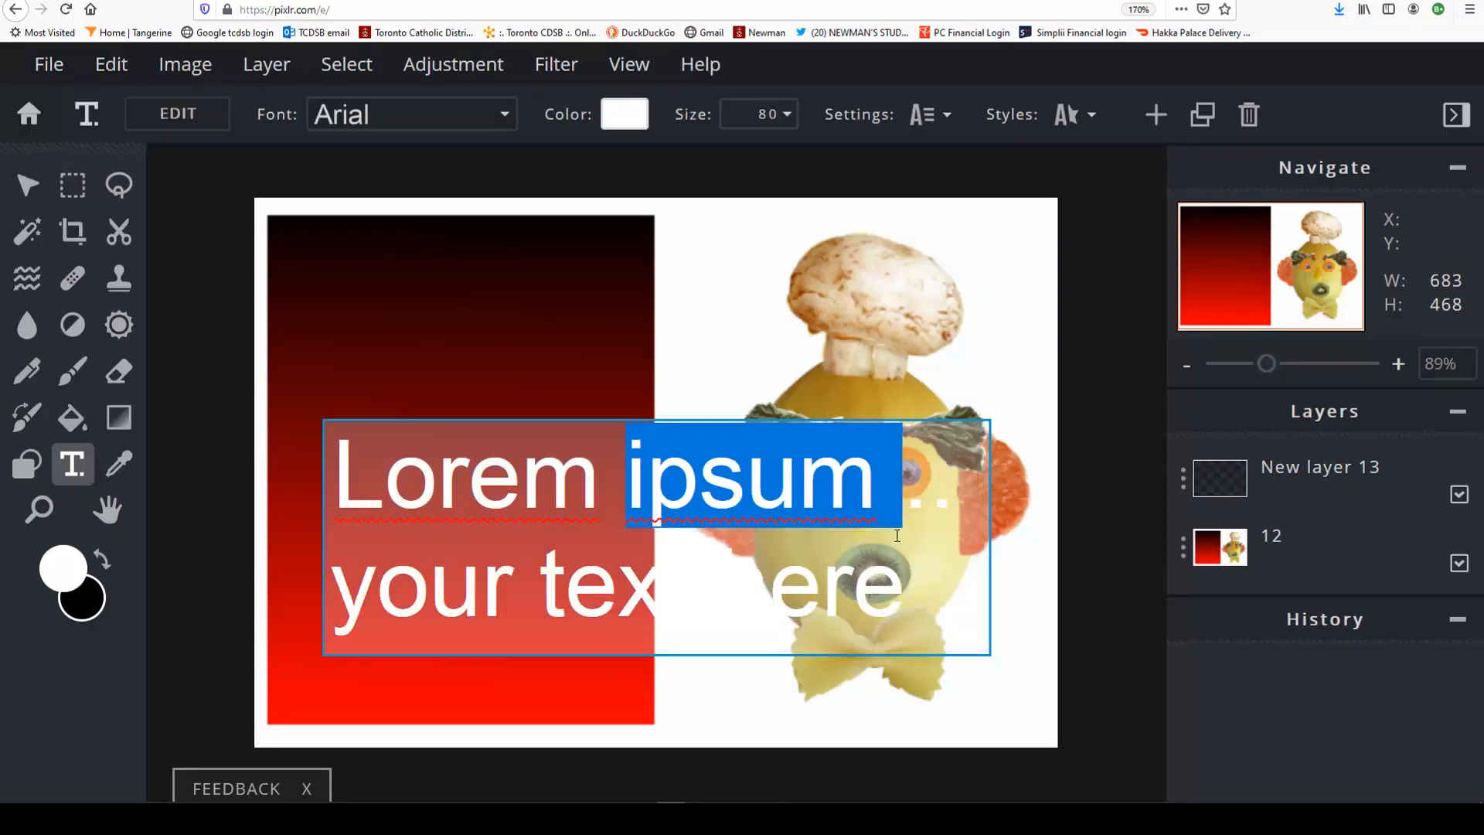
{"action": "left_click", "coordinate": [918, 589]}
{"action": "double_click", "coordinate": [906, 594]}
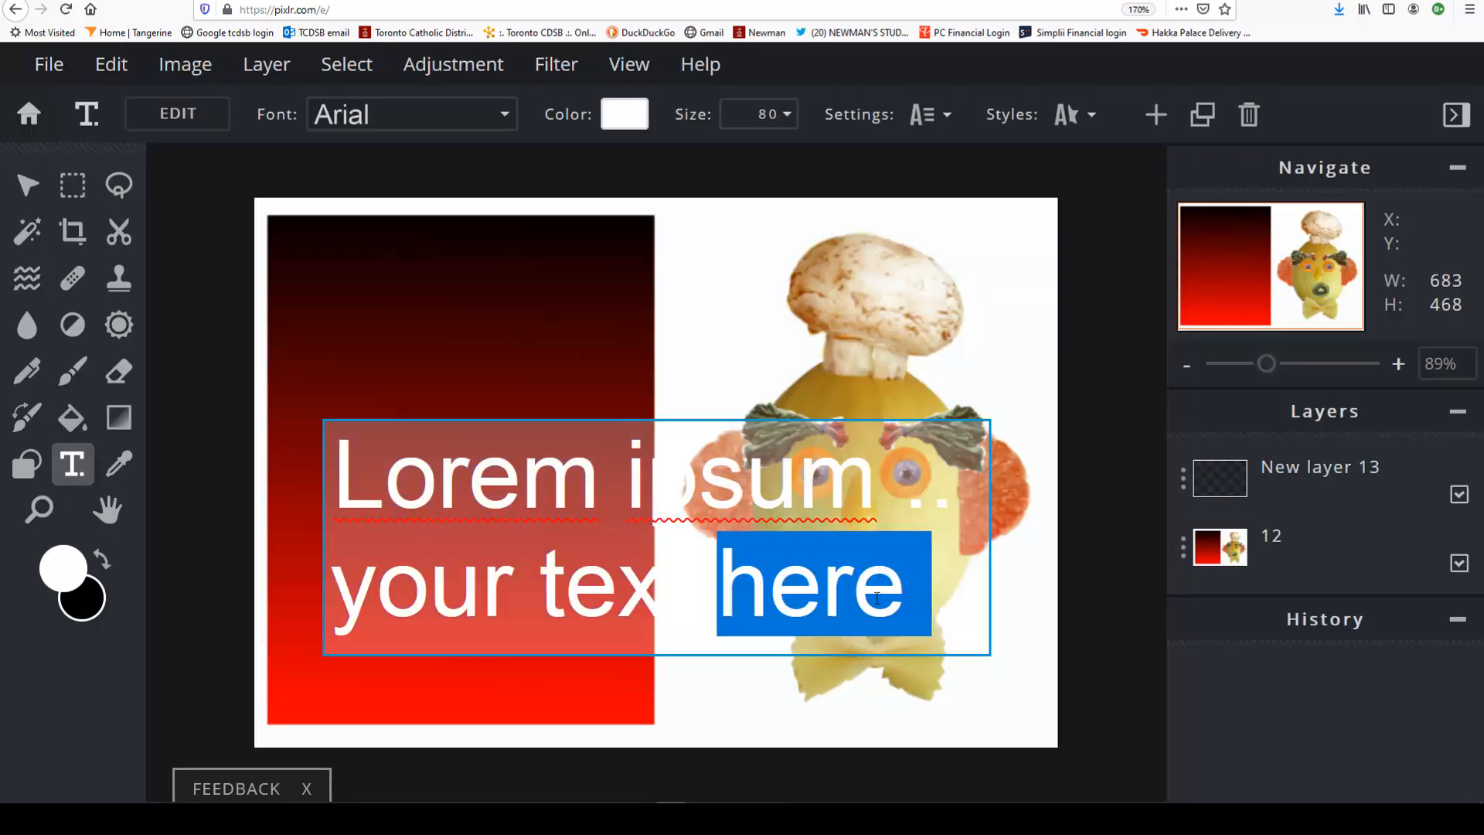
{"action": "key", "text": "BackSpace"}
{"action": "key", "text": "BackSpace"}
{"action": "key", "text": "BackSpace"}
{"action": "key", "text": "BackSpace"}
{"action": "key", "text": "BackSpace"}
{"action": "key", "text": "BackSpace"}
{"action": "key", "text": "BackSpace"}
{"action": "key", "text": "BackSpace"}
{"action": "key", "text": "BackSpace"}
{"action": "key", "text": "BackSpace"}
{"action": "key", "text": "BackSpace"}
{"action": "key", "text": "BackSpace"}
{"action": "key", "text": "BackSpace"}
{"action": "key", "text": "BackSpace"}
{"action": "key", "text": "BackSpace"}
{"action": "key", "text": "BackSpace"}
{"action": "key", "text": "BackSpace"}
{"action": "key", "text": "BackSpace"}
{"action": "key", "text": "BackSpace"}
{"action": "key", "text": "BackSpace"}
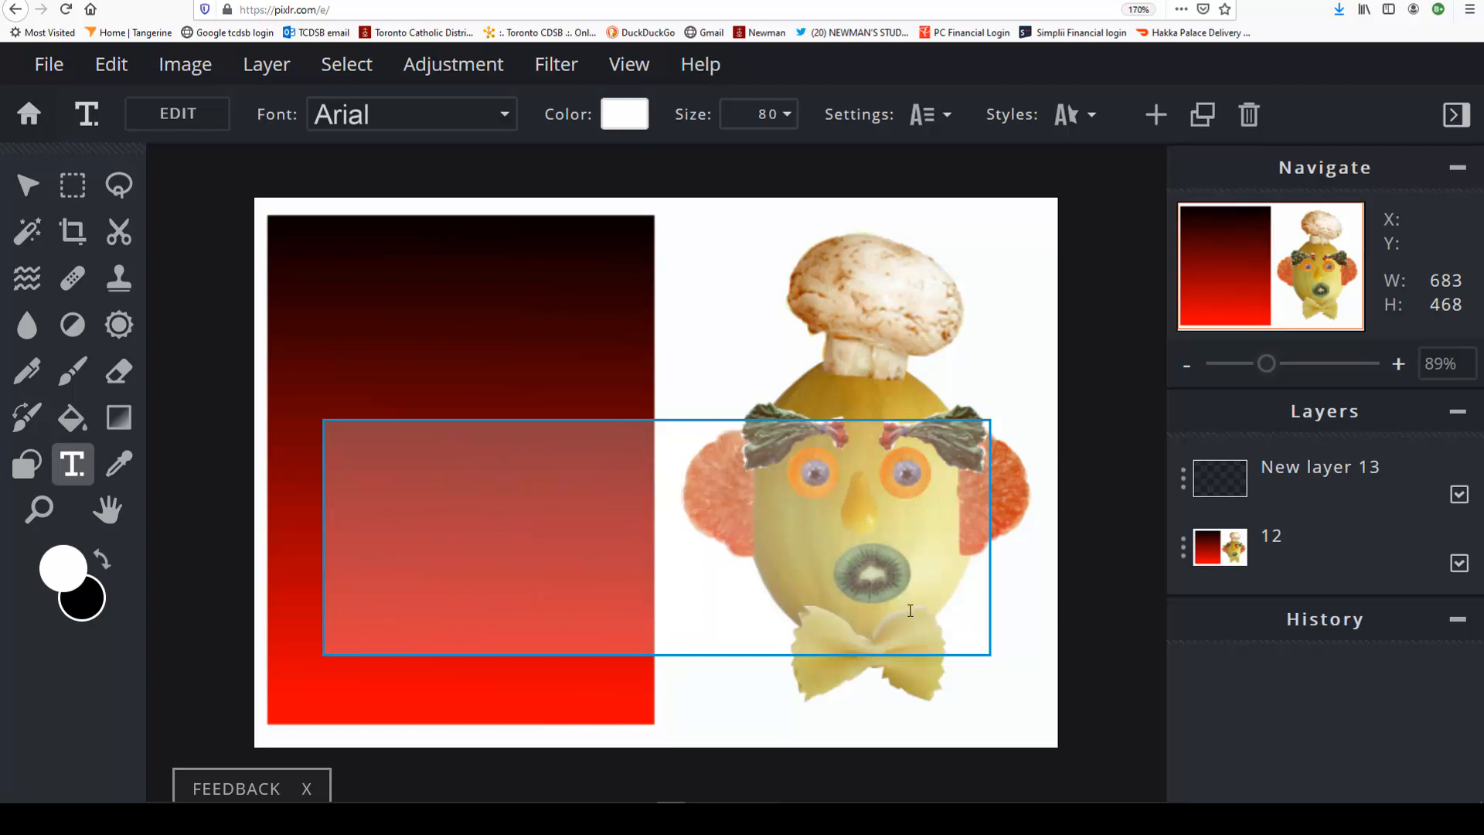
Enter the title text "Mr Fruithead", "by" and "Your Name" on three separate lines.
{"action": "type", "text": "M"}
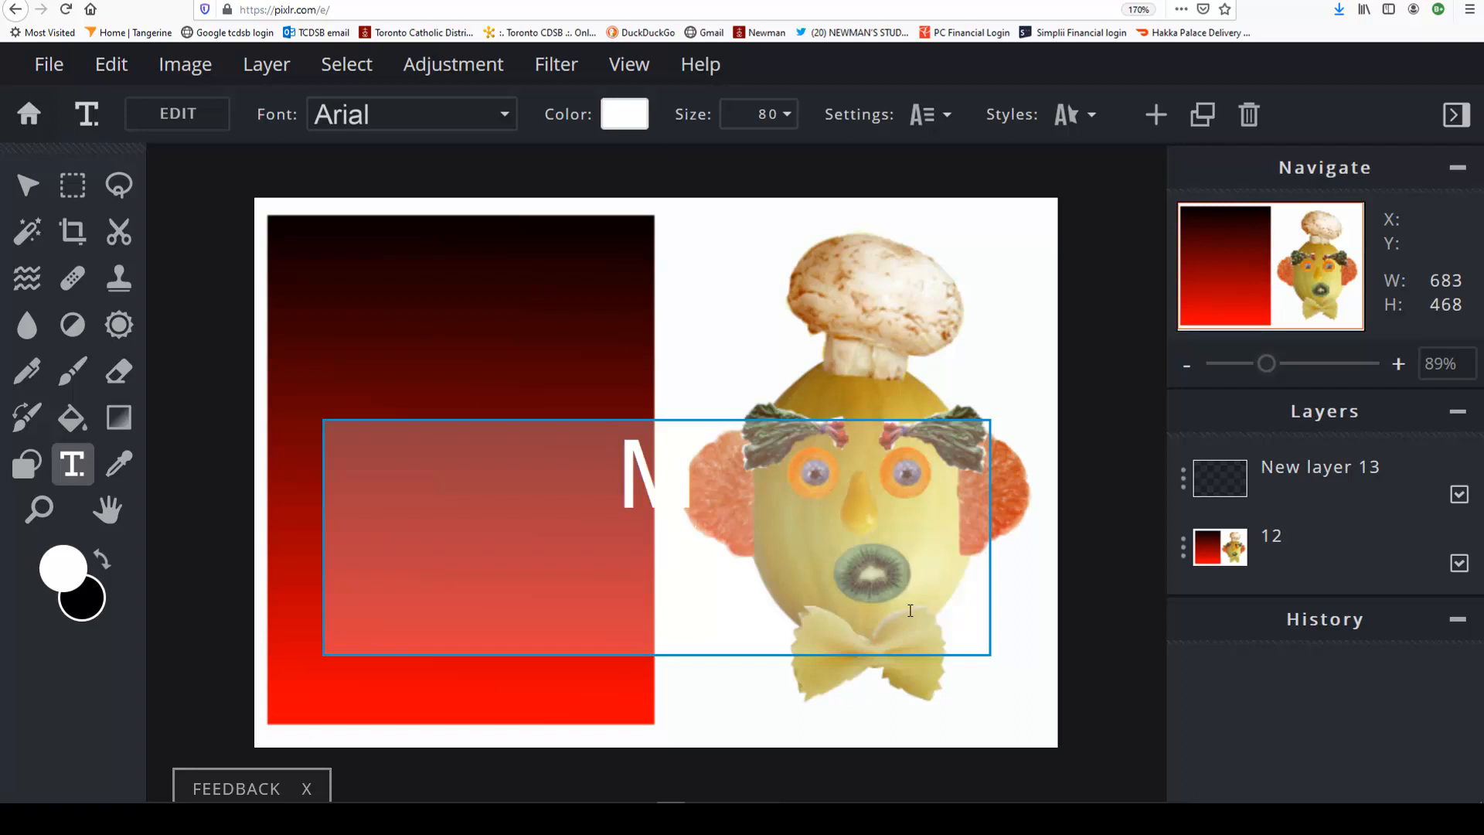
{"action": "type", "text": "r Fru"}
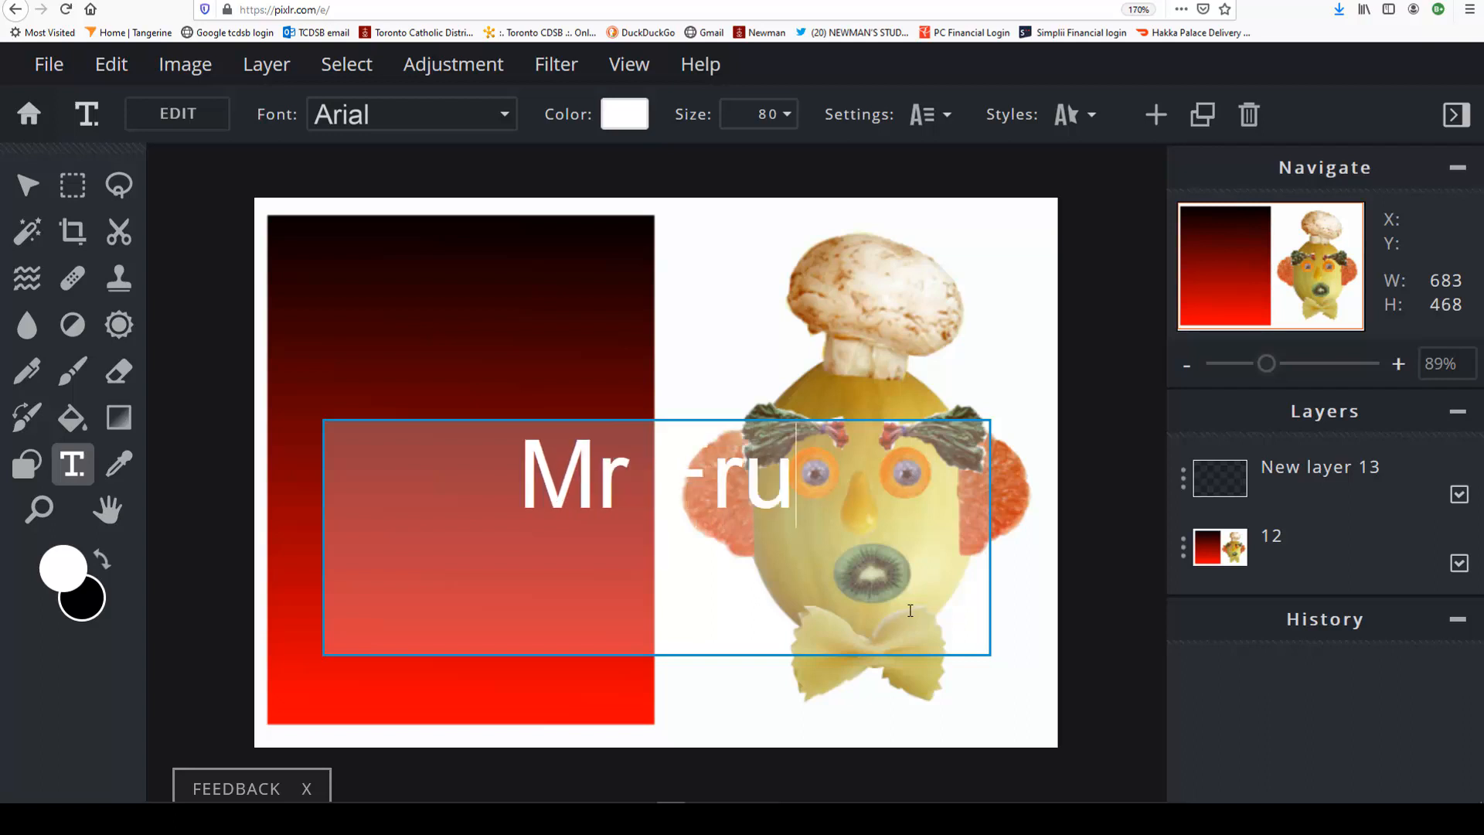
{"action": "type", "text": "ithead"}
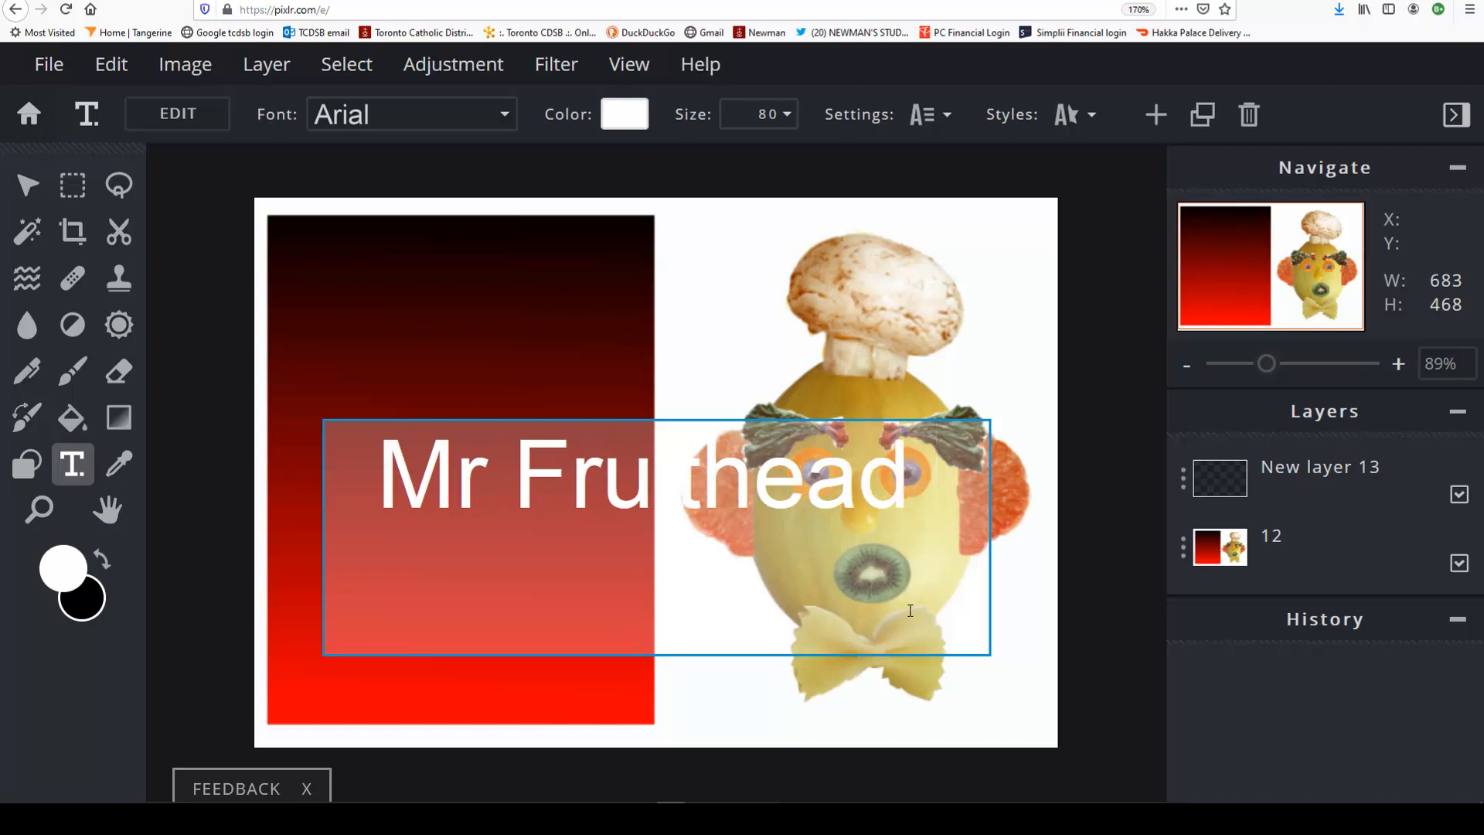
{"action": "key", "text": "Return"}
{"action": "type", "text": "b"}
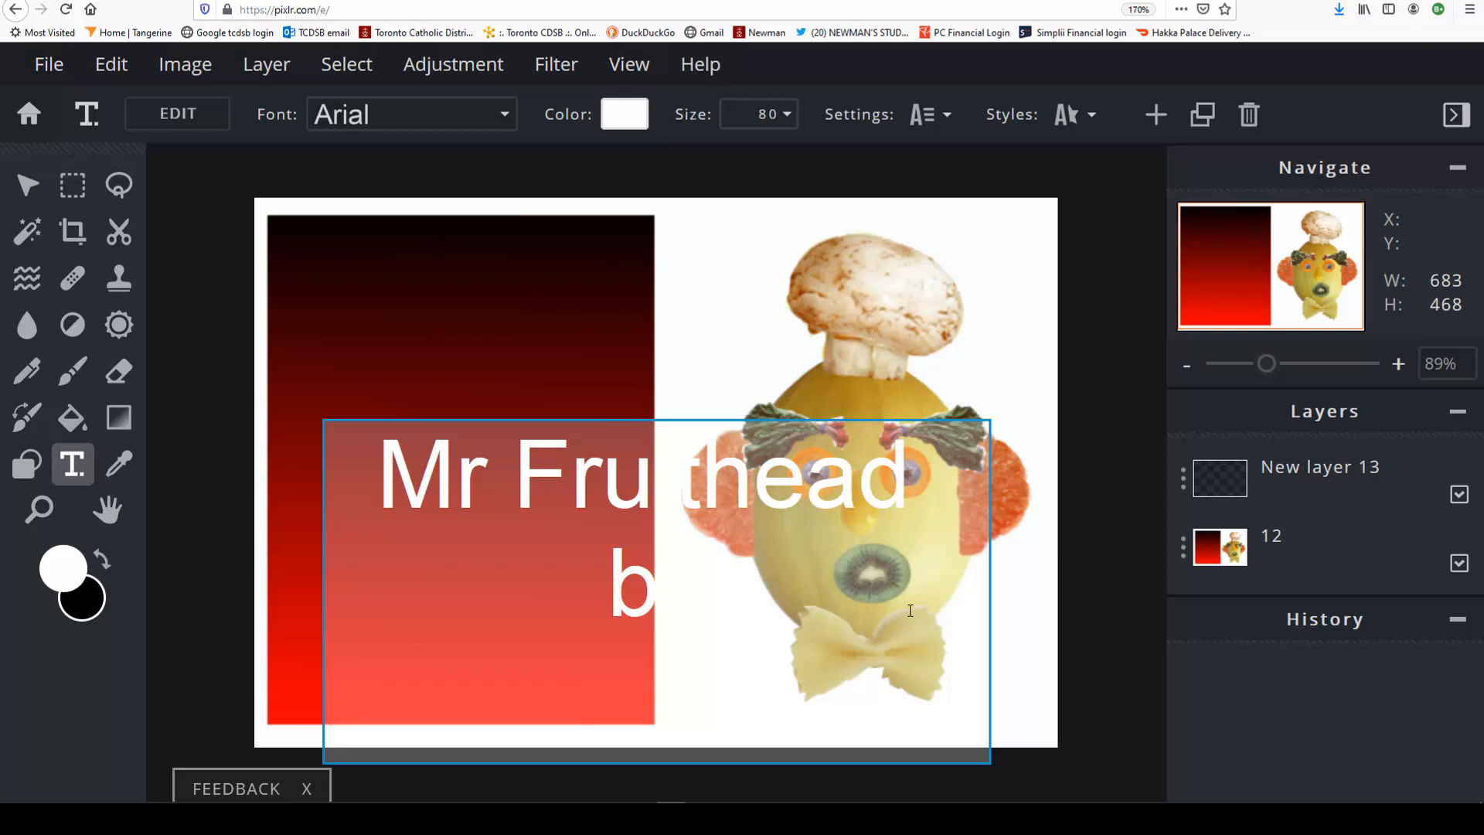
{"action": "key", "text": "Return"}
{"action": "type", "text": "Yo"}
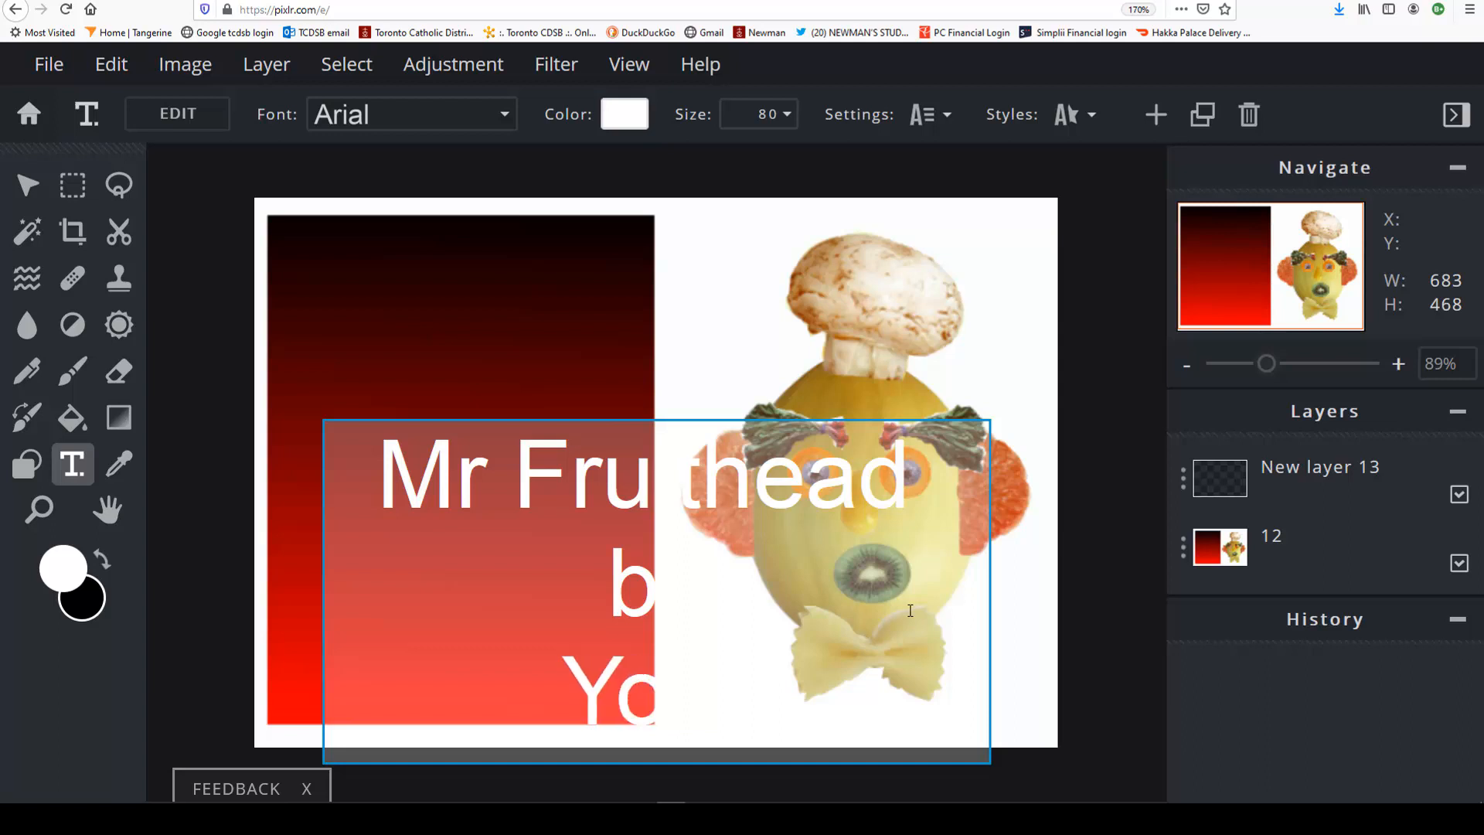
{"action": "type", "text": "ur Name"}
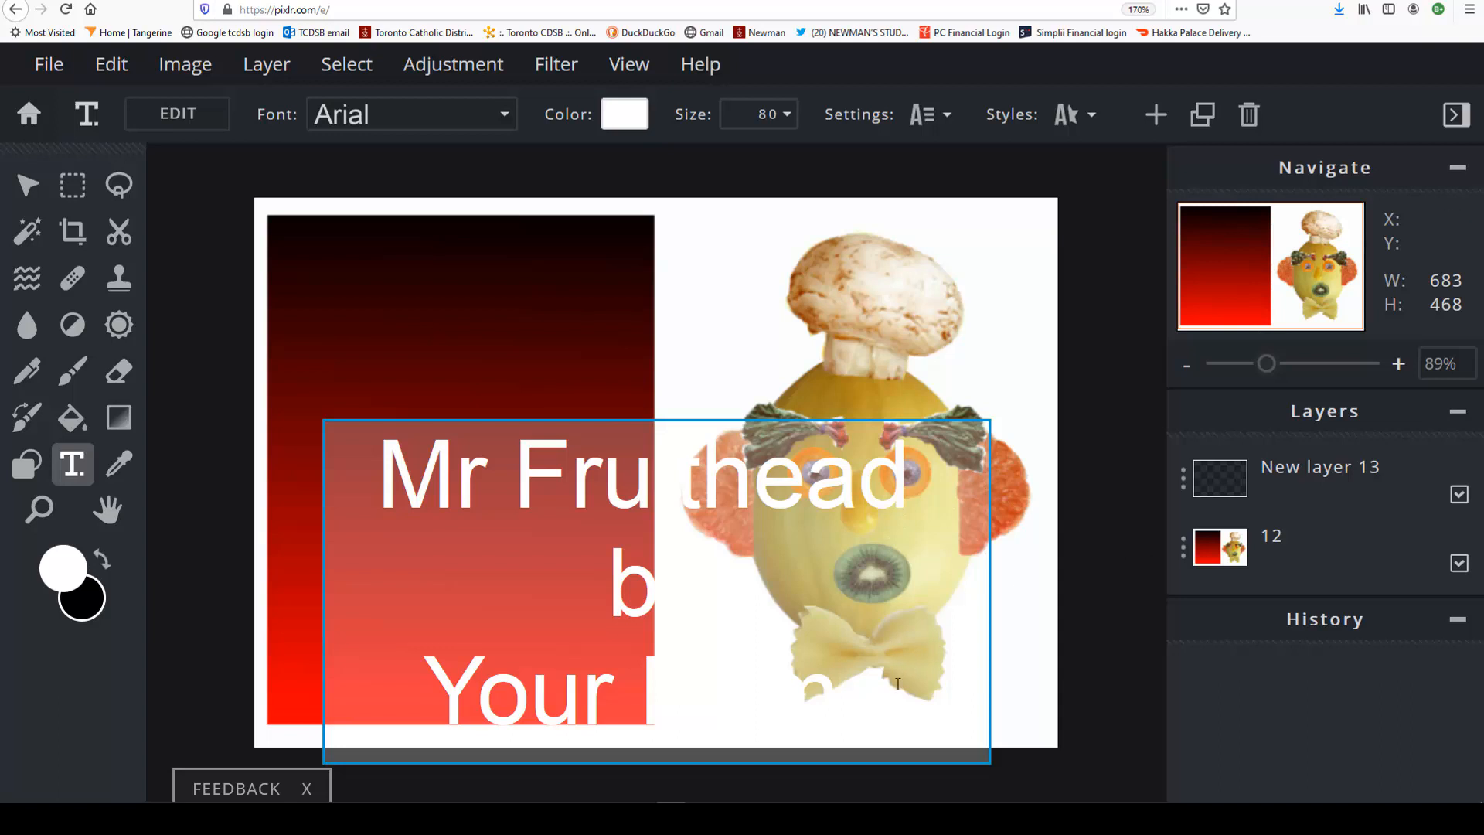
Recolour all three lines of the title text to yellow, #F7E40F.
{"action": "left_click_drag", "start_coordinate": [898, 684], "coordinate": [334, 480]}
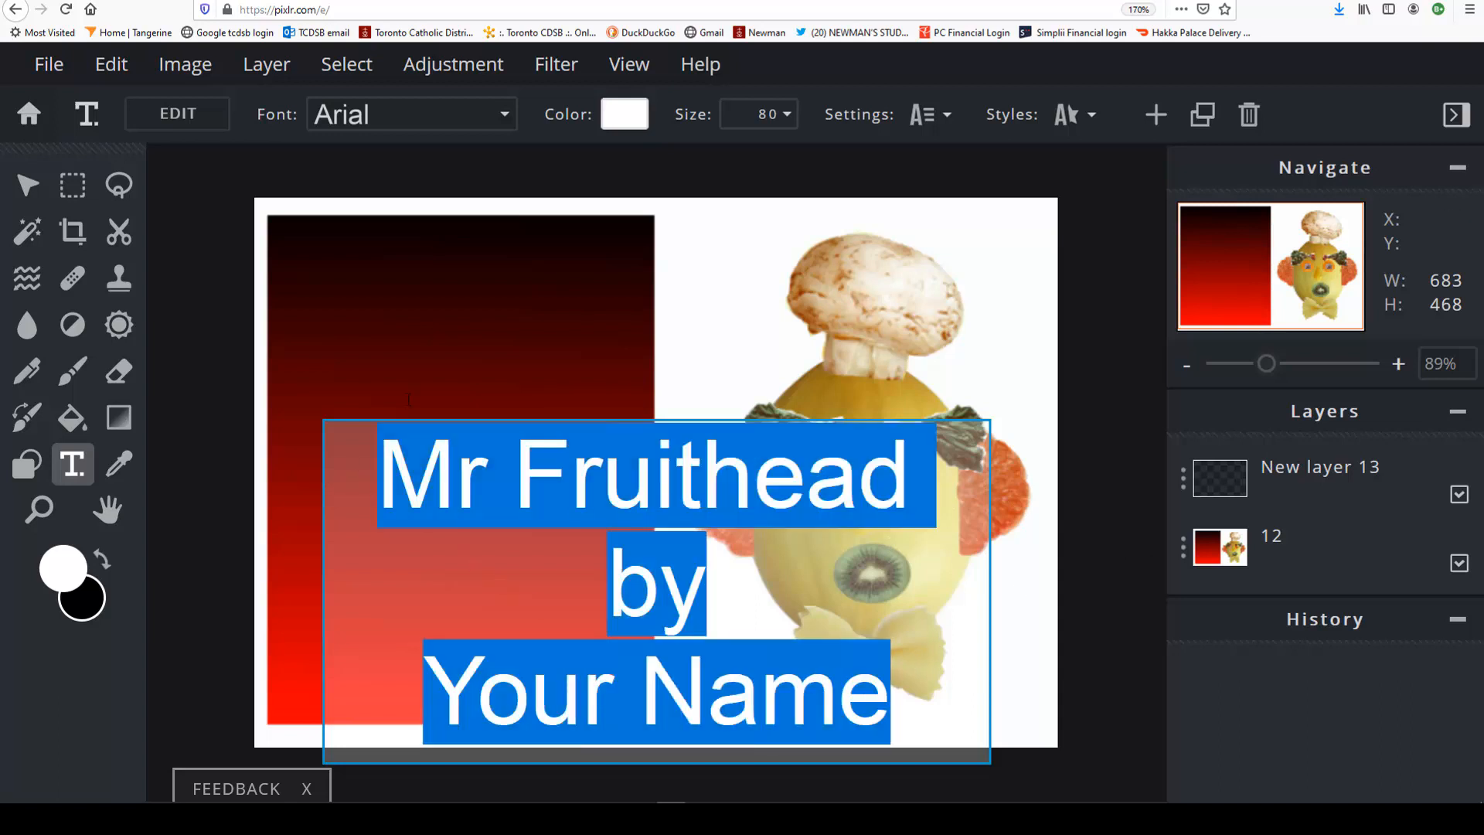
{"action": "left_click", "coordinate": [624, 116]}
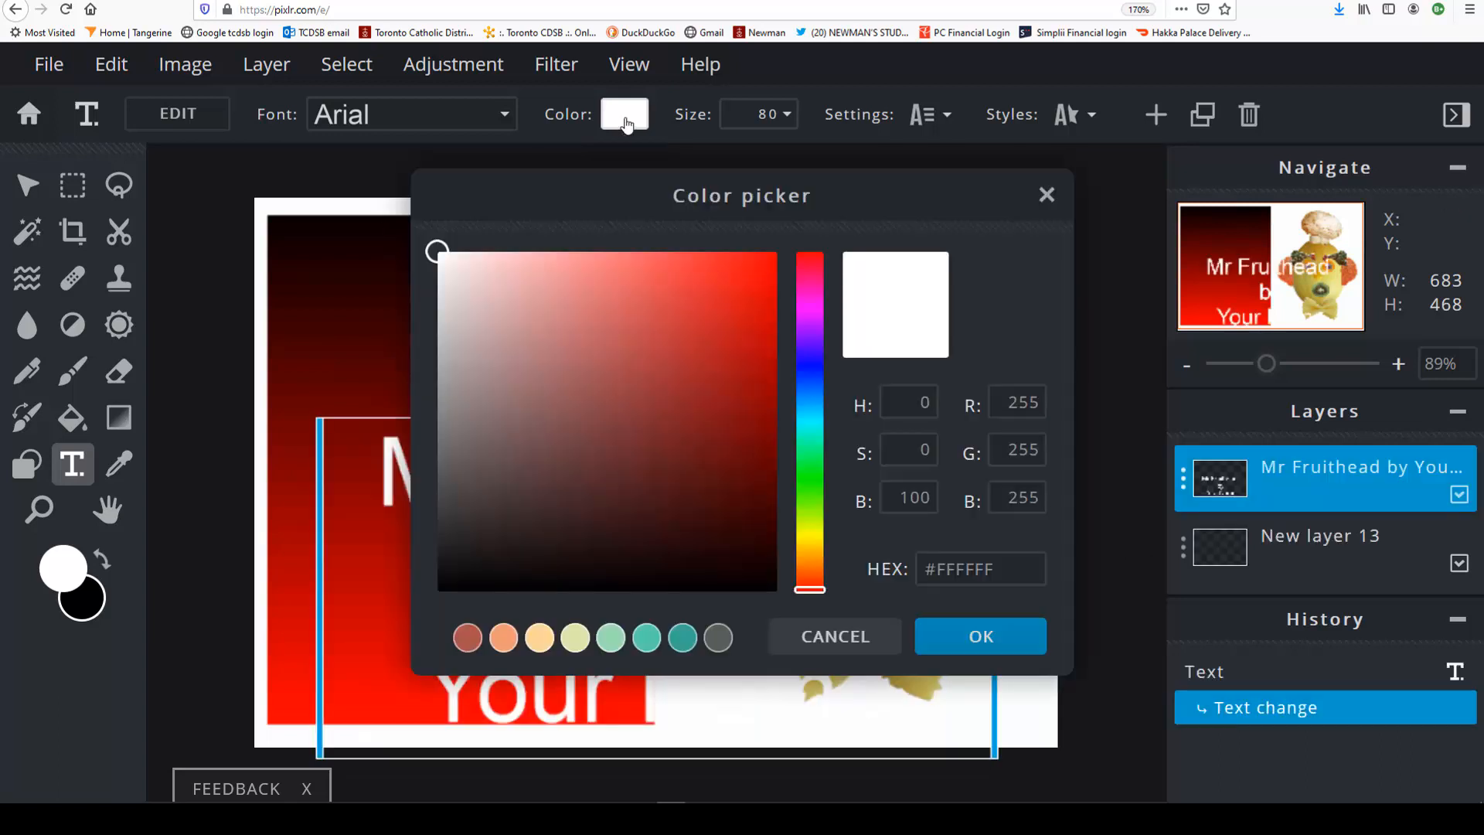
{"action": "left_click", "coordinate": [810, 538]}
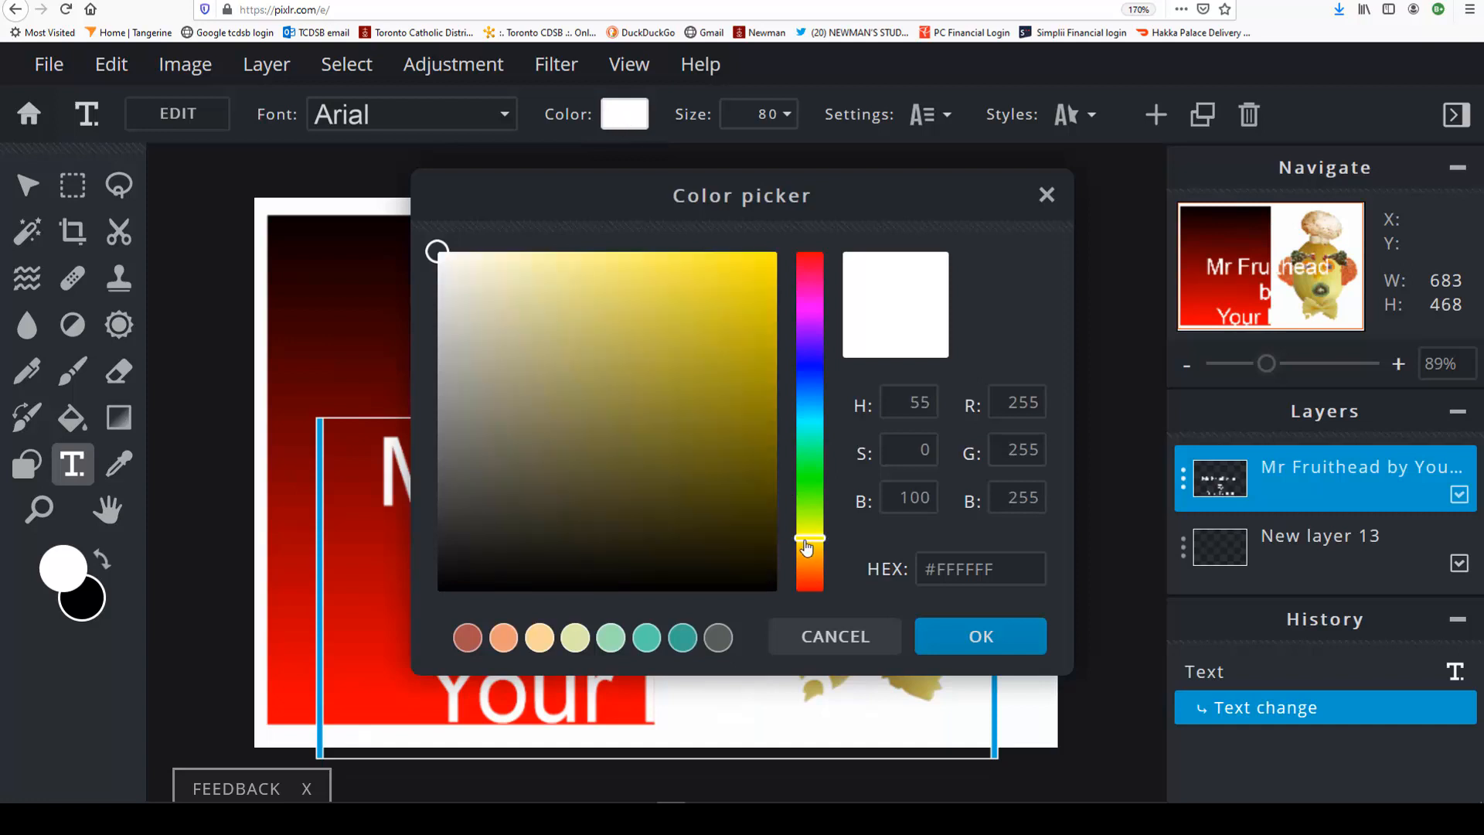
{"action": "left_click", "coordinate": [755, 263]}
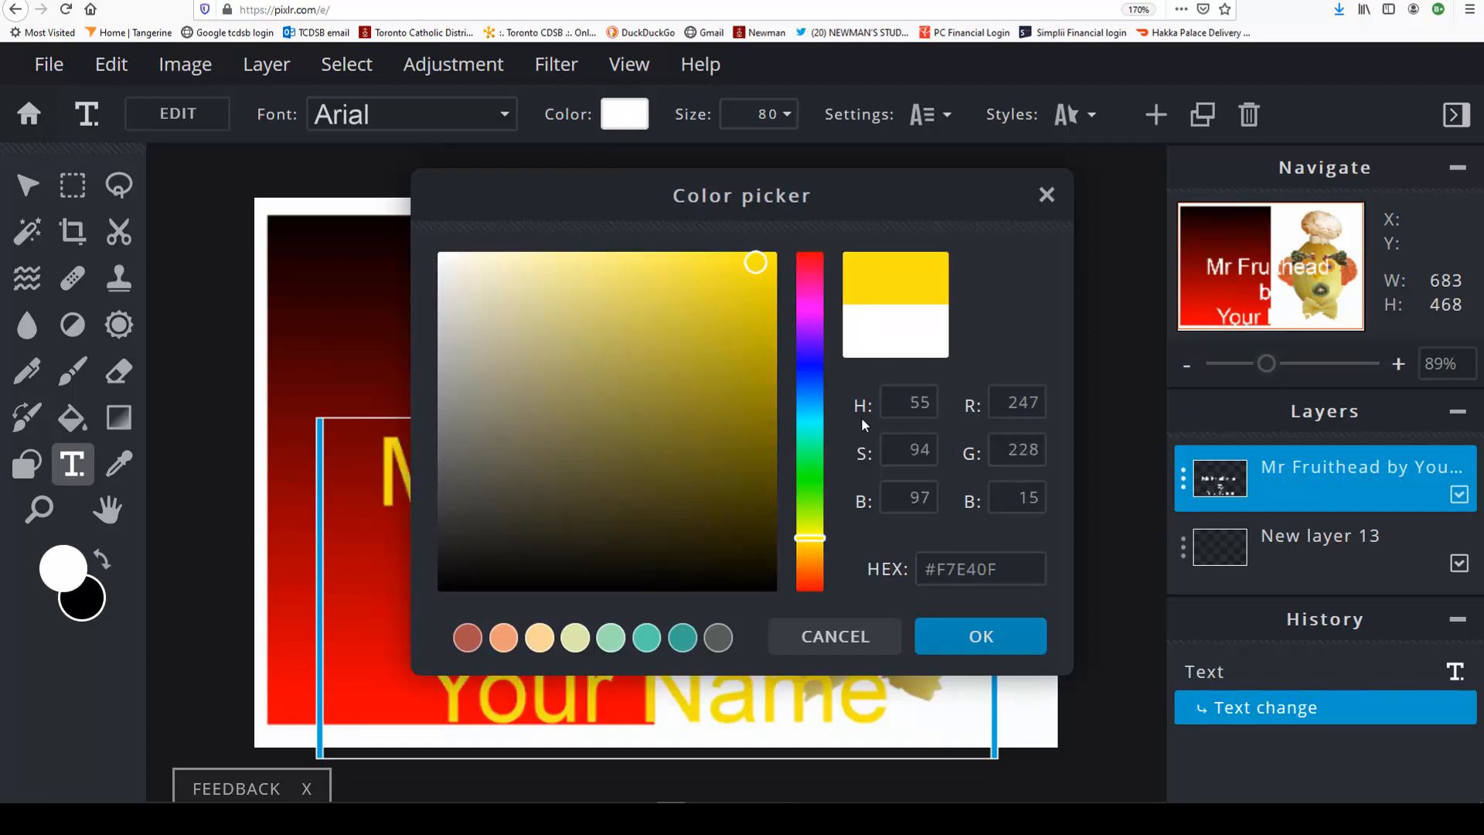
{"action": "left_click", "coordinate": [980, 635]}
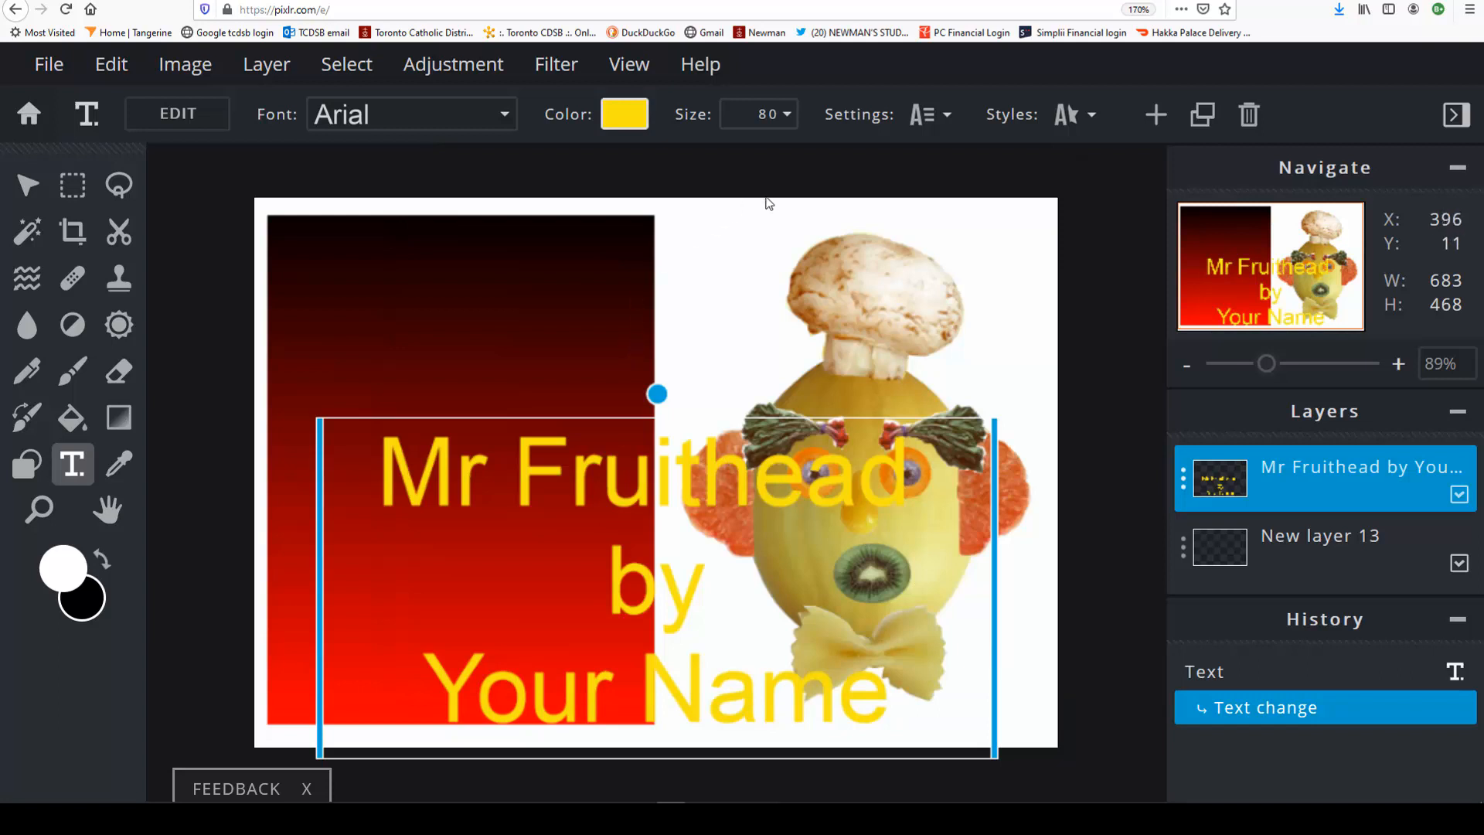
Set the title text size to 40 and move the text onto the middle of the black-to-red gradient panel.
{"action": "left_click", "coordinate": [779, 114]}
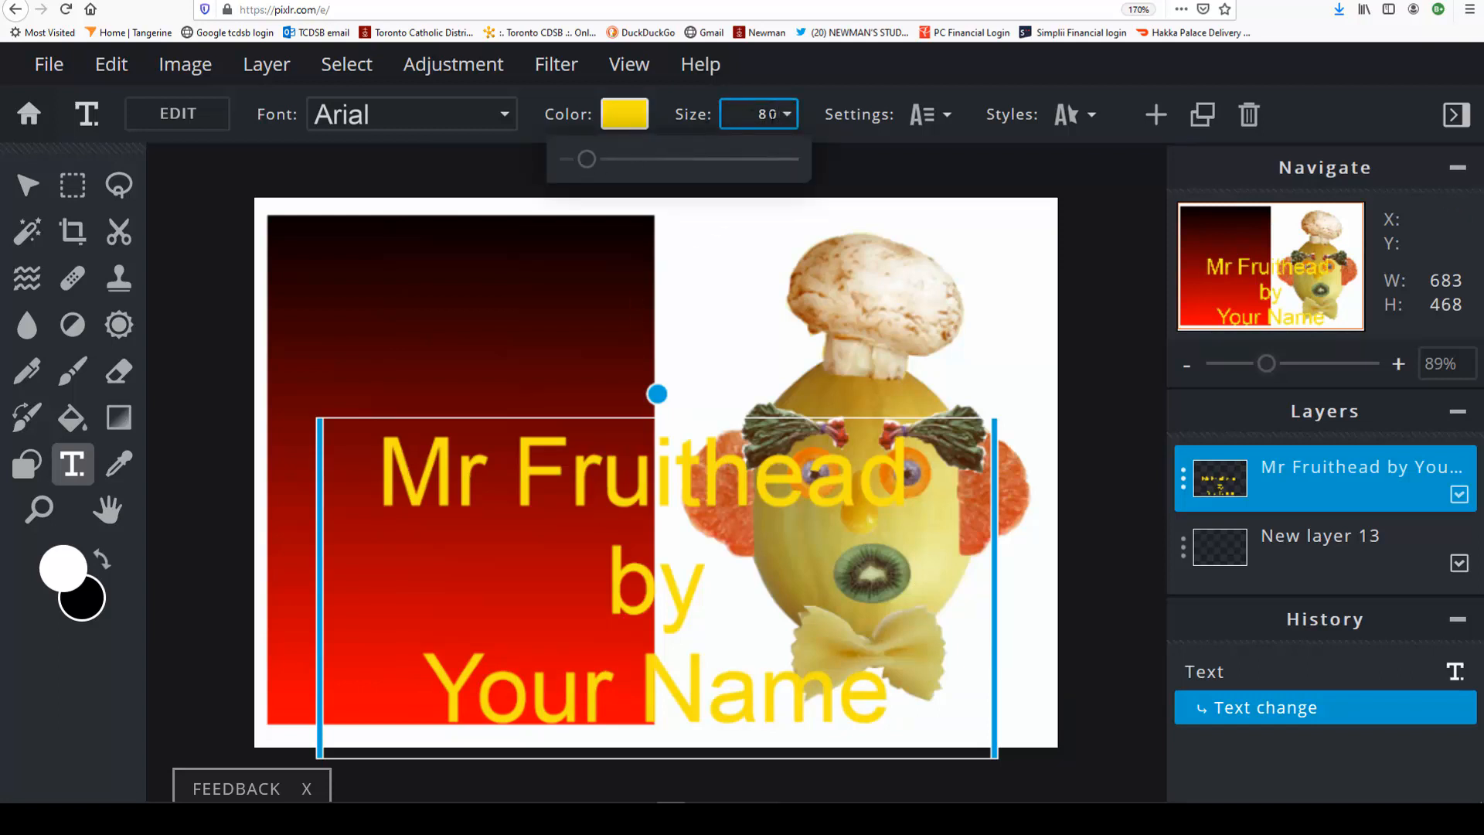
{"action": "left_click_drag", "start_coordinate": [779, 114], "coordinate": [754, 114]}
{"action": "type", "text": "40"}
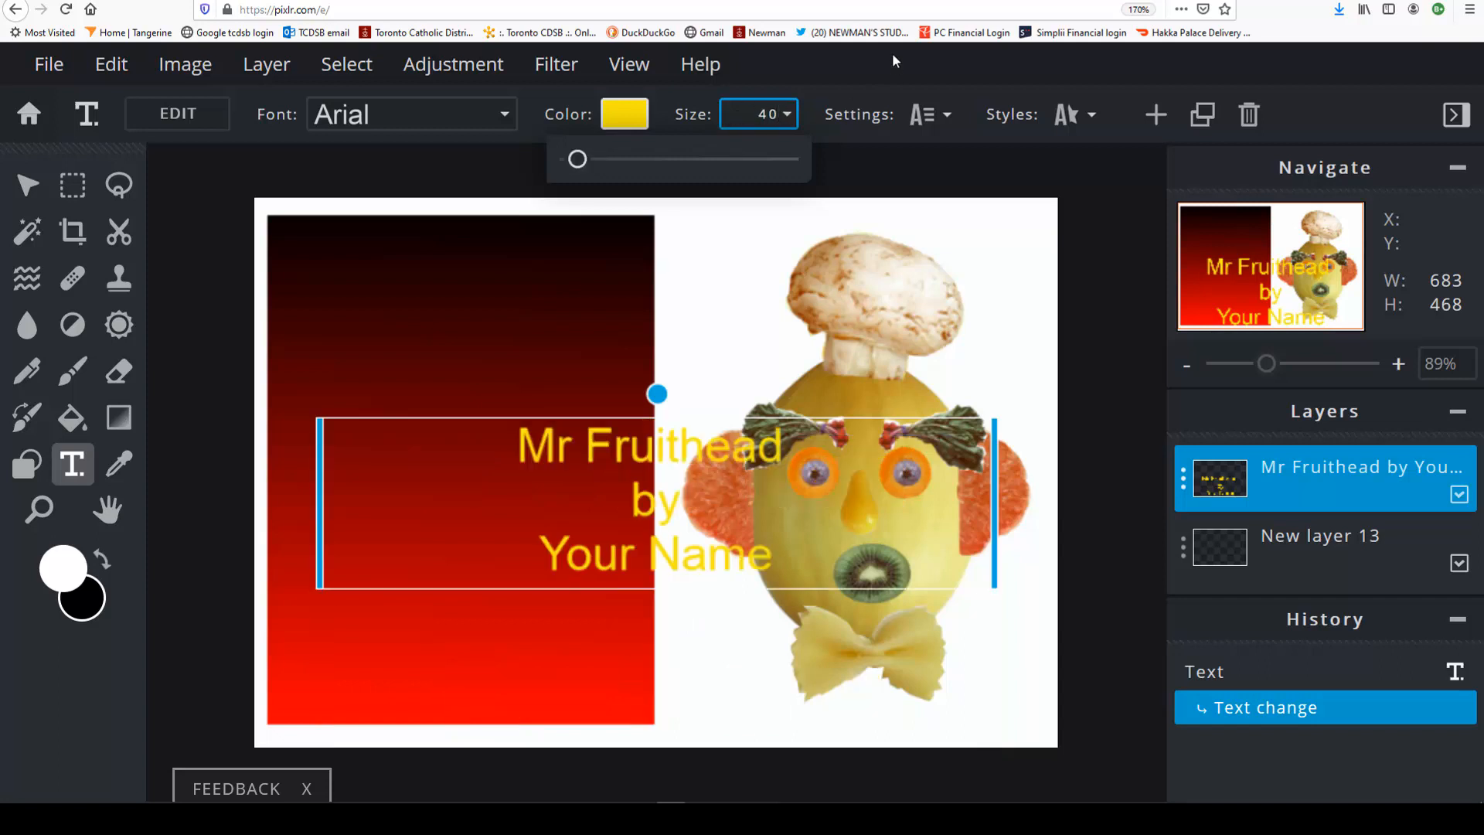
{"action": "left_click", "coordinate": [577, 430]}
{"action": "left_click_drag", "start_coordinate": [531, 423], "coordinate": [343, 361]}
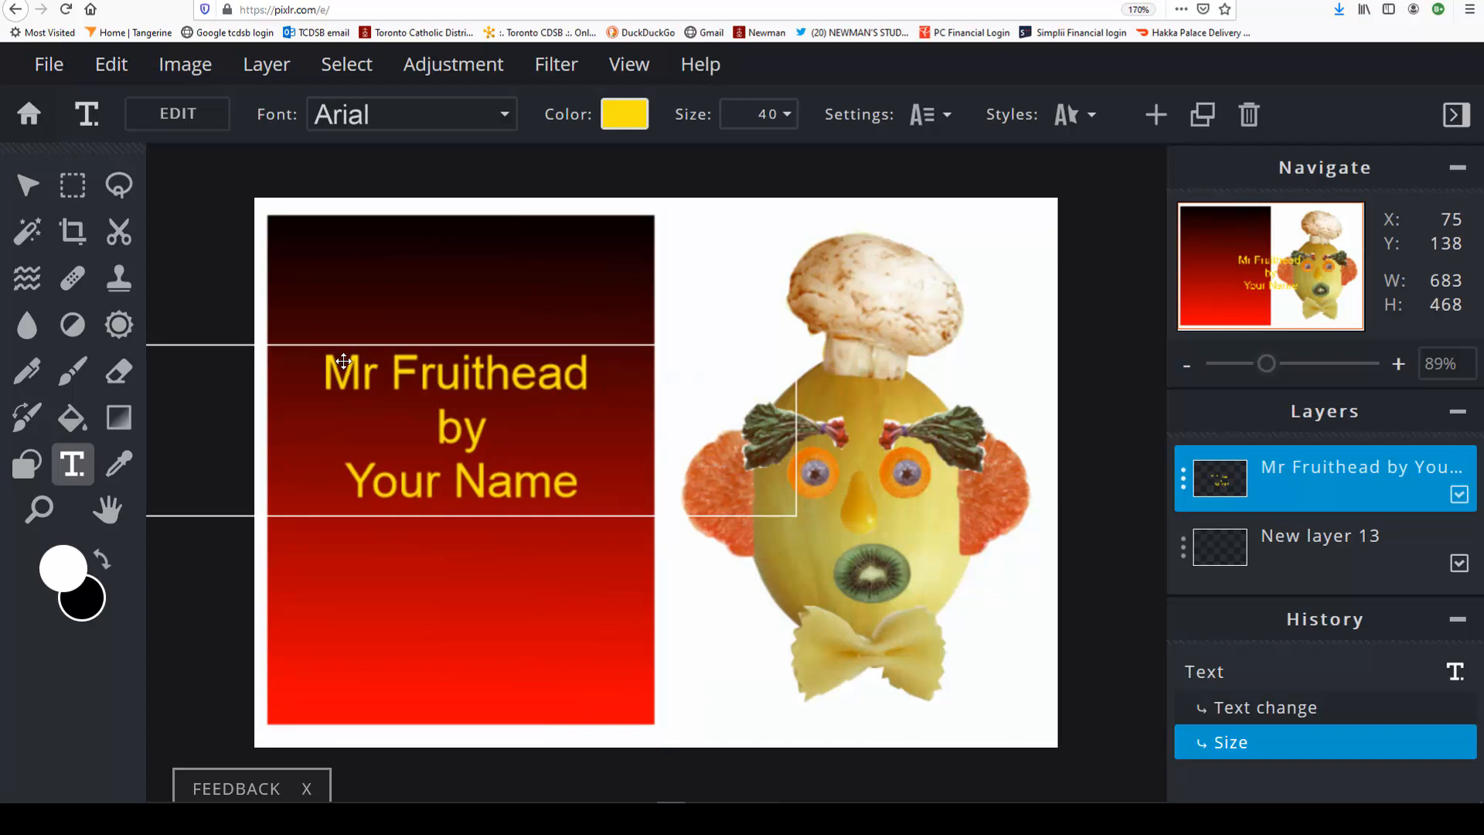
{"action": "left_click_drag", "start_coordinate": [343, 361], "coordinate": [368, 372]}
Change the title's font to Adios Amigos and set its size to 50.
{"action": "double_click", "coordinate": [578, 486]}
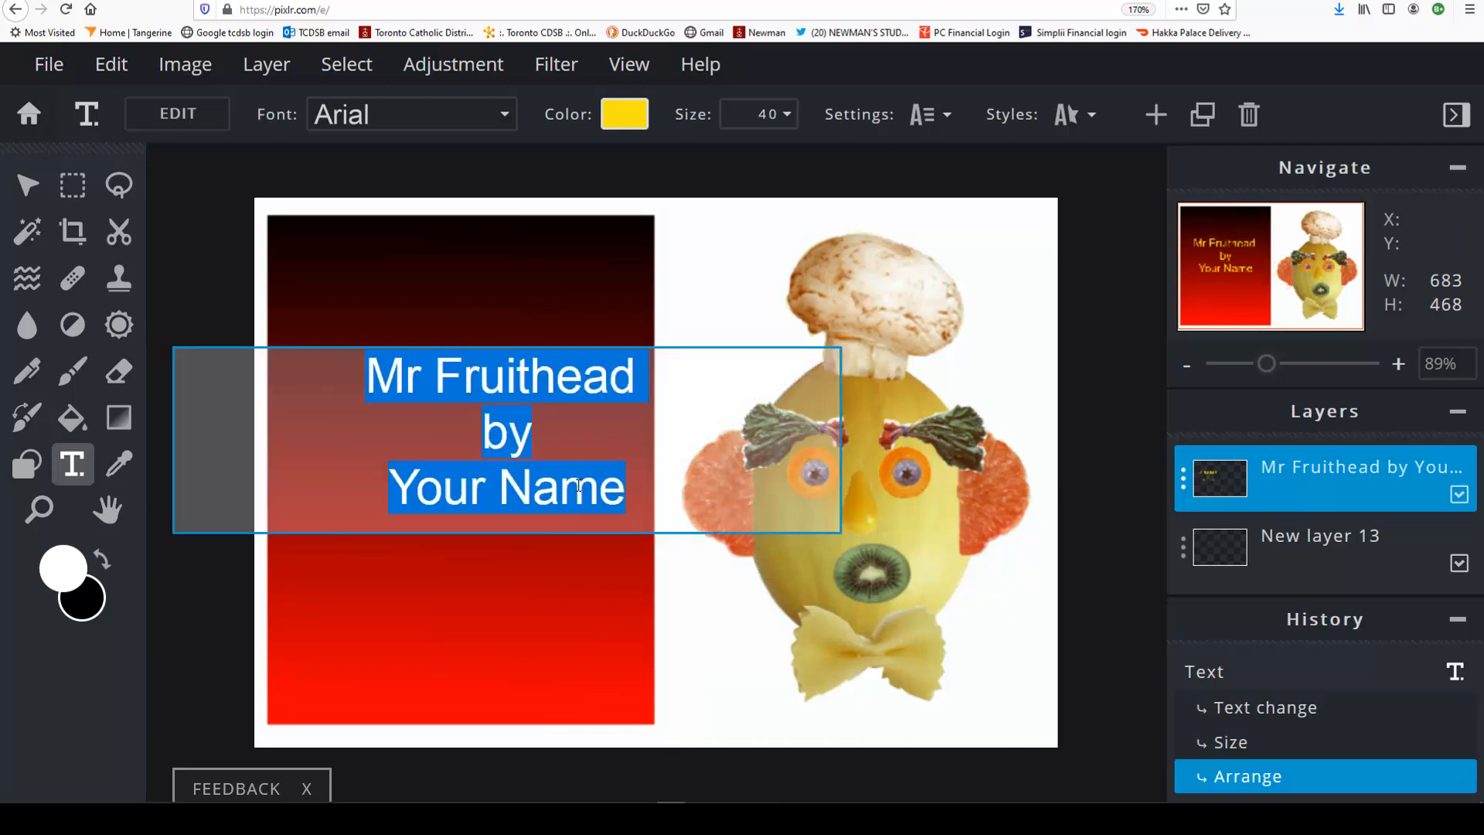
{"action": "left_click", "coordinate": [504, 116]}
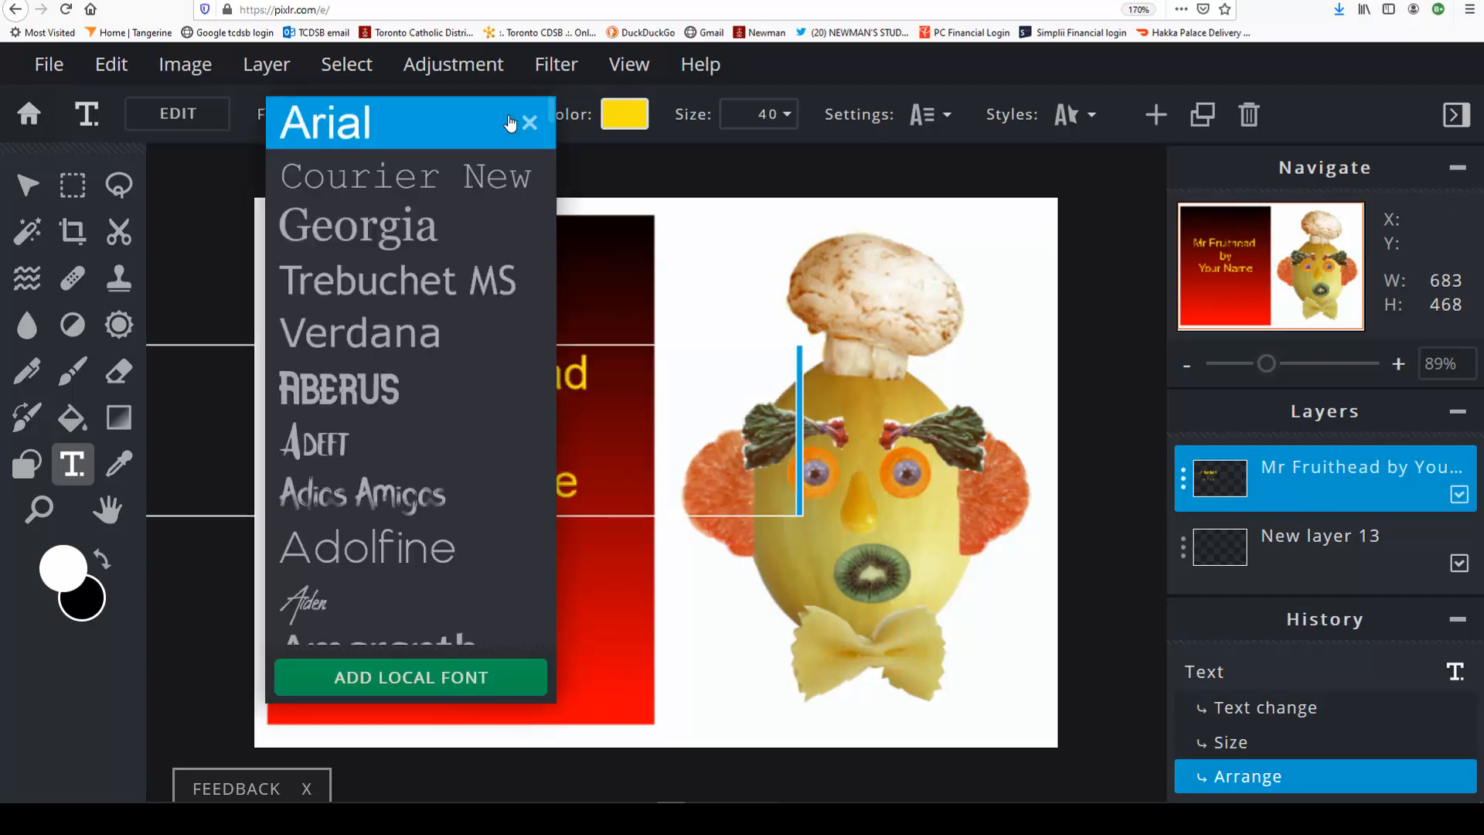
{"action": "left_click", "coordinate": [379, 495]}
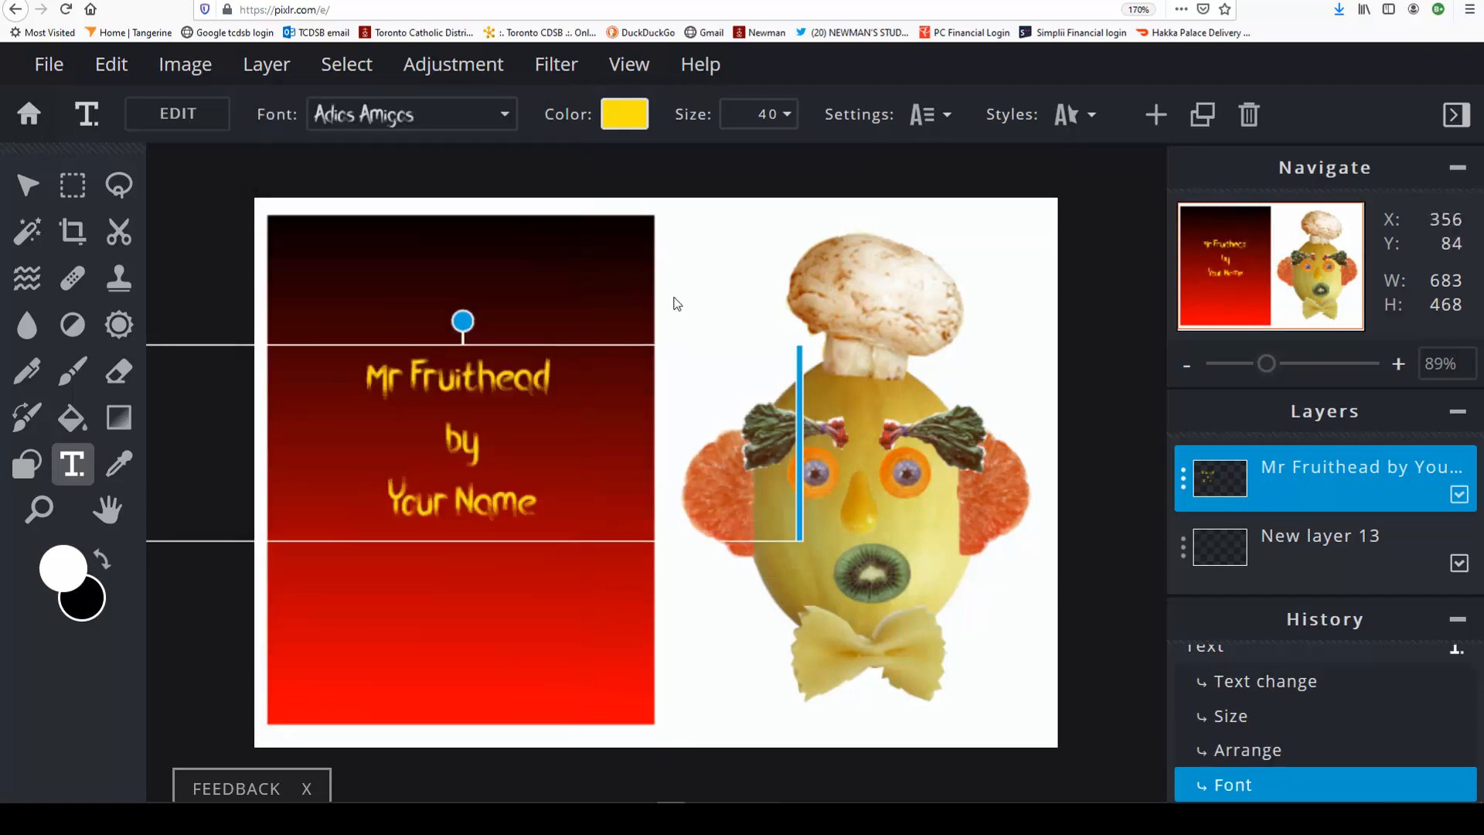
{"action": "left_click", "coordinate": [778, 120]}
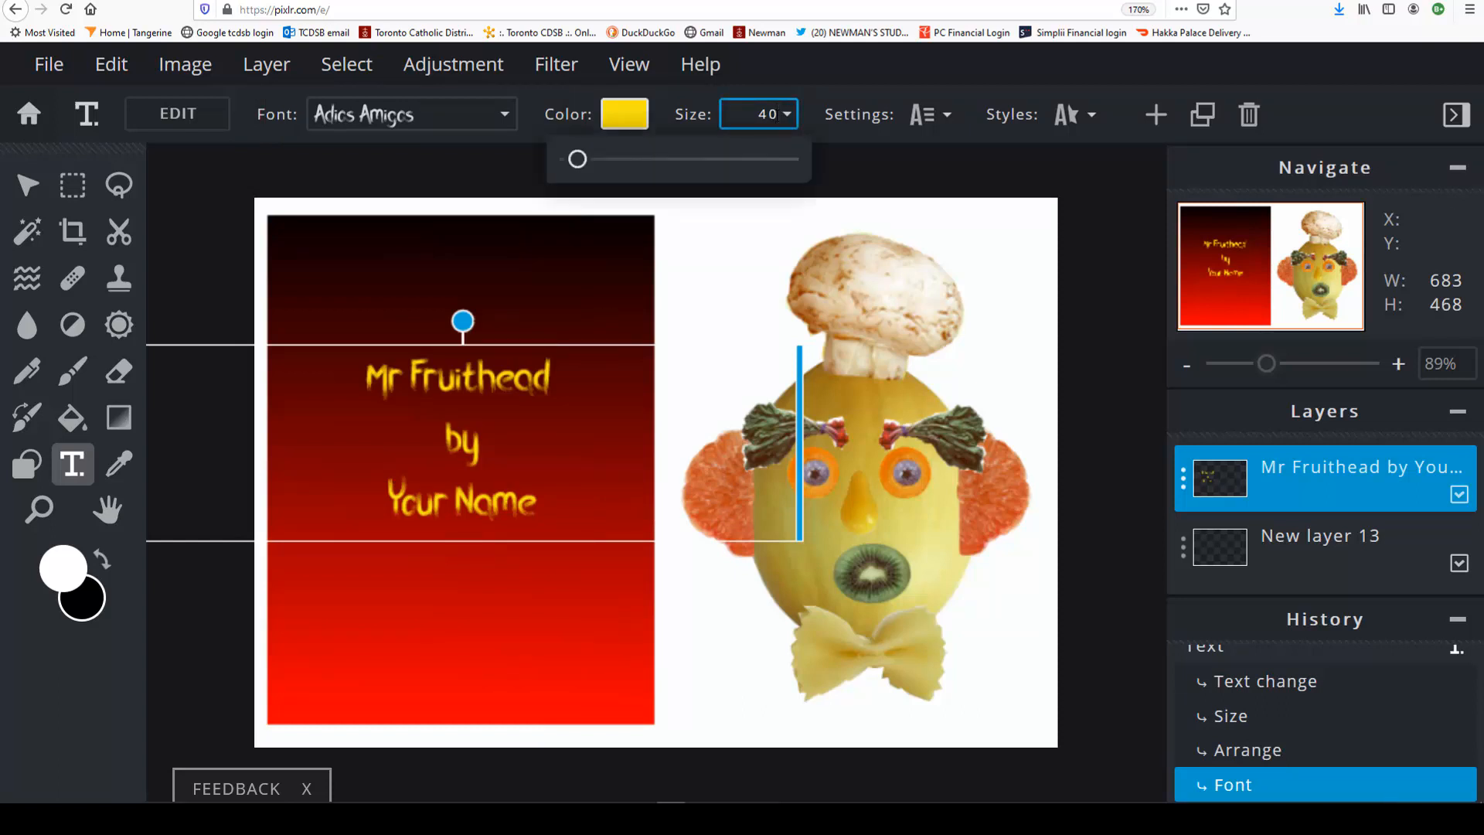
{"action": "key", "text": "BackSpace"}
{"action": "key", "text": "BackSpace"}
{"action": "type", "text": "50"}
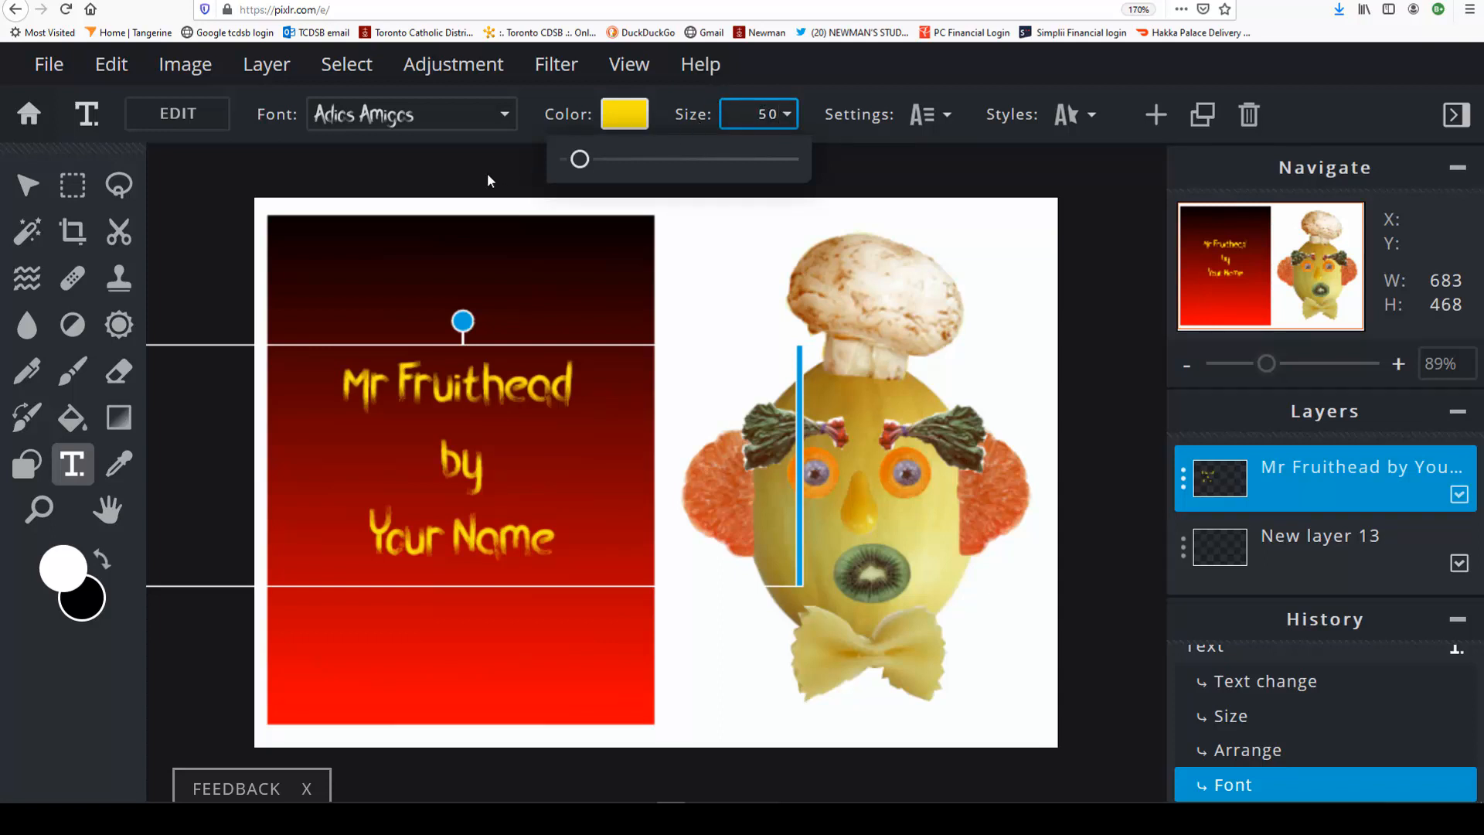
{"action": "key", "text": "Return"}
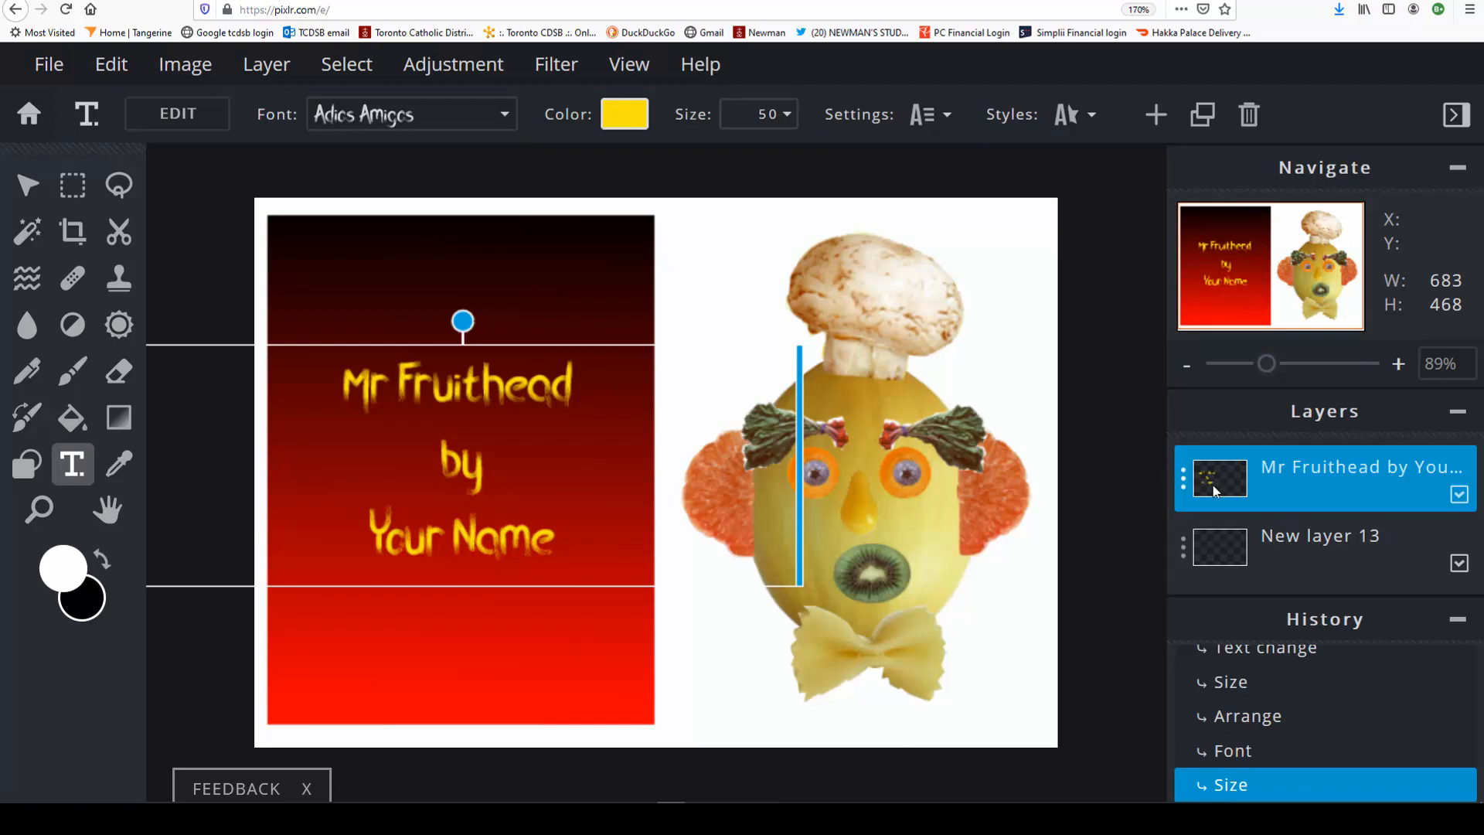
Merge the title layer down through empty layer 13 and into layer 12, leaving a single layer.
{"action": "left_click", "coordinate": [1308, 482]}
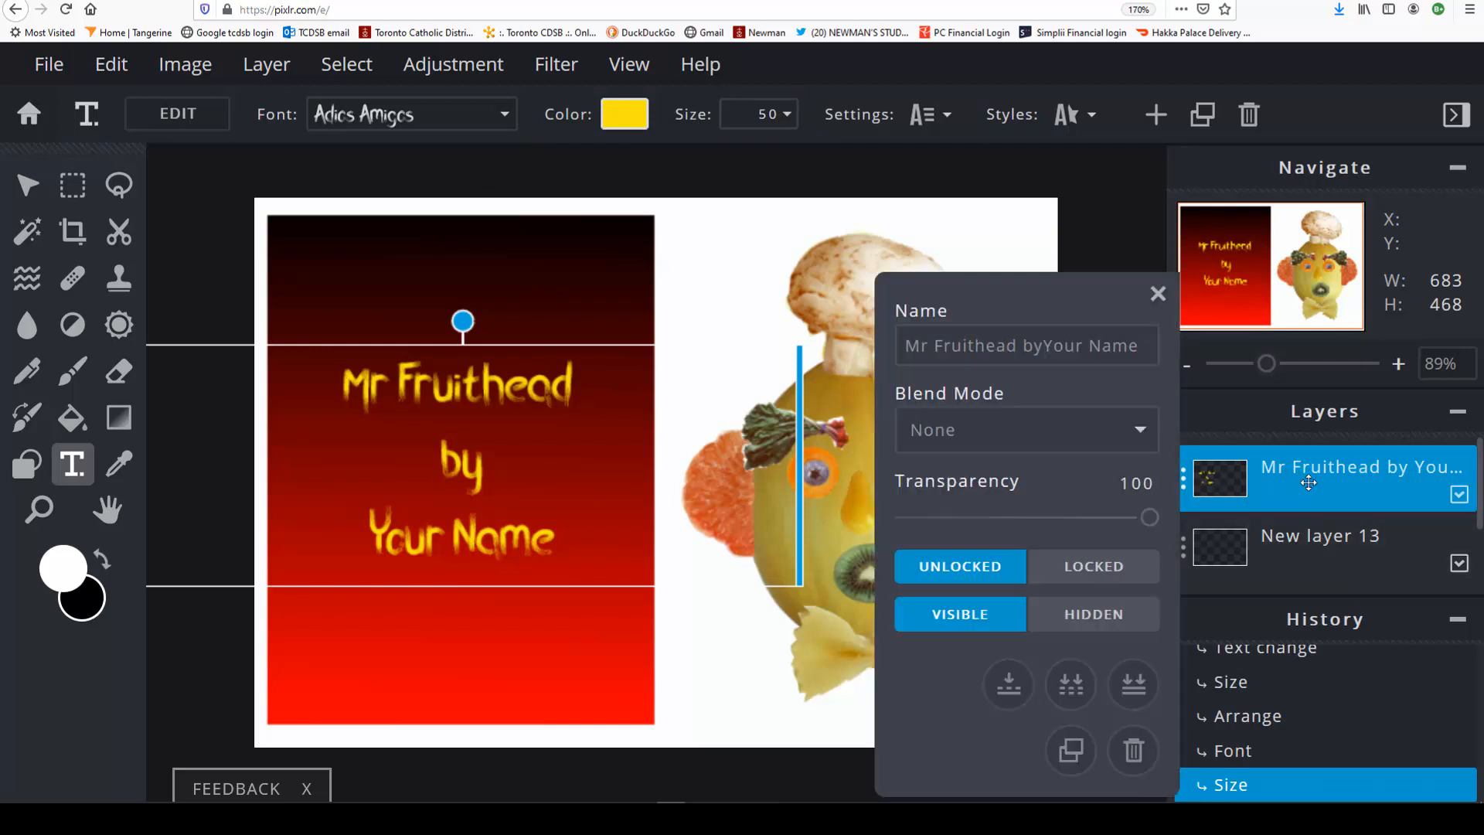
{"action": "left_click", "coordinate": [1007, 684]}
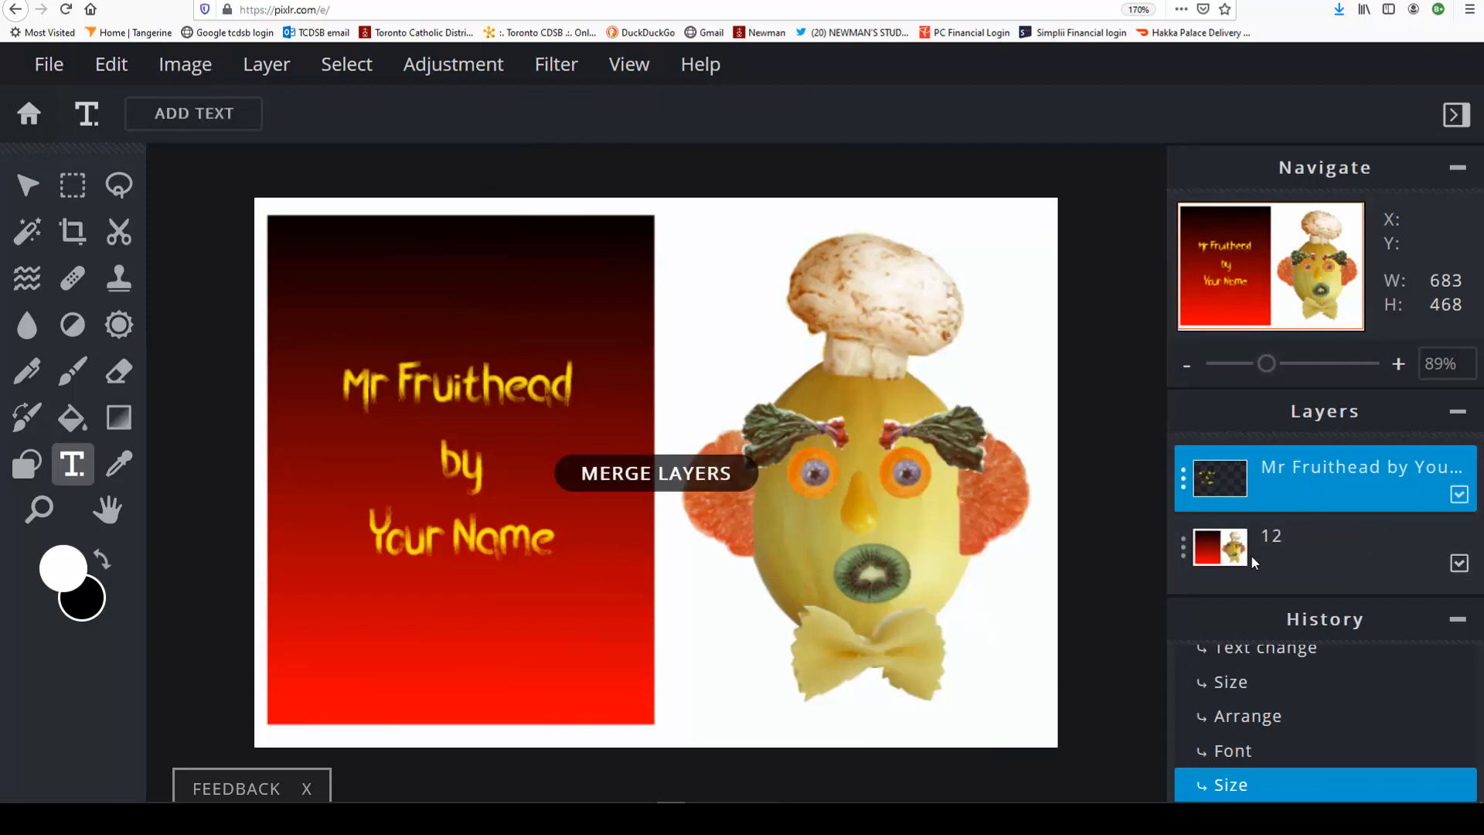
{"action": "left_click", "coordinate": [1282, 477]}
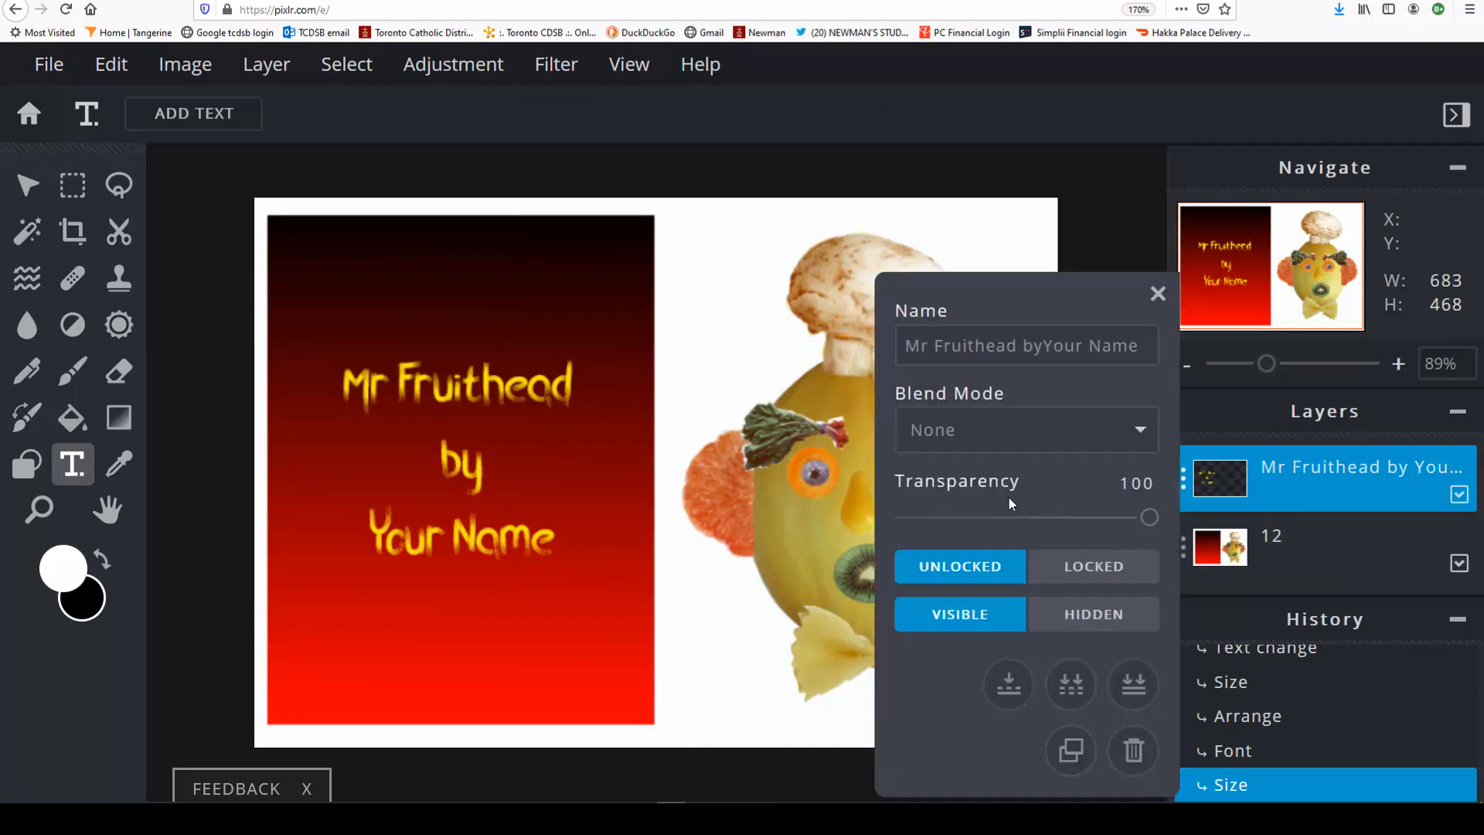
{"action": "left_click", "coordinate": [1007, 684]}
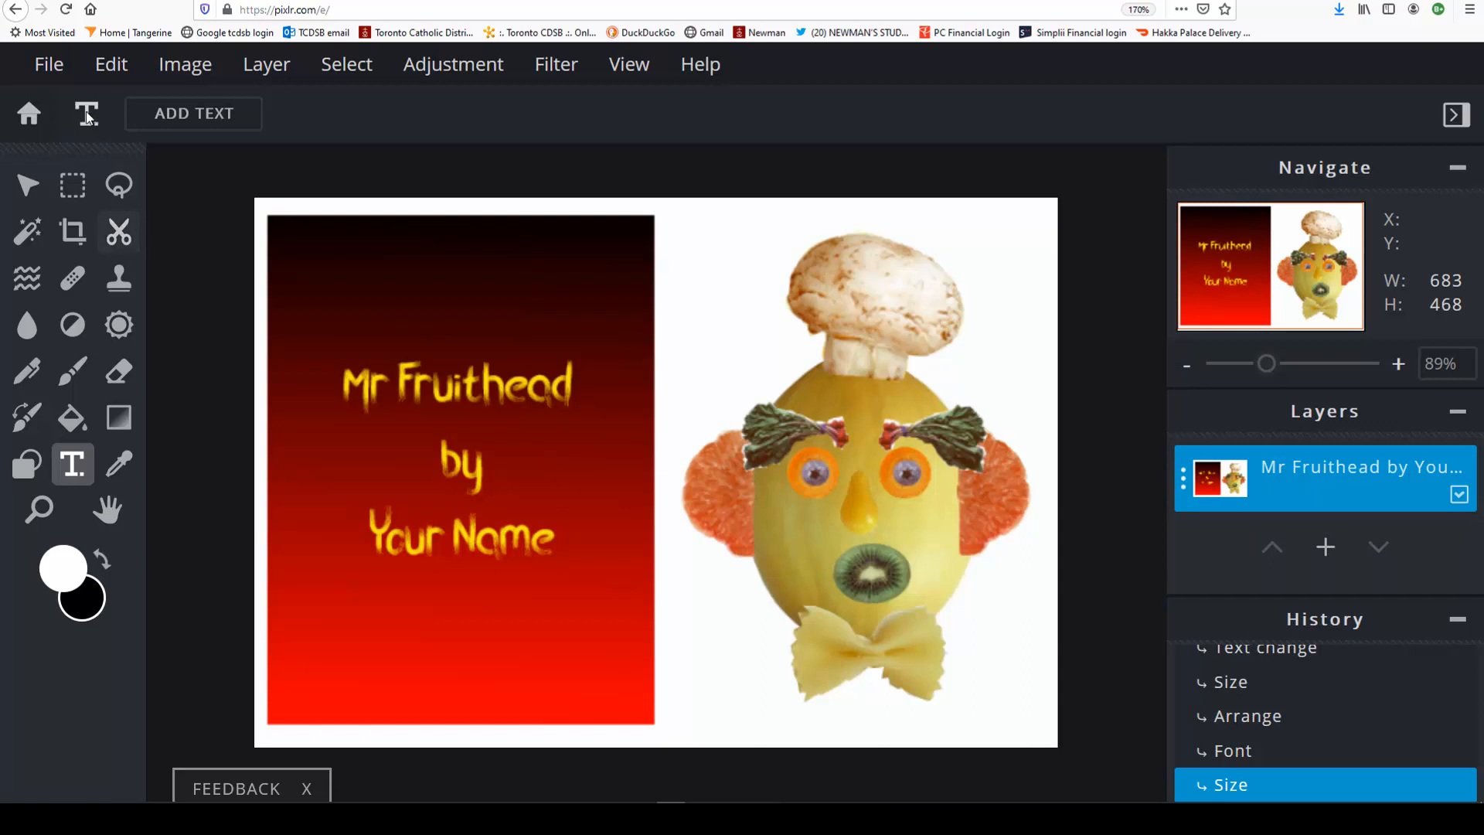
Save the image to disk as the high-quality JPG "Mr Fruithead Start 1 April 2020" at 90% quality.
{"action": "left_click", "coordinate": [48, 65]}
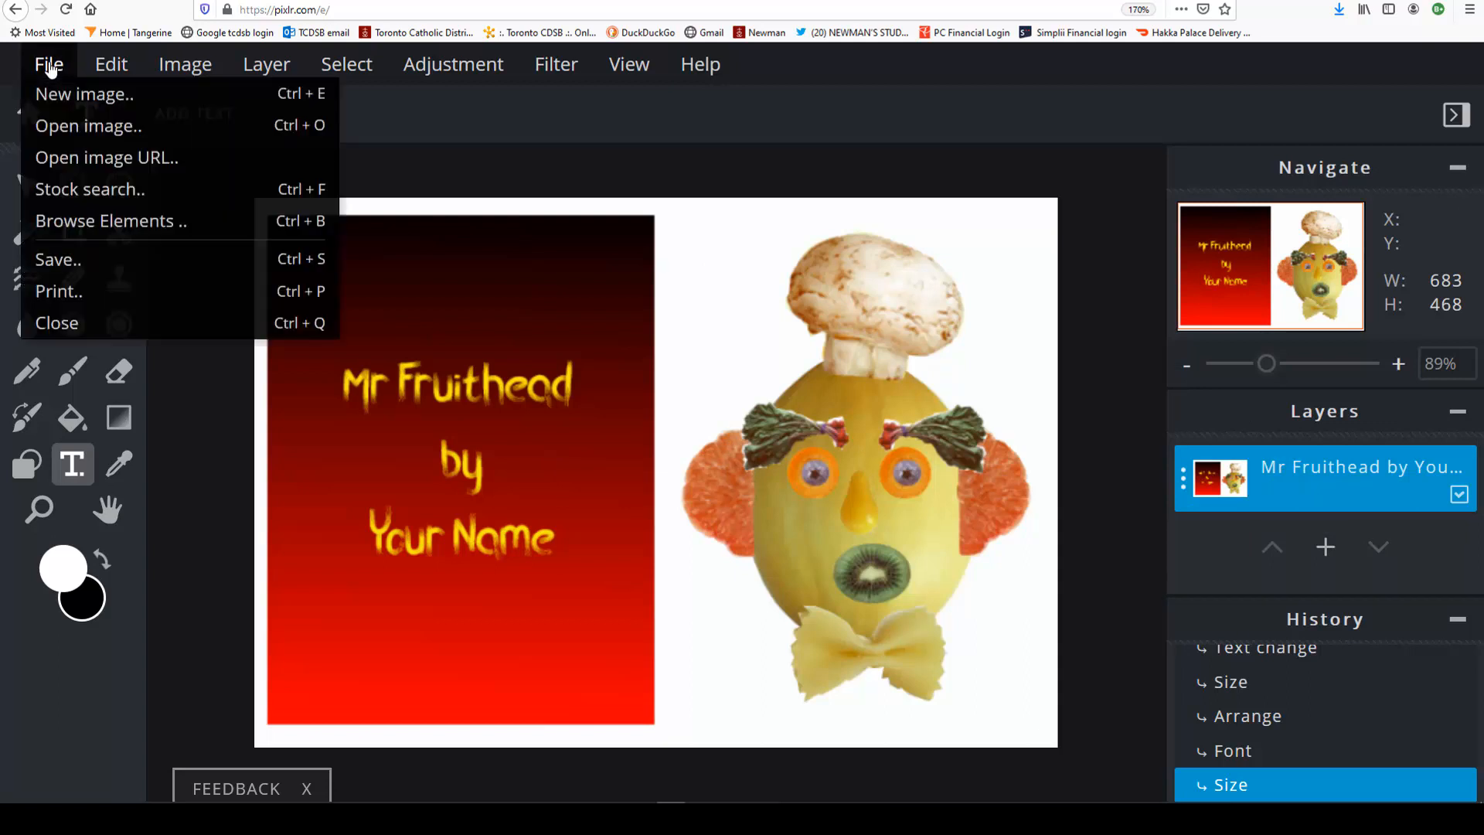
{"action": "left_click", "coordinate": [54, 260]}
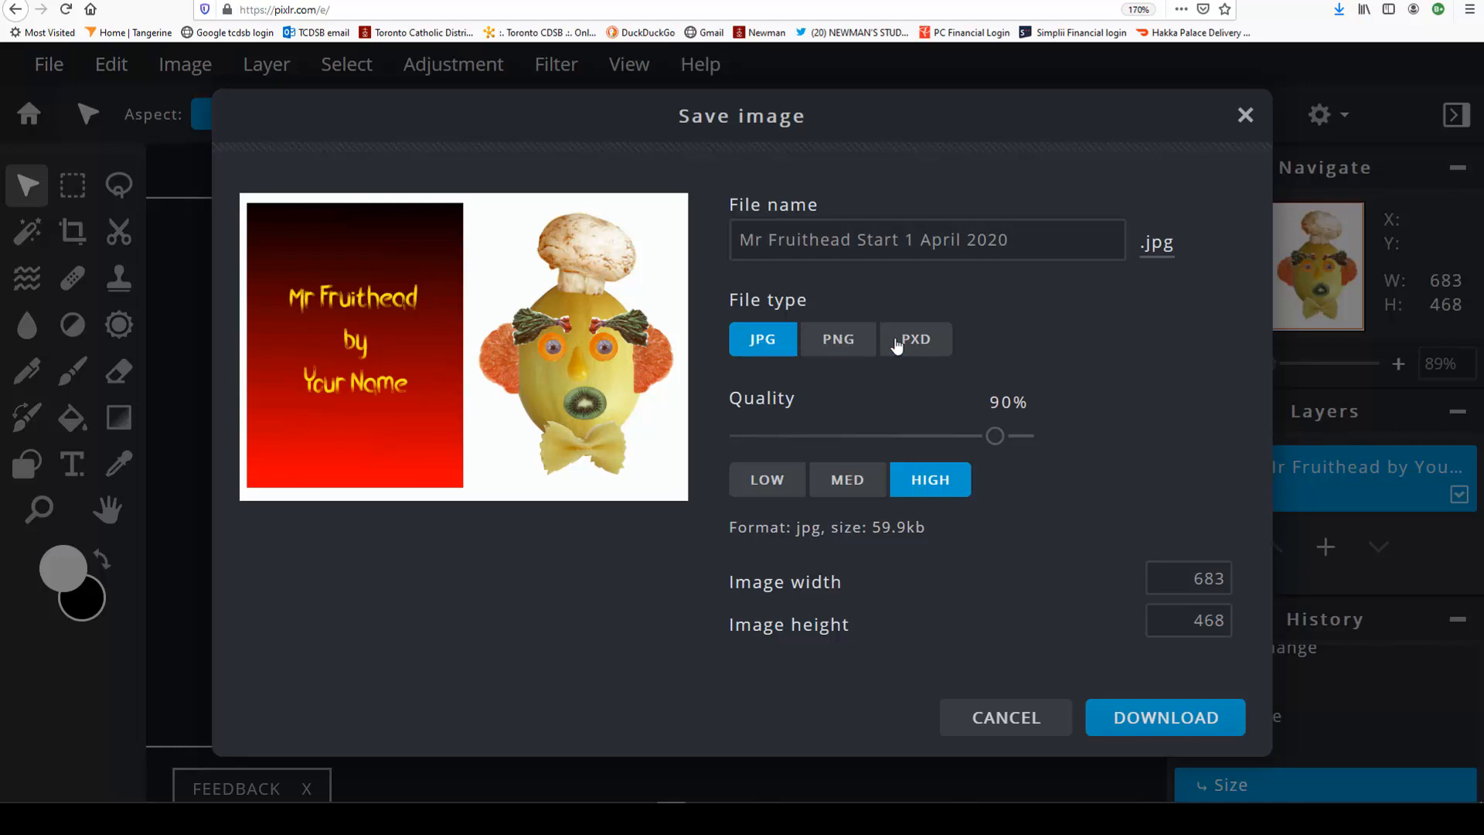
{"action": "left_click", "coordinate": [1163, 720]}
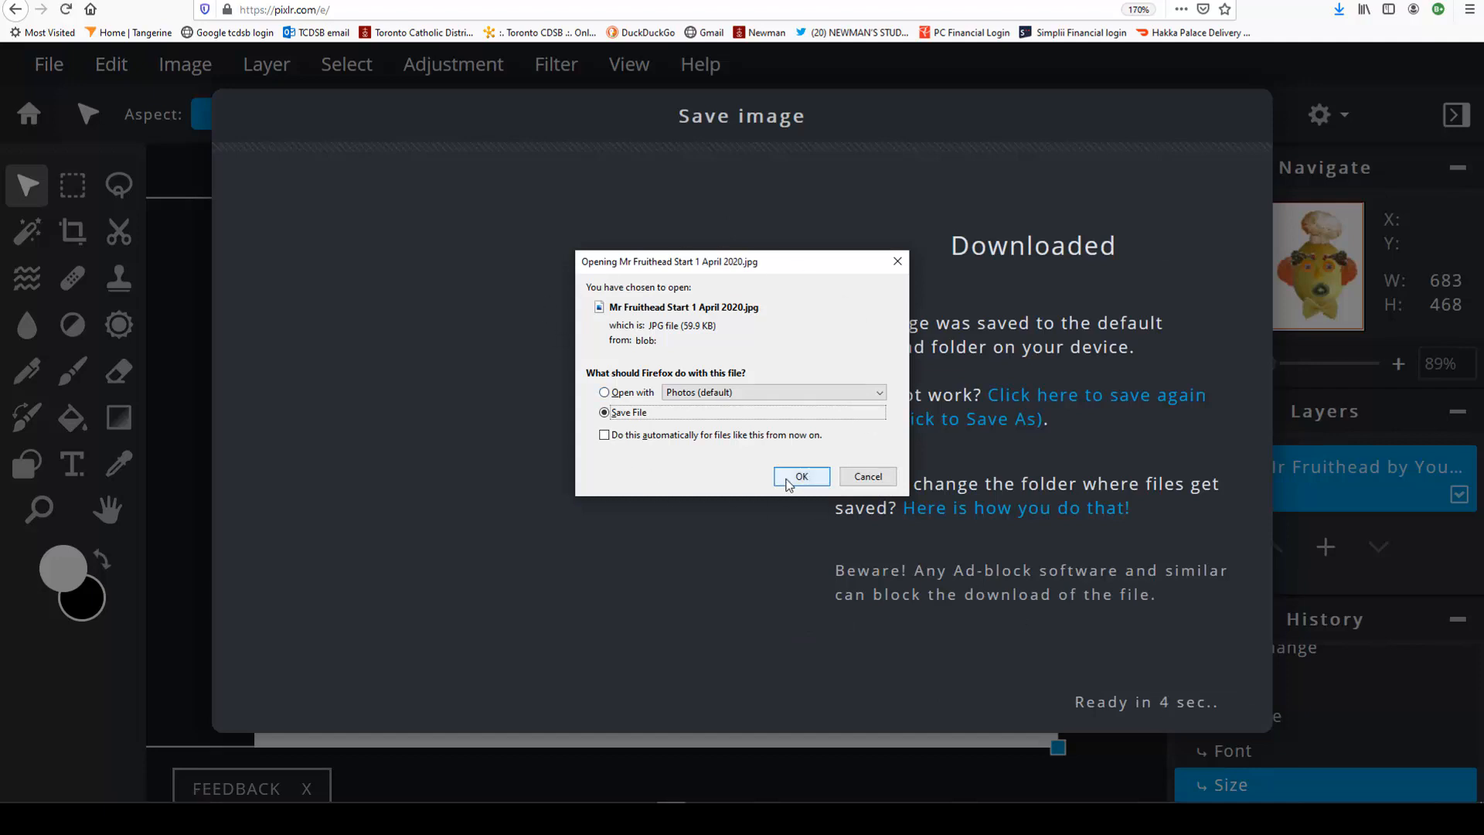
{"action": "left_click", "coordinate": [810, 482]}
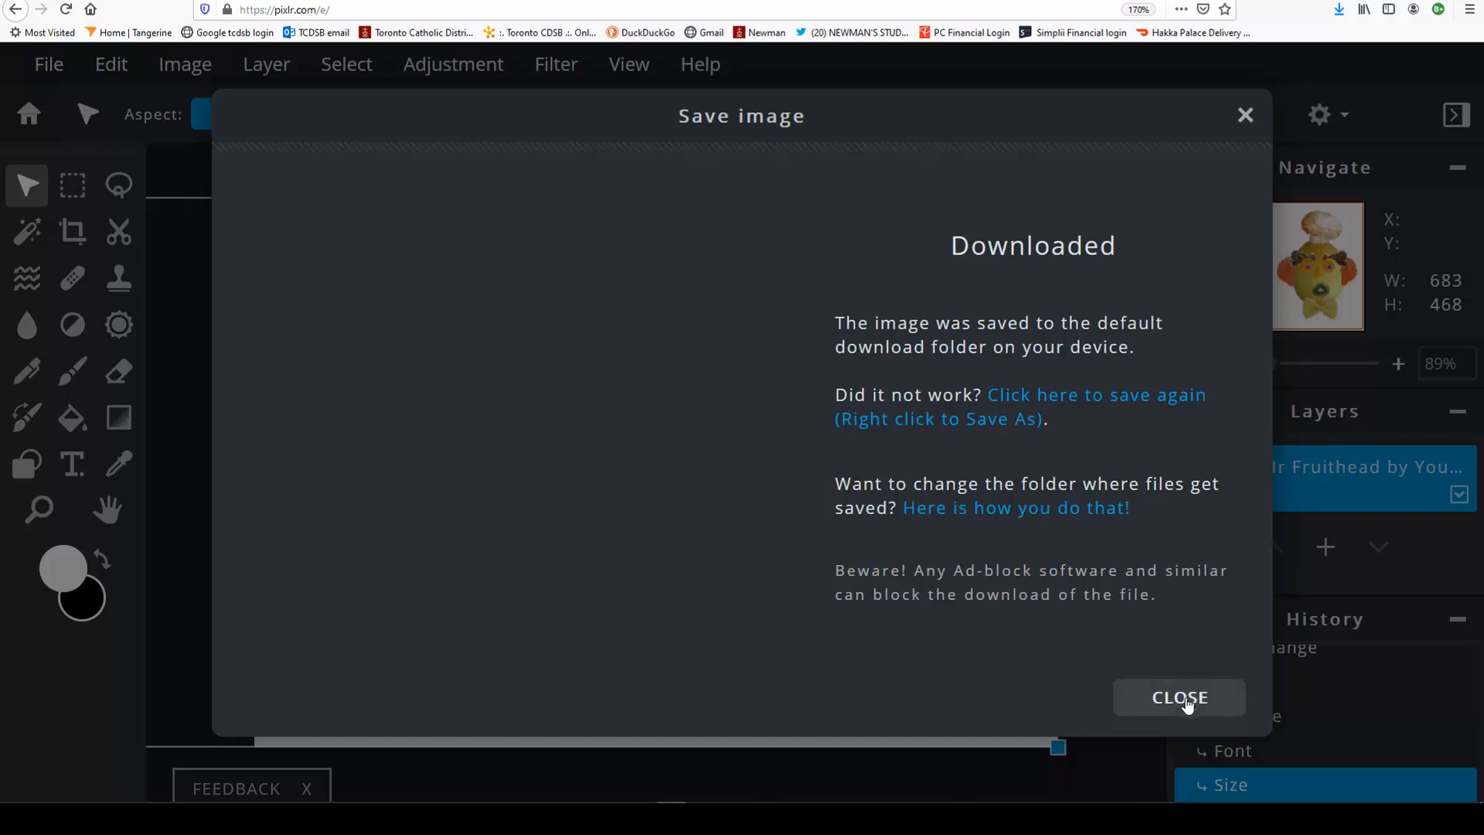
{"action": "left_click", "coordinate": [1109, 402]}
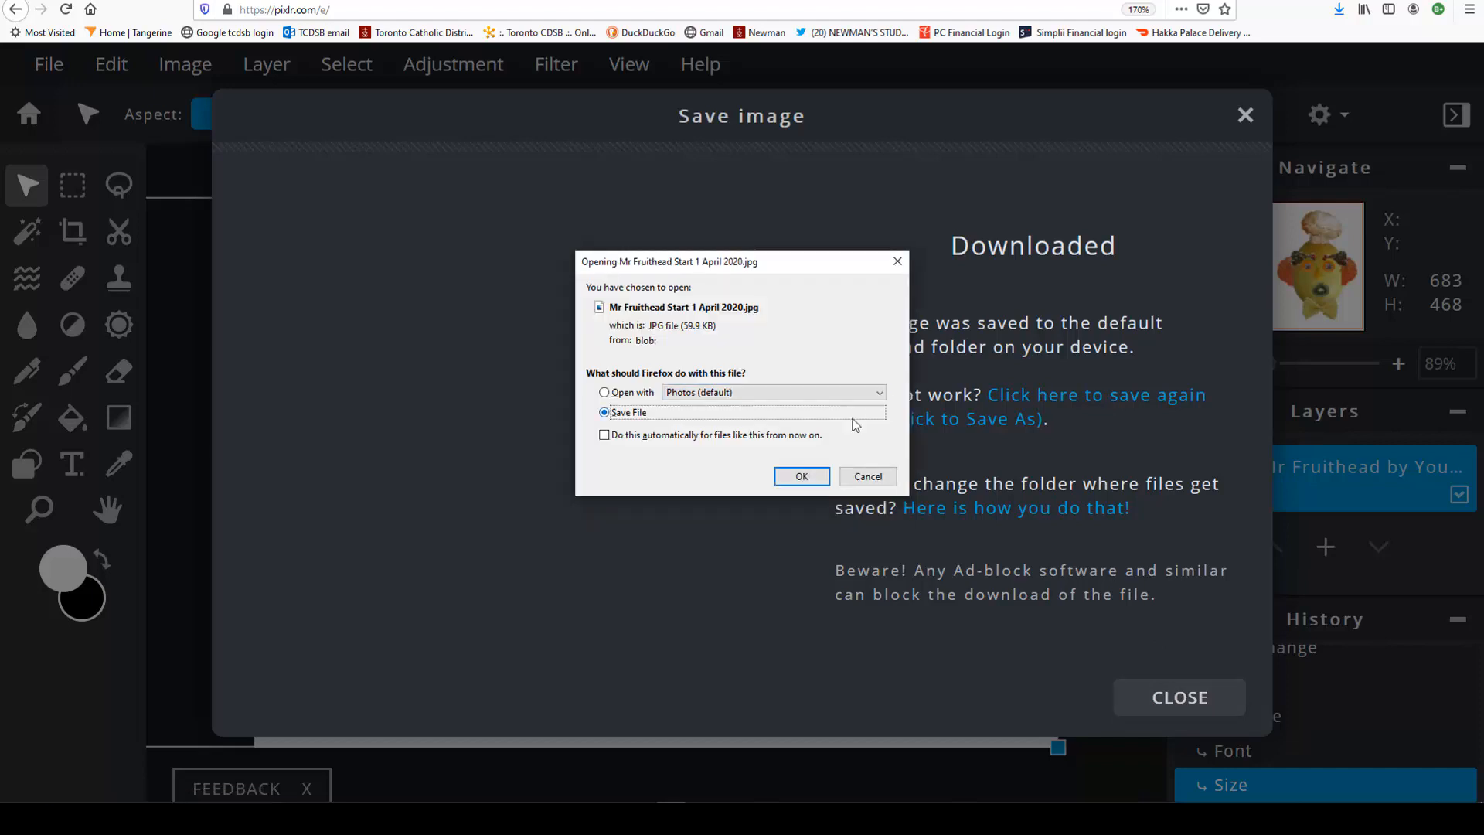
{"action": "left_click", "coordinate": [863, 477]}
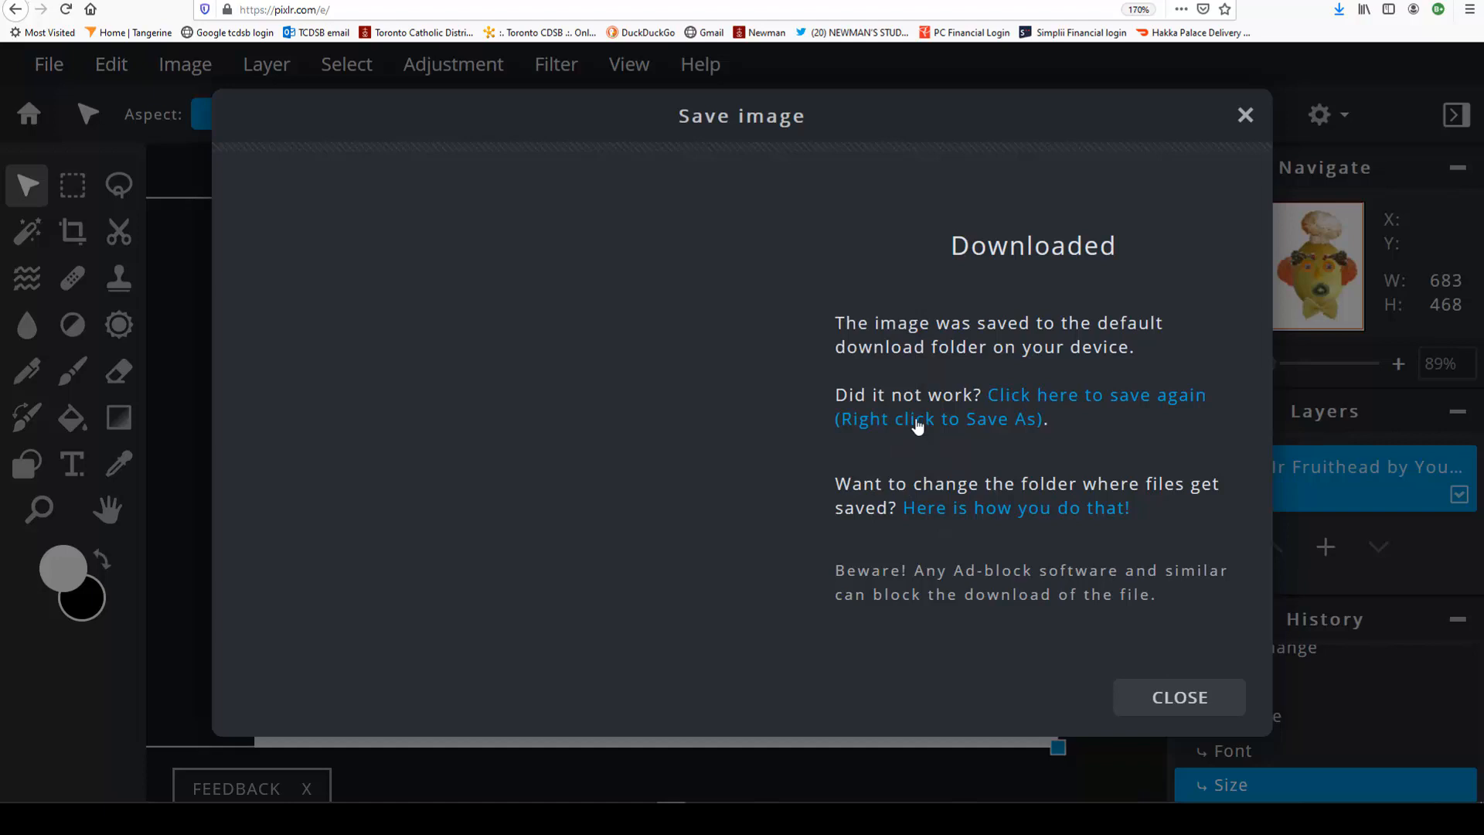
{"action": "right_click", "coordinate": [1013, 396]}
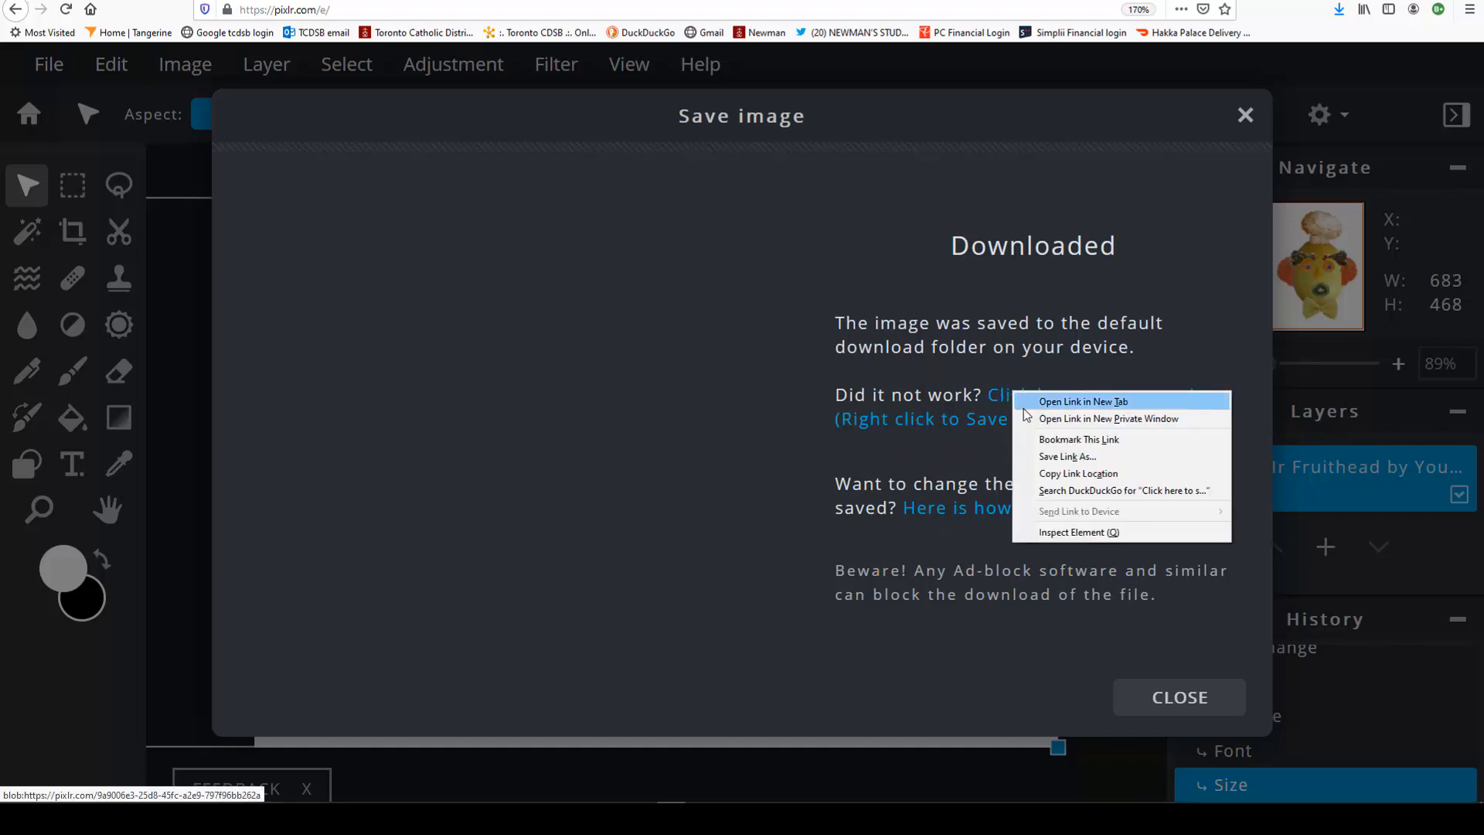
Dismiss the finished JPG save and save the image again as the PXD file "Mr Fruithead Start 1 April 2020".
{"action": "left_click", "coordinate": [1142, 697]}
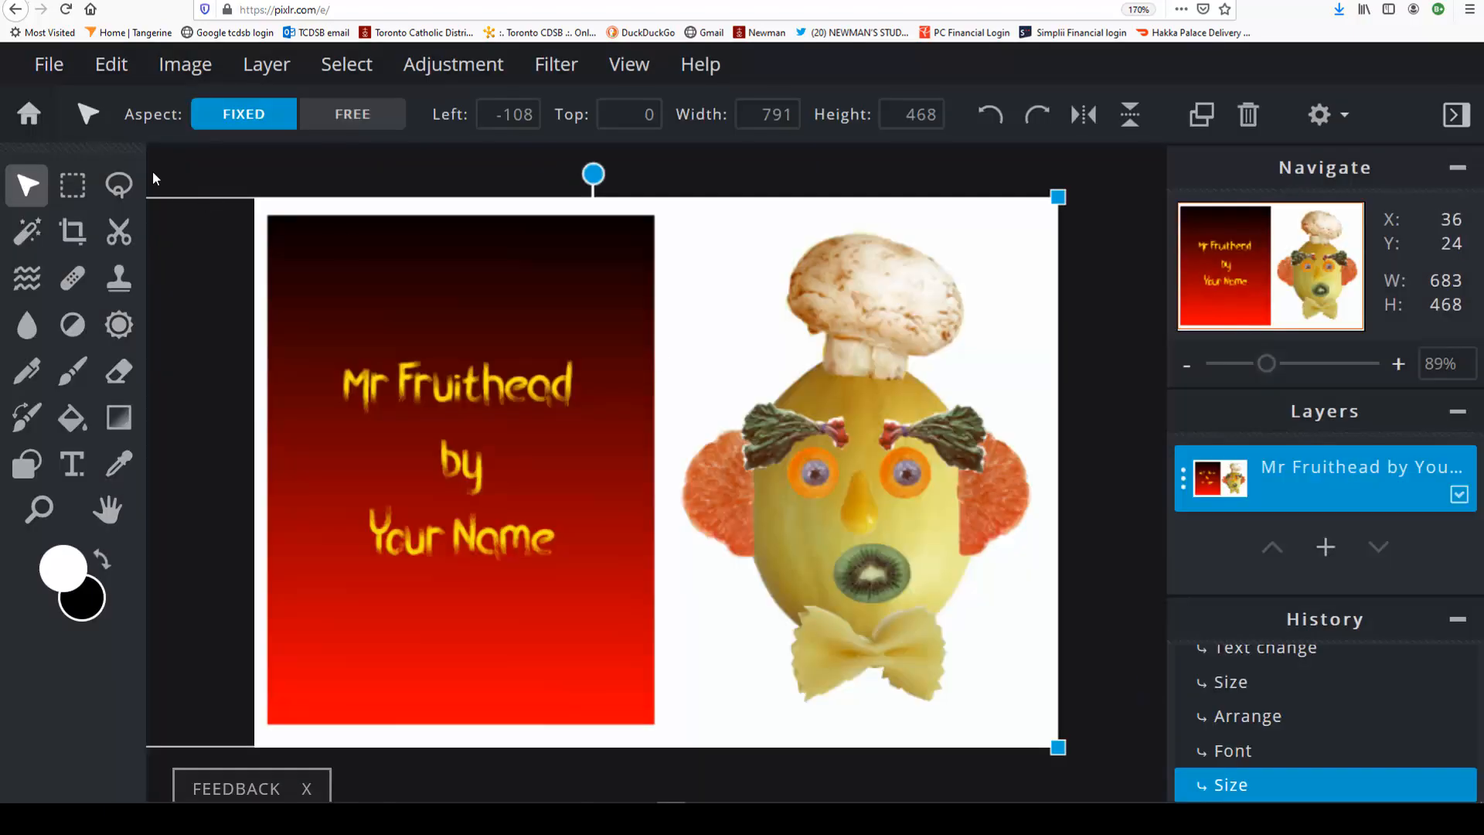
{"action": "left_click", "coordinate": [53, 66]}
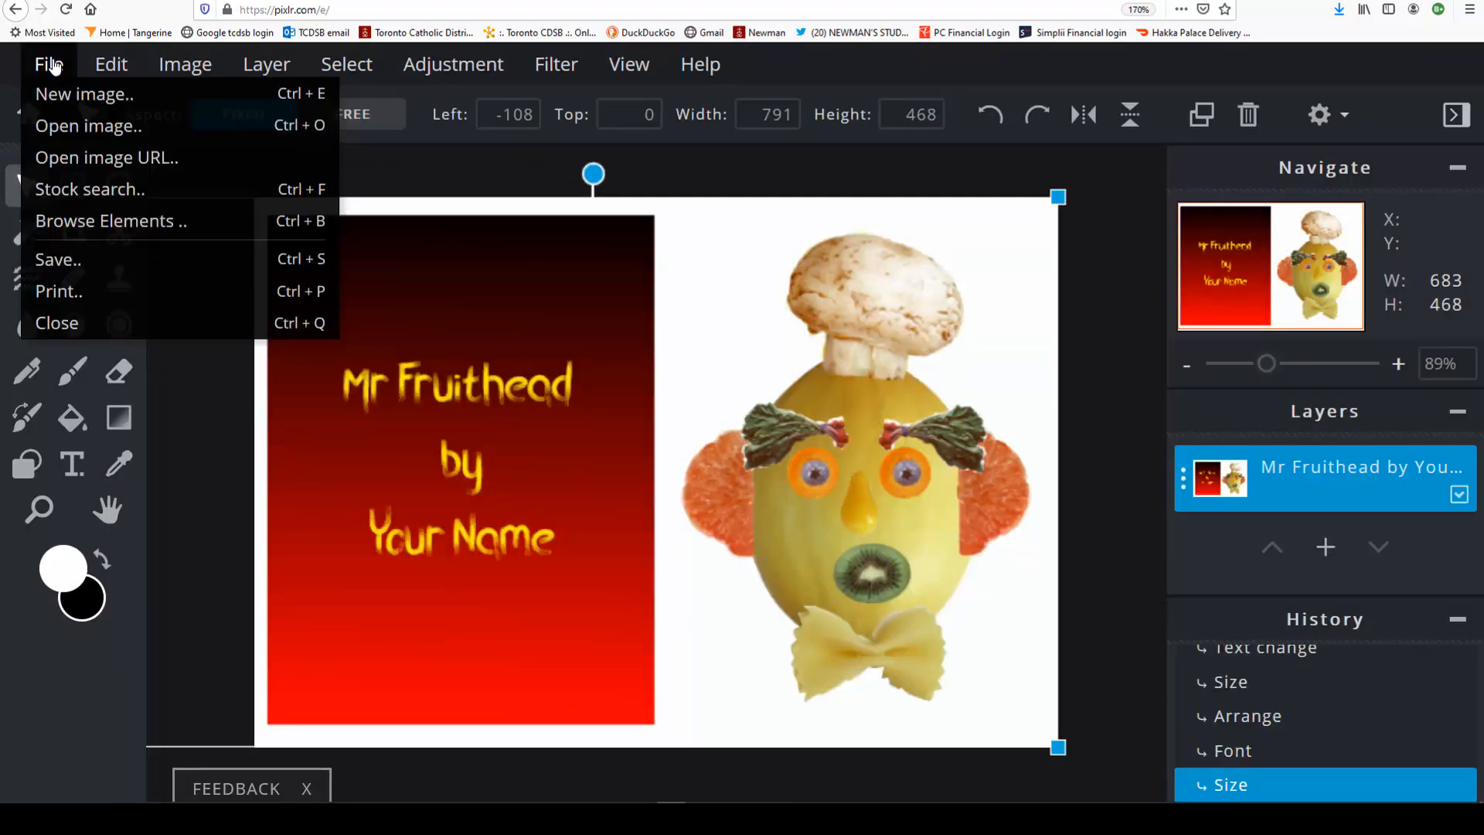
{"action": "left_click", "coordinate": [54, 260]}
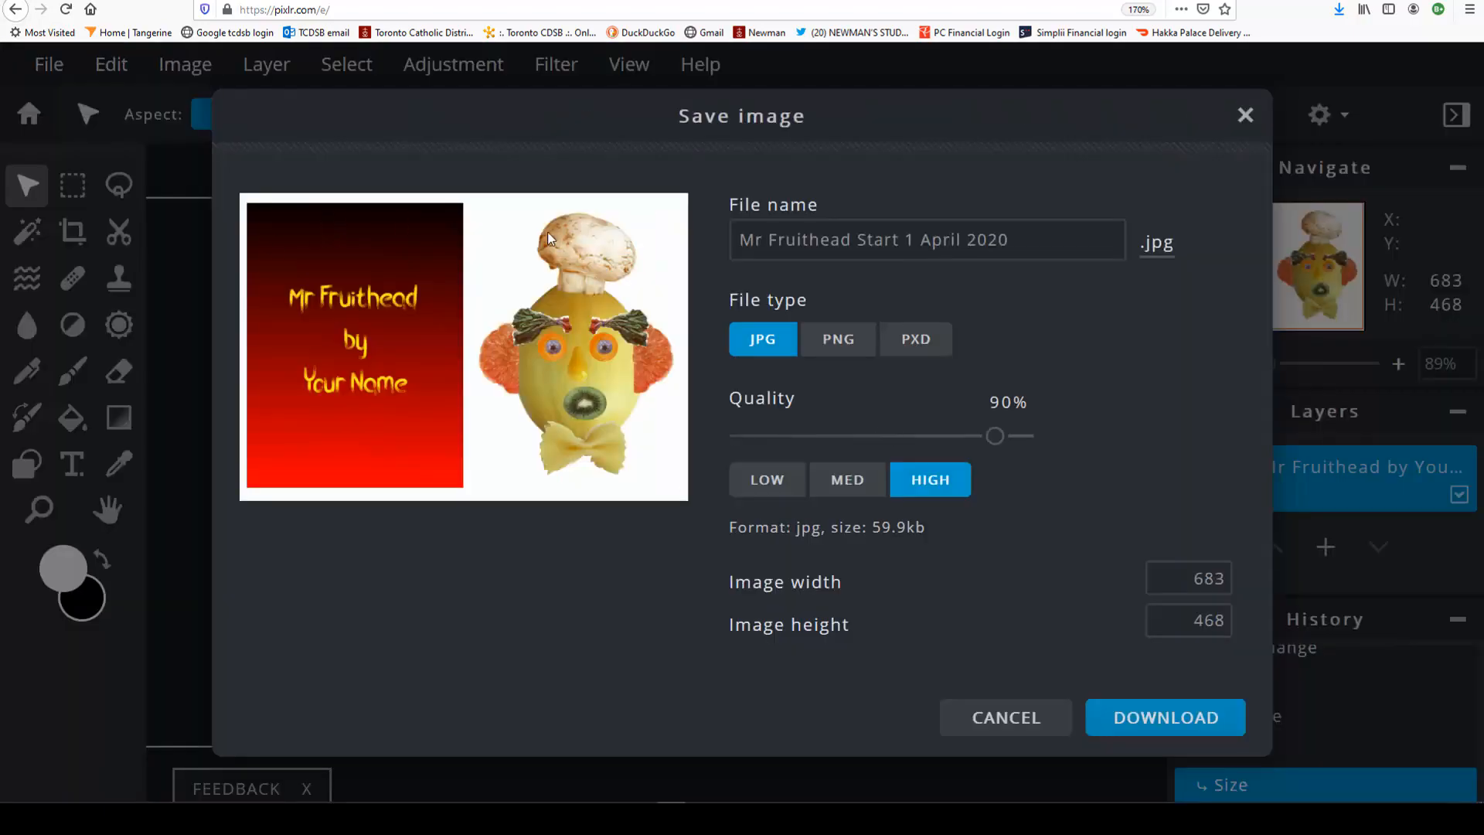
{"action": "left_click", "coordinate": [922, 353]}
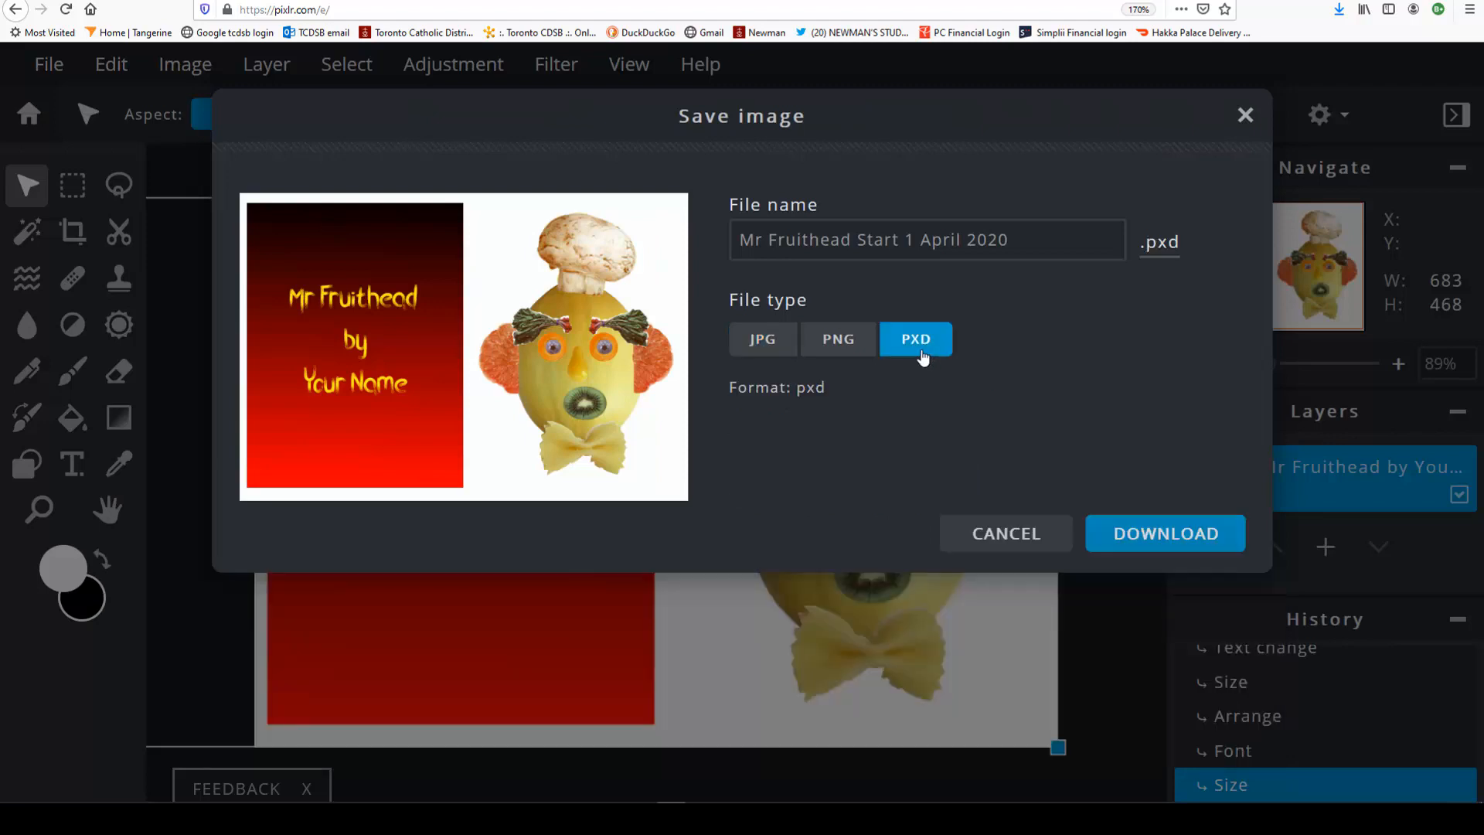
{"action": "left_click", "coordinate": [1166, 541]}
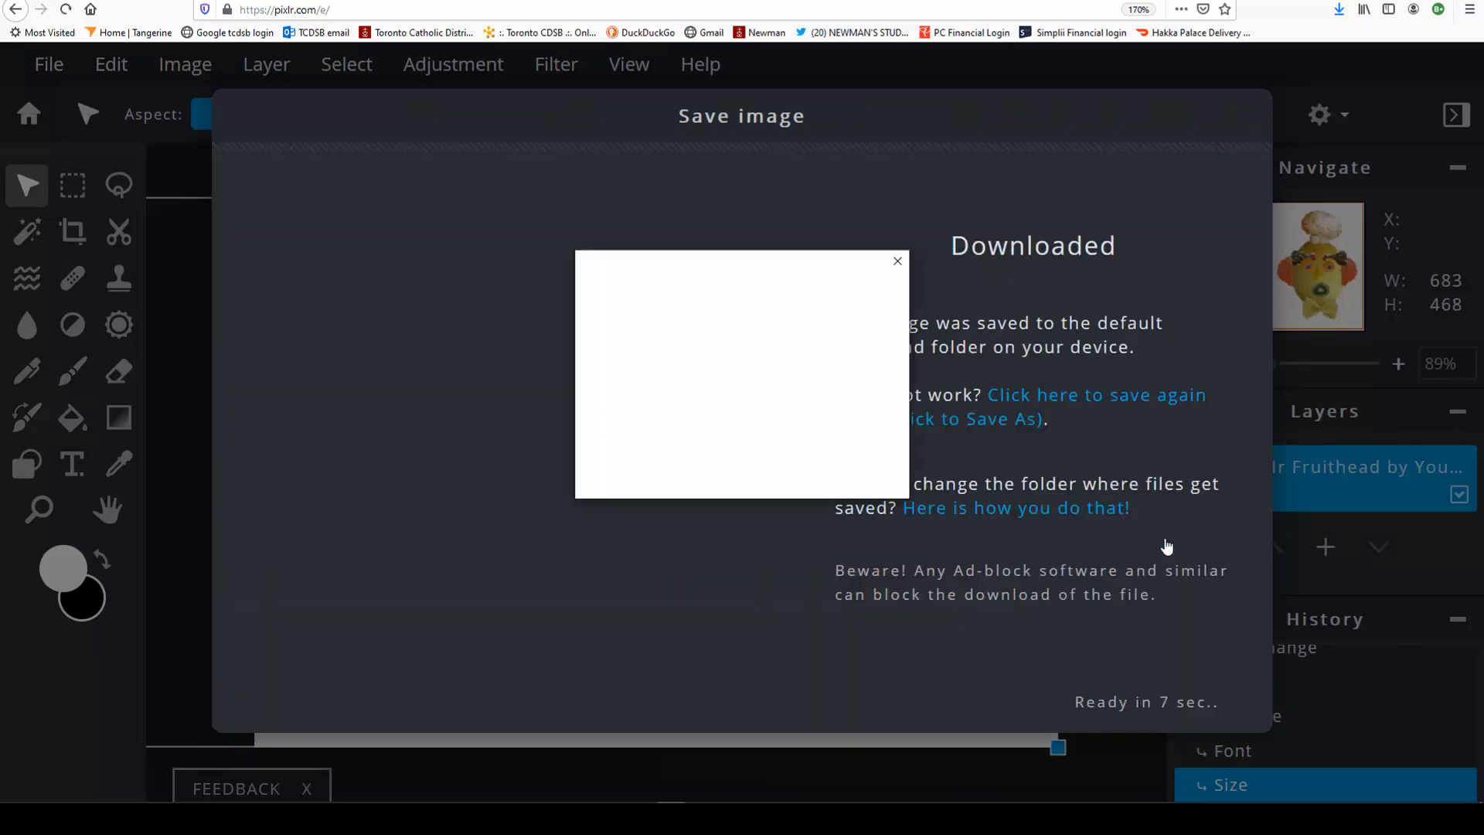
{"action": "left_click", "coordinate": [802, 461]}
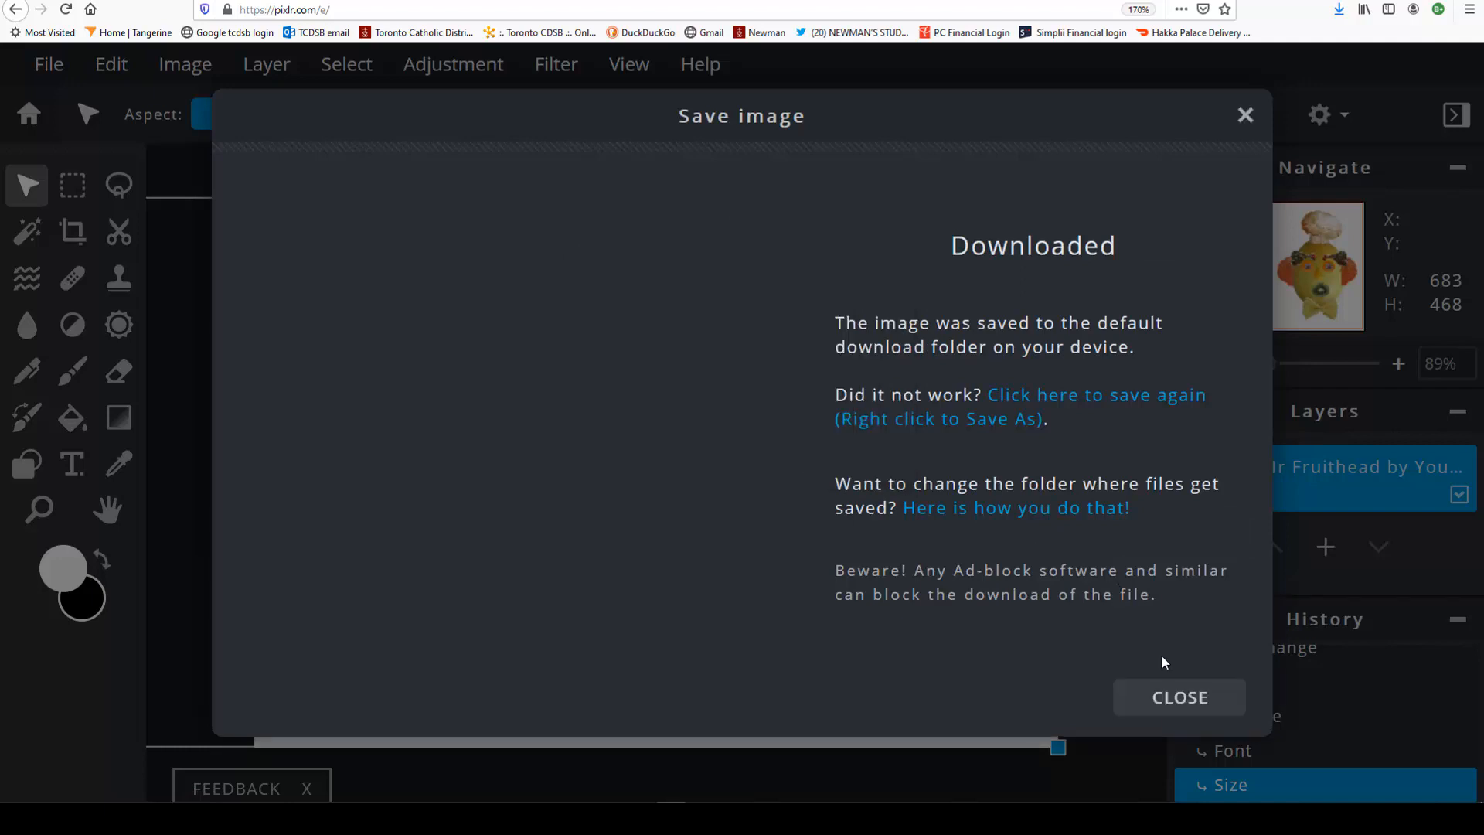
{"action": "left_click", "coordinate": [1170, 697]}
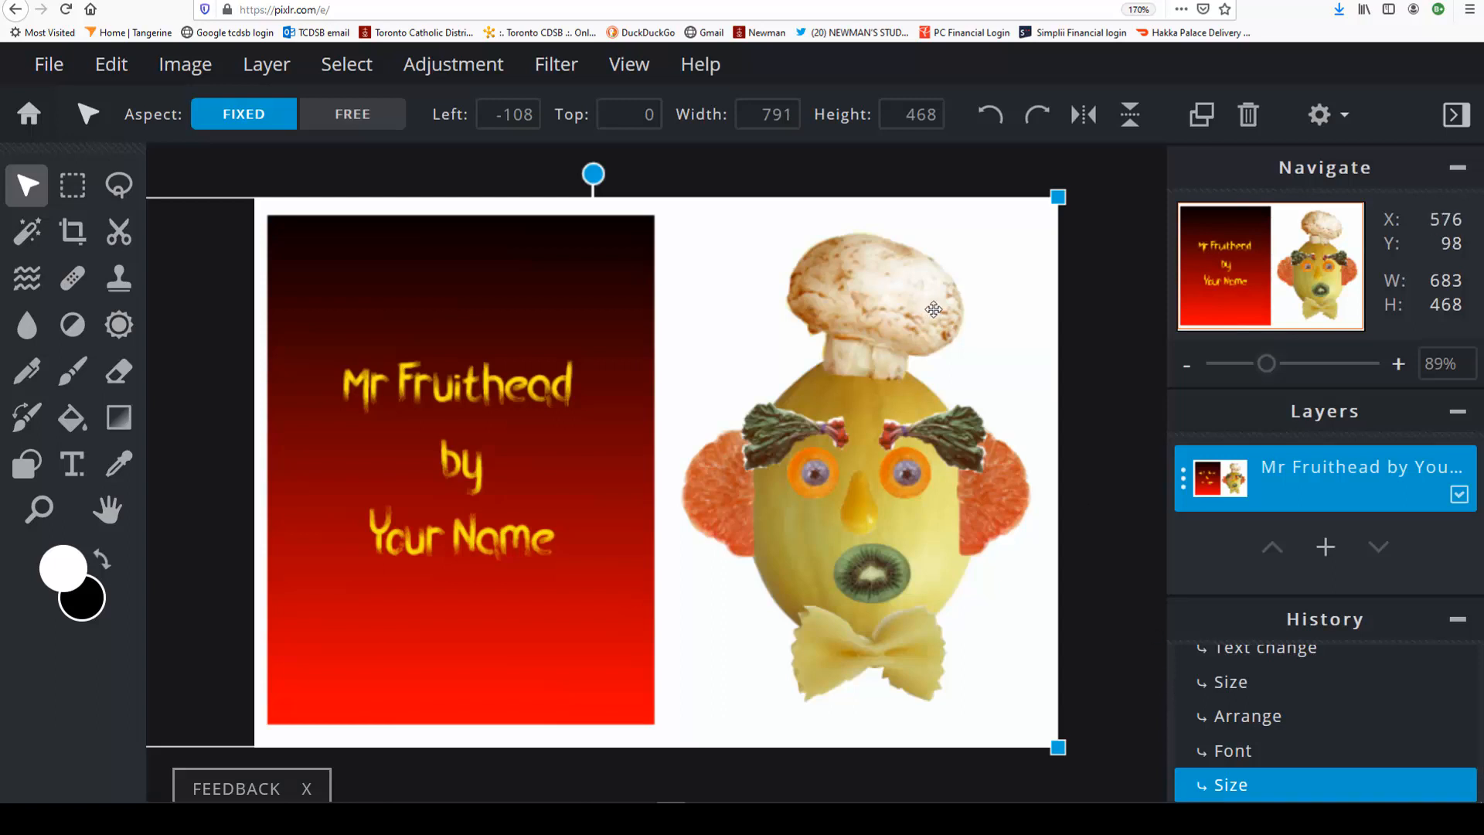